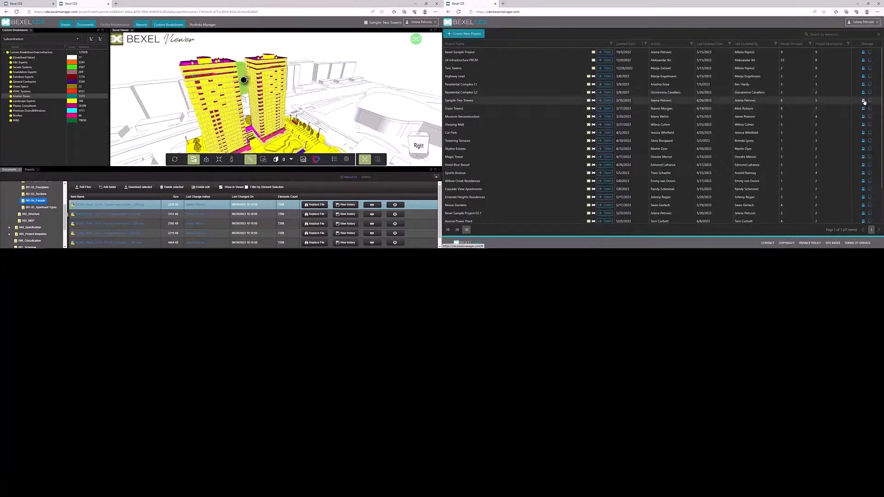
Open user management for the Sample-Two Towers project and fill the new project user form from an existing user
click(864, 101)
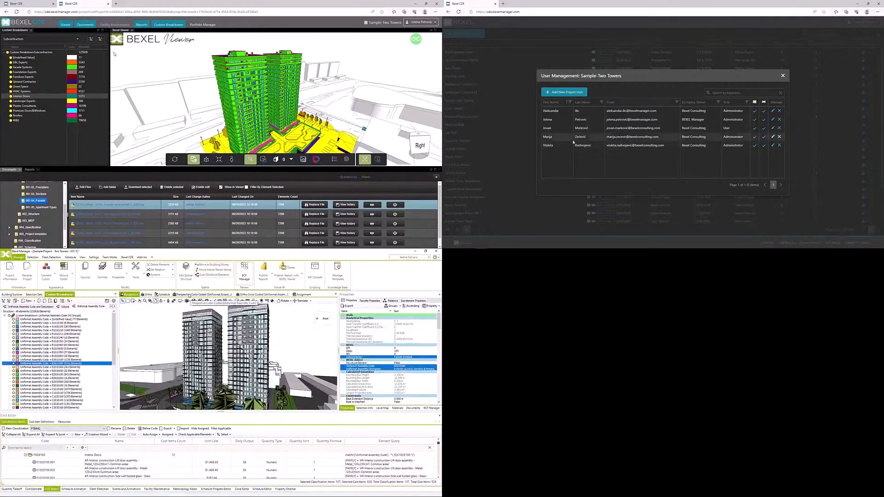
click(571, 92)
click(189, 294)
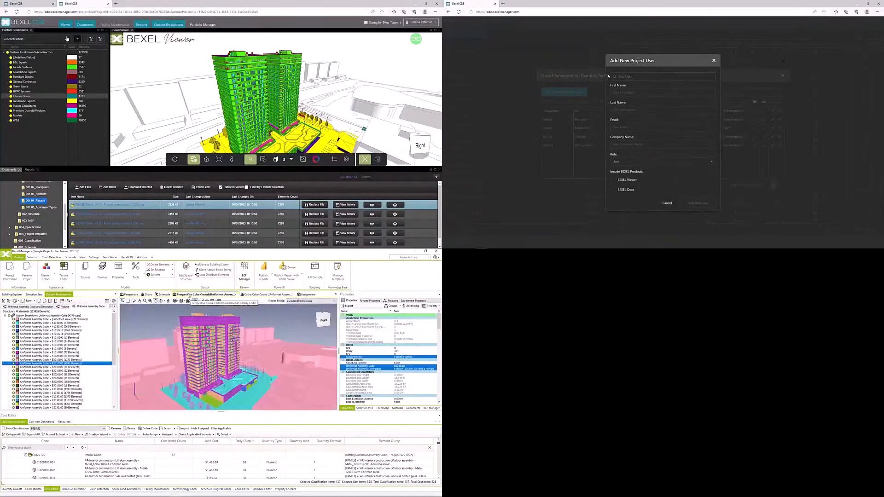
click(634, 77)
click(635, 92)
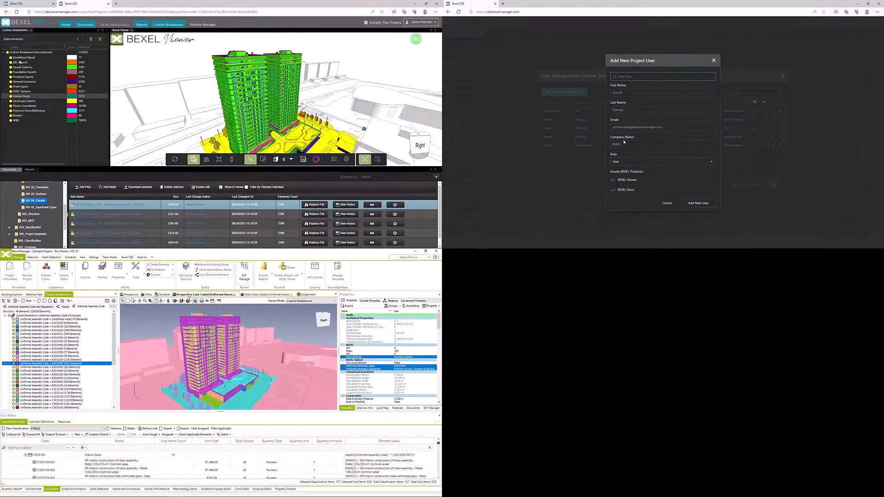
Show the project's reports list and open the model explorer in BEXEL Viewer
click(28, 170)
click(298, 301)
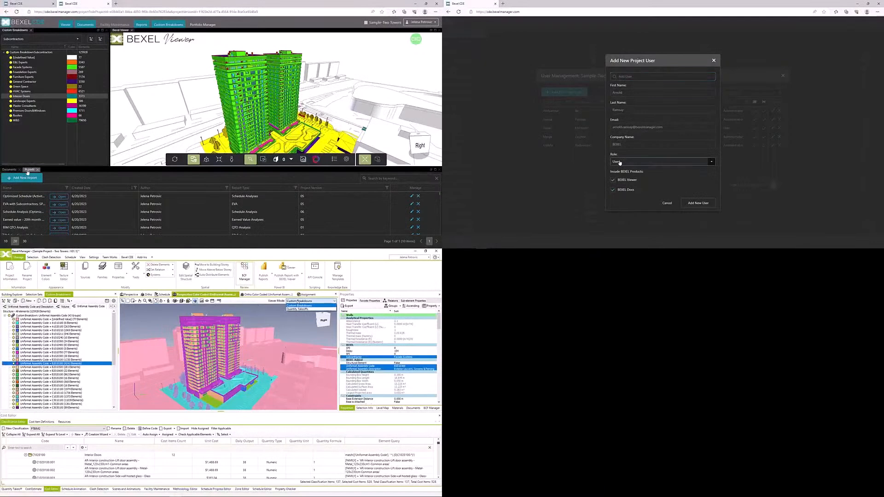
click(620, 162)
click(298, 301)
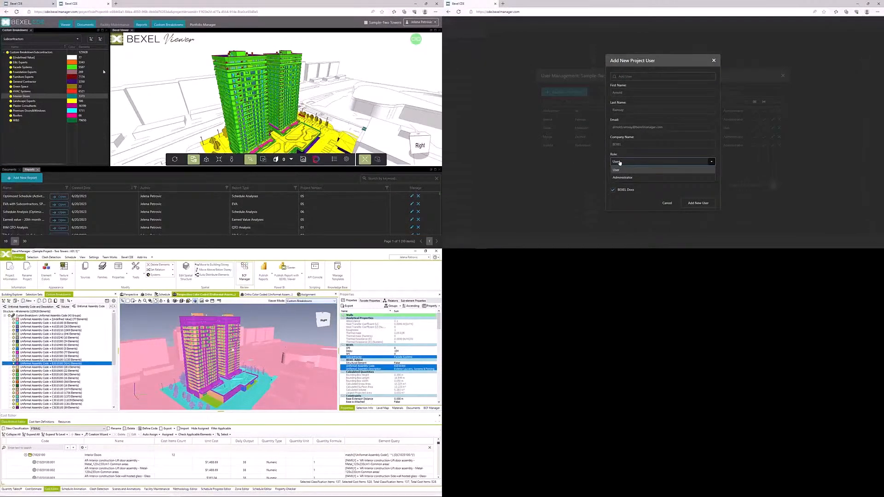
mouse_move(214, 370)
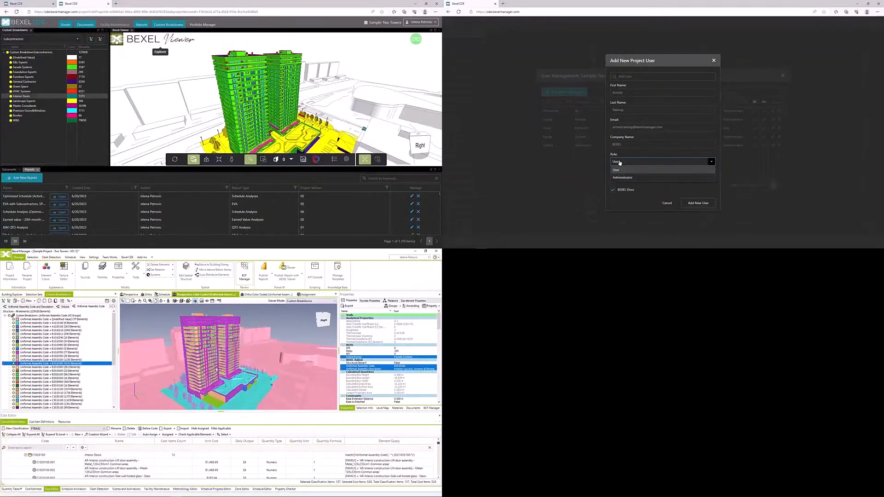
click(117, 40)
Add the new project user with the User role and access to BEXEL Viewer and BEXEL Docs
click(617, 170)
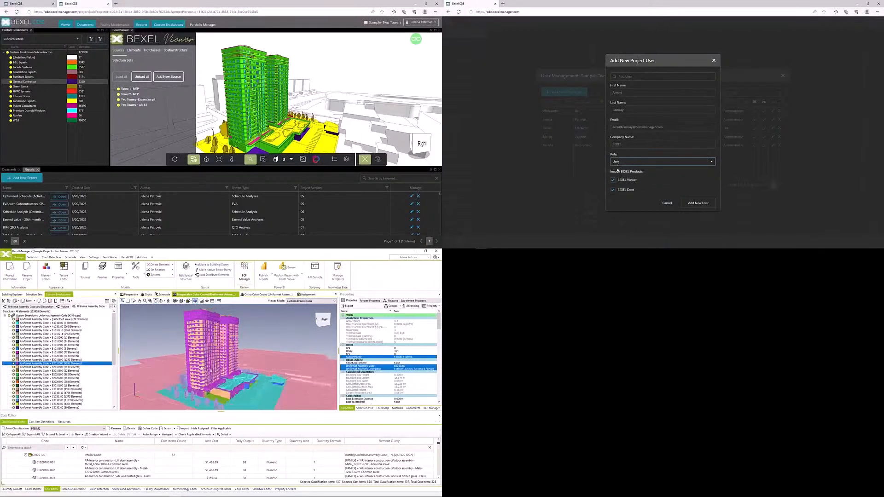
click(613, 180)
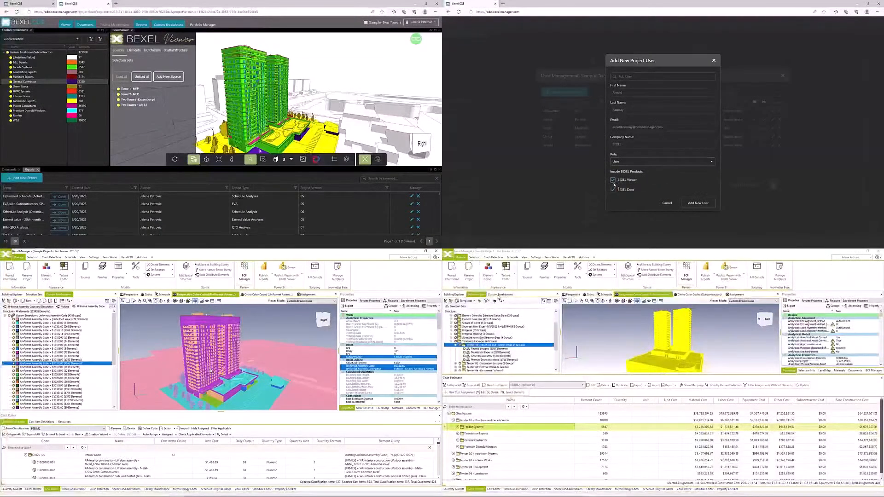
click(500, 294)
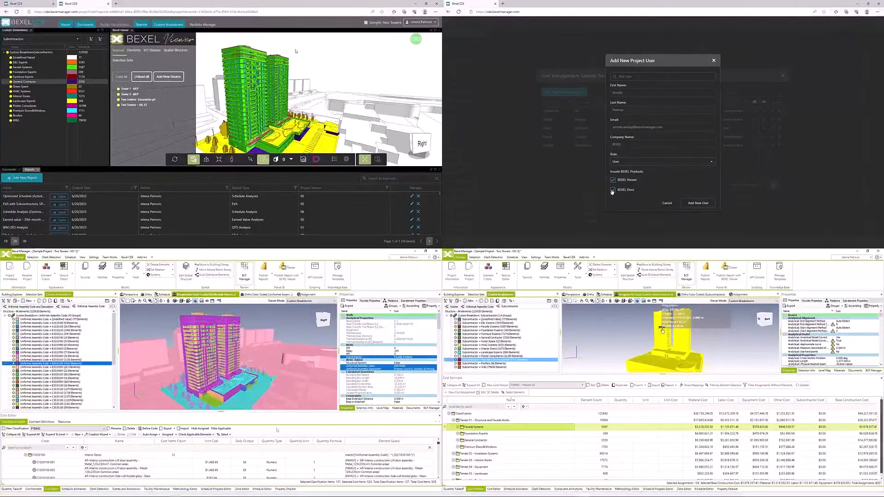
click(662, 330)
middle_drag(670, 333, 683, 334)
drag(294, 50, 276, 68)
click(612, 190)
middle_drag(683, 334, 654, 338)
click(707, 206)
Open the properties of the tower element in BEXEL Viewer and enlarge the cost editor area
scroll(70, 456, up, 10)
scroll(667, 345, up, 3)
right_click(281, 57)
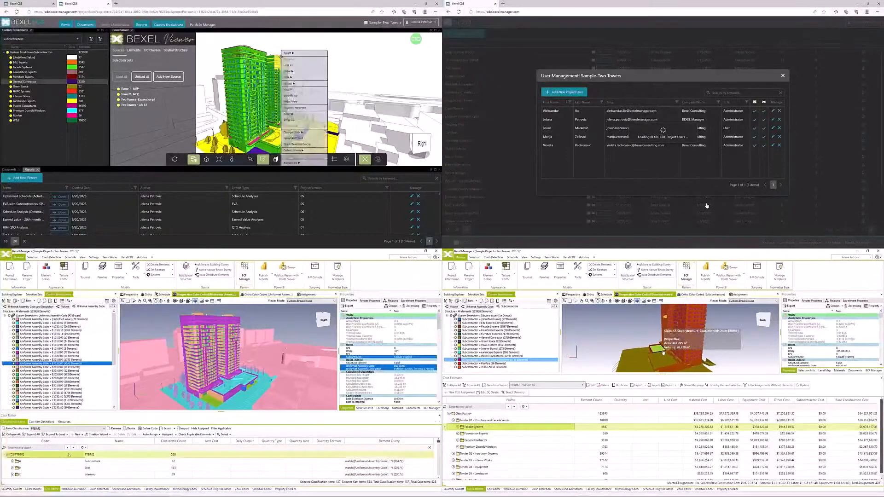
click(305, 107)
drag(91, 412, 91, 374)
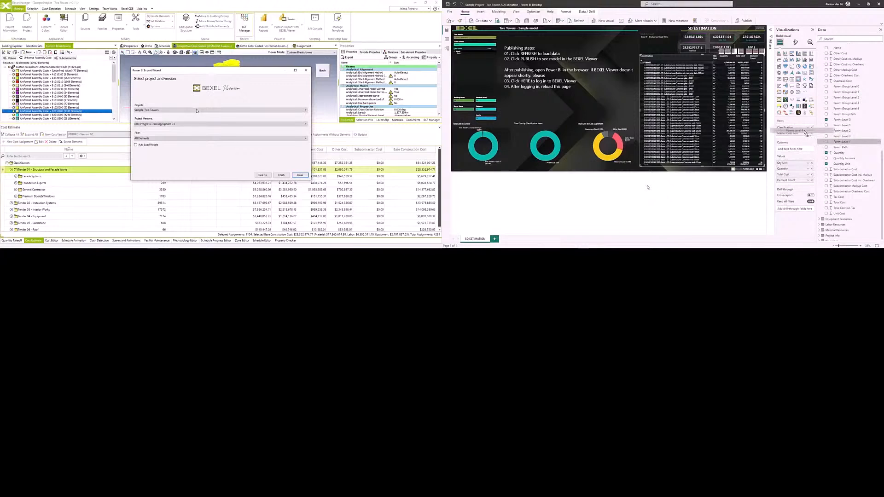
Use Sample-Two Towers as the project for the Power BI export
click(196, 110)
scroll(202, 137, down, 3)
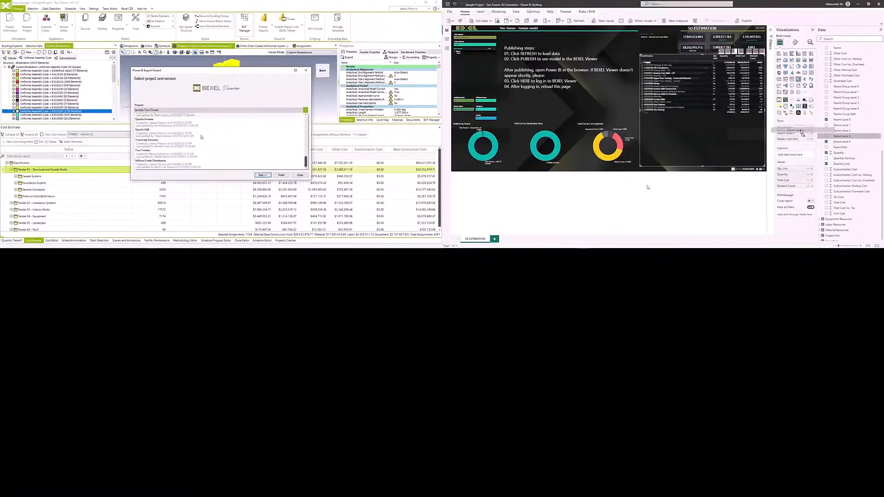
scroll(202, 136, up, 3)
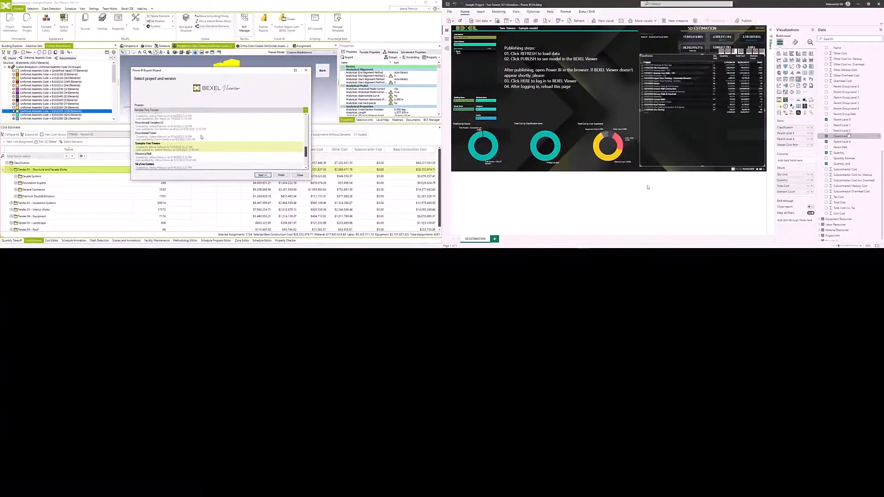
click(197, 110)
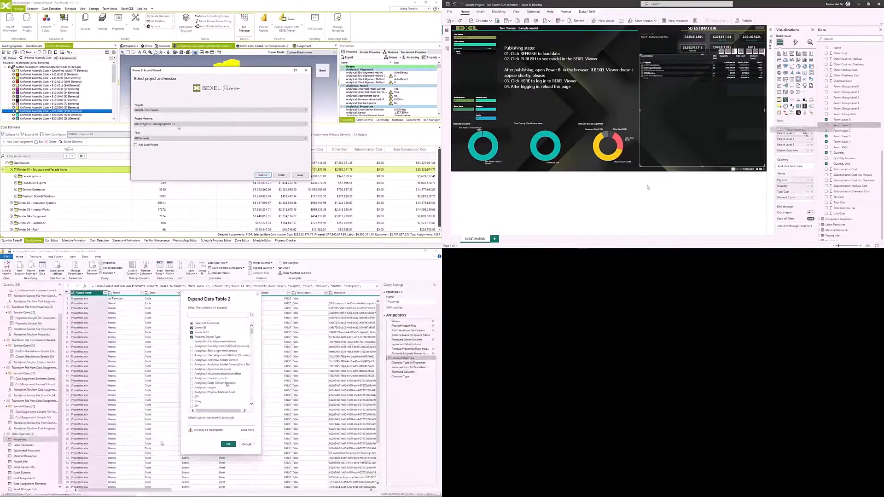
Include the Subcontractor column in the Data Table 2 expansion and set the export to Tender 01 - Structural and Facade Works, selected elements only
scroll(217, 383, down, 1)
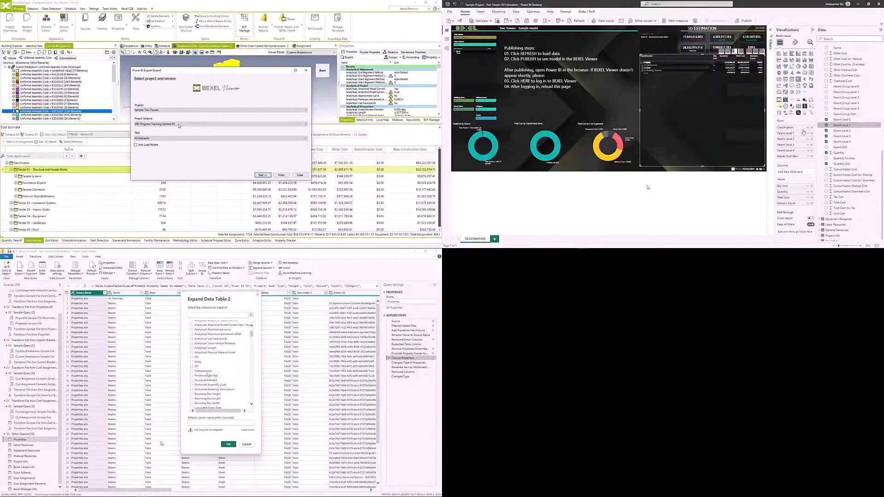
click(179, 125)
click(192, 371)
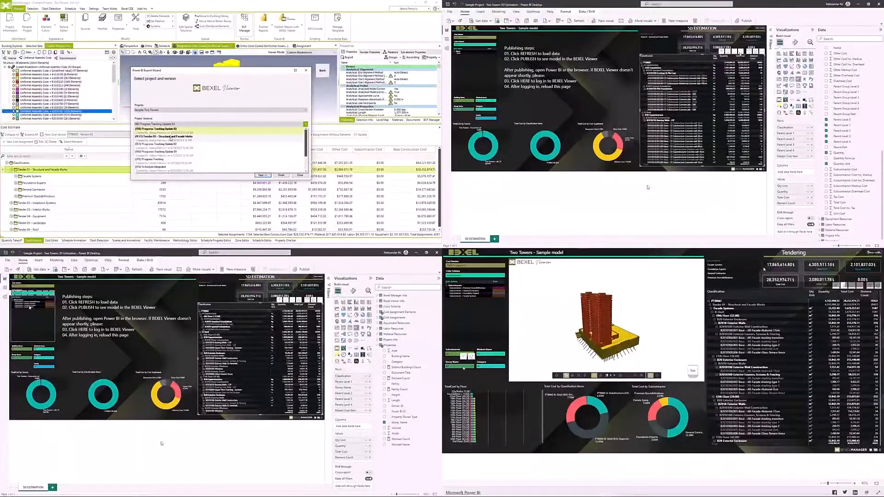
click(171, 137)
click(170, 138)
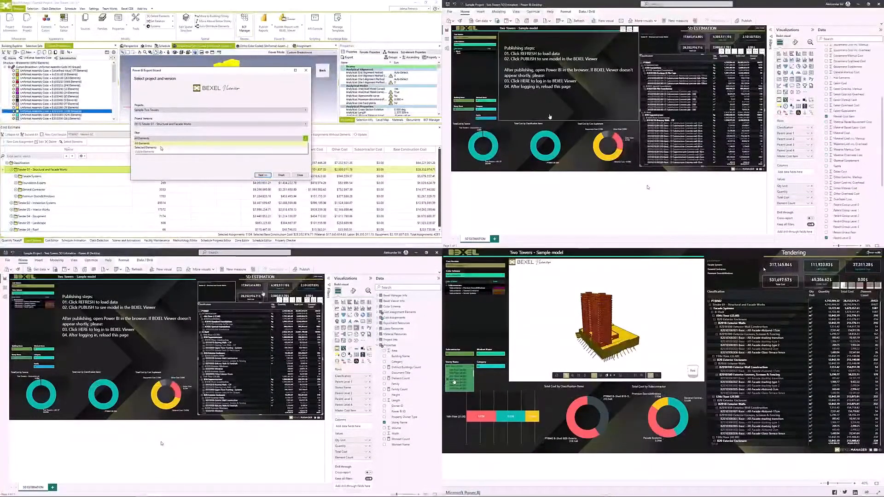
click(161, 148)
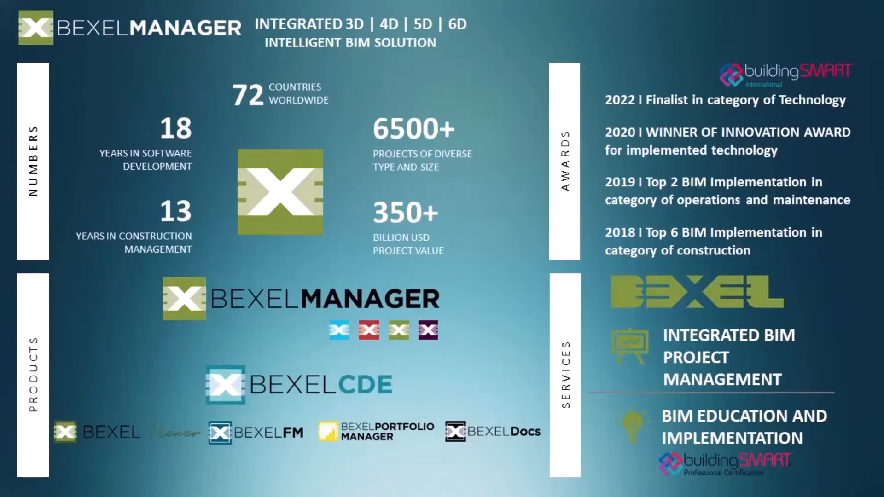
key(Right)
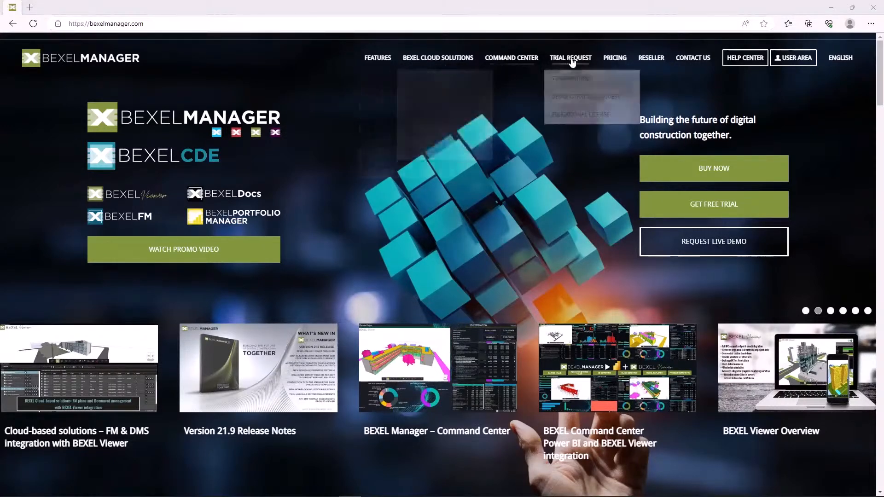
mouse_move(572, 61)
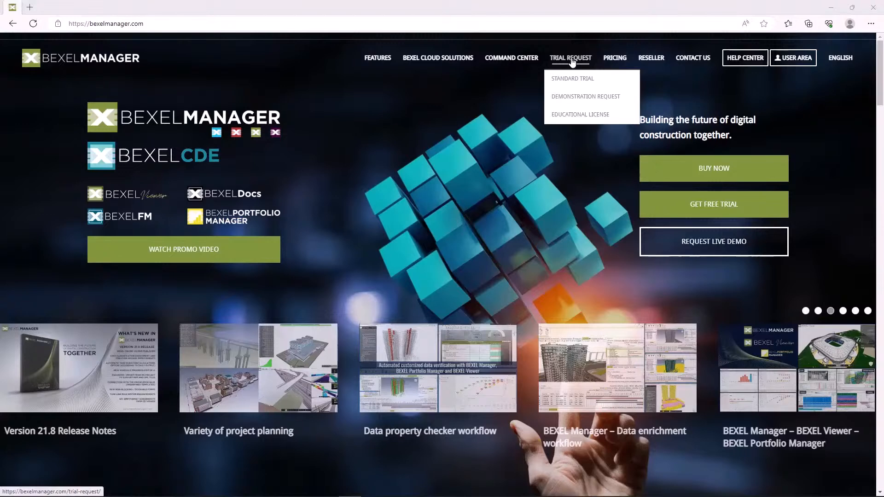
mouse_move(739, 65)
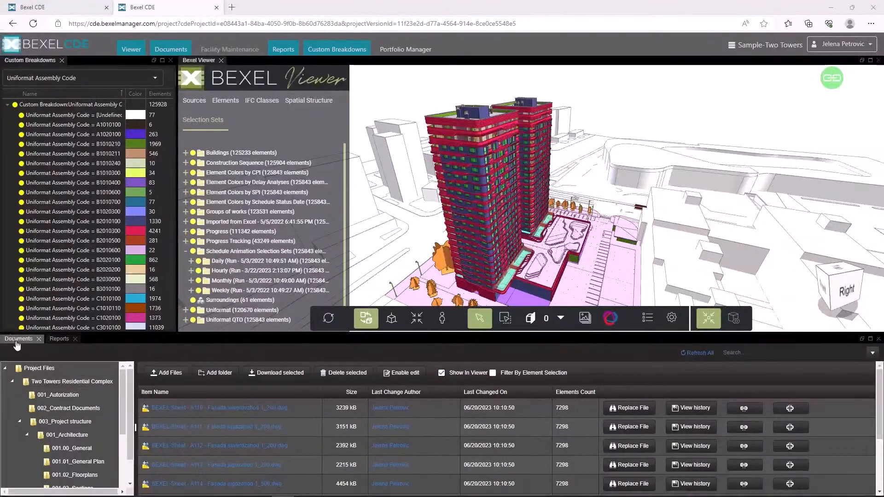
Highlight the model elements linked to the A110 facade sheet in the project documents and view both towers up close
scroll(50, 409, down, 3)
scroll(51, 410, down, 4)
scroll(51, 409, up, 7)
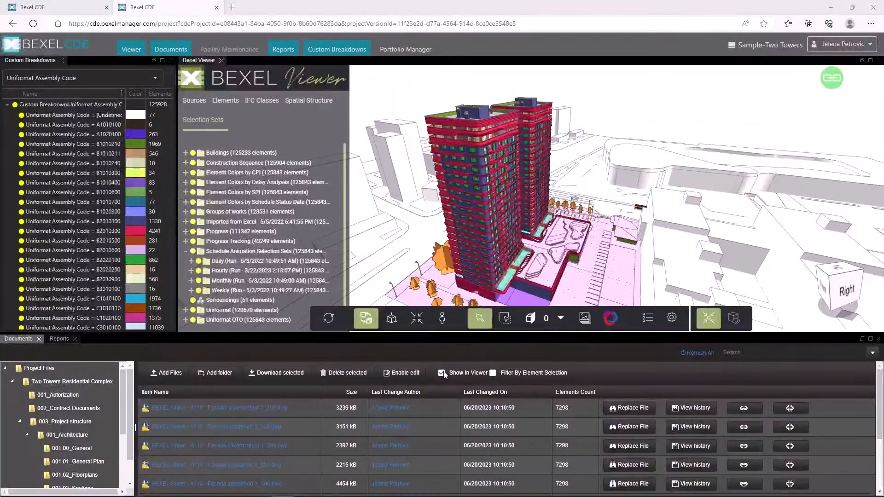
click(426, 409)
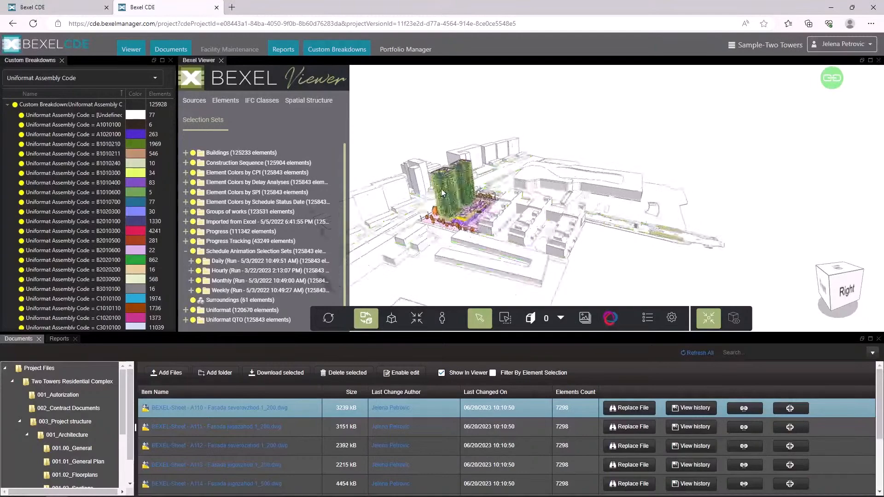
scroll(441, 193, up, 5)
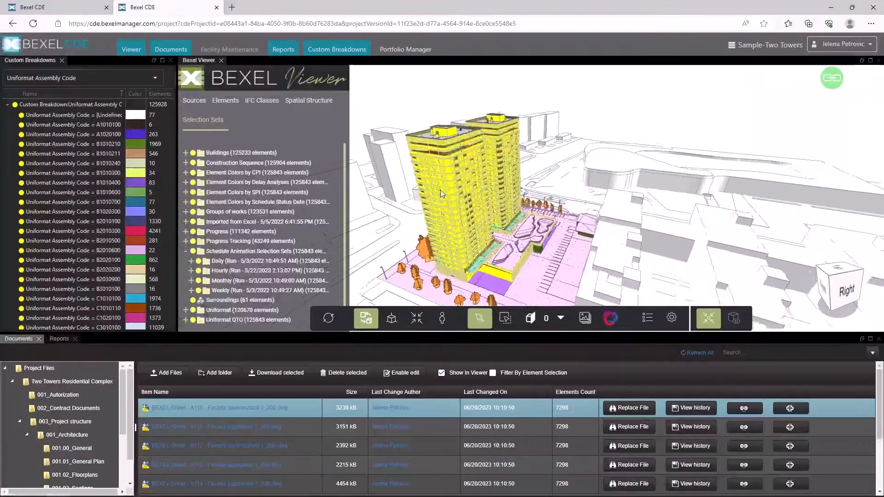
scroll(440, 190, up, 2)
middle_drag(481, 200, 524, 184)
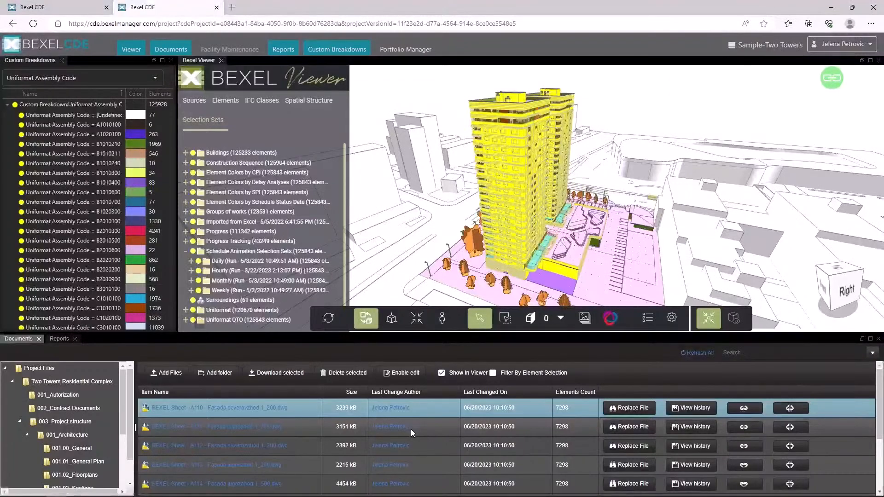
Highlight in the model the elements linked to the Facade - Detail 01 to Detail 04 images, one file after another
scroll(431, 437, down, 1)
scroll(431, 437, down, 1)
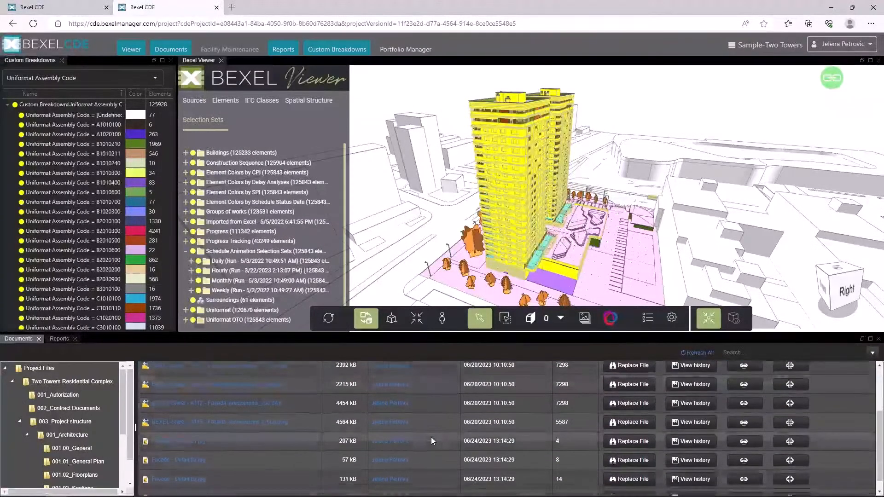
click(432, 440)
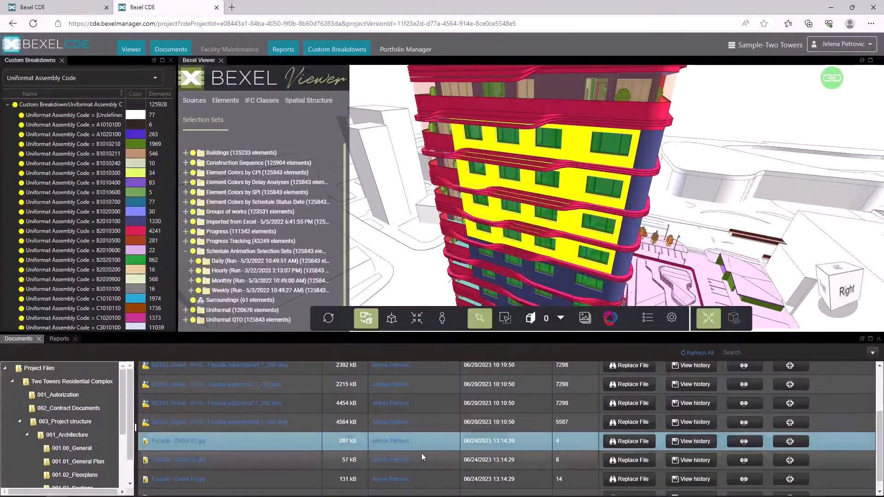
click(422, 454)
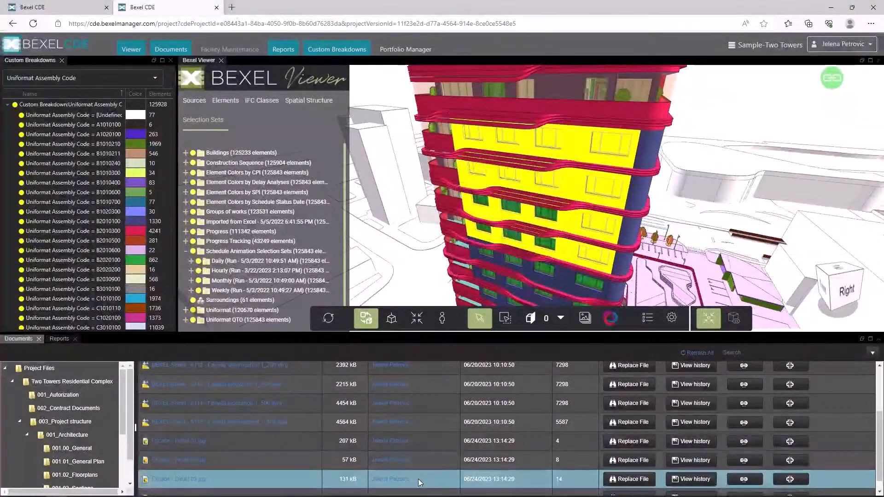
scroll(419, 474, down, 1)
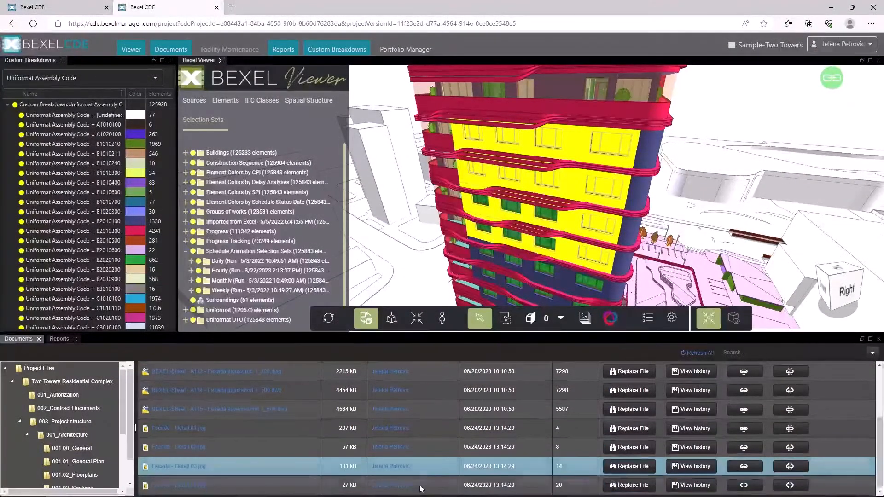
scroll(456, 442, up, 6)
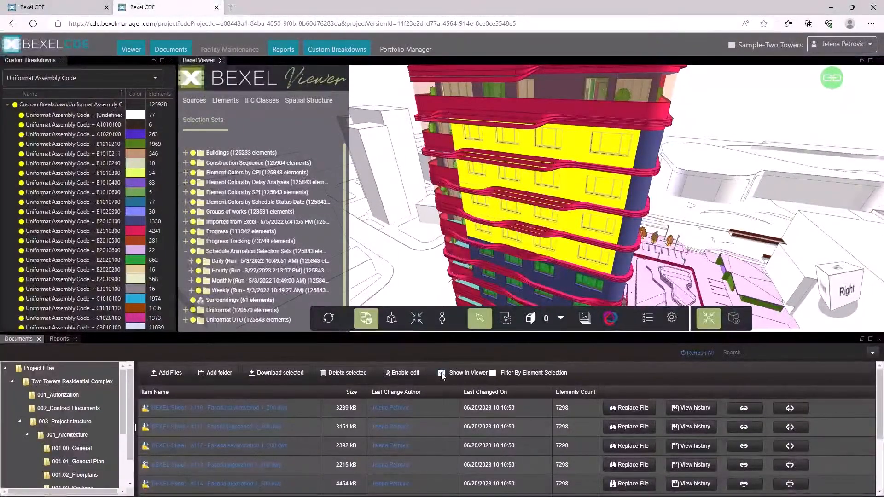
Filter the documents by element selection, using two windows on the tower facade as the selection
click(492, 374)
click(595, 224)
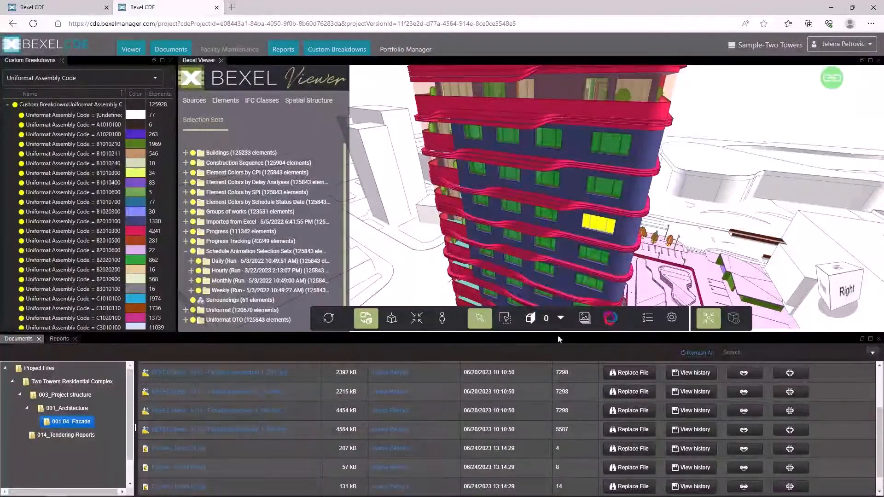
scroll(534, 396, down, 1)
scroll(531, 402, up, 3)
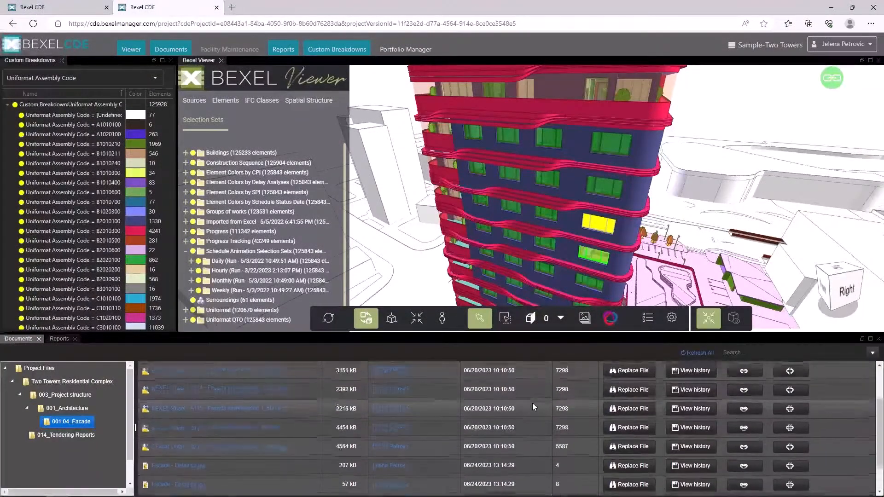
ctrl+click(608, 191)
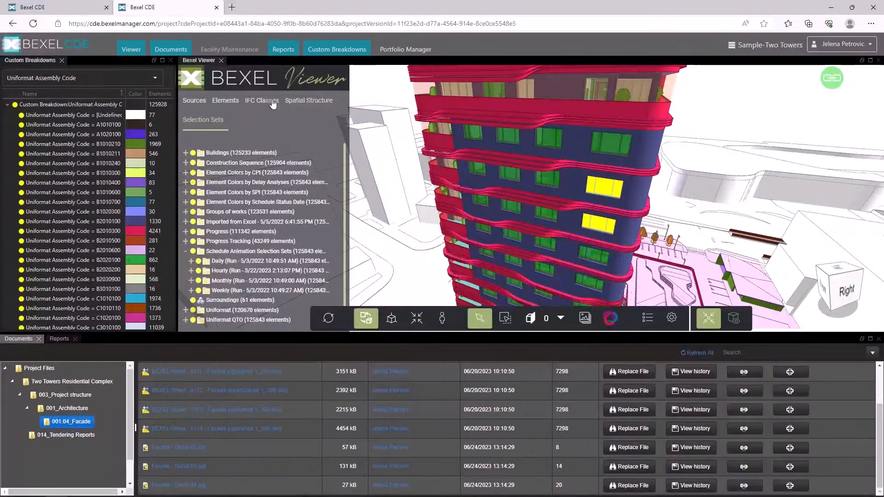
Review the loaded model sources and return to the selection sets in the viewer explorer
click(191, 104)
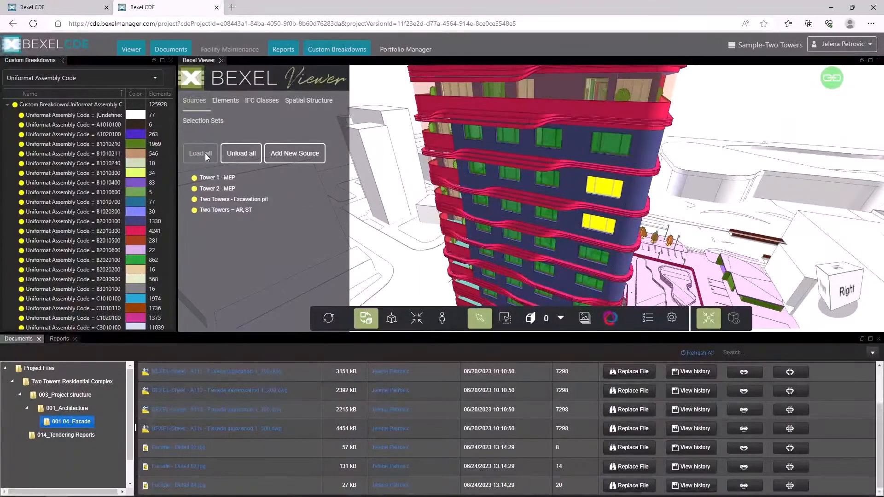
click(203, 120)
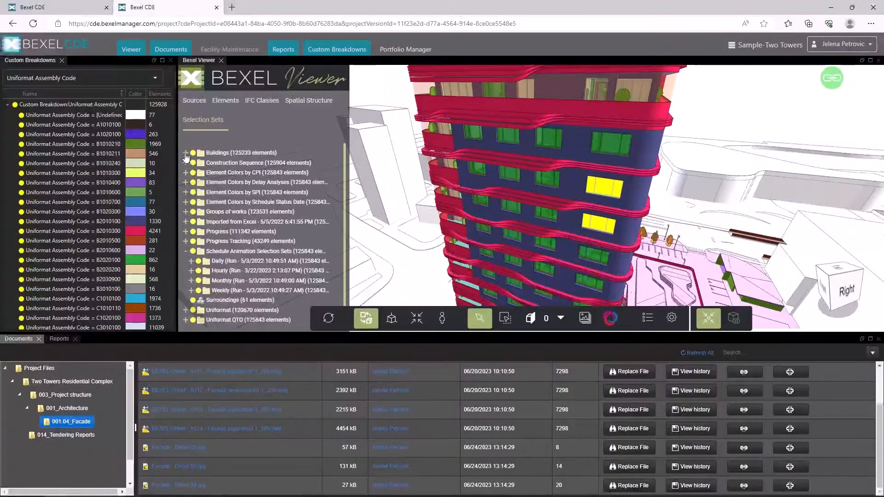
Expand the Buildings and Construction Sequence selection sets and hide the Surroundings set in the model
click(185, 154)
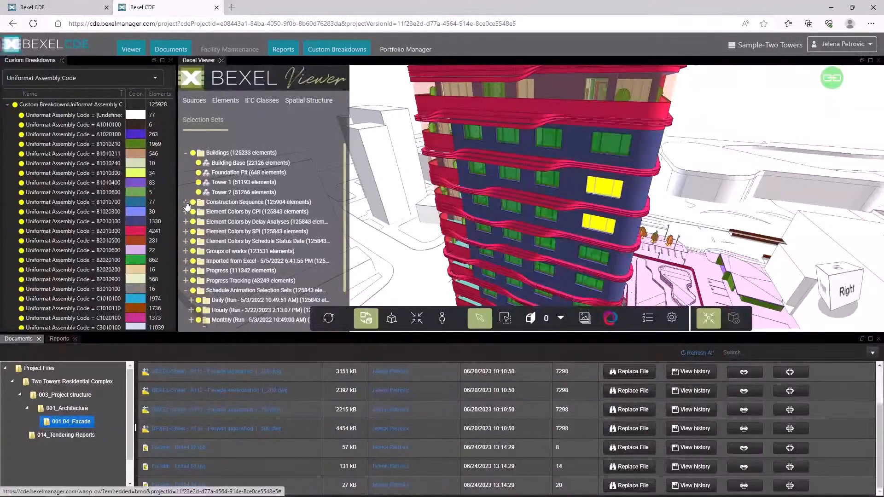
click(186, 203)
scroll(238, 234, down, 3)
scroll(239, 235, down, 1)
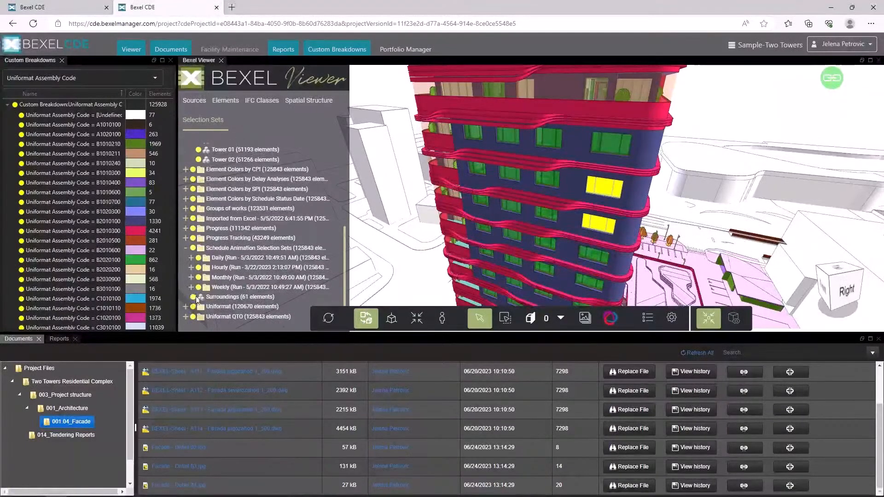
click(194, 297)
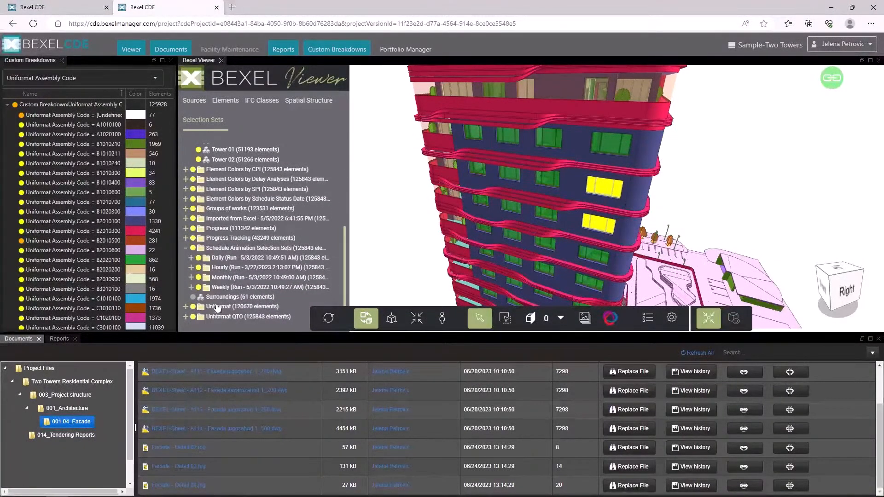
Review the commands available for the Uniformat selection set and for the 3D model, and clear the window selection
right_click(216, 311)
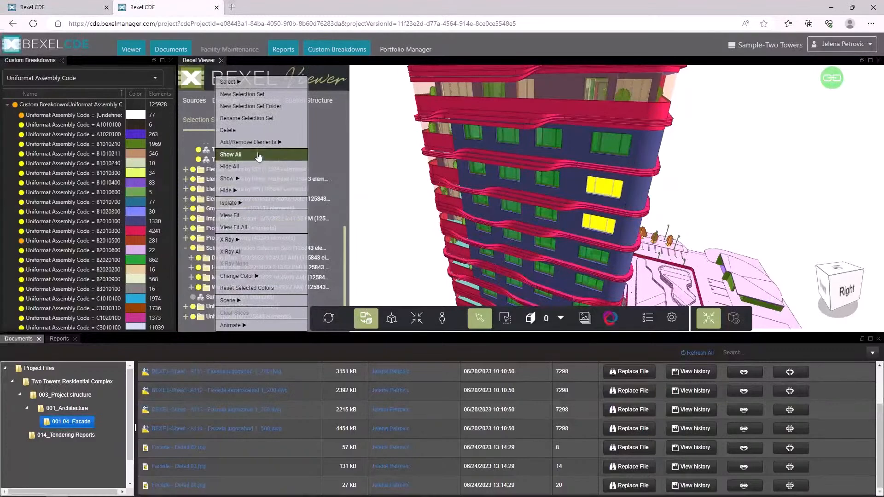
mouse_move(261, 146)
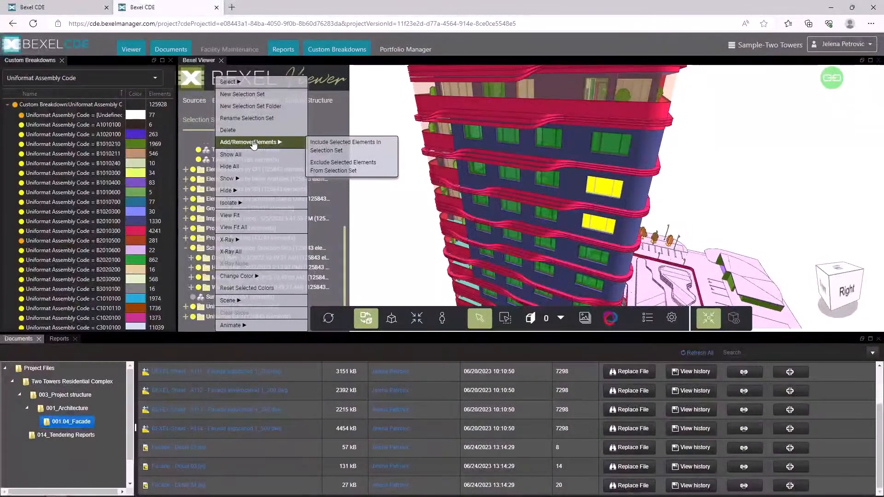
click(393, 162)
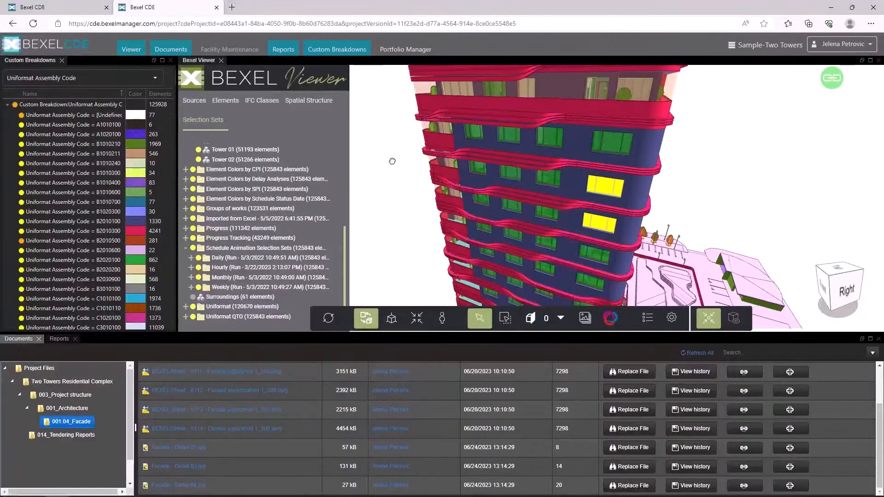
right_click(392, 167)
mouse_move(416, 108)
mouse_move(405, 167)
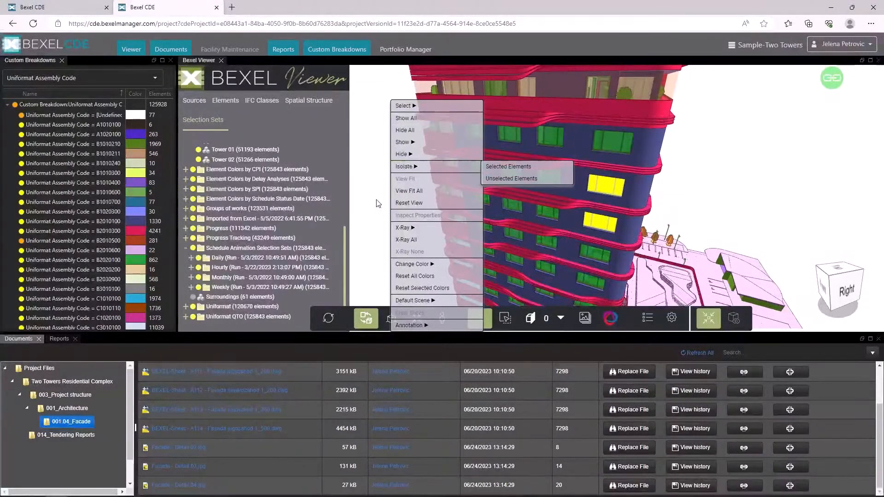
click(398, 221)
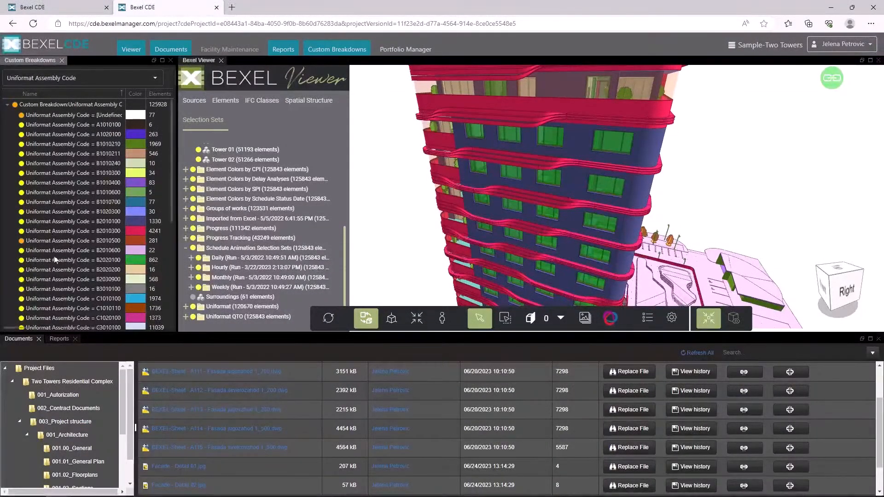
Show the project reports list and set the custom breakdown to [Blank] to view the towers in their original colors
click(59, 339)
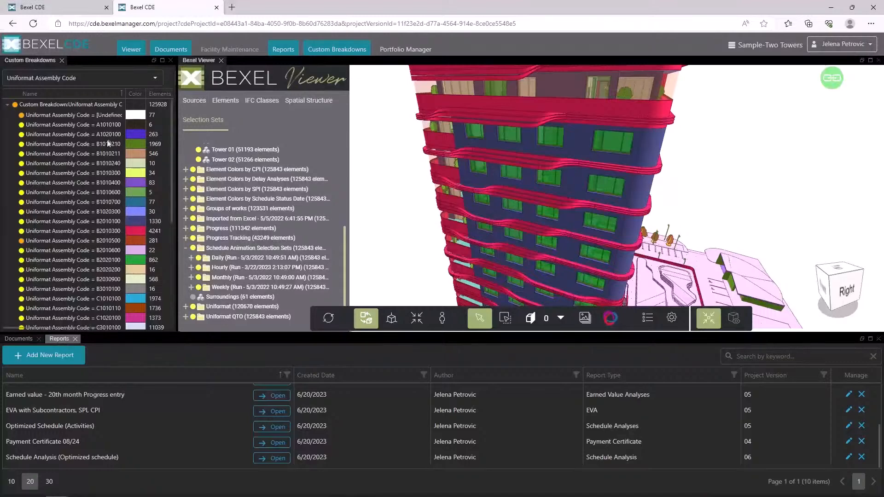
click(157, 78)
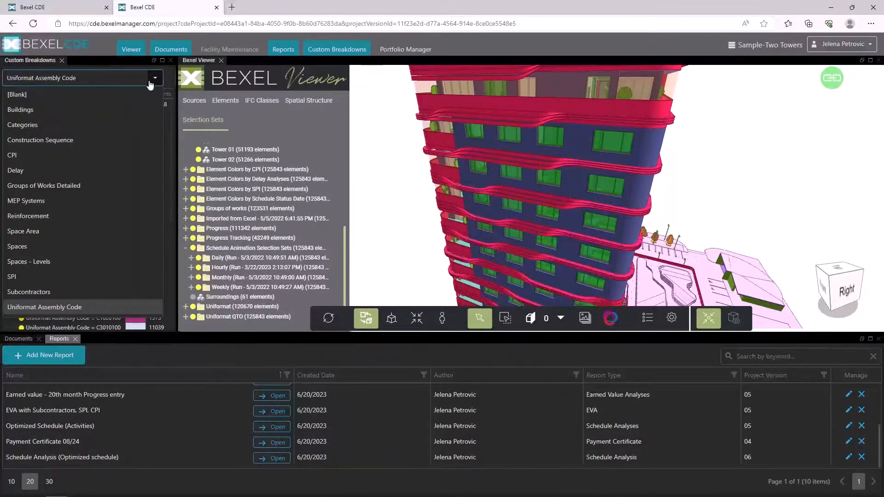
click(137, 95)
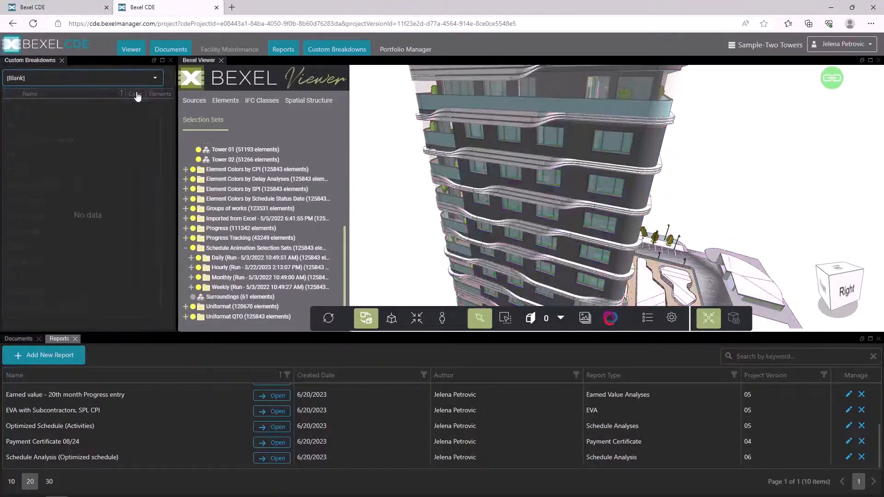
scroll(531, 190, down, 4)
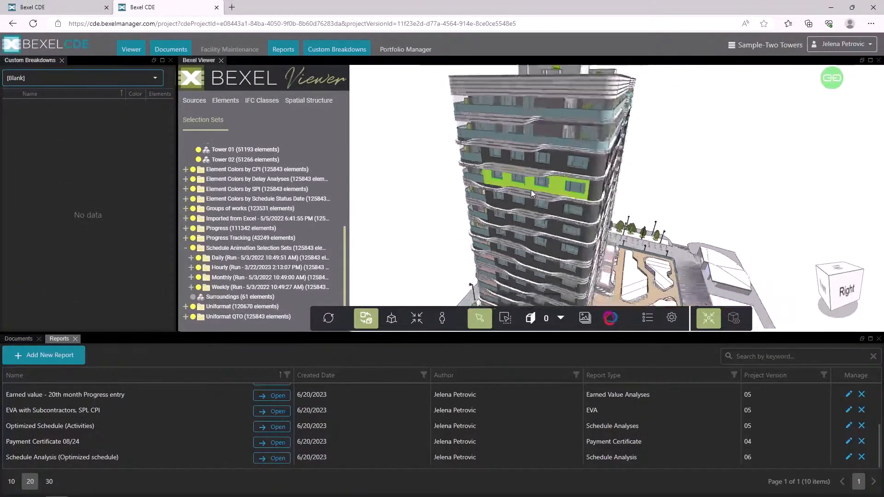
scroll(532, 190, down, 2)
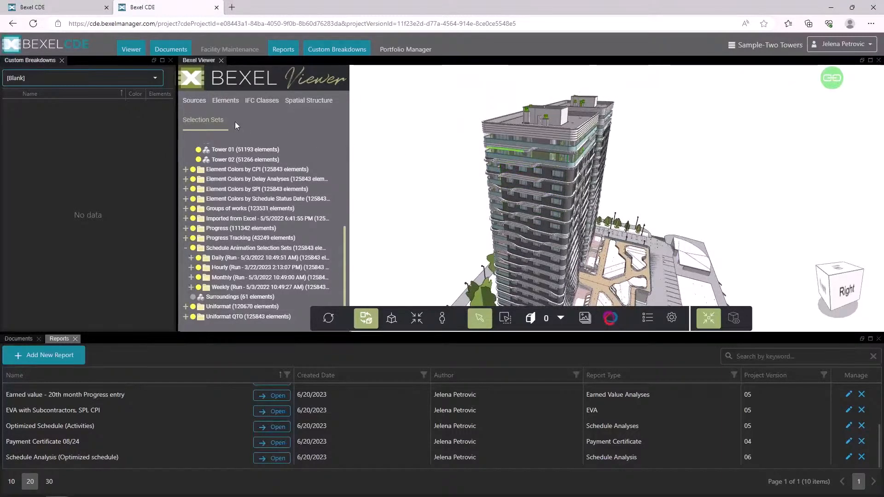
Color the model by the Uniformat Assembly Code breakdown and select all elements with code B2010300
click(154, 77)
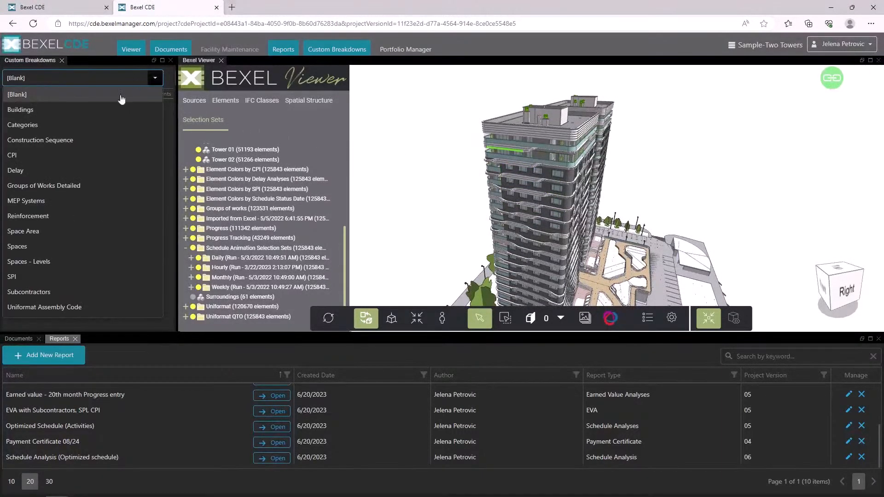
click(69, 307)
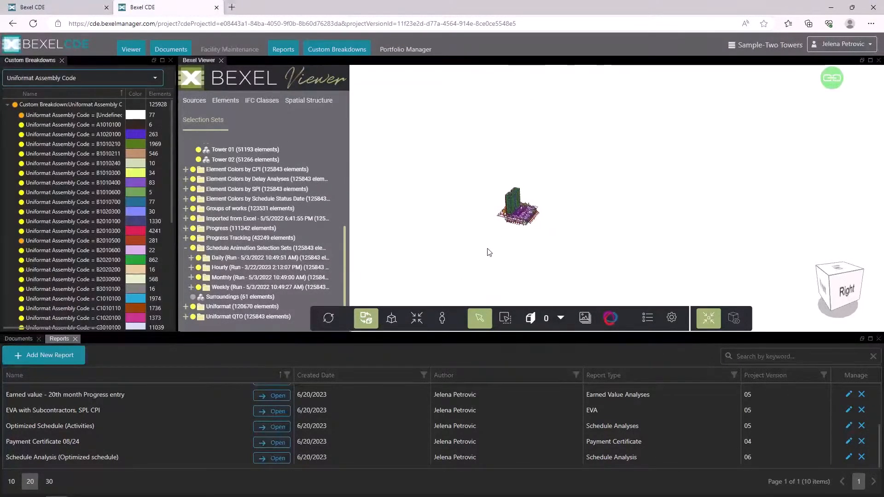
scroll(516, 214, up, 5)
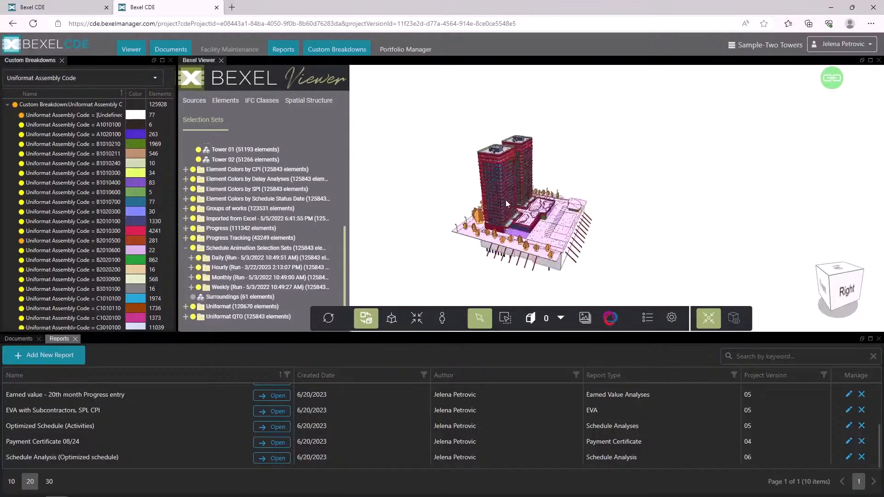
scroll(509, 197, up, 4)
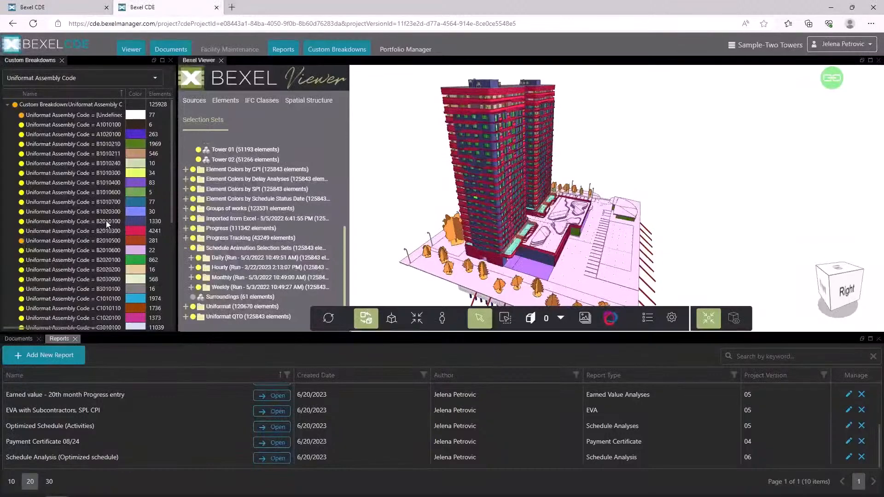
click(115, 230)
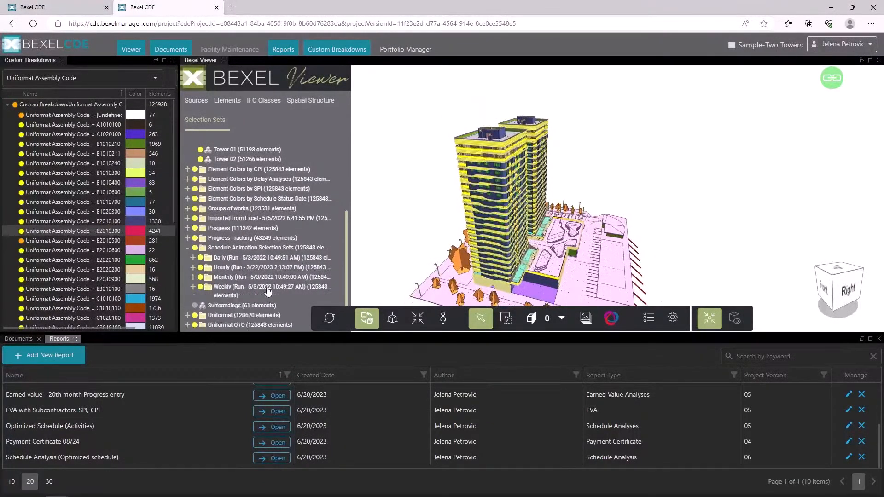
Start the construction animation from the Daily schedule animation selection set
right_click(251, 262)
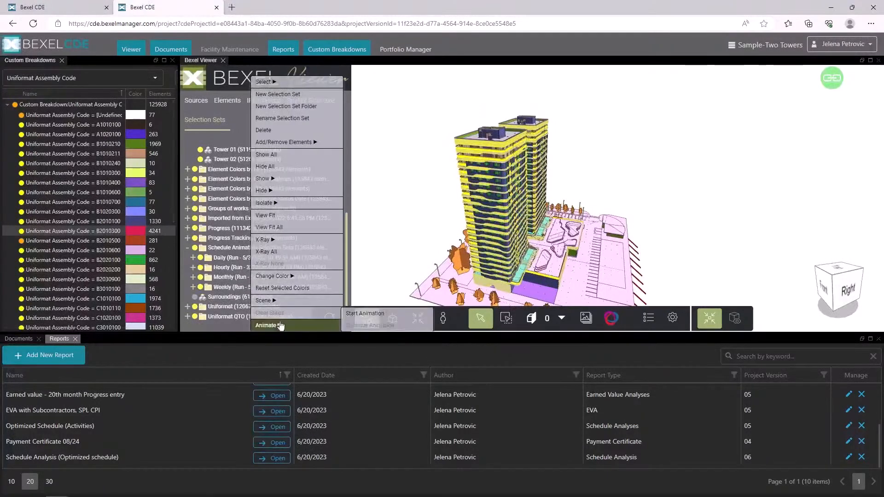
mouse_move(337, 325)
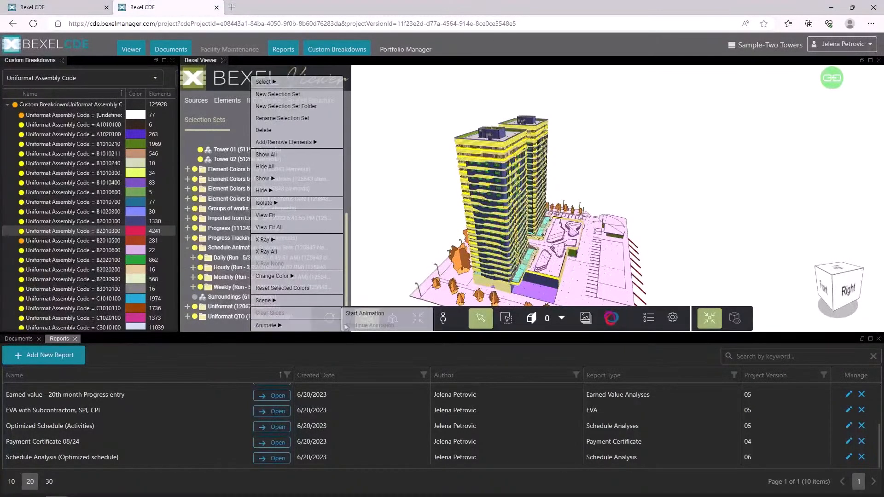
click(365, 315)
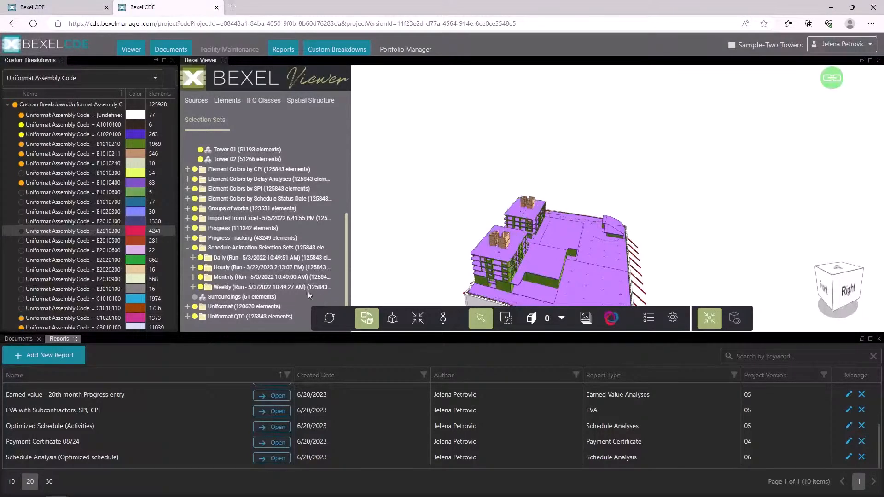
Stop the construction animation, inspect the partly built towers and show all elements of the Uniformat breakdown again
right_click(259, 251)
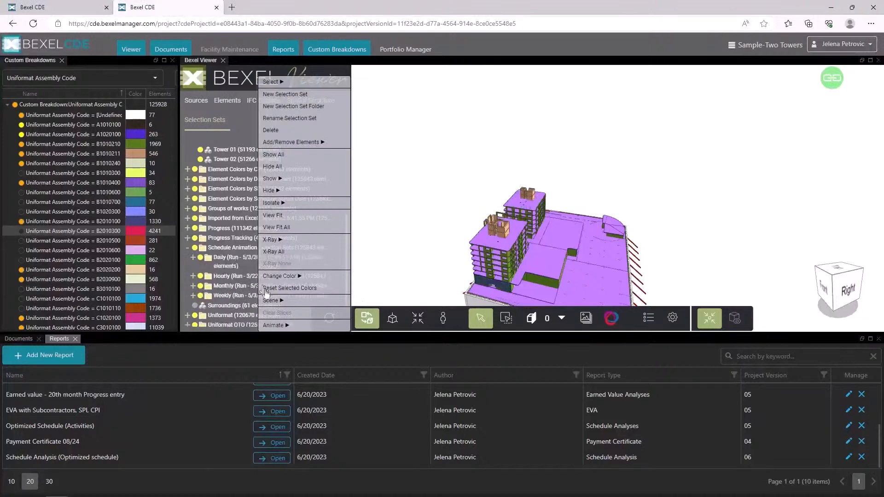
mouse_move(285, 325)
click(375, 325)
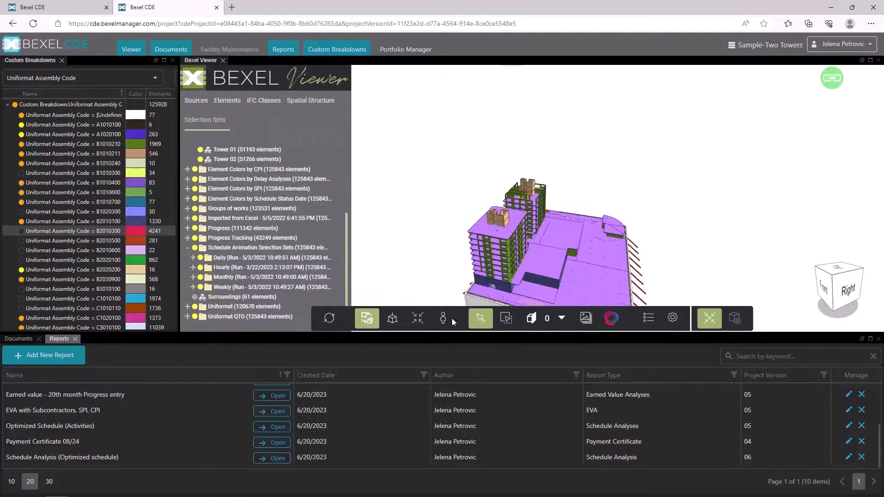
drag(732, 239, 686, 232)
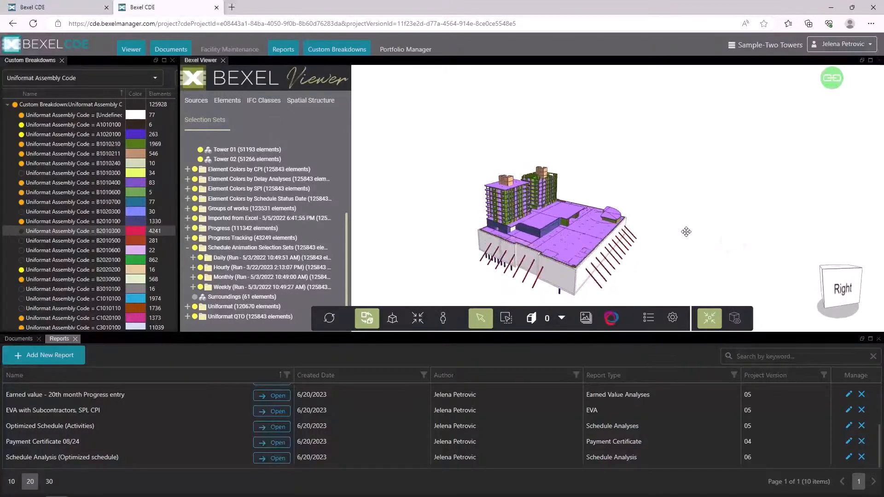
scroll(543, 246, up, 3)
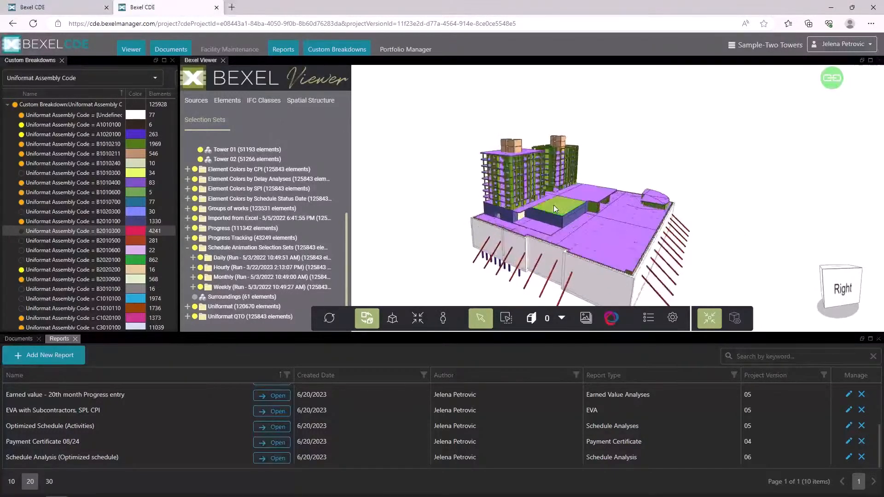
click(15, 105)
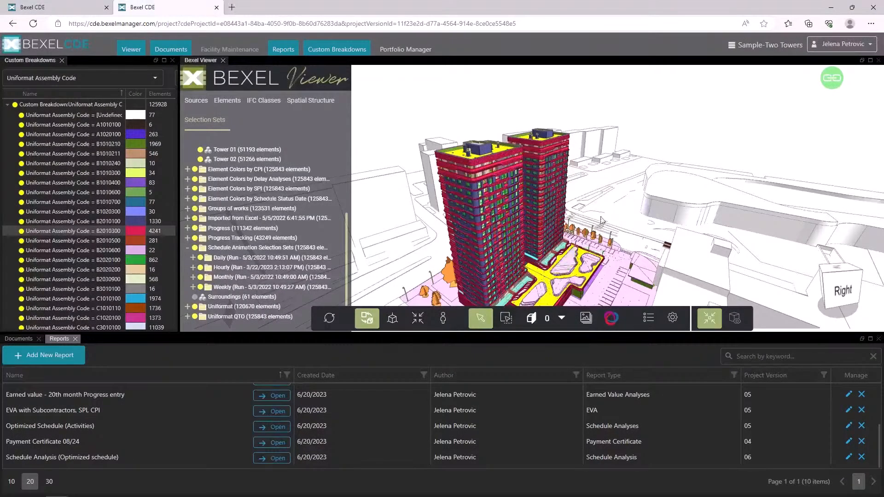
Open the properties of the selected landscape garden slab and examine its BEXEL, Dimensions and BEXEL Added groups
click(648, 318)
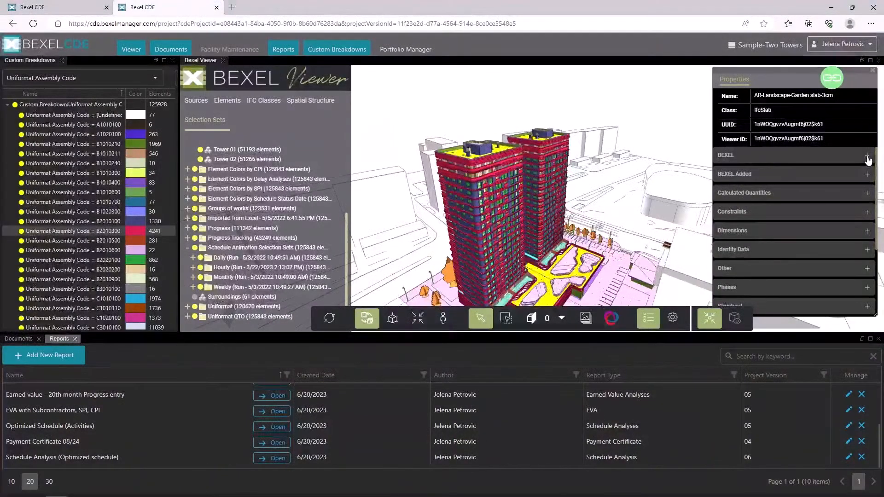
click(867, 158)
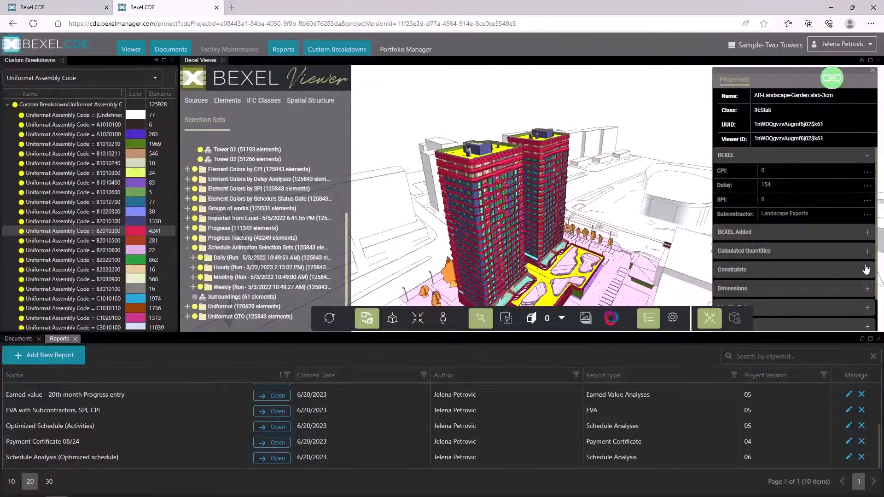
click(868, 289)
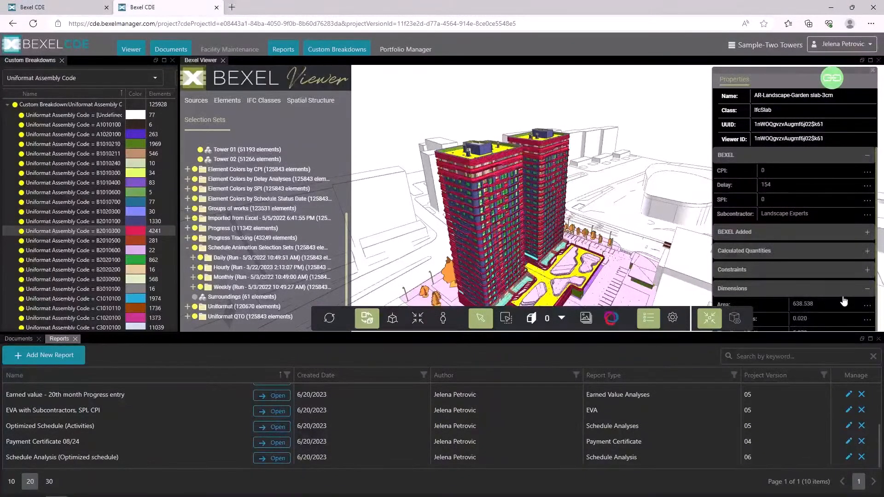
click(867, 157)
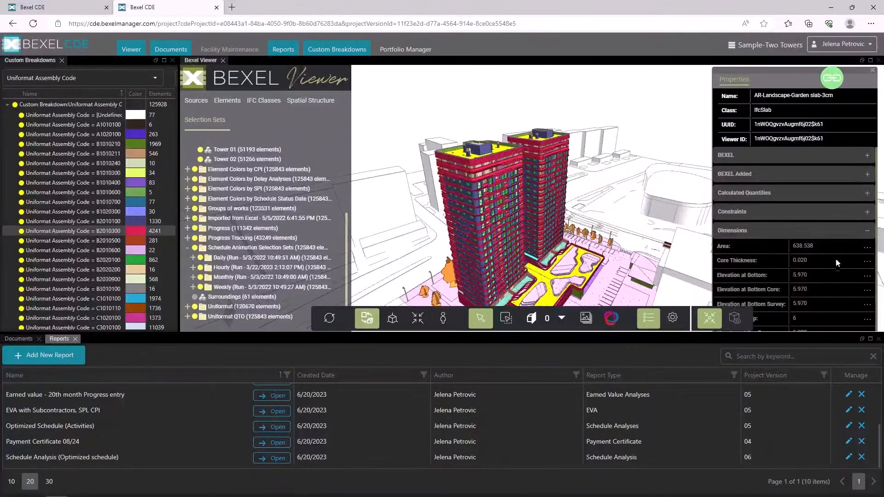
click(867, 176)
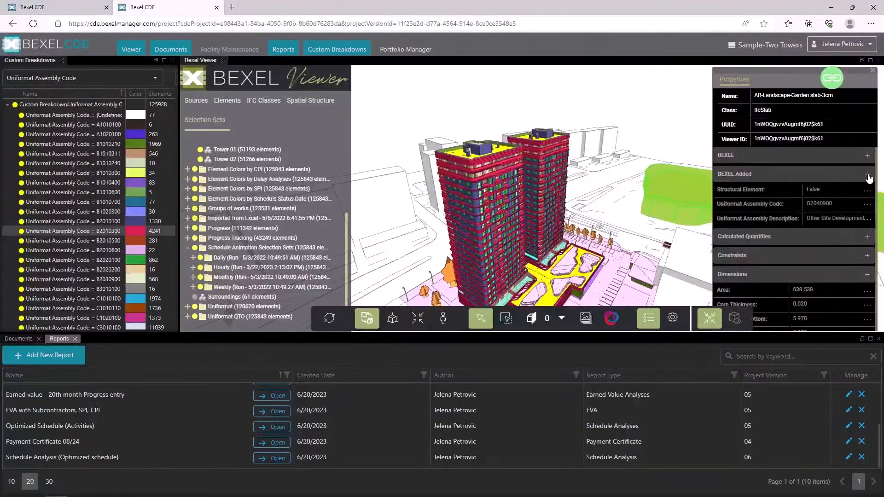
View all property values of the slab's Uniformat Assembly Code, leaving the selection as it is
click(867, 205)
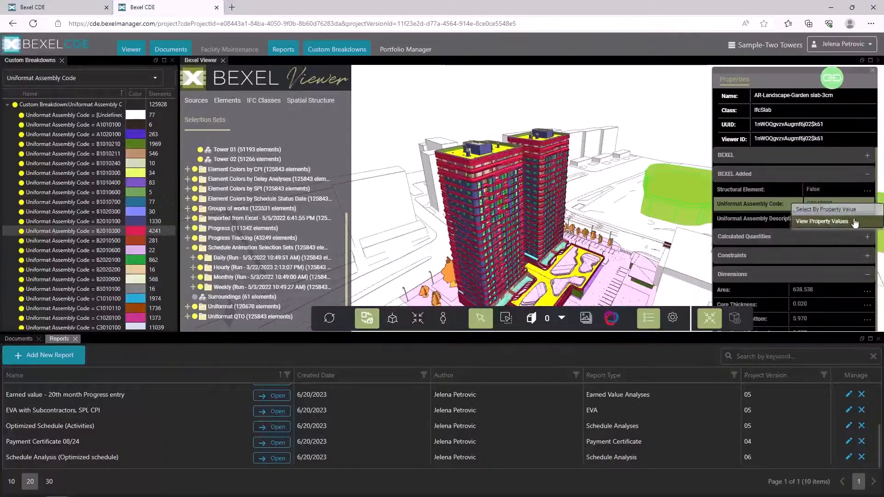
click(853, 222)
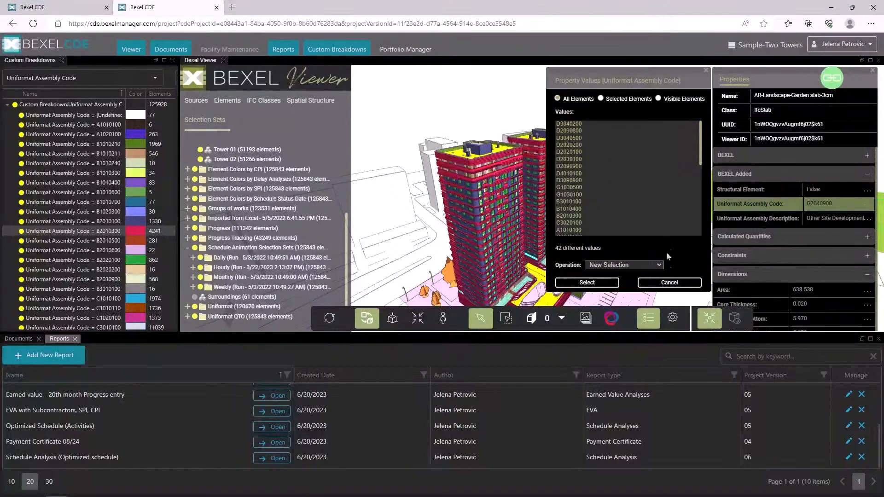
click(667, 284)
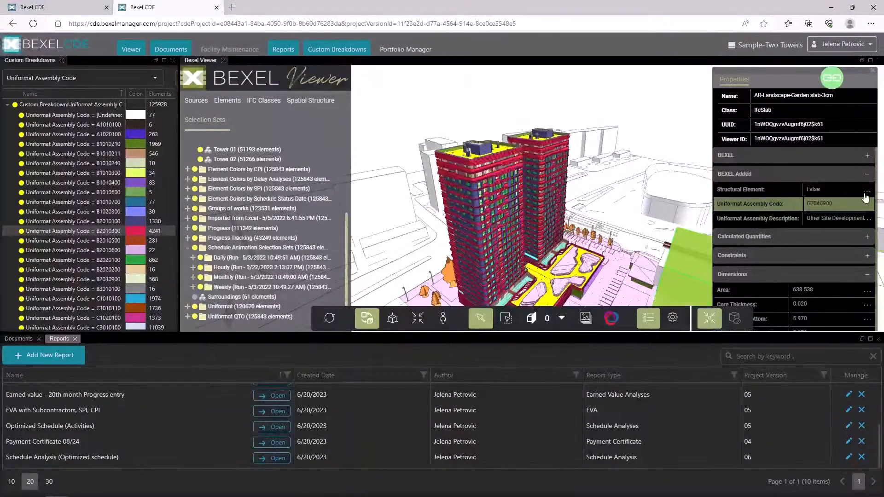
Select all elements whose Uniformat Assembly Description is Windows or Interior Doors, as a new selection
right_click(872, 216)
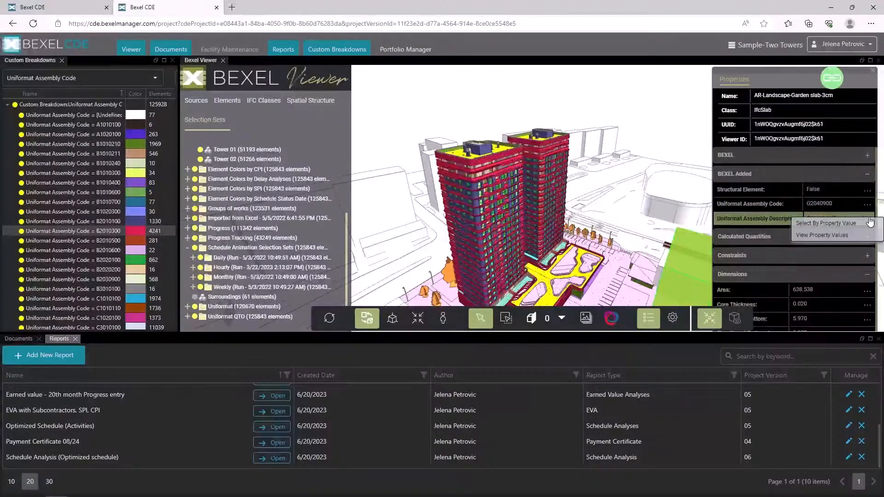
click(836, 235)
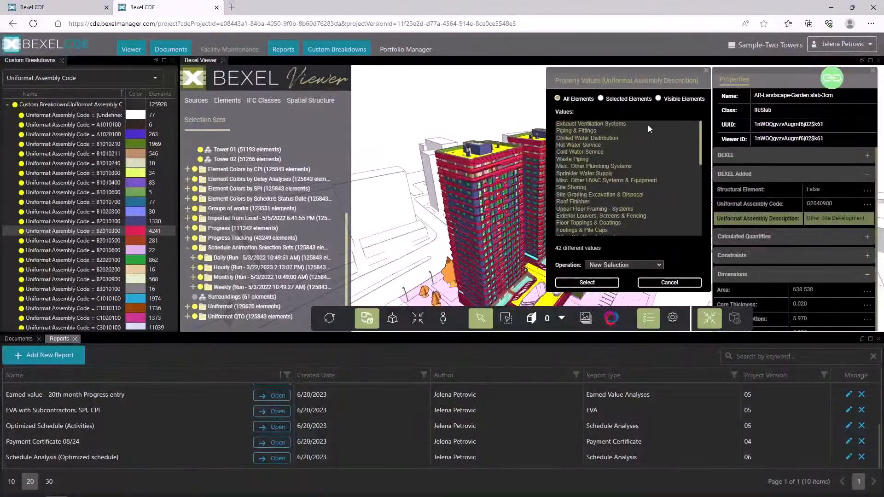
scroll(617, 175, down, 1)
scroll(618, 176, up, 1)
scroll(586, 178, down, 3)
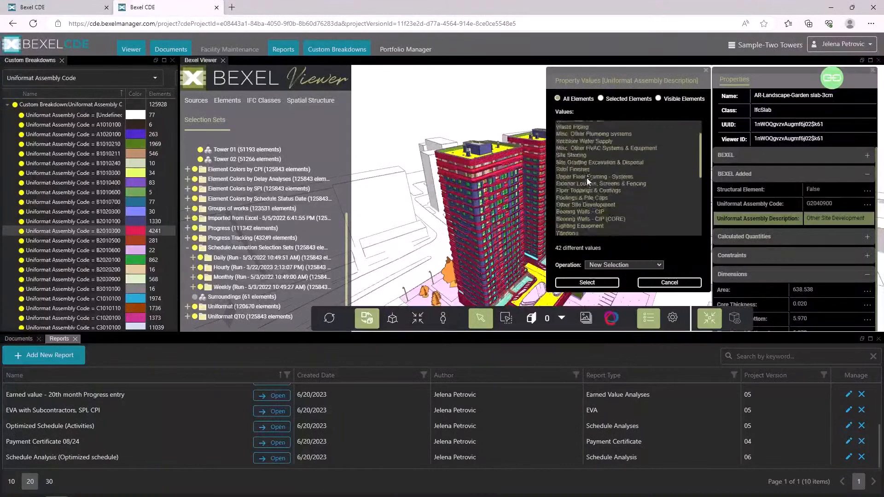
click(573, 196)
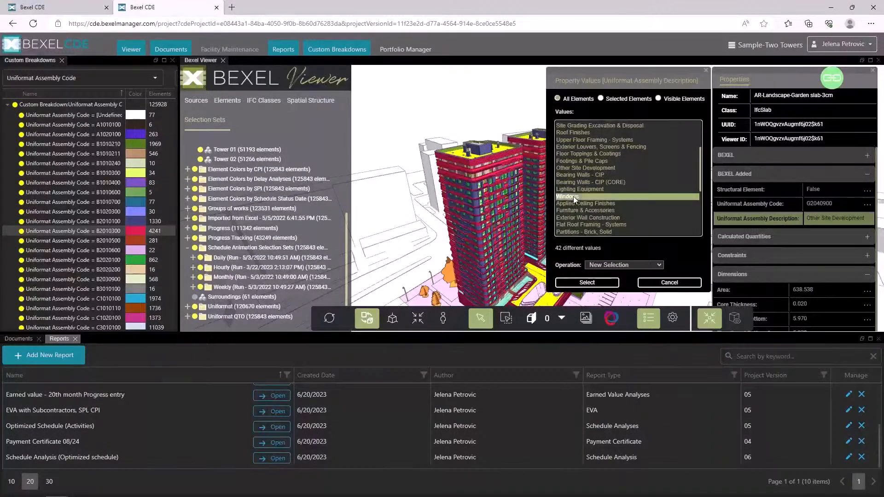
scroll(573, 196, down, 3)
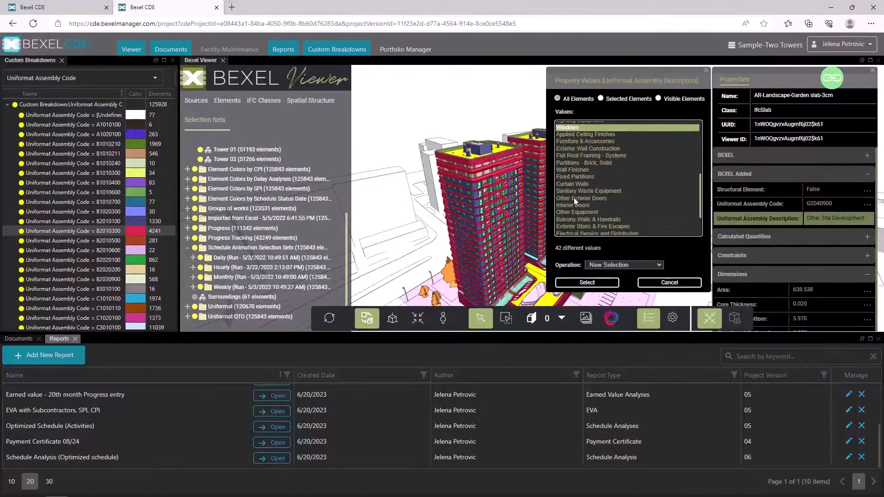
ctrl+click(573, 205)
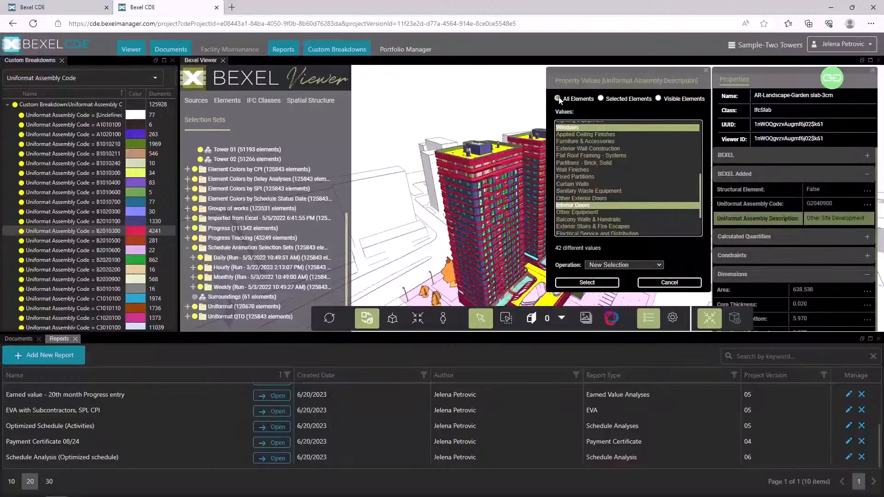
click(598, 283)
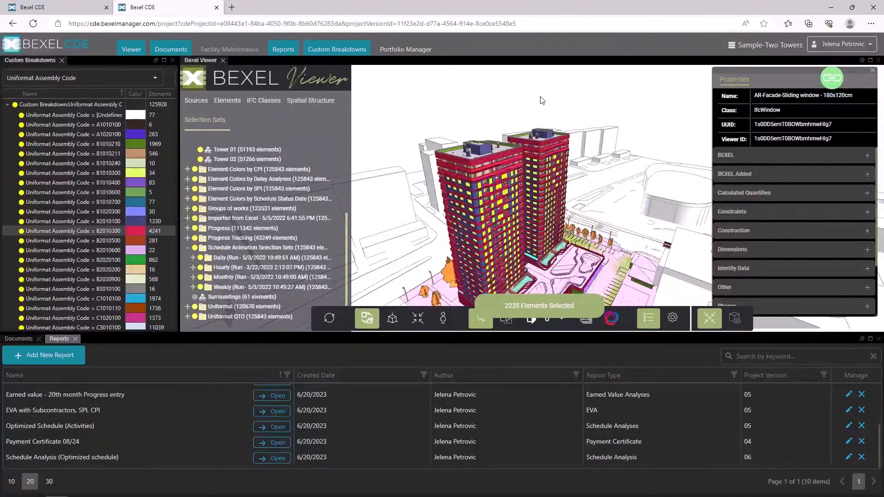
Isolate the selected windows and interior doors and inspect them from a lower angle
right_click(545, 91)
mouse_move(559, 154)
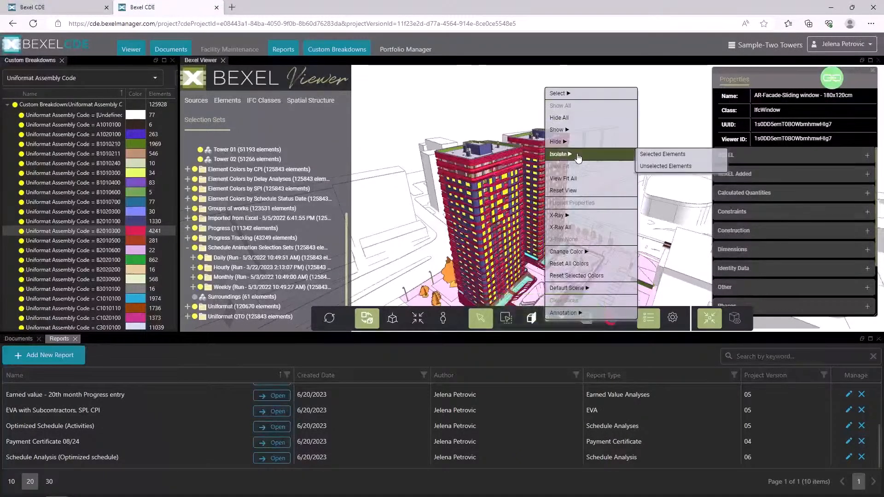
click(654, 156)
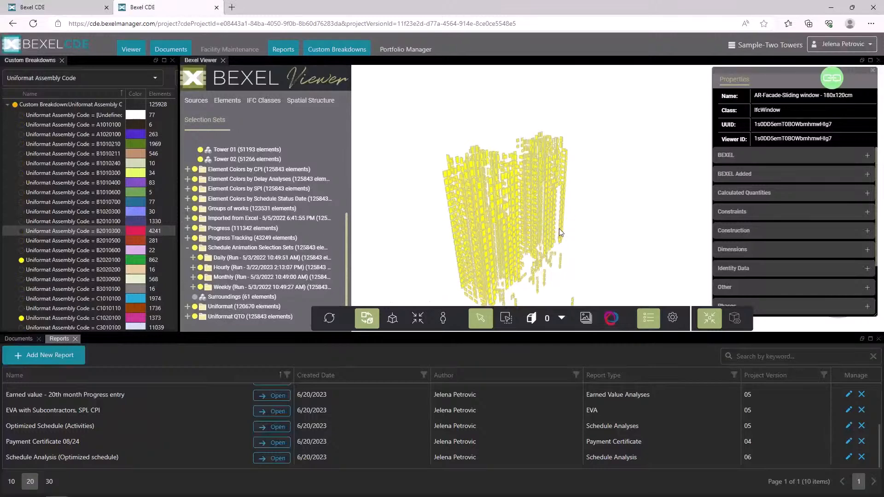
drag(594, 243, 582, 219)
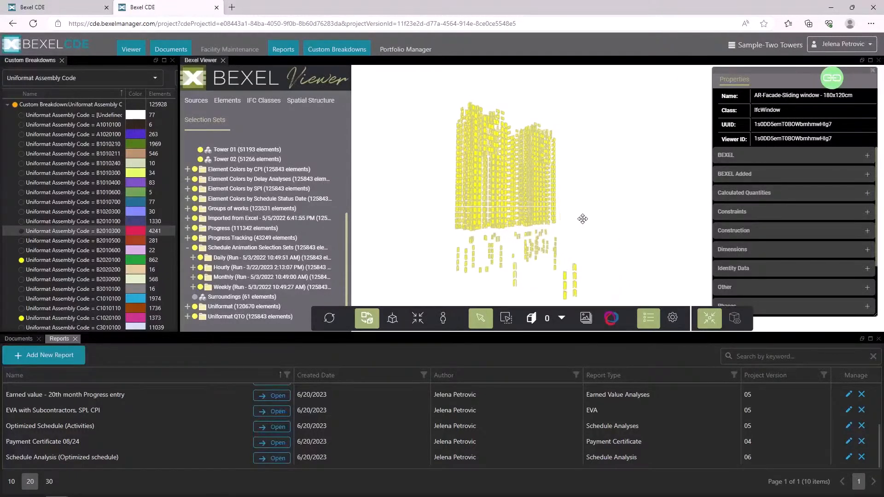
From the sliding window's BEXEL Added properties, select the elements of all Uniformat Assembly Code values
click(868, 177)
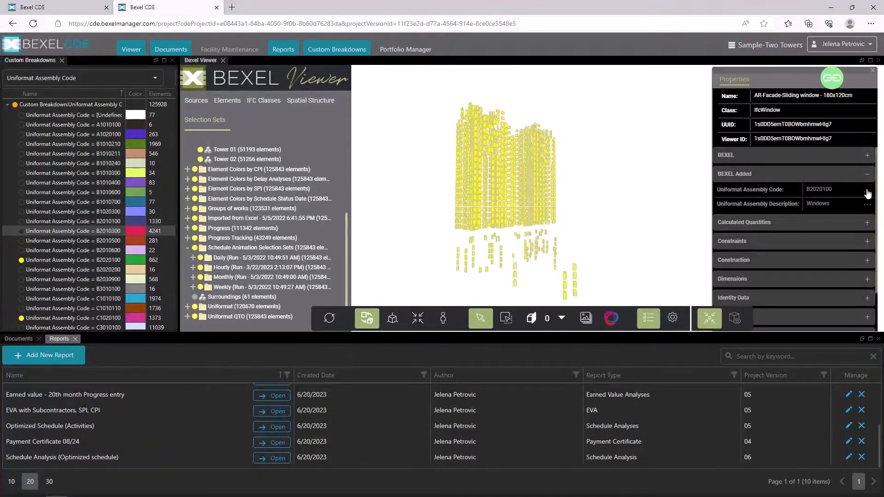
click(867, 192)
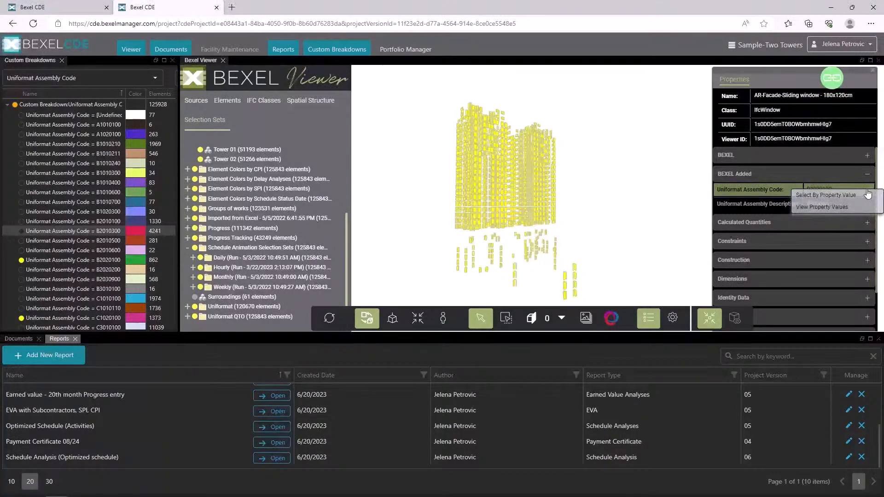
click(827, 209)
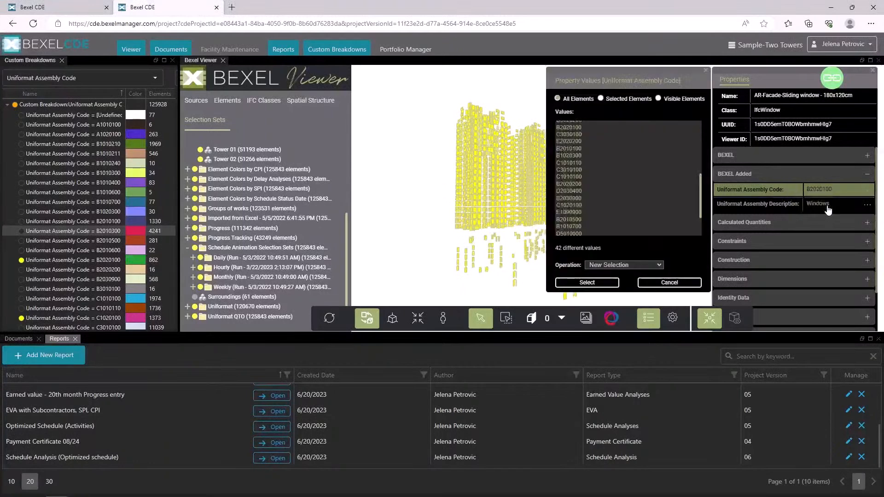
click(579, 155)
key(ctrl+a)
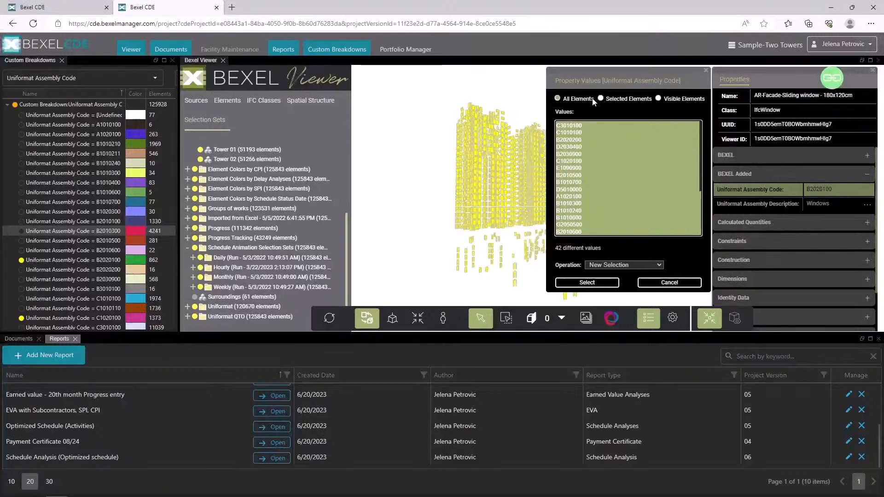
click(591, 284)
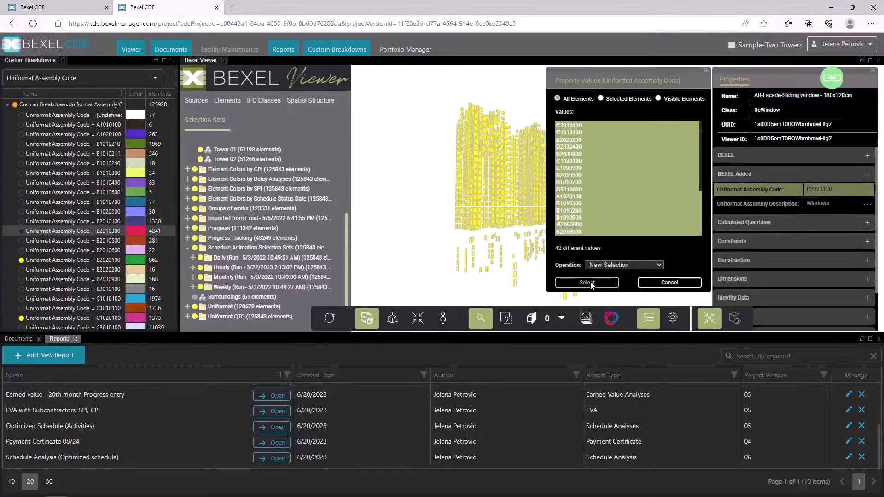
Show the selected elements in the viewer again and clear the full-model selection
right_click(574, 284)
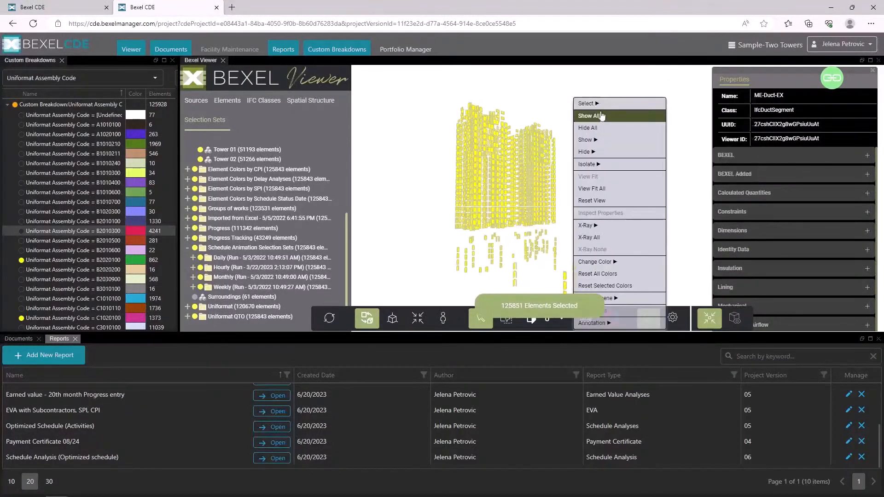
mouse_move(604, 140)
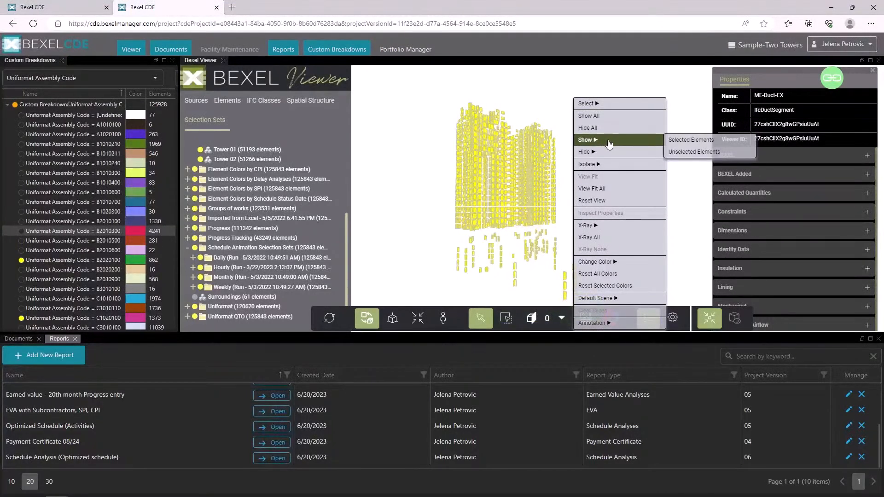
click(685, 144)
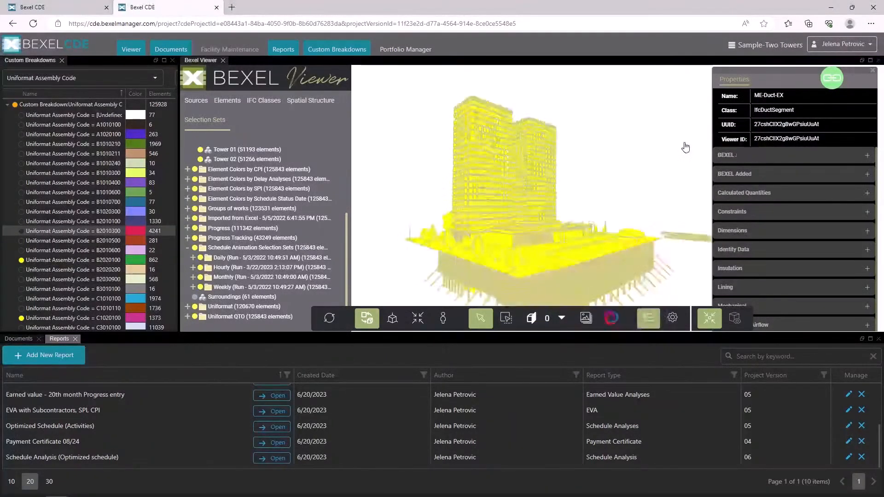
click(567, 151)
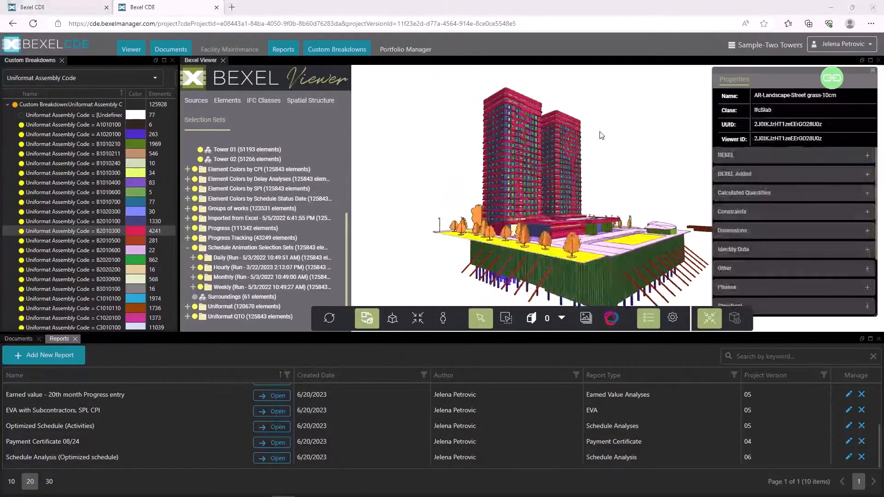
Switch to BEXEL Manager, launch the CDE portal from it and log in with the prefilled account credentials
click(51, 49)
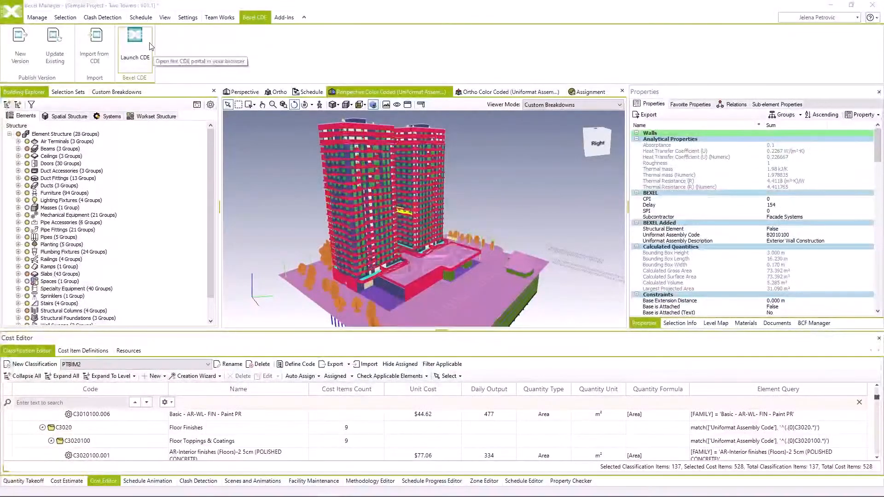
click(135, 43)
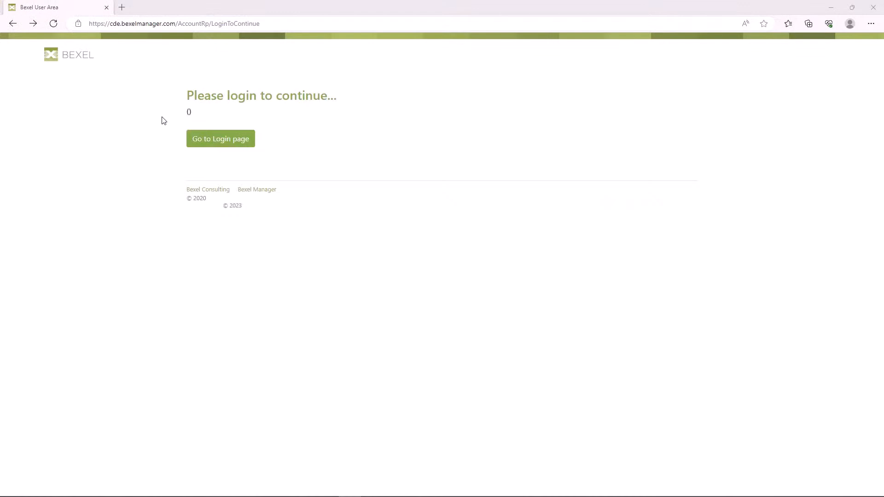
click(210, 140)
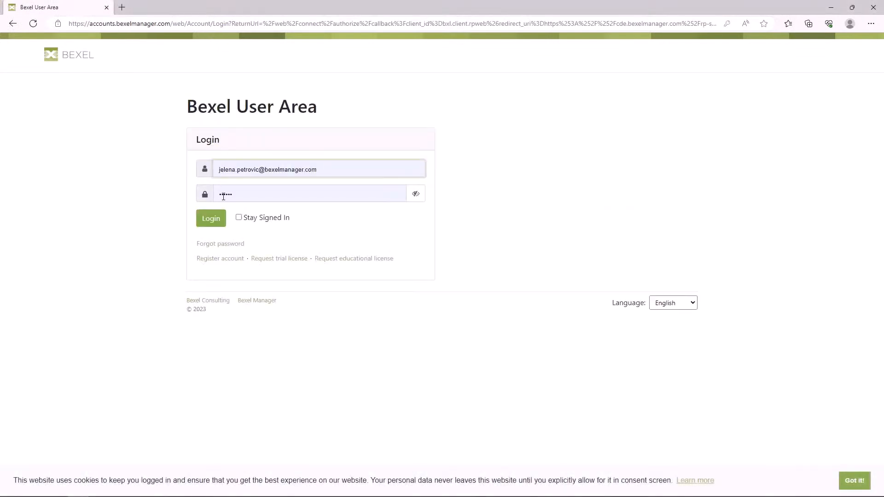
click(218, 222)
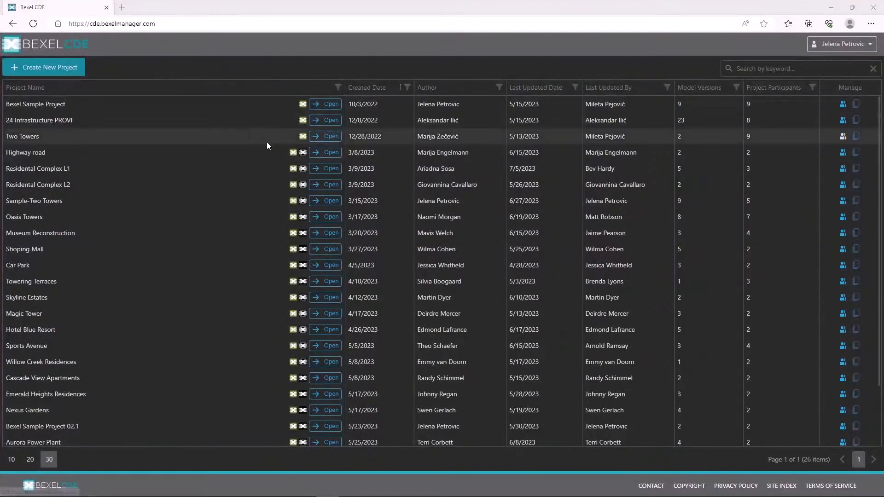
Check the account menu and look through the whole list of projects
click(850, 46)
click(846, 44)
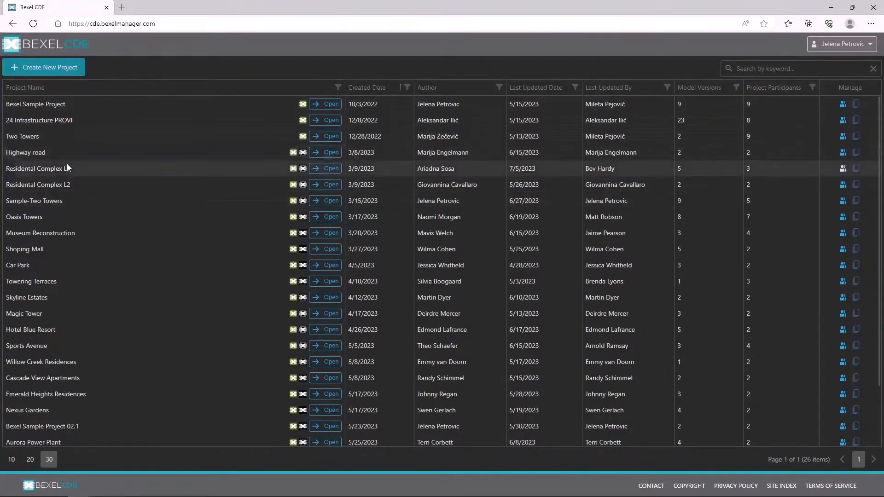
scroll(67, 164, down, 2)
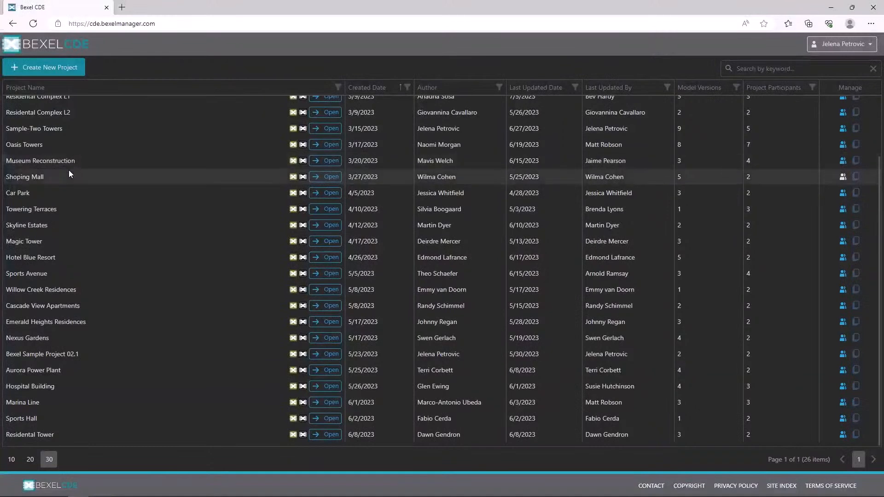
scroll(68, 169, up, 2)
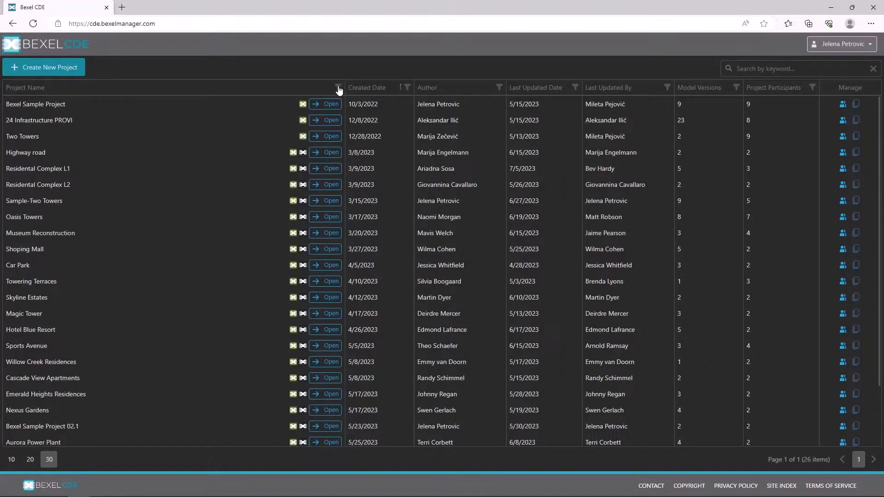
Sort the projects by name in descending order and examine the Created Date filter's 2022 entries without applying it
click(316, 88)
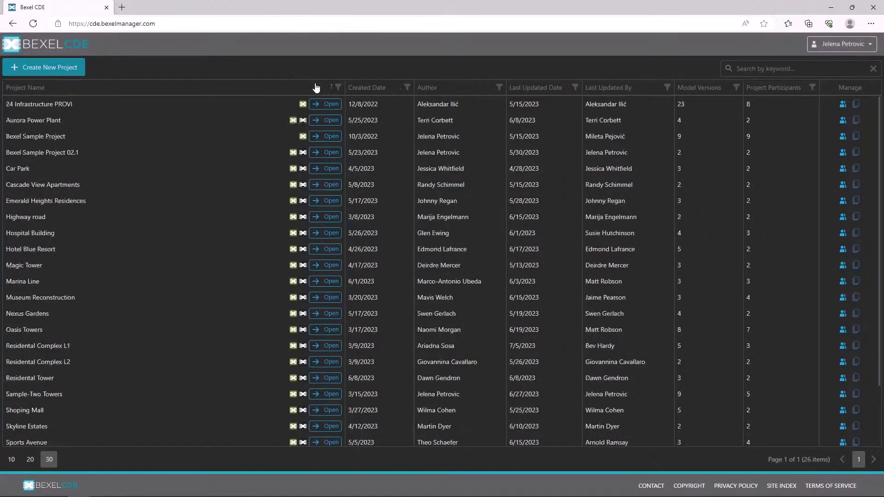
click(316, 88)
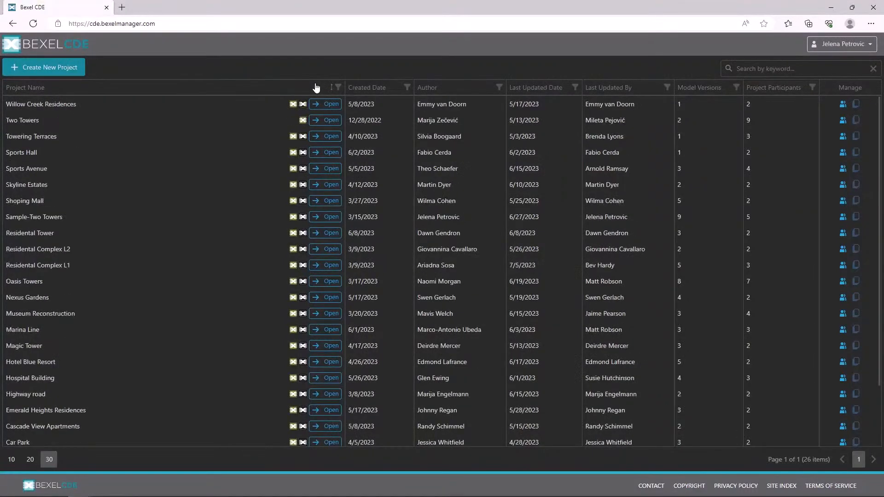
click(408, 88)
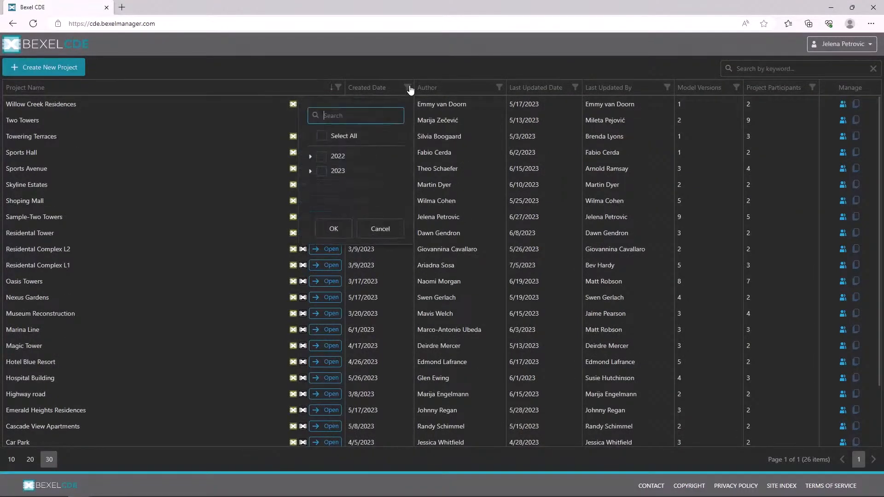
click(310, 156)
click(317, 171)
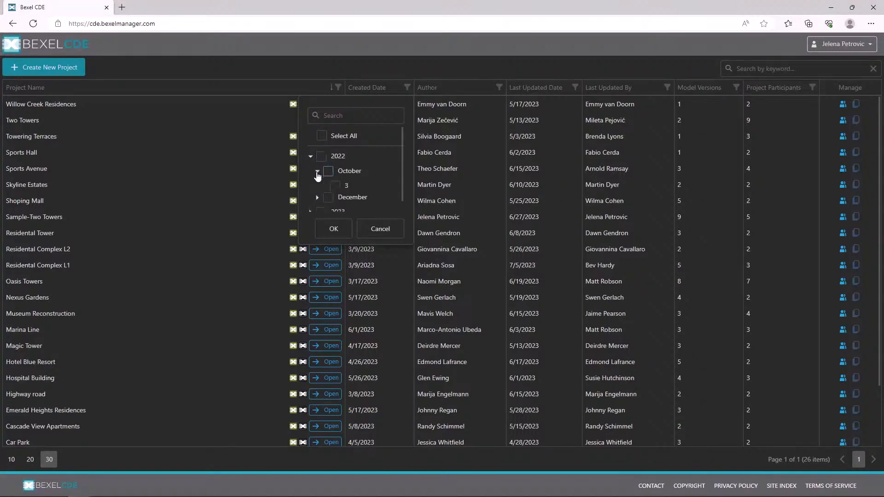
click(371, 230)
Filter the project list by author so that only the projects of Magic Tower's author are listed
click(499, 87)
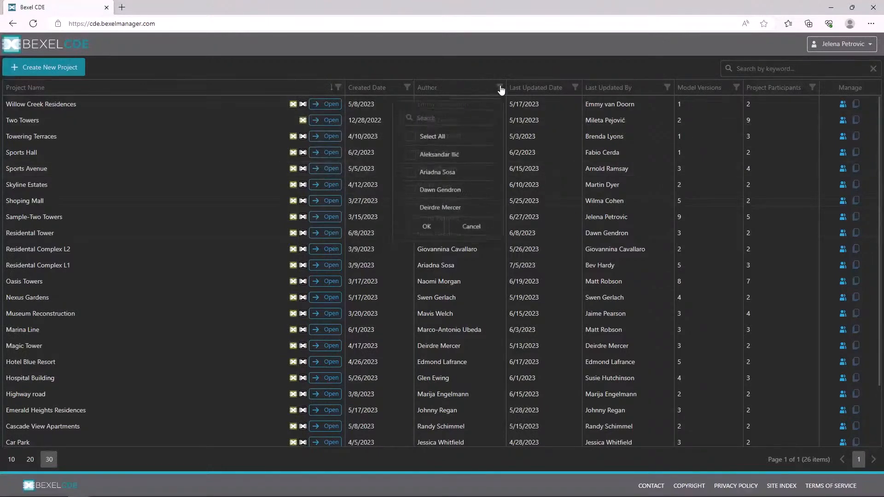
scroll(463, 174, down, 1)
click(436, 165)
click(426, 229)
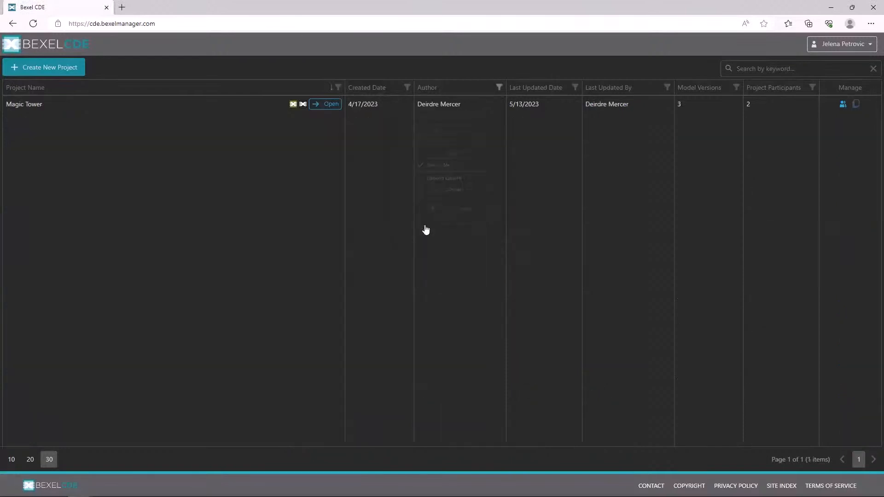
Reset the Author filter to include all authors so the full project list is shown
click(499, 88)
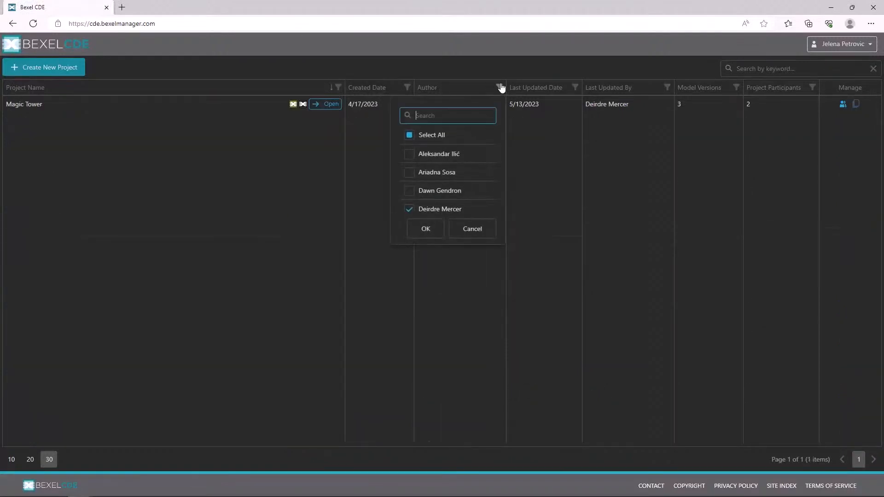
click(410, 135)
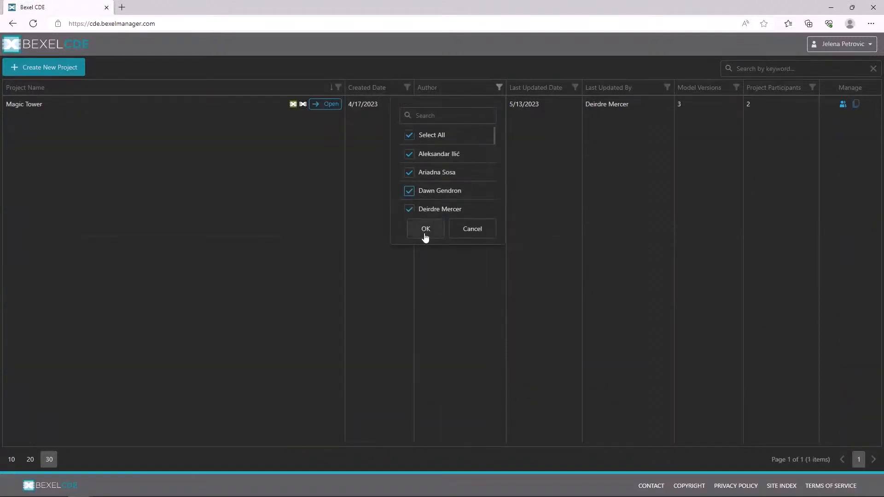
click(425, 231)
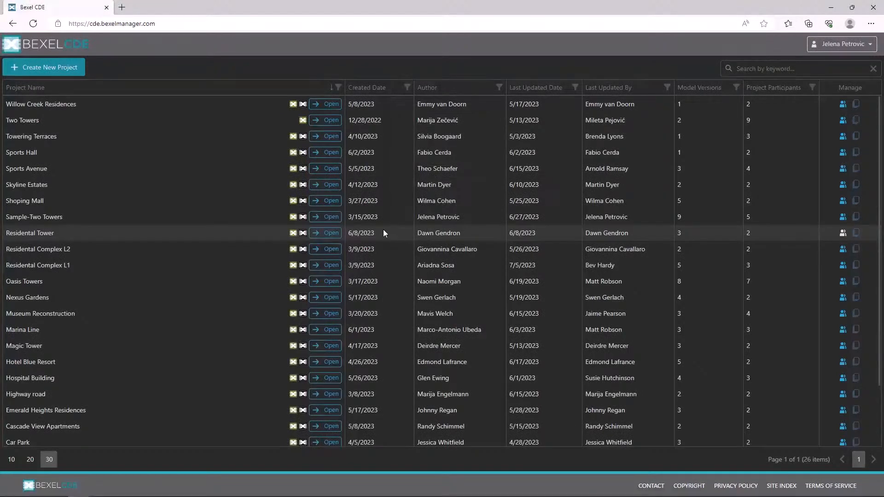
Create a new project named Project 01 without a description, including both BEXEL Viewer and BEXEL Docs
click(75, 68)
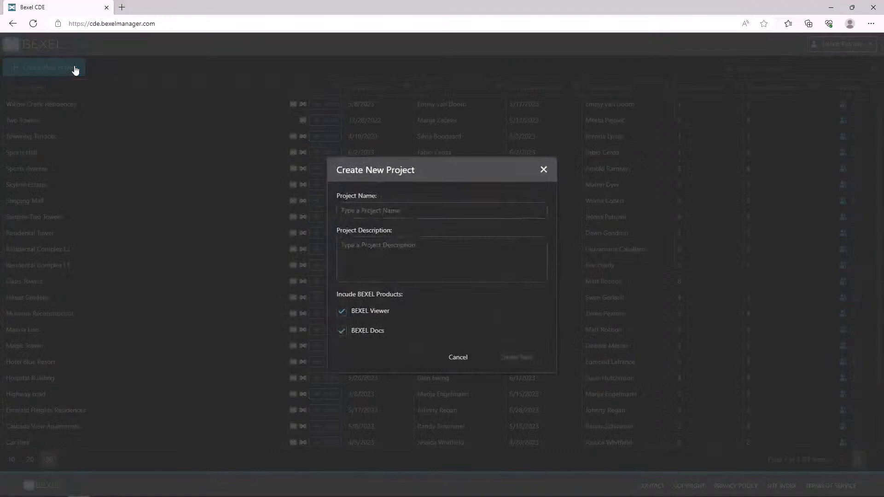
click(369, 210)
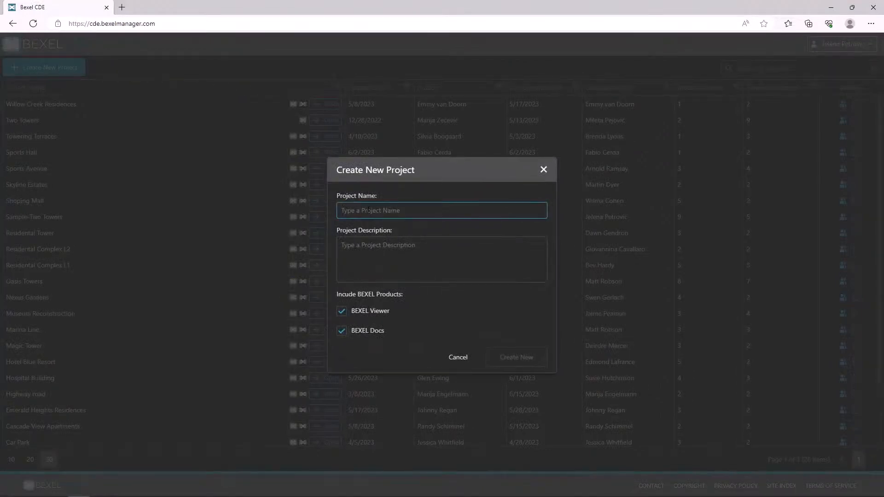
text(Project 01)
click(354, 242)
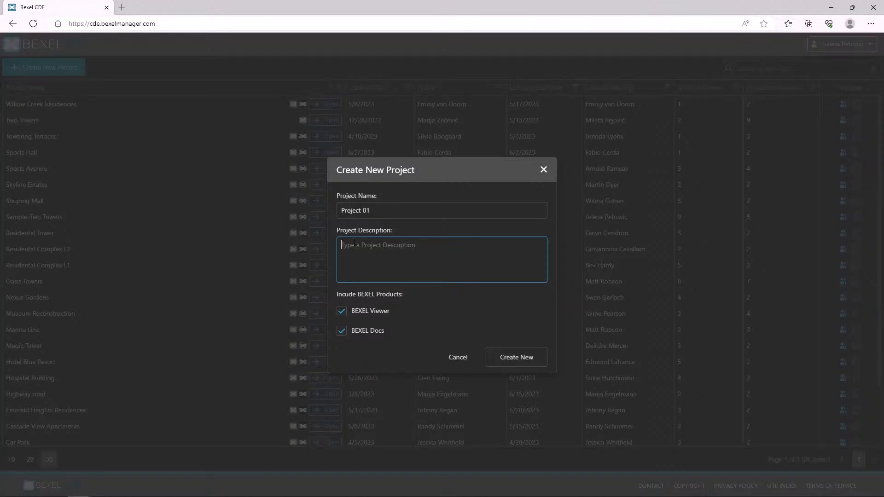
click(342, 313)
click(342, 312)
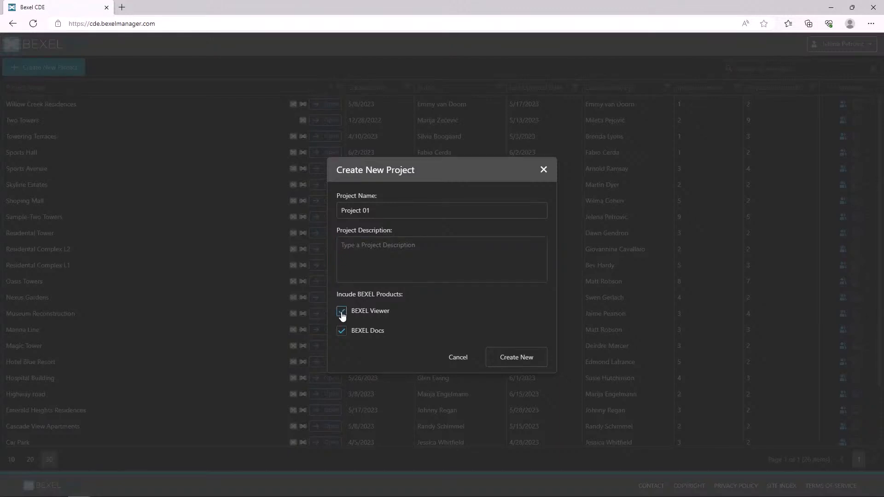
click(341, 331)
click(341, 332)
click(515, 360)
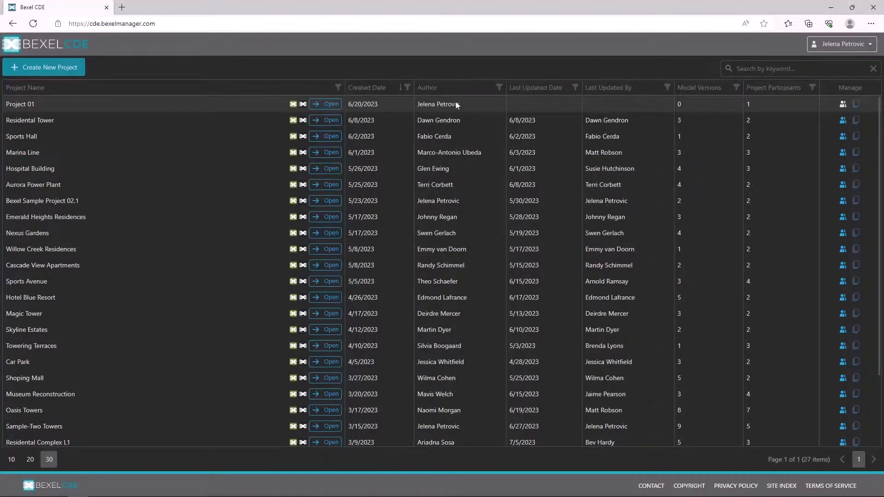
Create a project version named "Project 01 .1" for Project 01 and close the version management
click(855, 105)
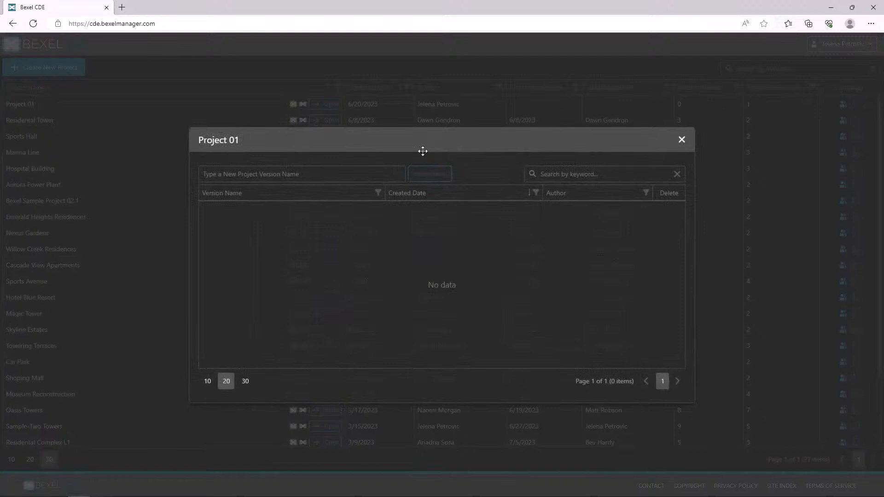
click(308, 174)
text(Project 01)
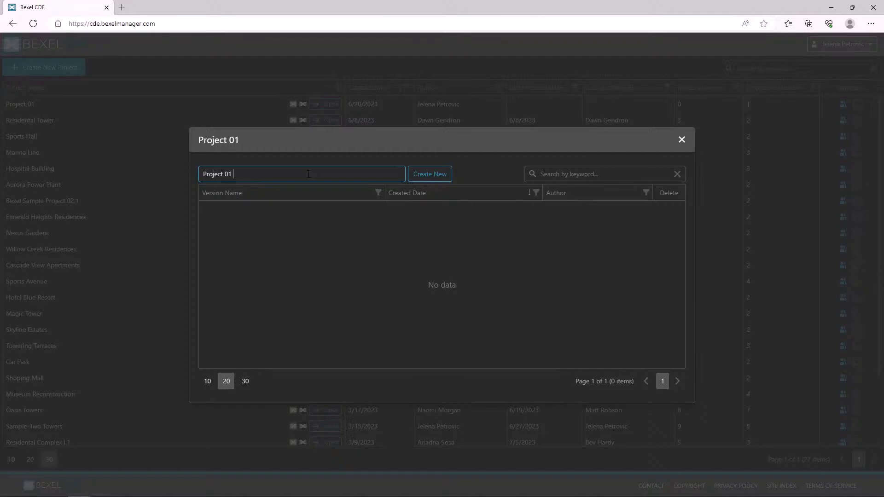
text( .1)
click(420, 178)
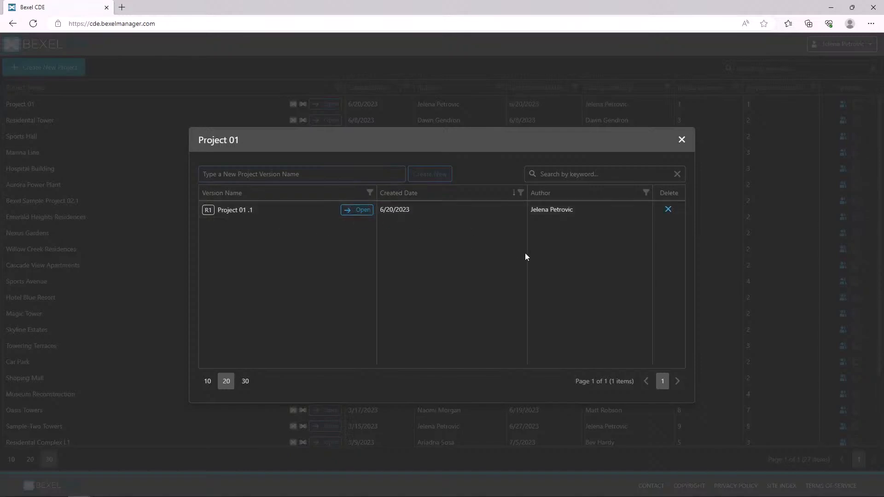
click(680, 140)
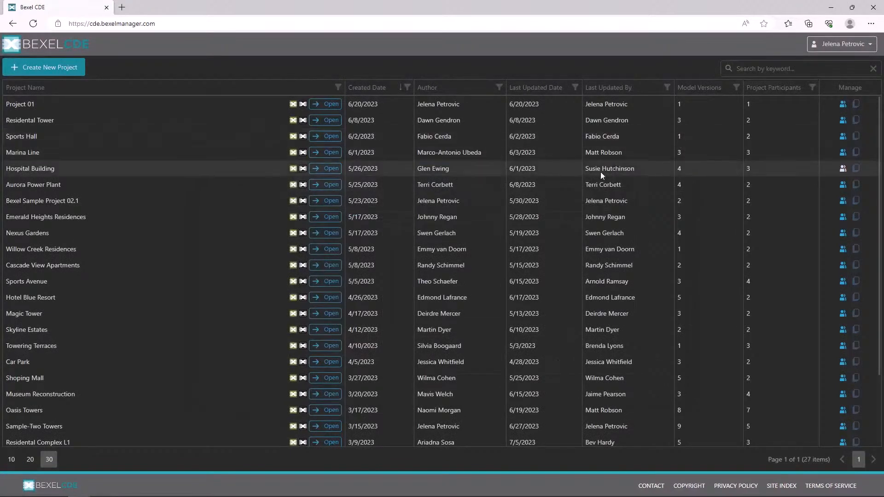
Sort the projects by created date in ascending order and examine the version list of Sample-Two Towers
scroll(522, 304, down, 1)
scroll(522, 305, down, 1)
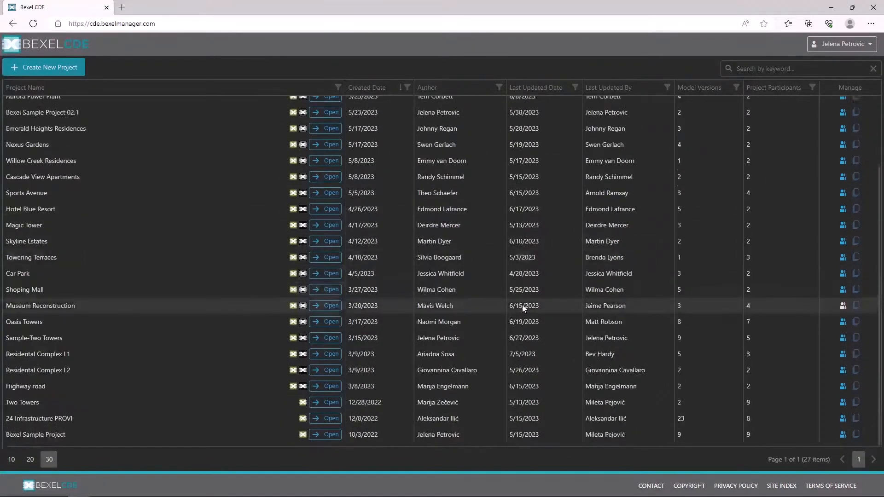
scroll(522, 305, up, 2)
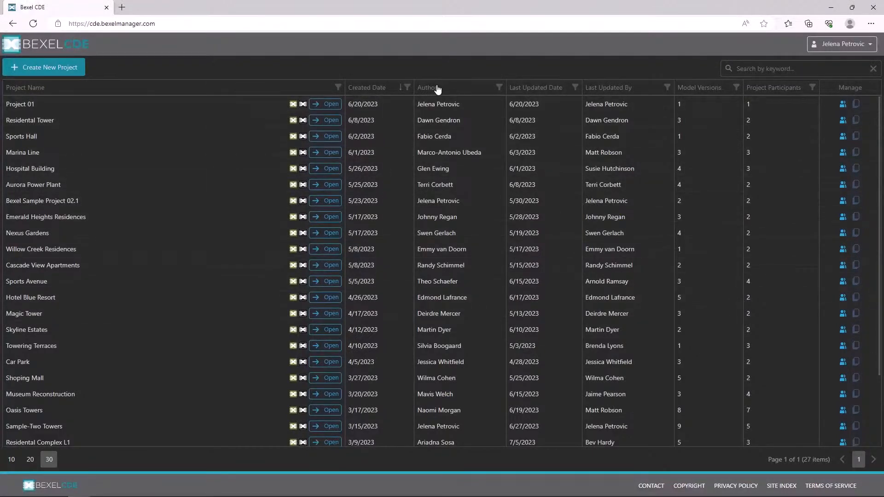
click(376, 87)
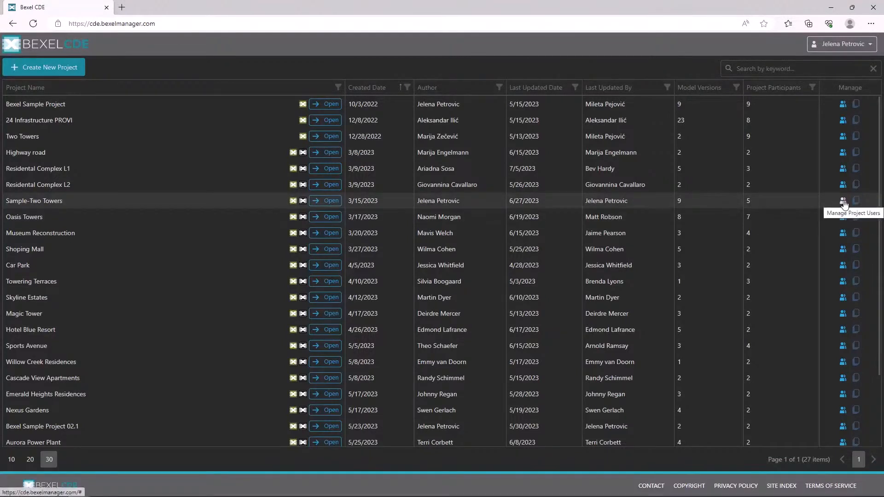
click(856, 203)
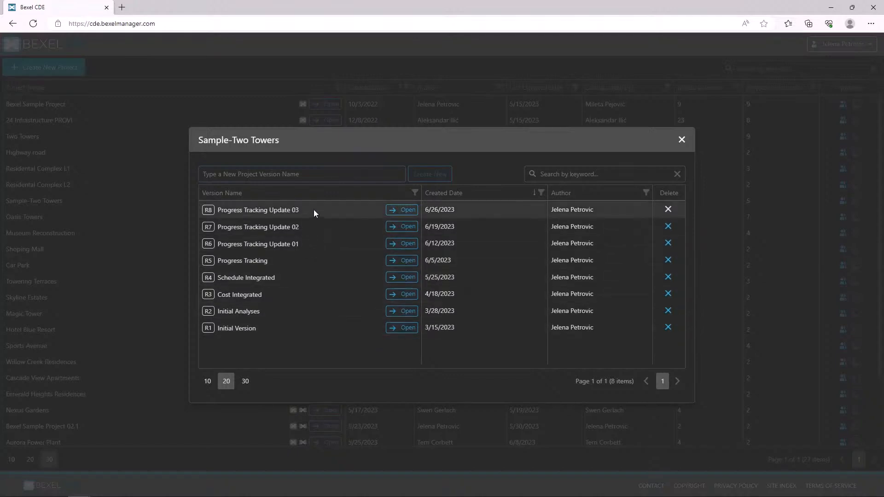
click(680, 141)
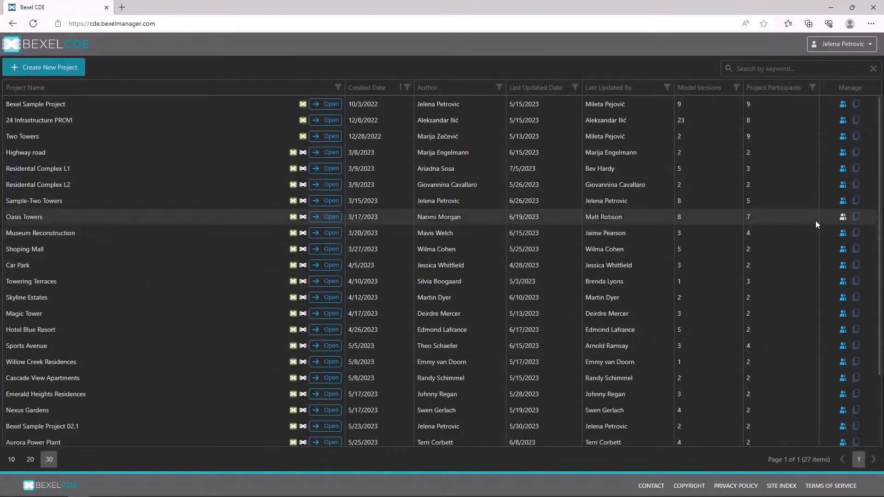
Begin a new project user for Sample-Two Towers by searching for a colleague's first name and picking the matching account
click(842, 202)
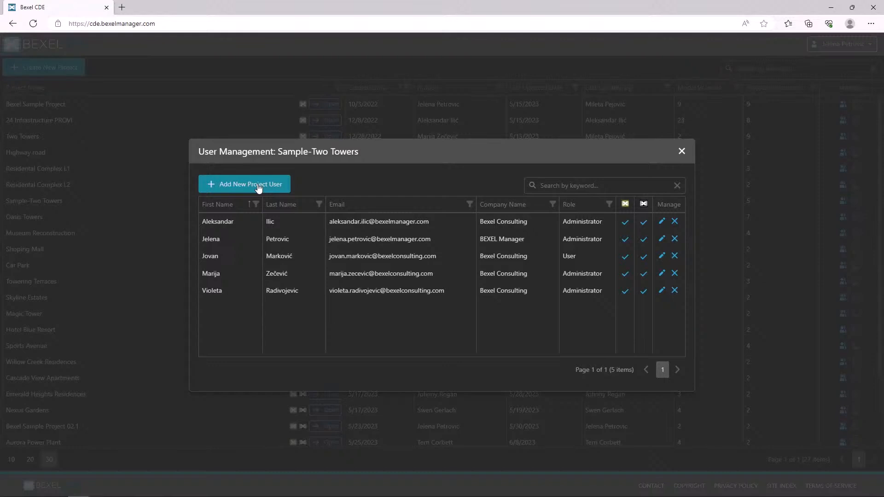
click(257, 185)
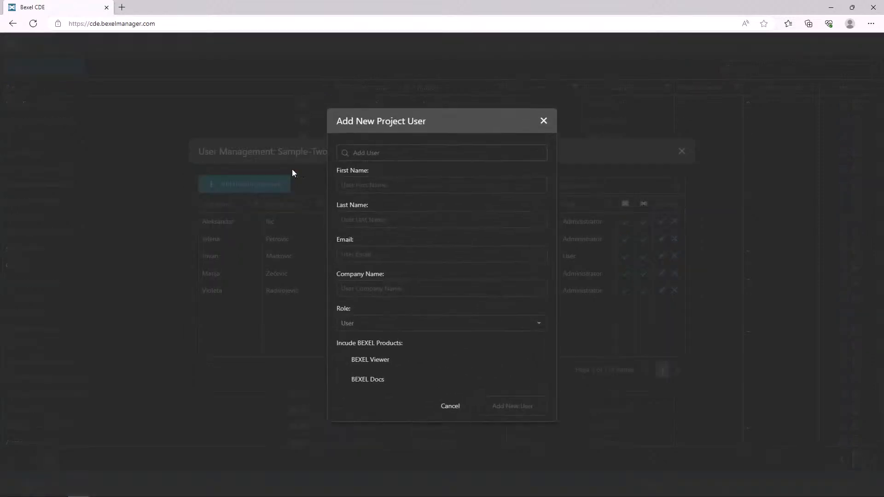
click(362, 150)
text(arnold)
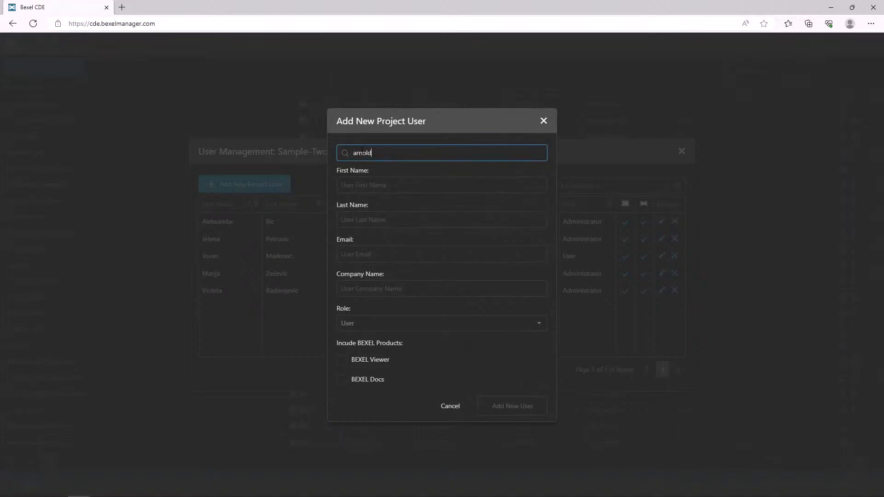
click(386, 186)
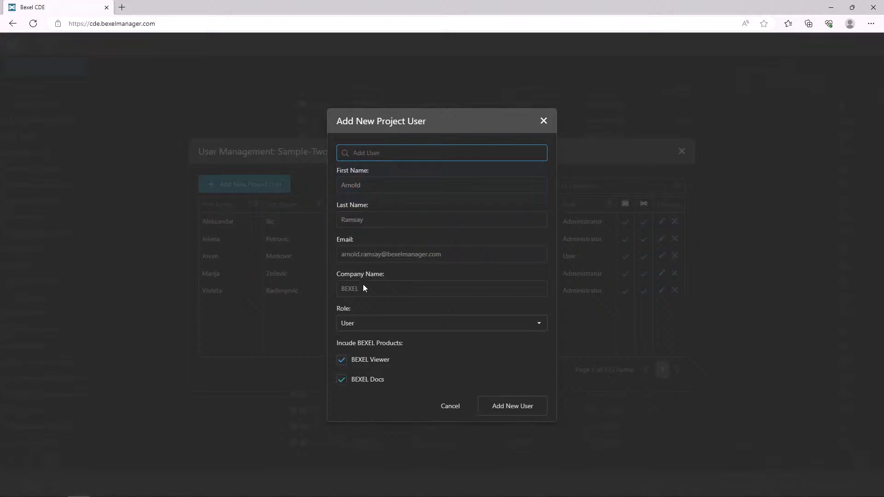
Add the picked account to the project with the User role and access to both BEXEL Viewer and BEXEL Docs
click(356, 325)
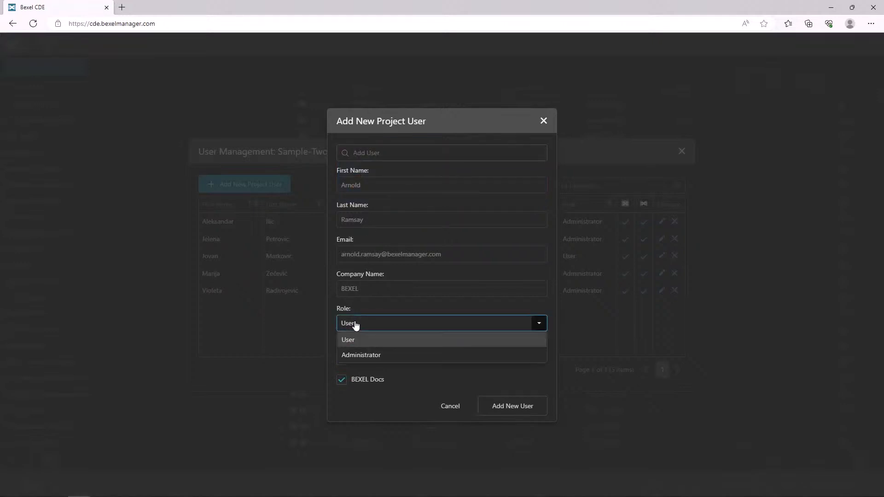
click(355, 324)
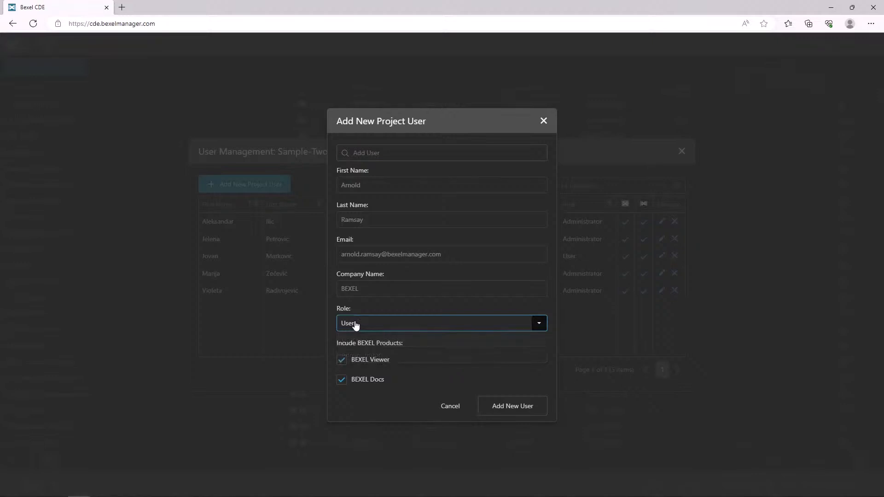
click(343, 363)
click(343, 363)
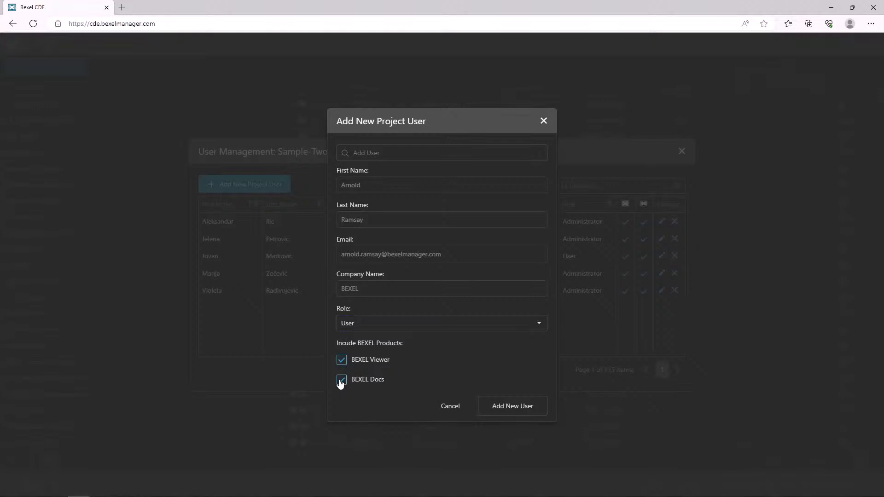
click(339, 380)
click(340, 381)
click(530, 411)
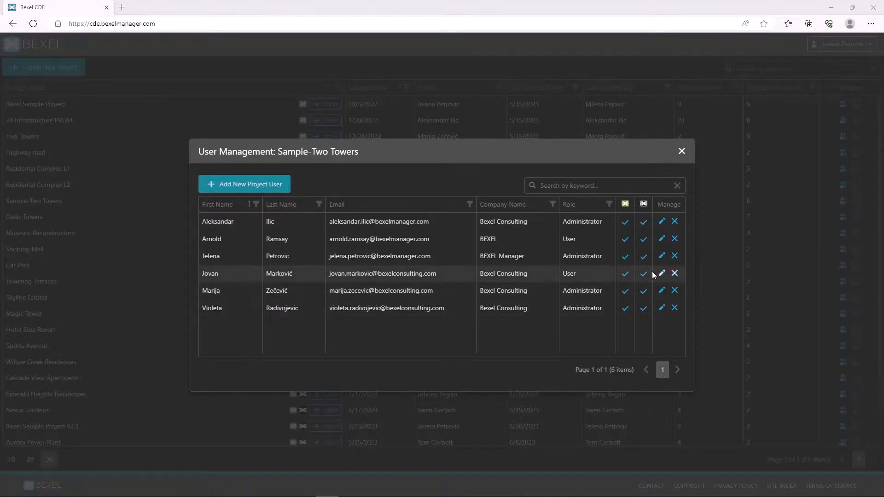
Set the newly added project user's role to Administrator and close the user management of Sample-Two Towers
click(661, 239)
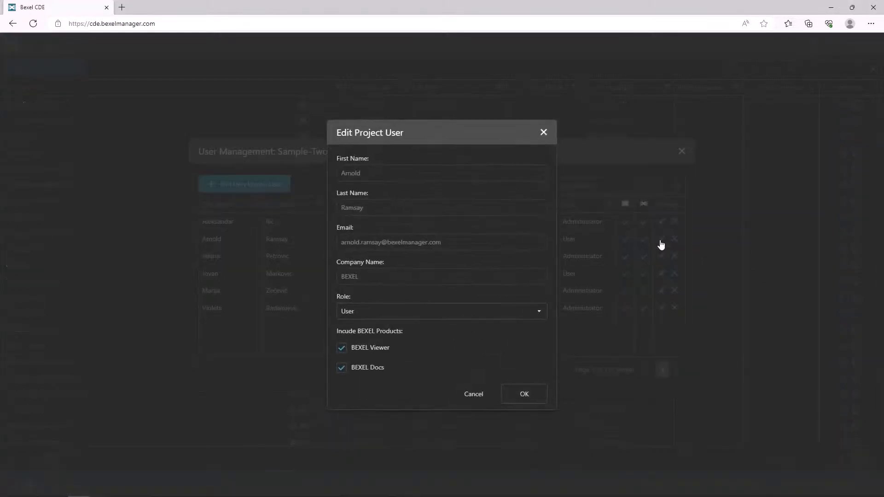
click(536, 313)
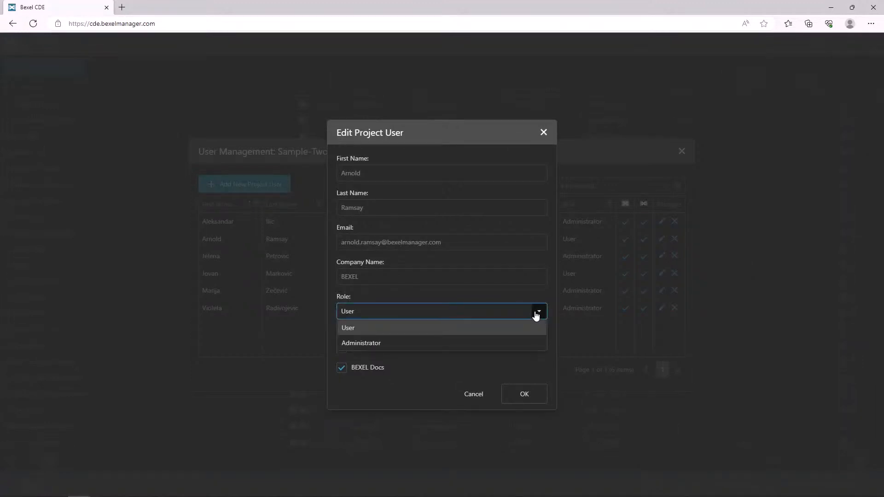
click(492, 342)
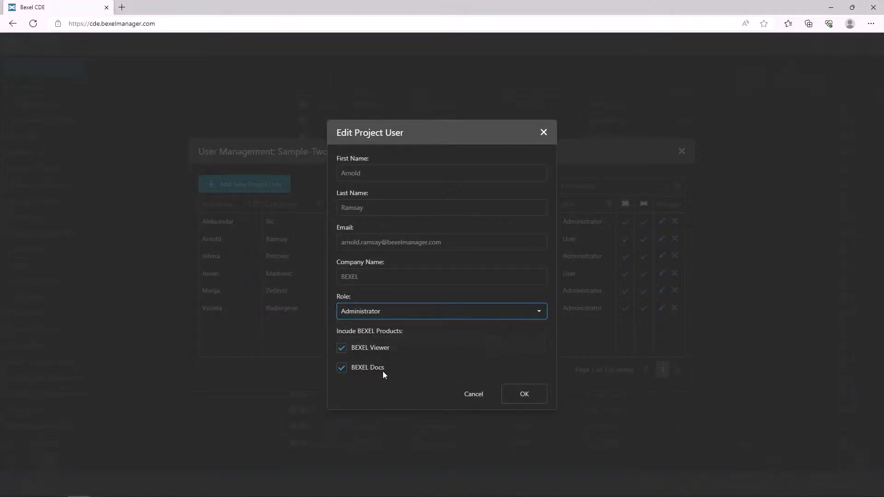
click(524, 394)
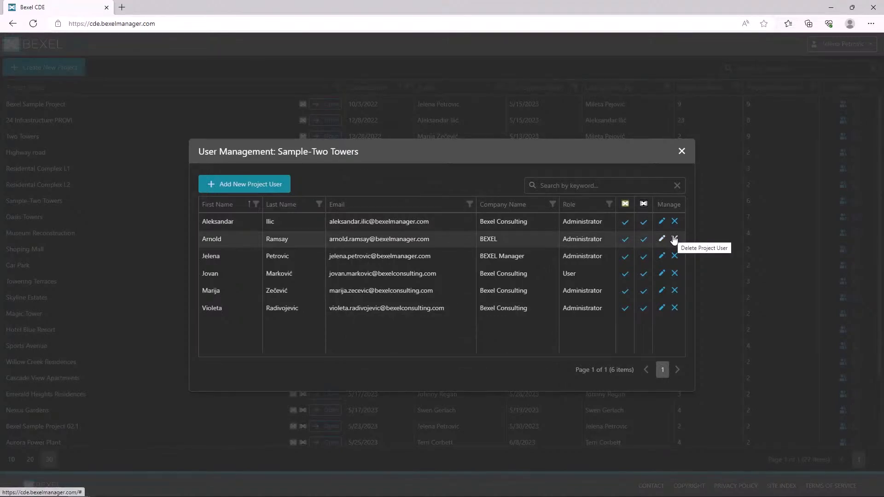
click(681, 152)
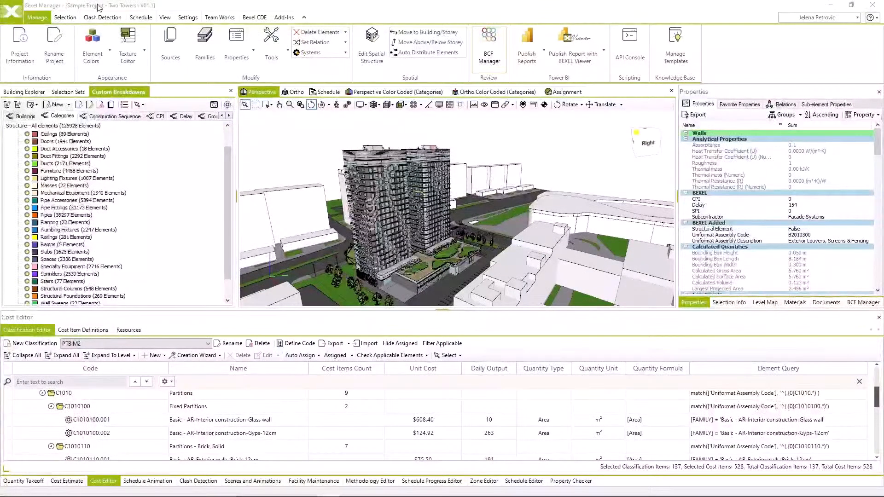
Show the selection sets and select the elements of Tender 01 - Structural and Facade Works
click(255, 17)
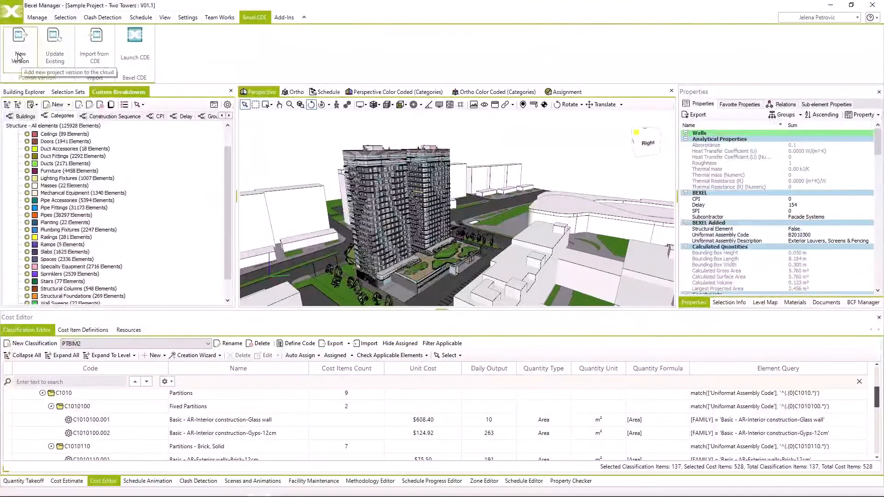
click(36, 18)
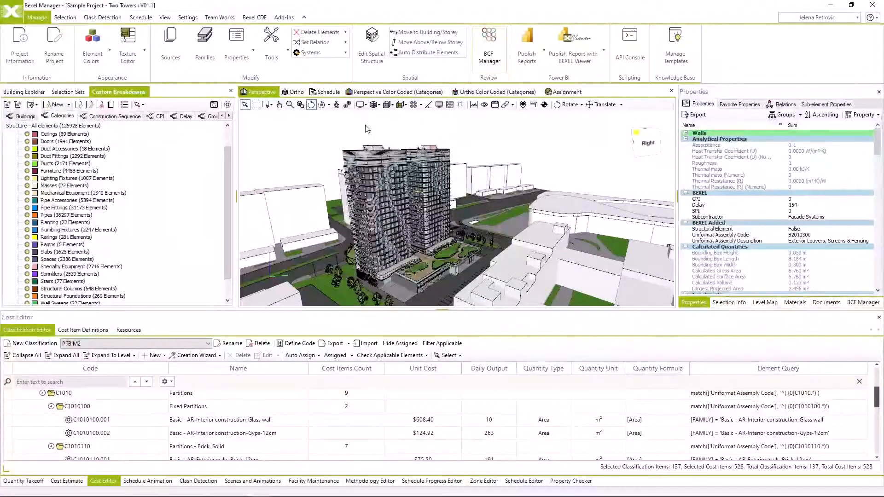
click(69, 92)
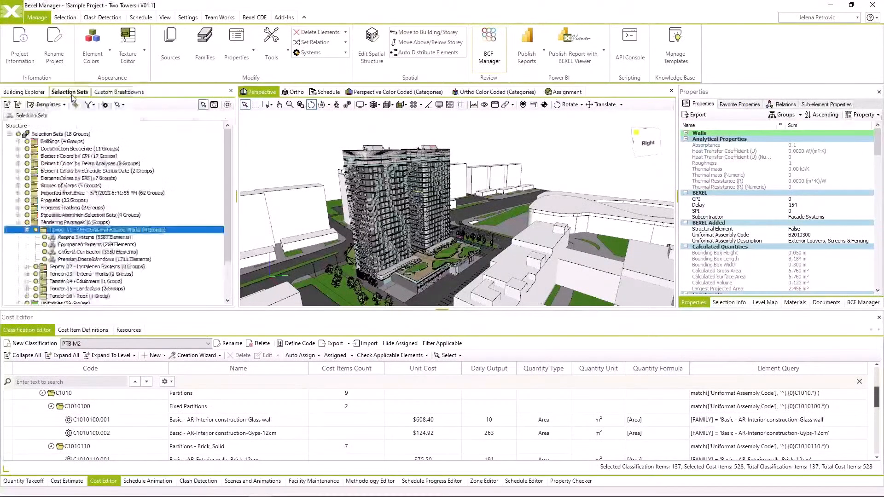
click(66, 230)
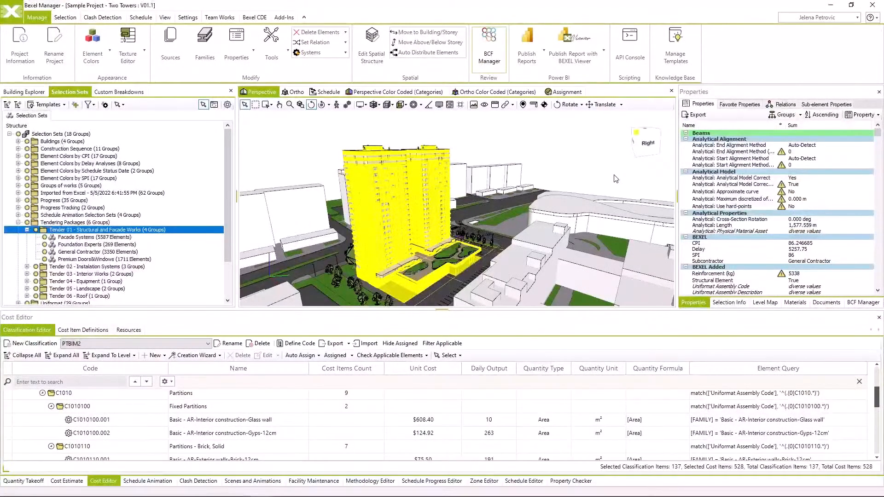
Review the model's sources and the selected tender elements' properties, and select a single window on the tower facade
click(177, 64)
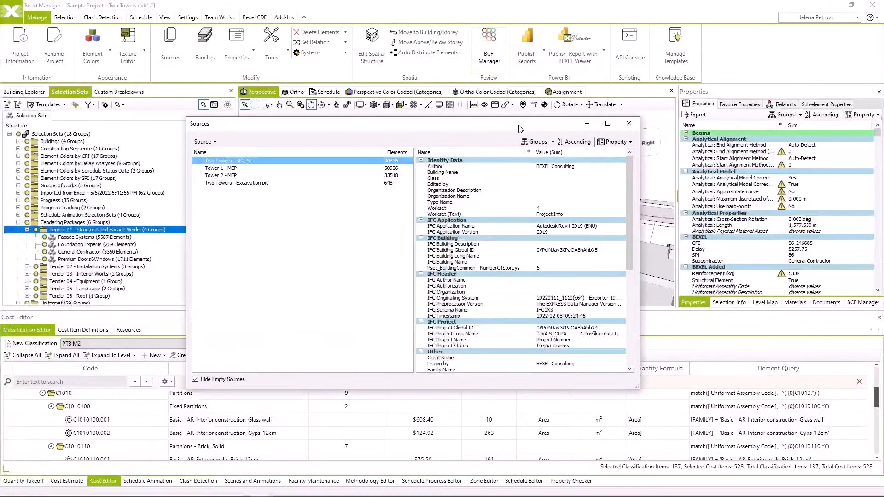
click(627, 125)
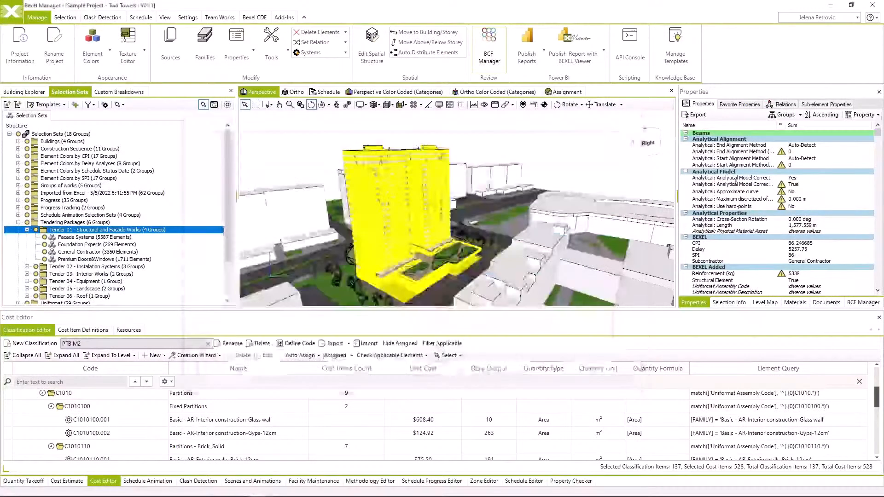
scroll(749, 202, down, 5)
scroll(783, 203, down, 5)
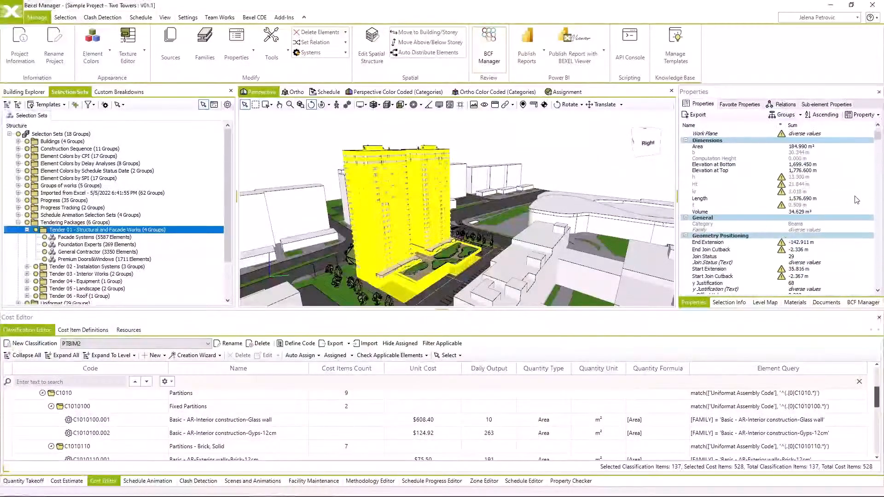
click(379, 185)
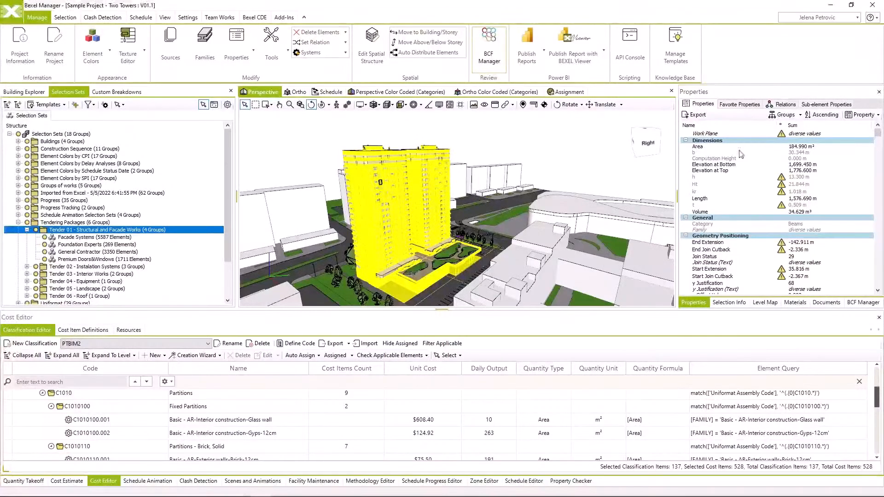
click(858, 115)
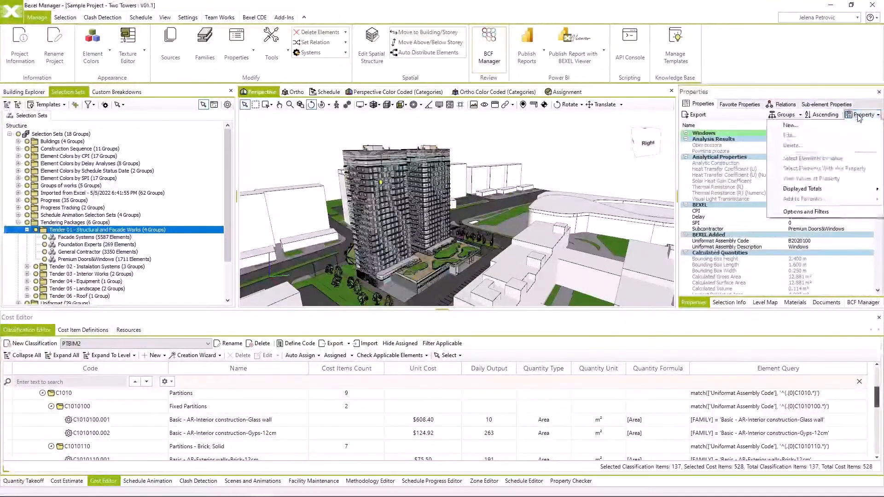
click(844, 125)
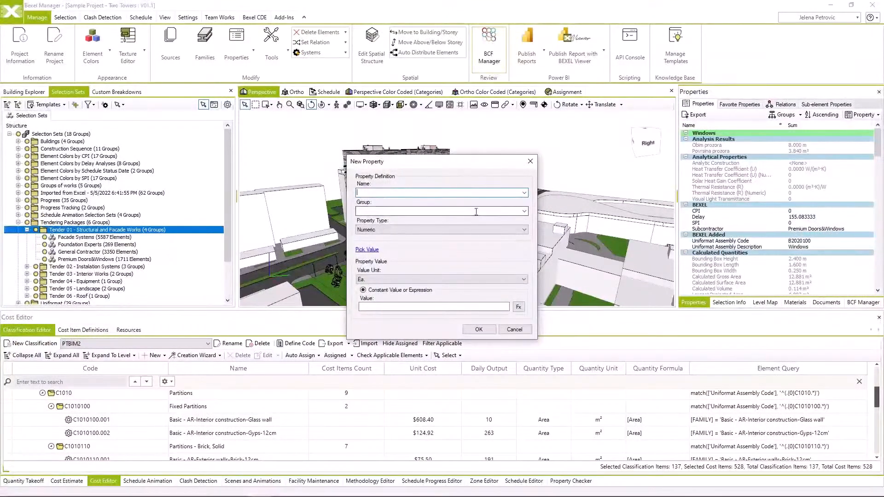
click(523, 194)
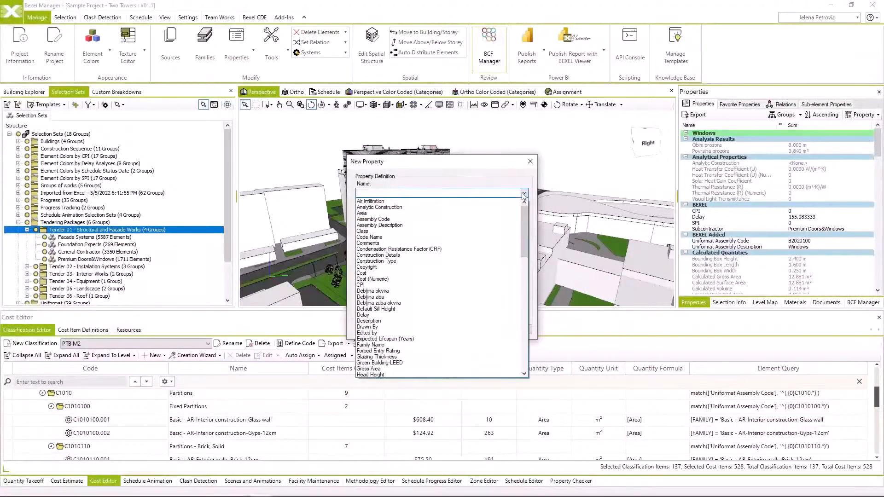
click(523, 194)
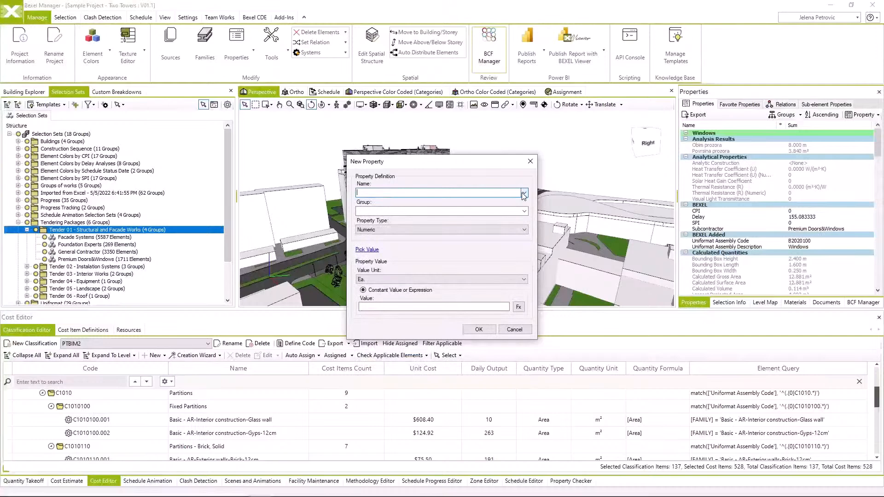
click(523, 230)
click(524, 231)
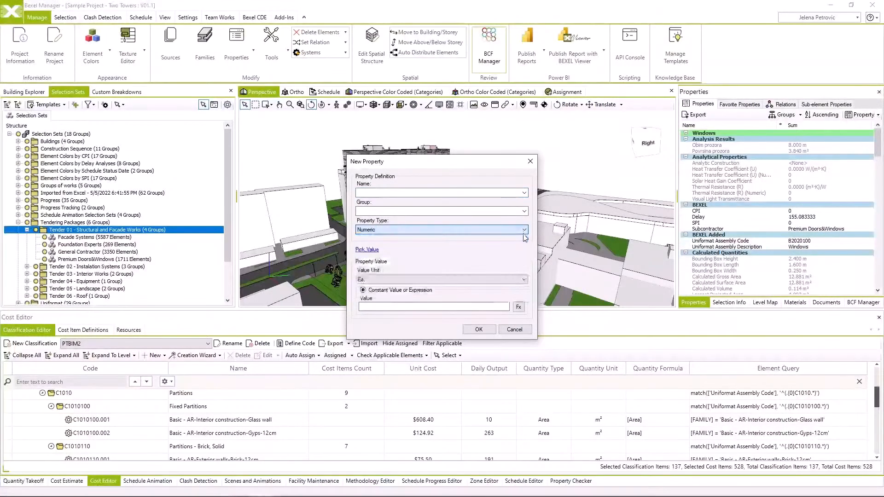
click(514, 330)
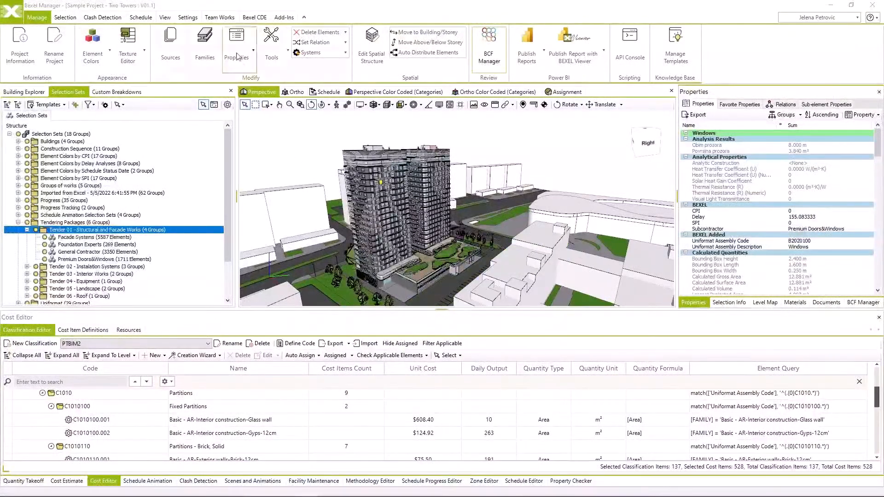
Highlight the window's Subcontractor, Uniformat Assembly Code and Uniformat Assembly Description properties together
click(282, 18)
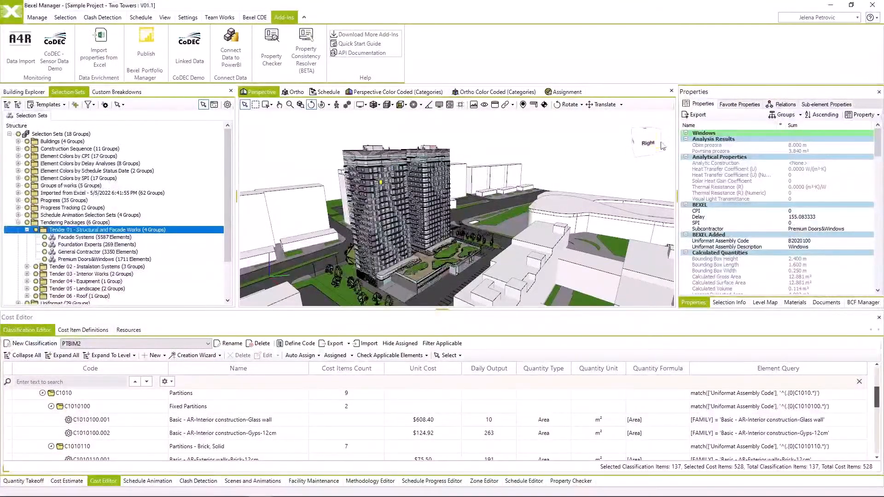
click(709, 229)
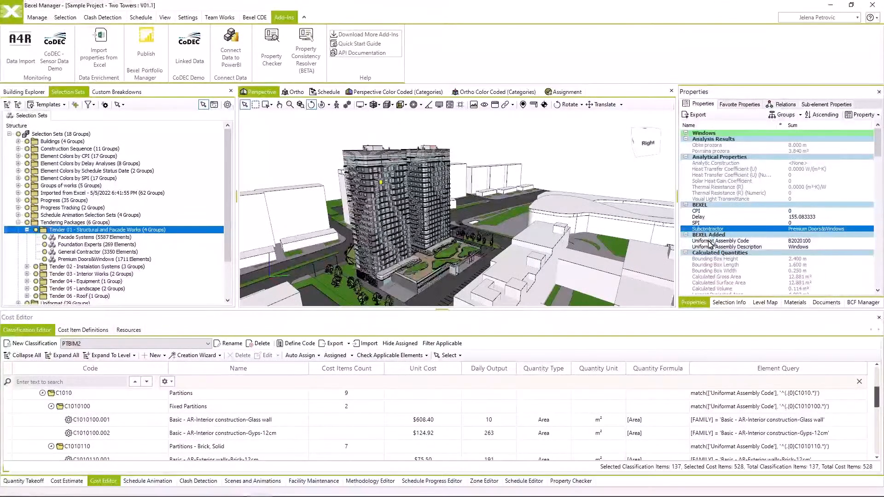
ctrl+click(707, 241)
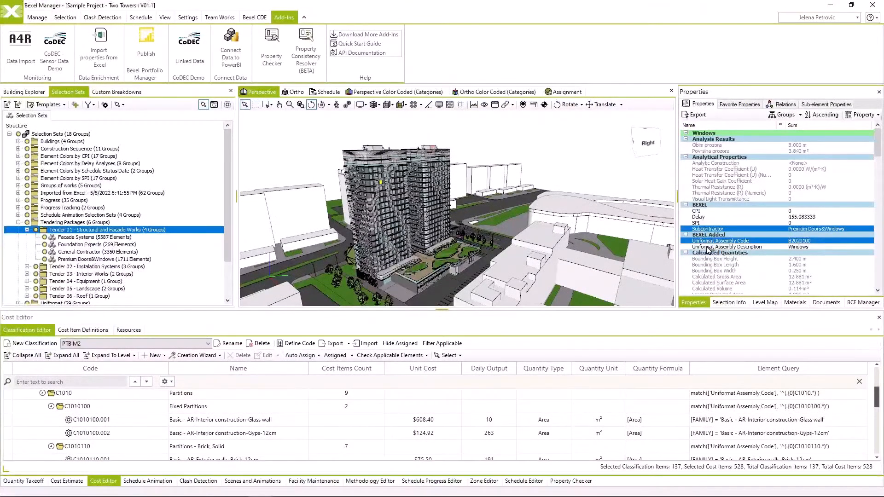
ctrl+click(708, 248)
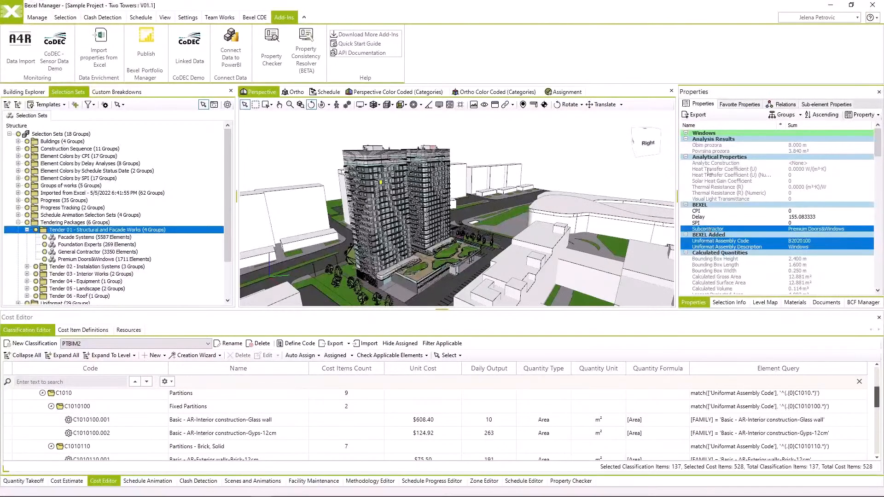
Look through the available custom breakdowns of the model up to the space and SPI breakdowns
click(129, 93)
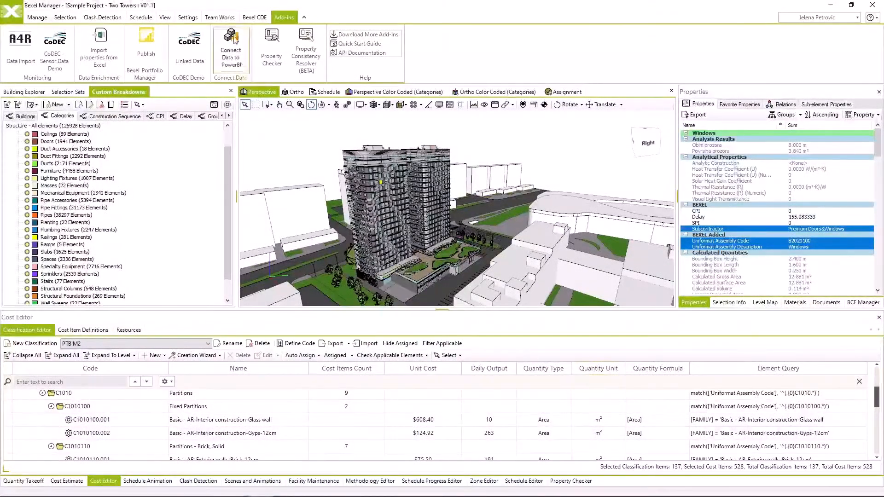
click(260, 20)
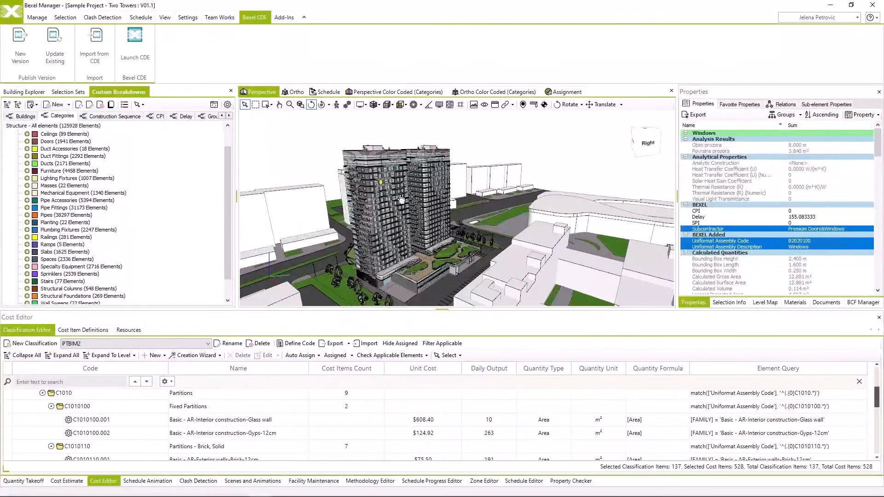
drag(401, 203, 441, 188)
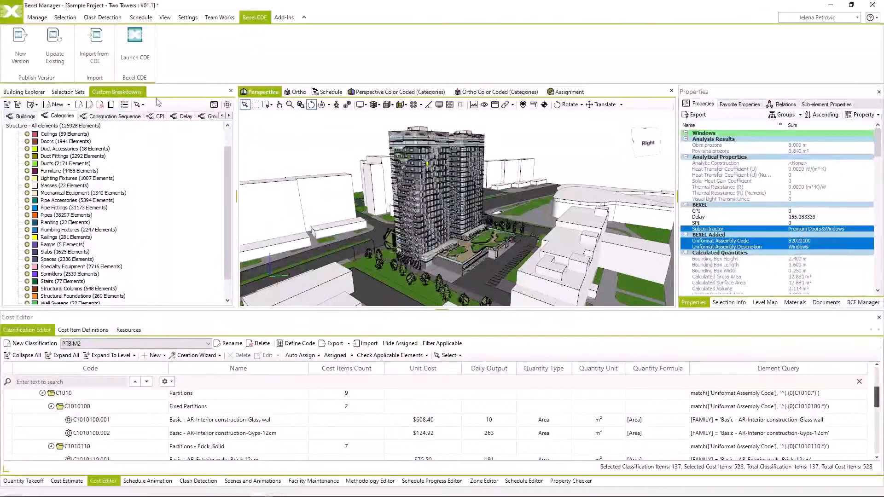
click(132, 92)
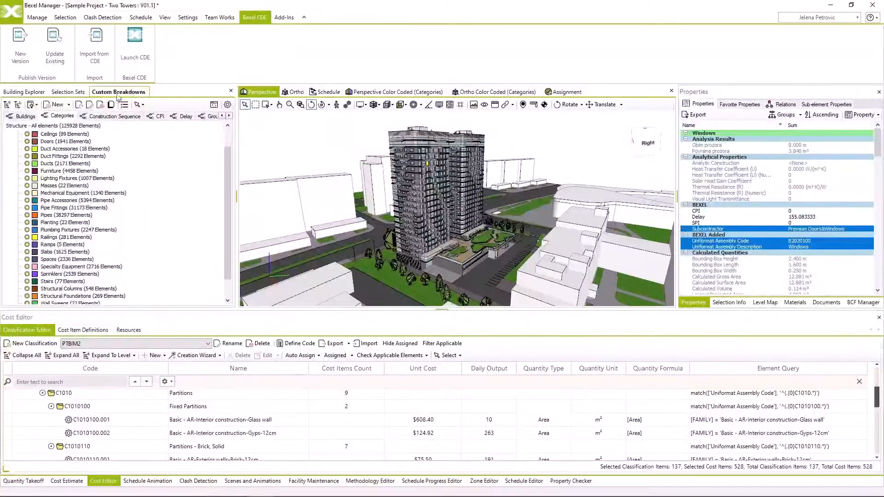
click(229, 116)
click(230, 116)
click(229, 116)
click(229, 116)
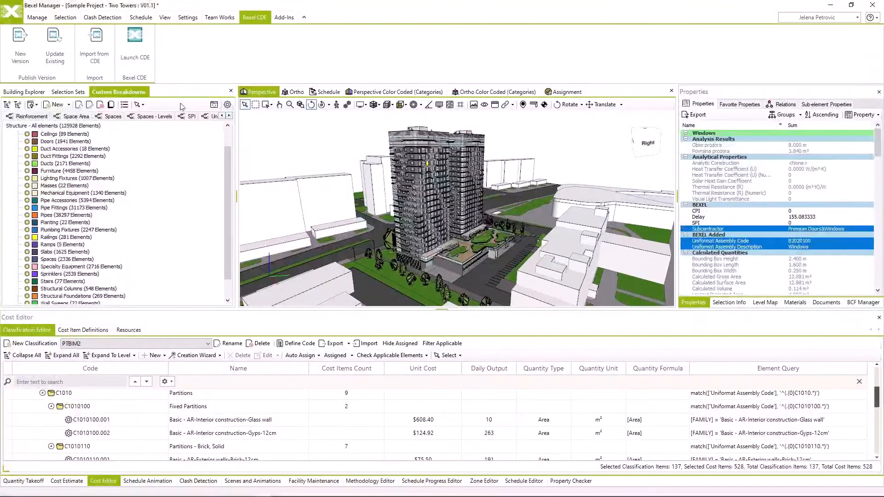
Start a new custom breakdown and name it Uniformat Assembly Code
click(56, 105)
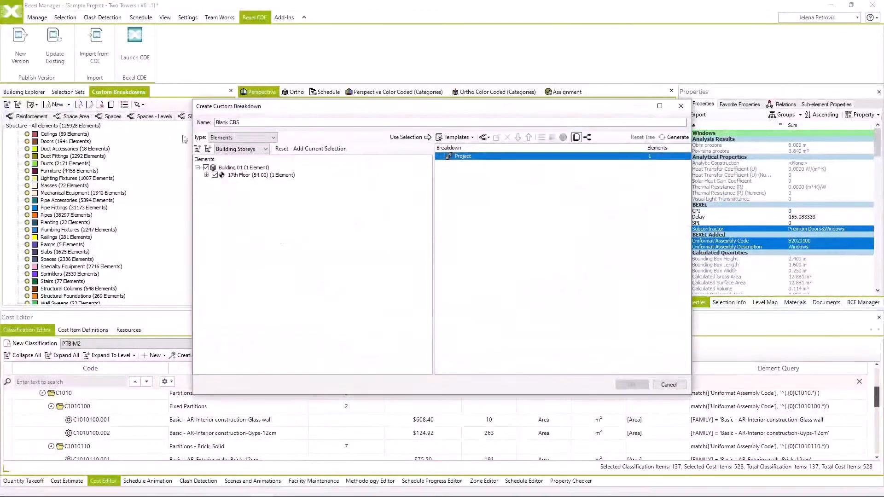
drag(249, 122, 207, 120)
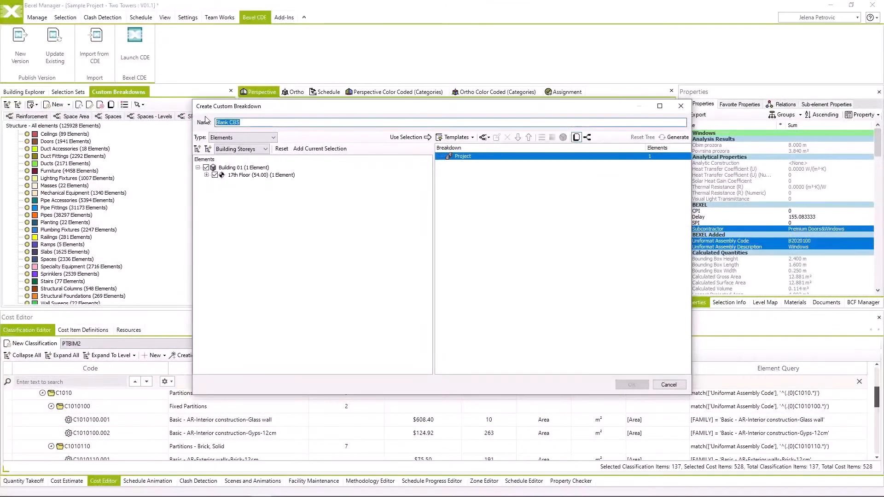
text(Unigoma)
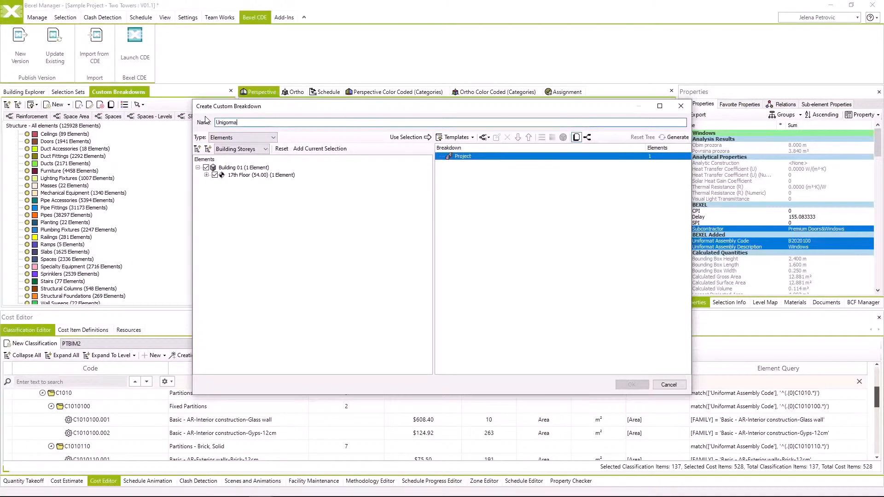
key(BackSpace)
text(mat Assembly Code)
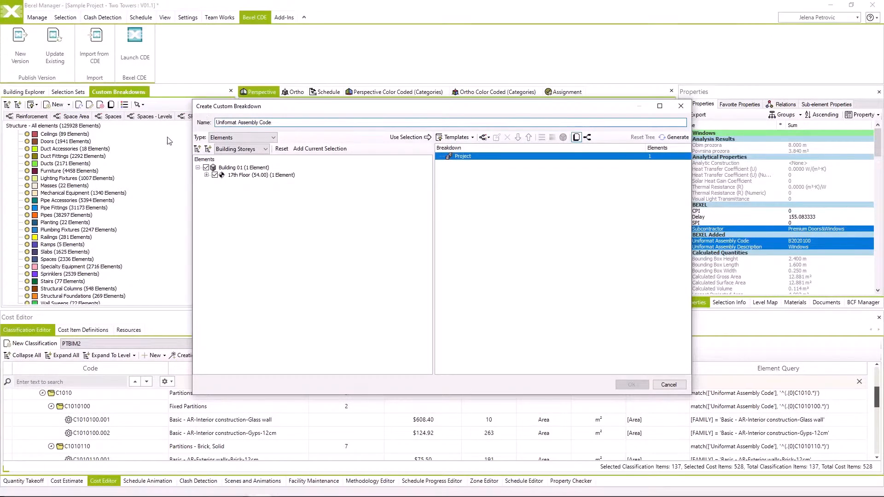
Set the breakdown type to Buildings and use Building 01 as its element selection
click(269, 137)
click(258, 148)
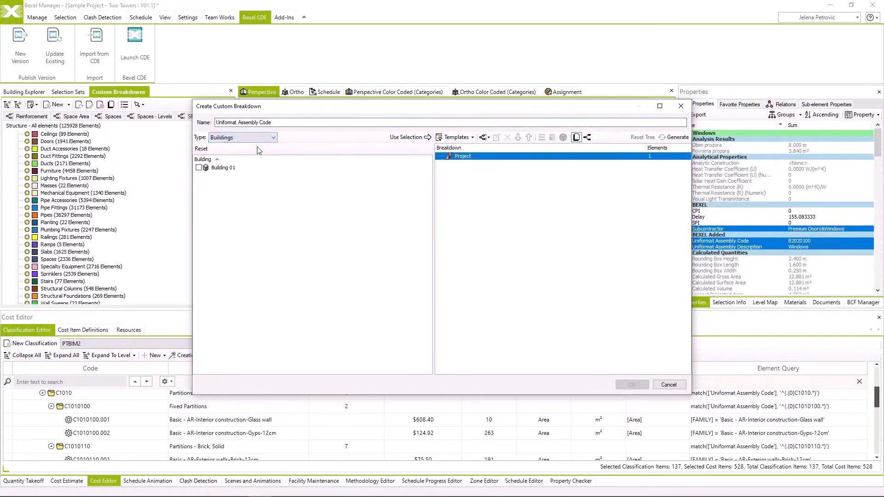
click(198, 168)
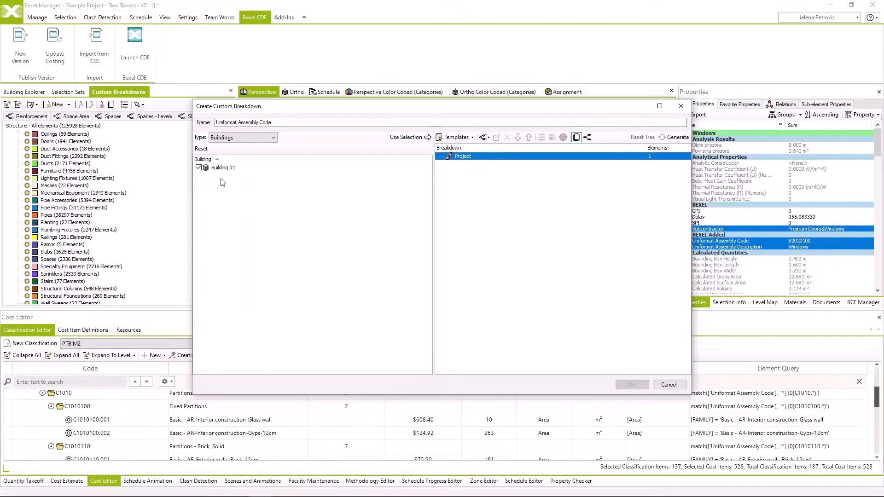
click(419, 139)
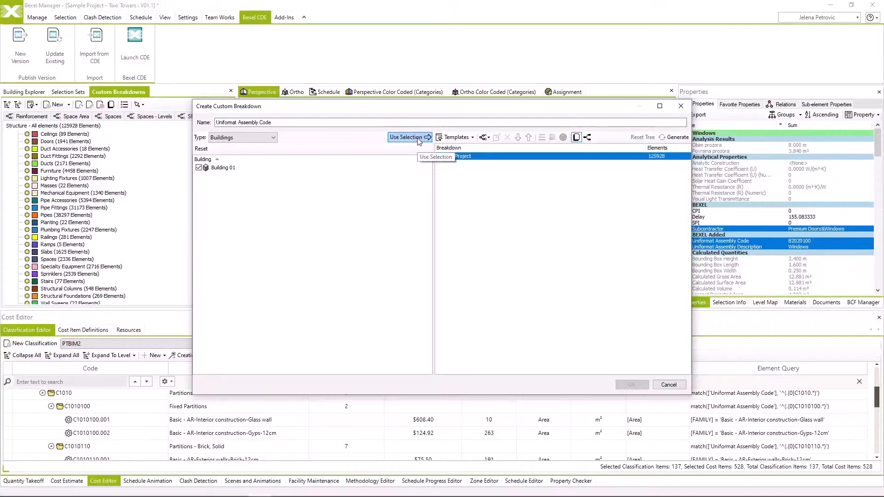
Add a rule to the project node that groups the elements by the Uniformat Assembly Code property
right_click(477, 160)
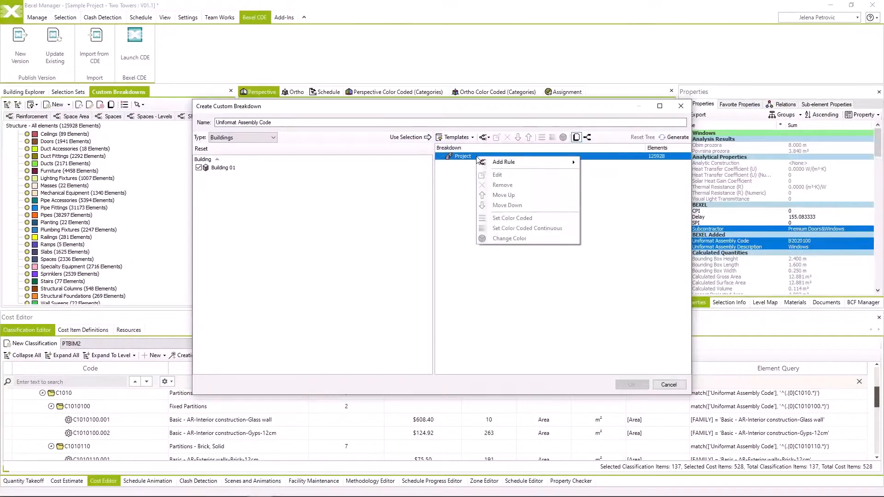
mouse_move(490, 163)
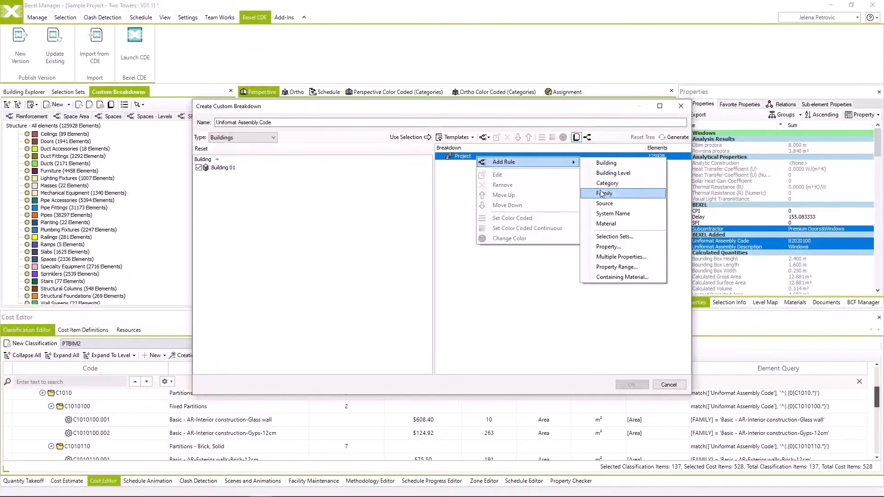
click(603, 249)
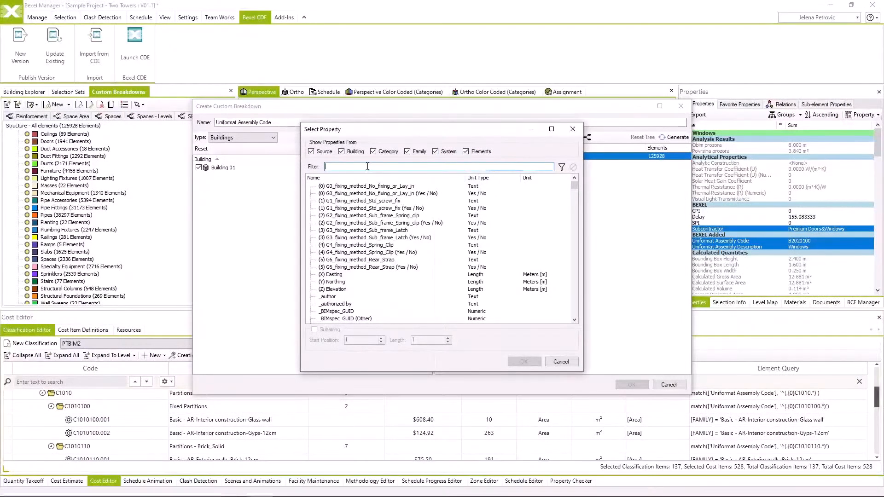
text(uniform)
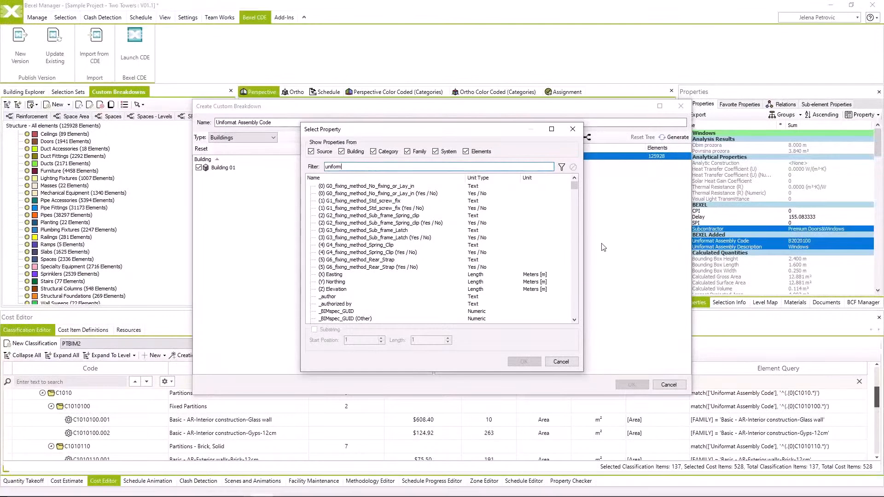
scroll(470, 227, down, 2)
scroll(471, 227, down, 1)
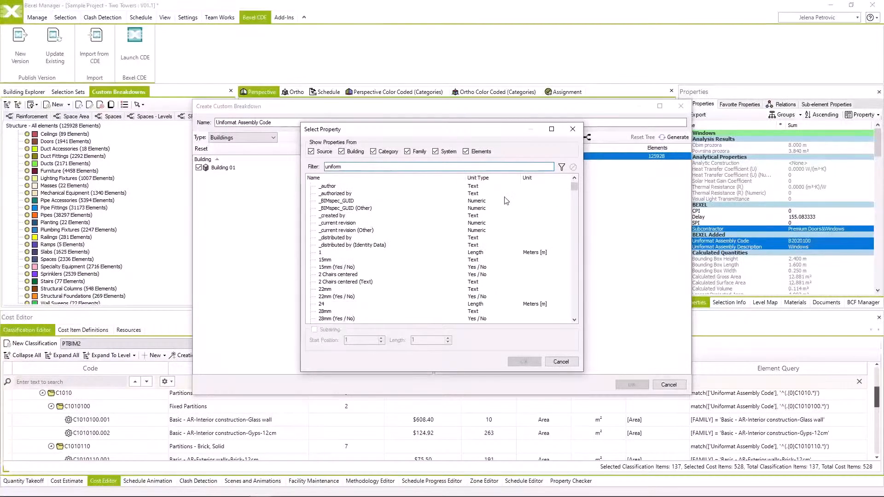
click(562, 167)
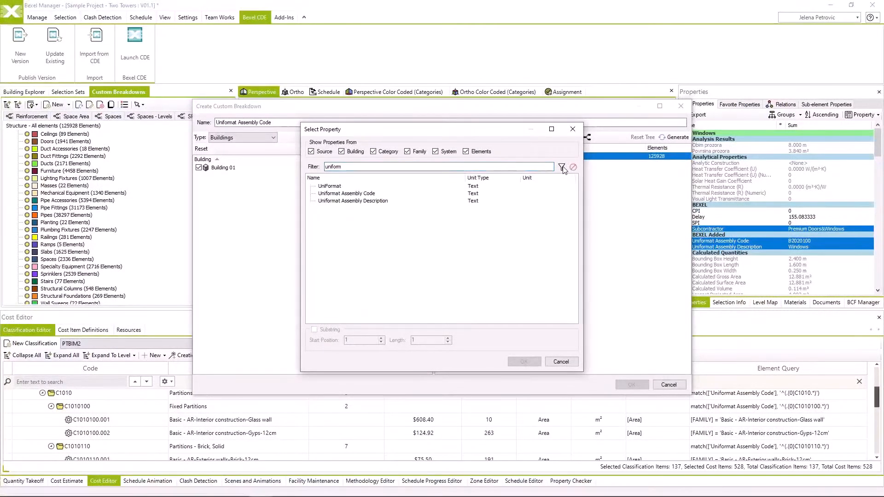
click(399, 196)
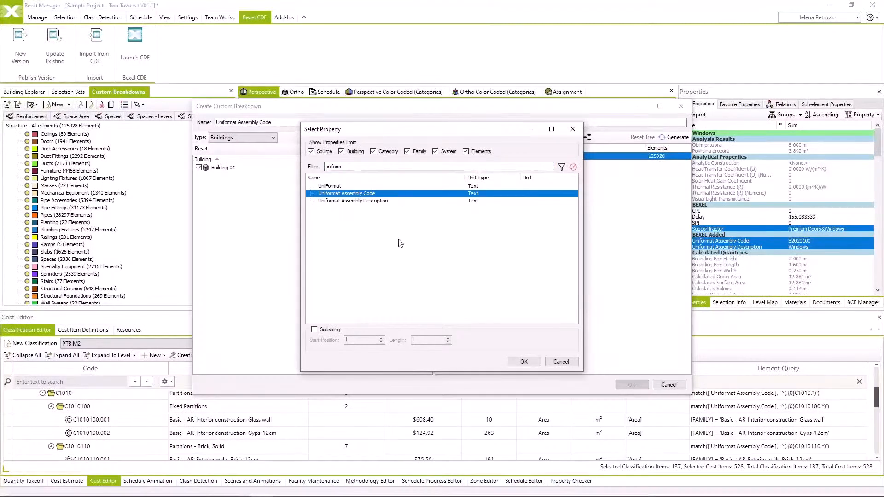
click(522, 362)
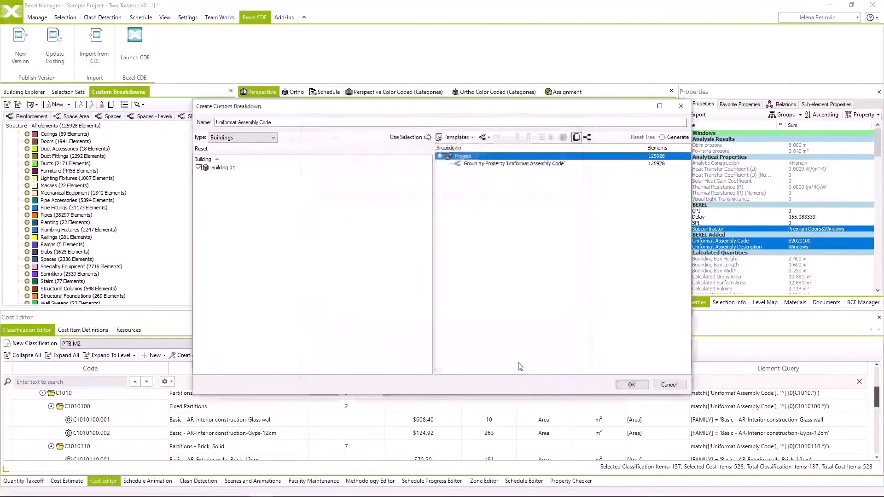
Set the Uniformat Assembly Code grouping rule as color coded and generate the breakdown tree
click(511, 165)
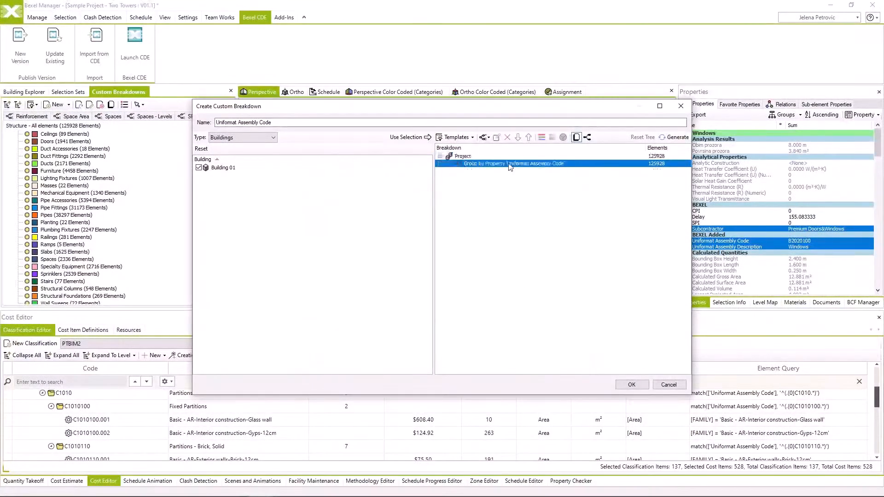
click(542, 138)
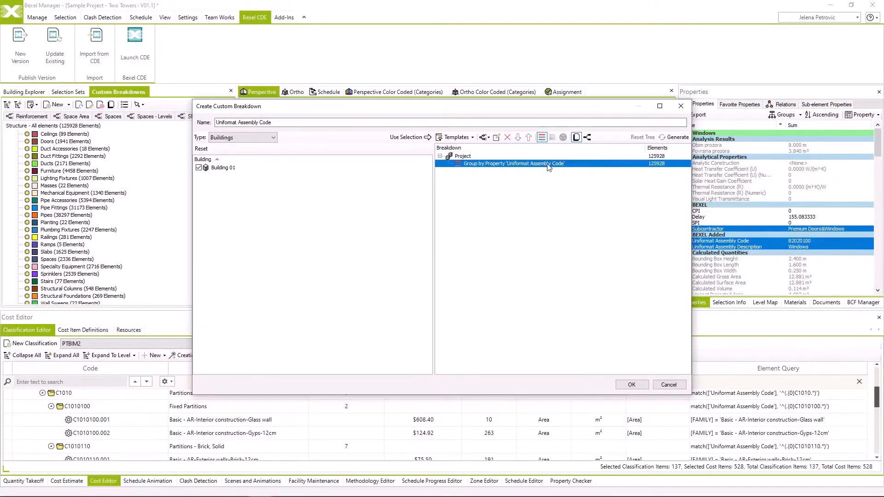
click(678, 137)
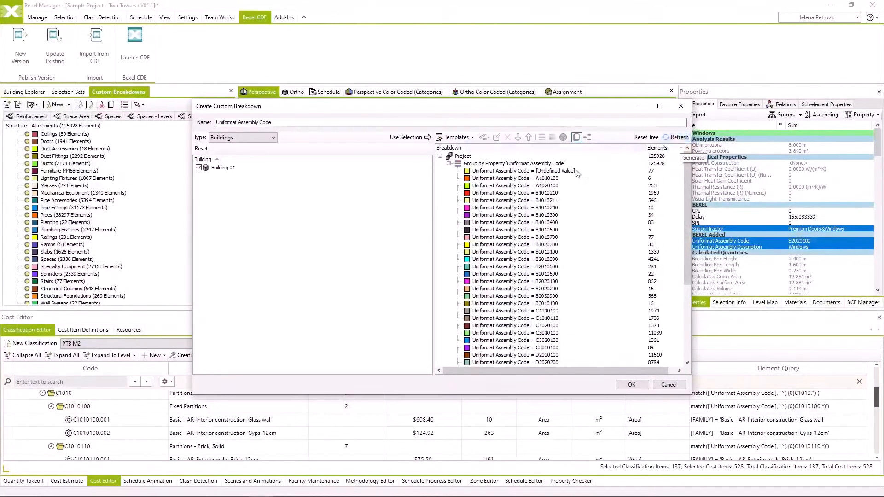
scroll(523, 239, down, 5)
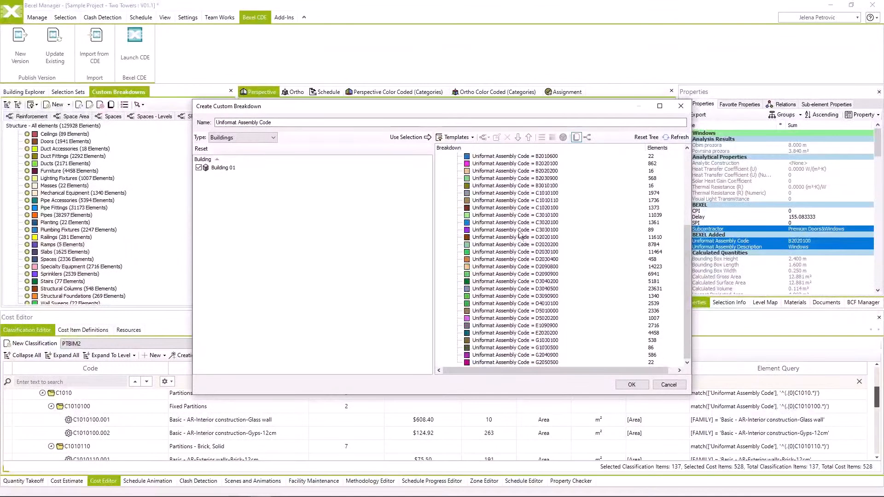
click(520, 231)
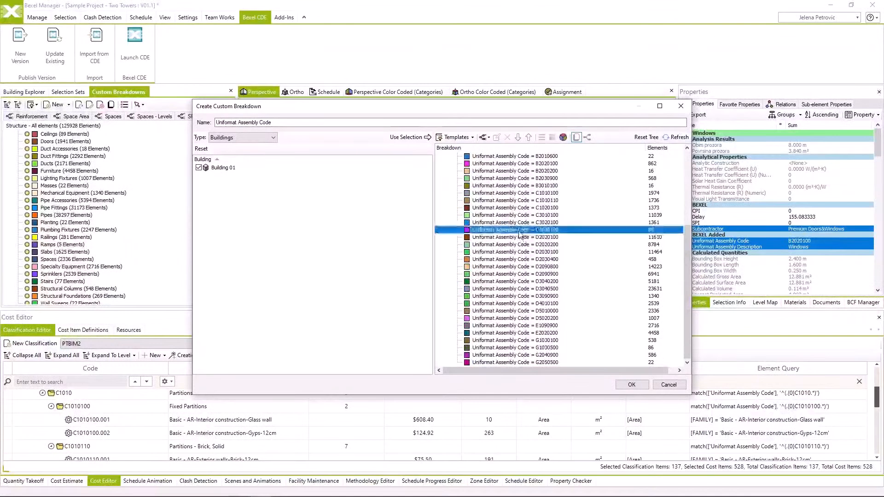
click(563, 137)
click(436, 154)
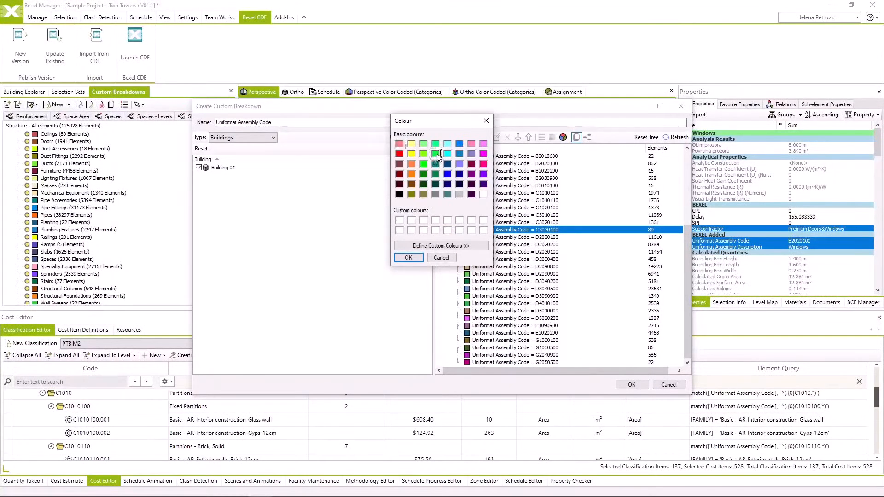
click(450, 258)
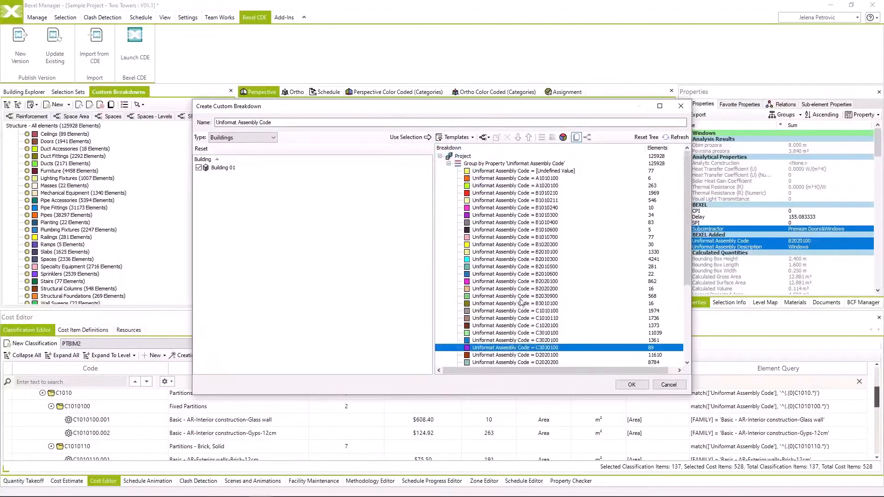
Save the Uniformat Assembly Code breakdown and inspect the towers in the color-coded perspective view using the Custom Breakdowns viewer mode
click(628, 385)
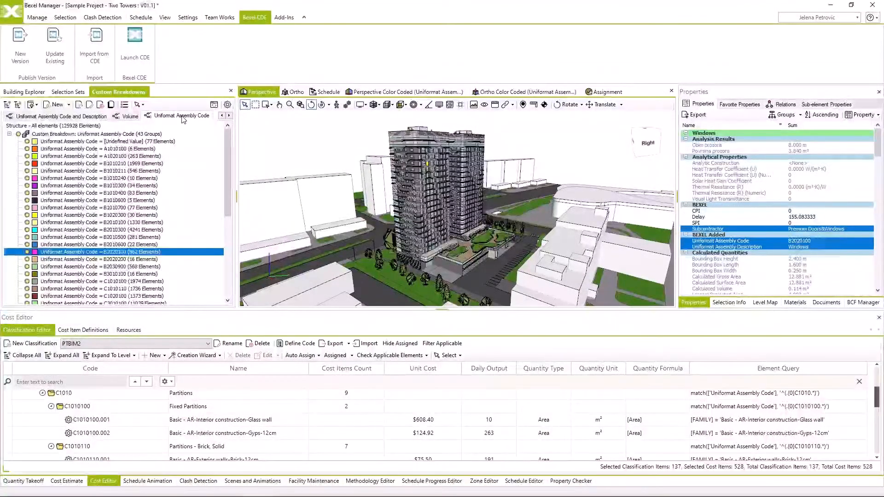
click(368, 93)
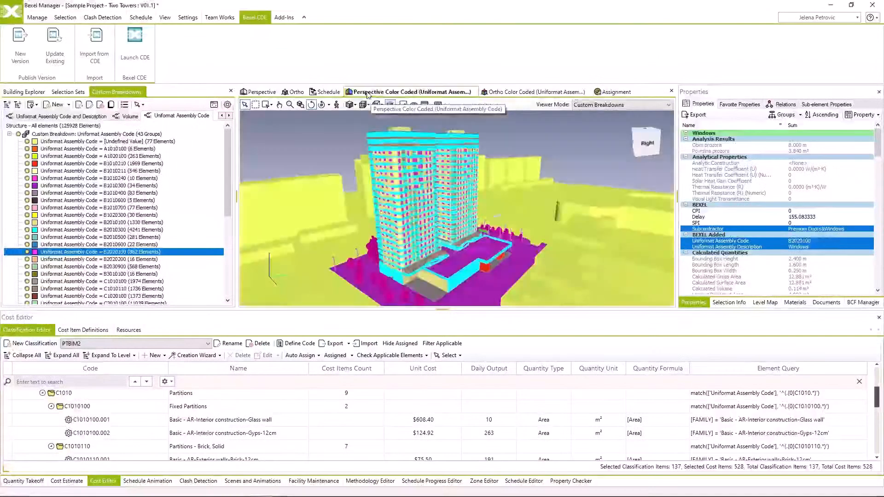
click(598, 106)
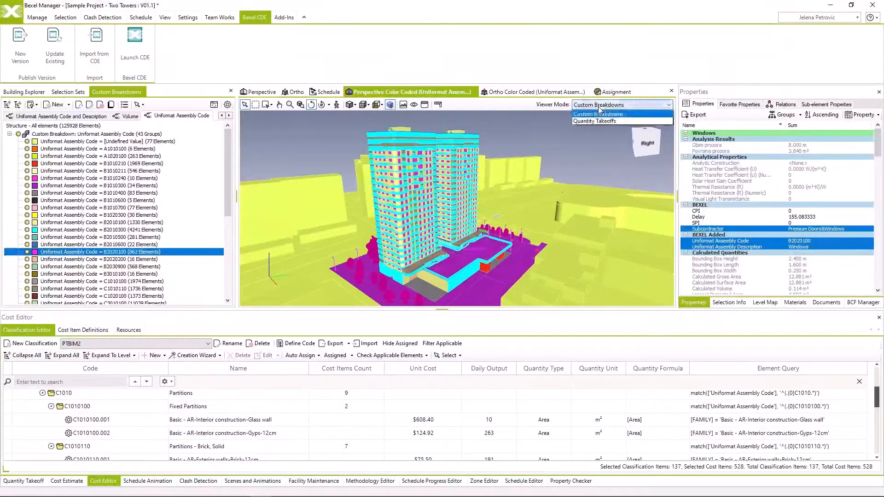
click(598, 106)
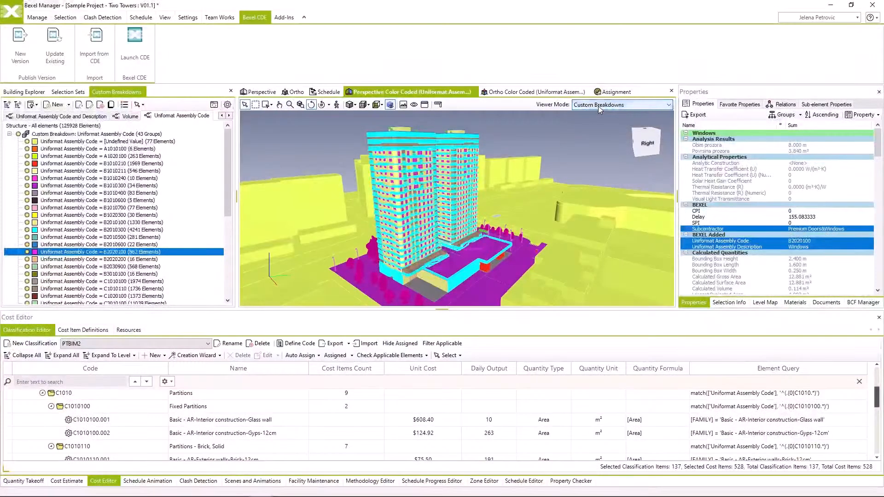
mouse_move(445, 221)
drag(449, 223, 568, 198)
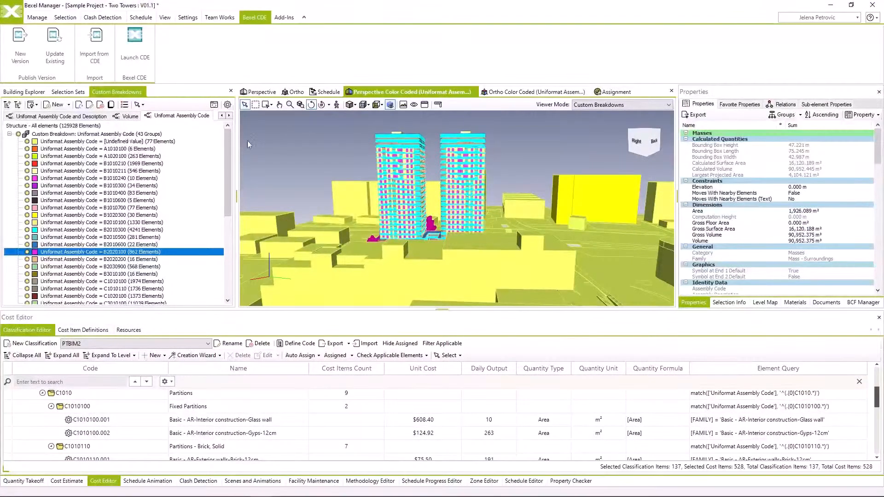
Start a new custom breakdown named Subcontractors, of type Buildings, with Building 01 as its element selection
click(57, 105)
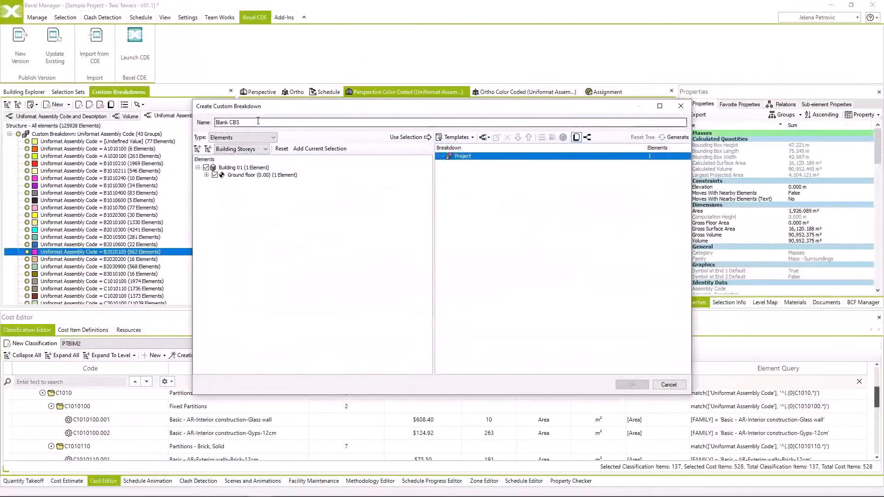
text(Subcontractors)
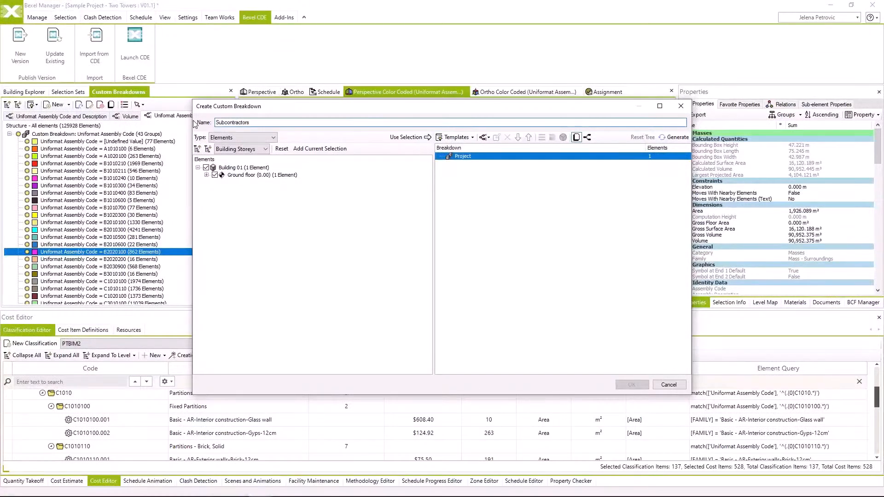
click(262, 138)
click(249, 147)
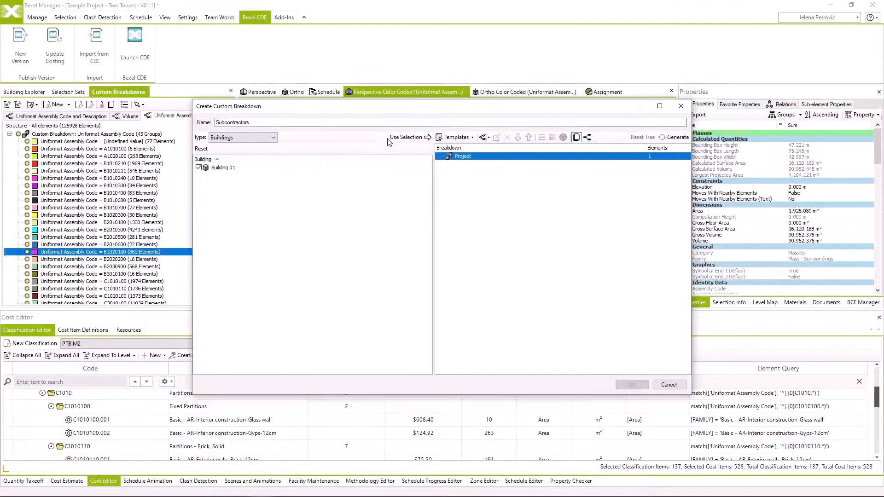
click(405, 138)
Add a rule to the project node that groups the elements by the Subcontractor property
right_click(464, 157)
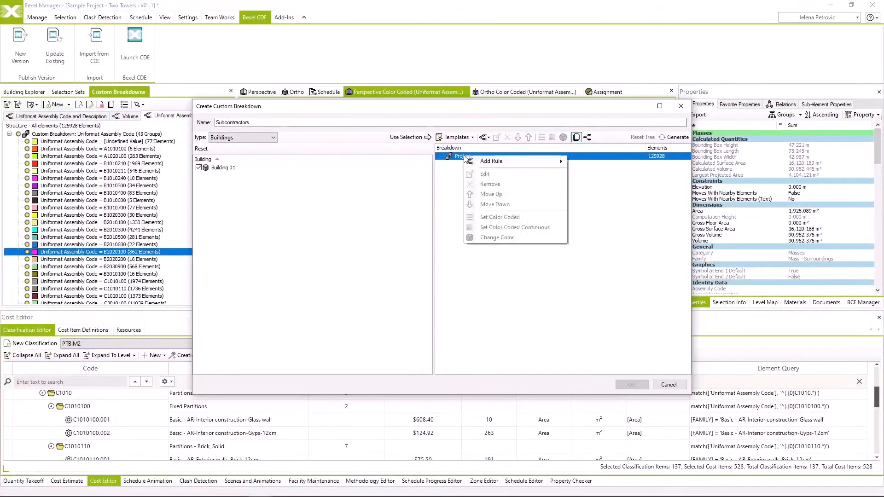
mouse_move(488, 162)
click(606, 246)
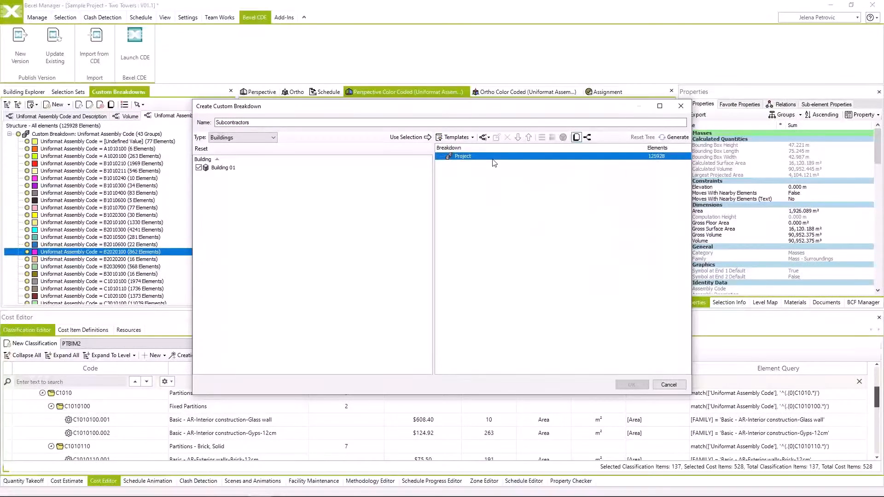
text(aub)
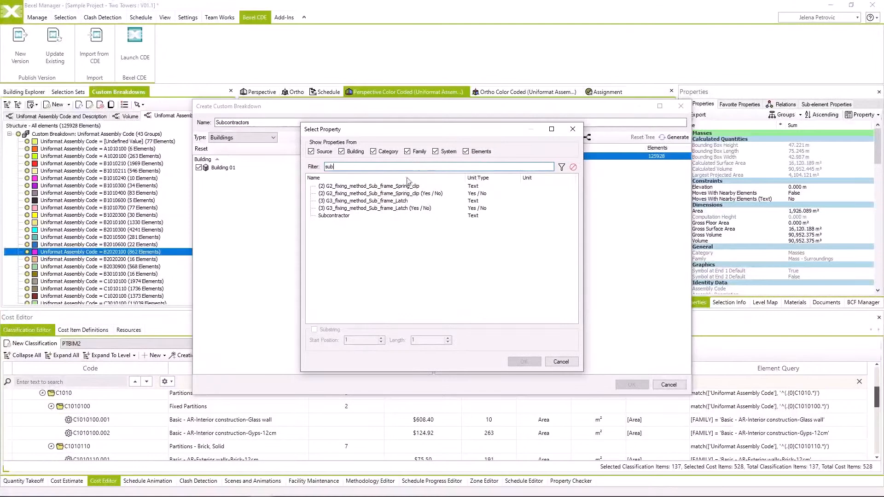
click(381, 215)
click(525, 363)
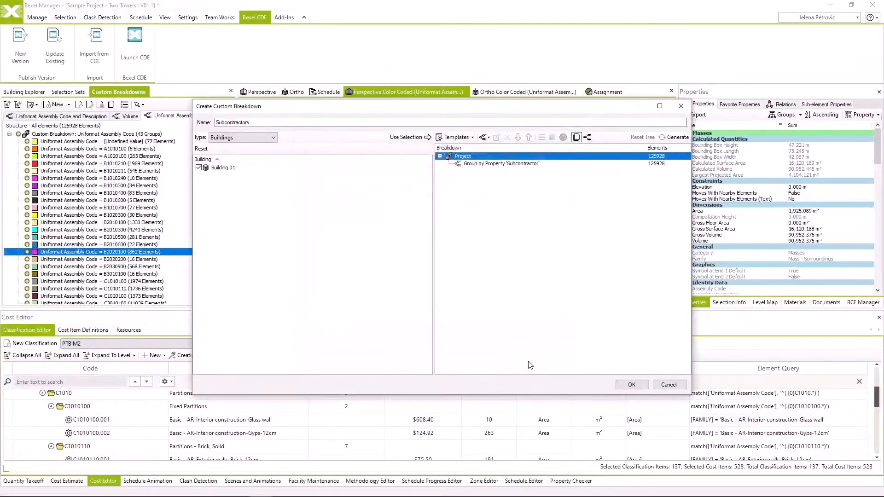
Color code the Subcontractor grouping rule, then generate and save the breakdown
click(502, 164)
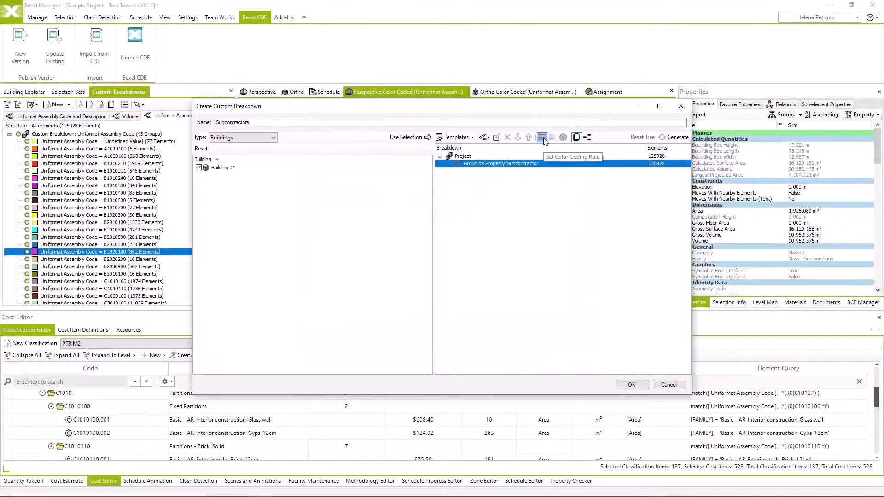
click(542, 138)
click(675, 138)
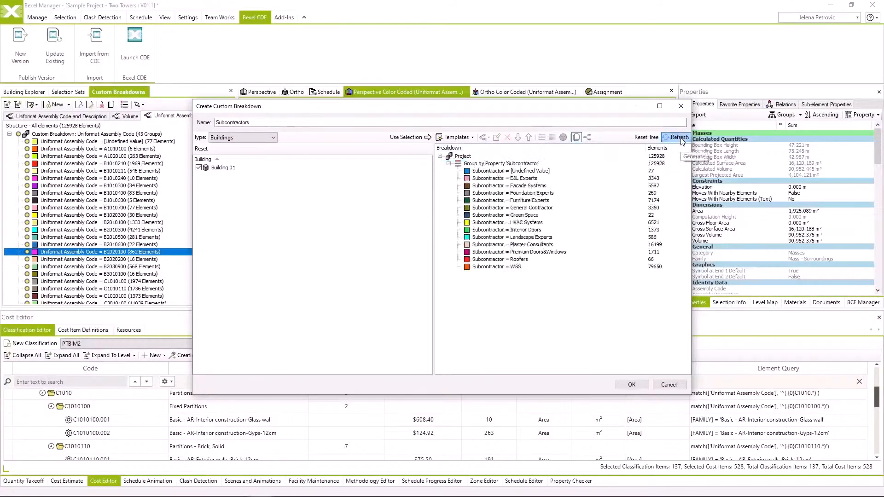
click(630, 384)
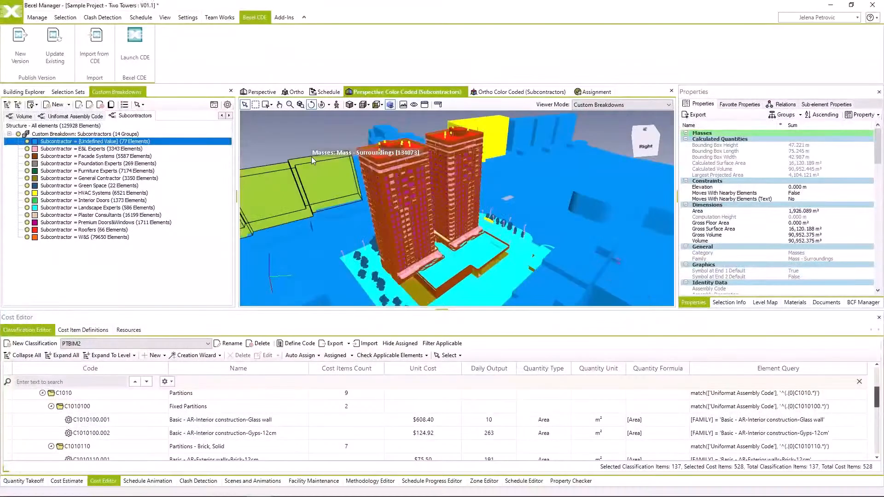
Isolate the Foundation Experts elements in the color-coded view to examine them, and show all elements again
click(79, 164)
right_click(330, 128)
mouse_move(424, 194)
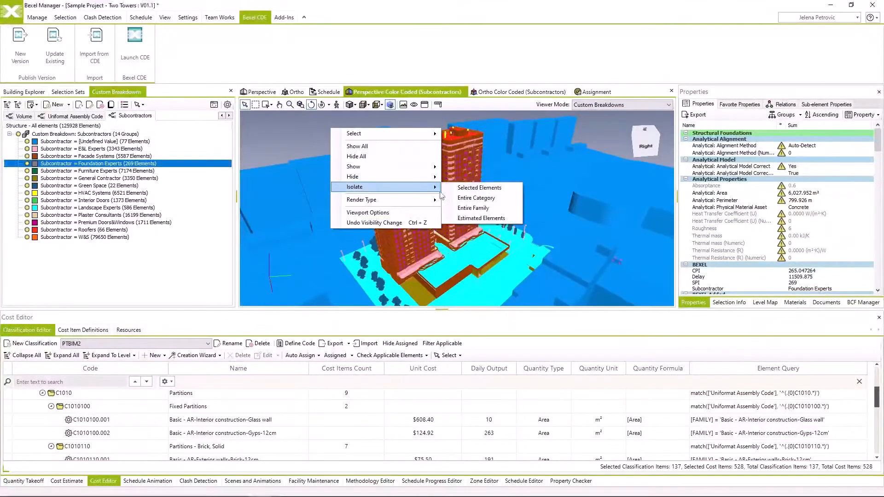
click(479, 188)
middle_drag(592, 143, 578, 213)
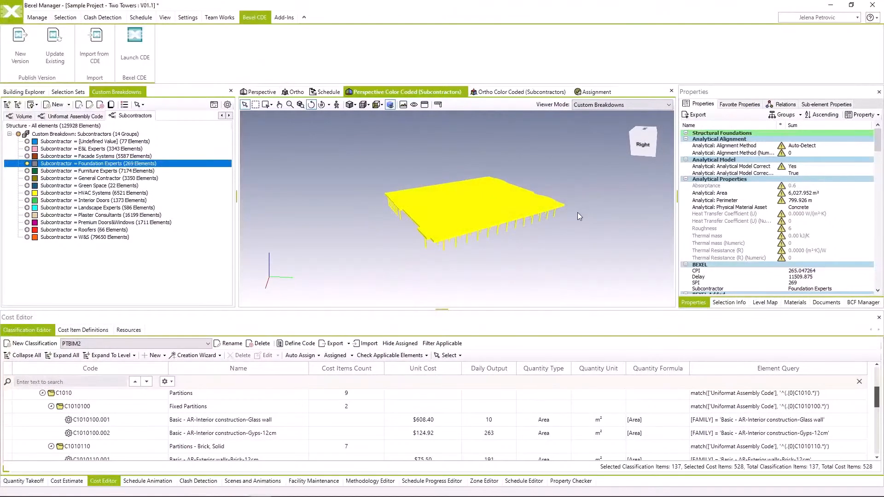
right_click(370, 145)
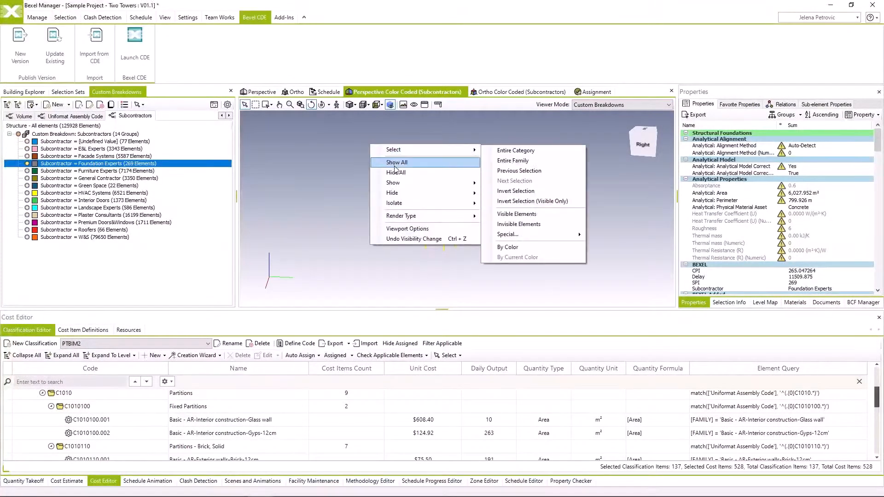
click(394, 162)
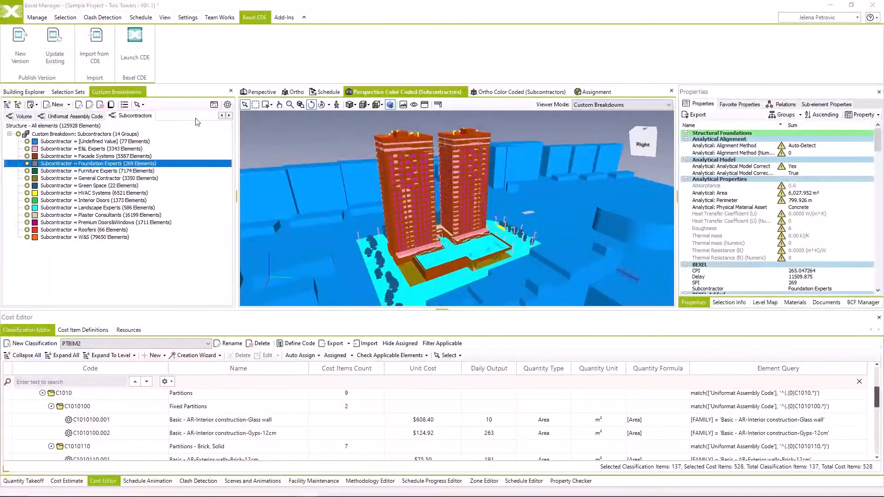
Look through the model's selection sets, including the tendering packages
click(69, 92)
scroll(85, 270, down, 2)
scroll(86, 271, down, 1)
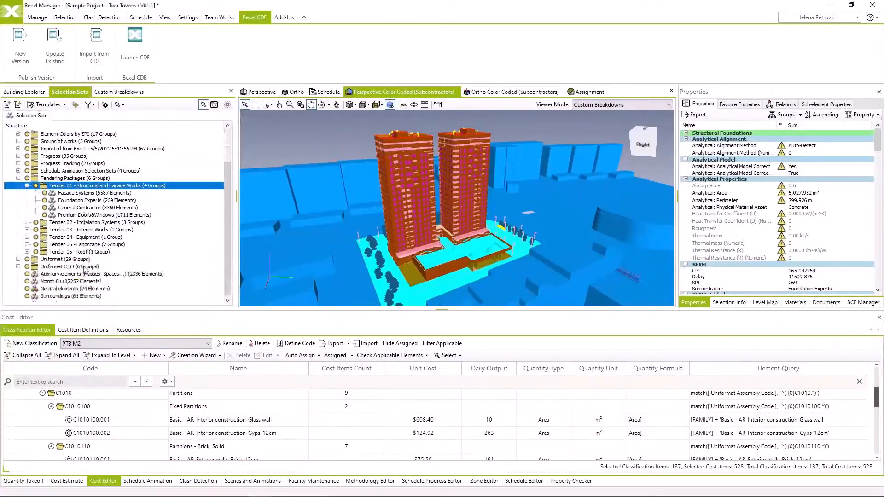
Hide the Surroundings elements, and highlight the Green Space and Facade Systems groups of the Subcontractors breakdown in the model
click(26, 296)
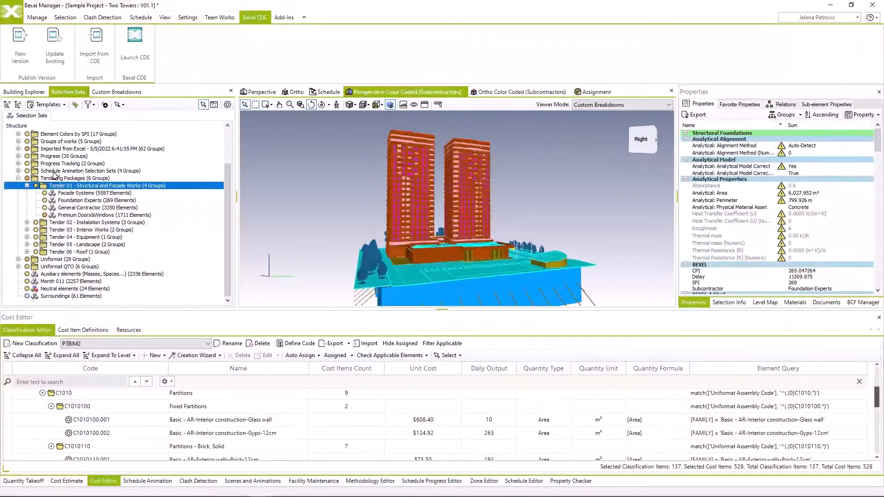
click(118, 92)
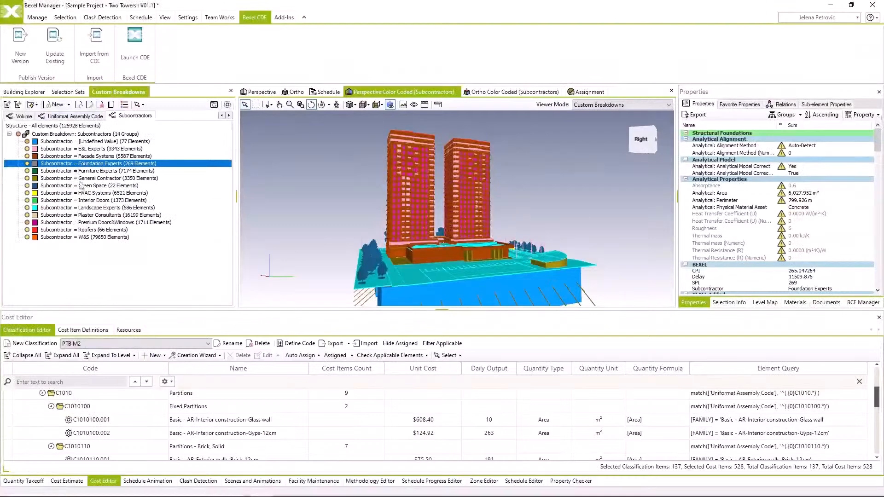
click(108, 186)
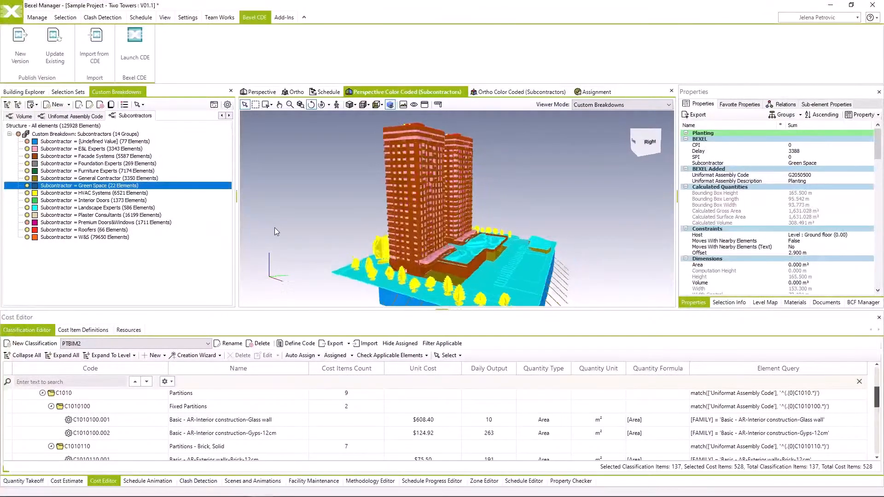
click(66, 156)
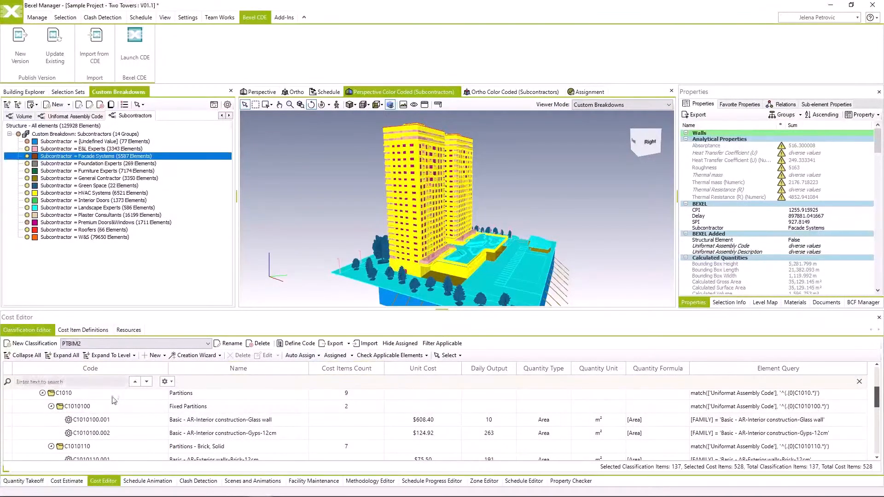
Collapse the PTBIM2 cost classification to review its main groups, and expand it again to all levels
click(36, 357)
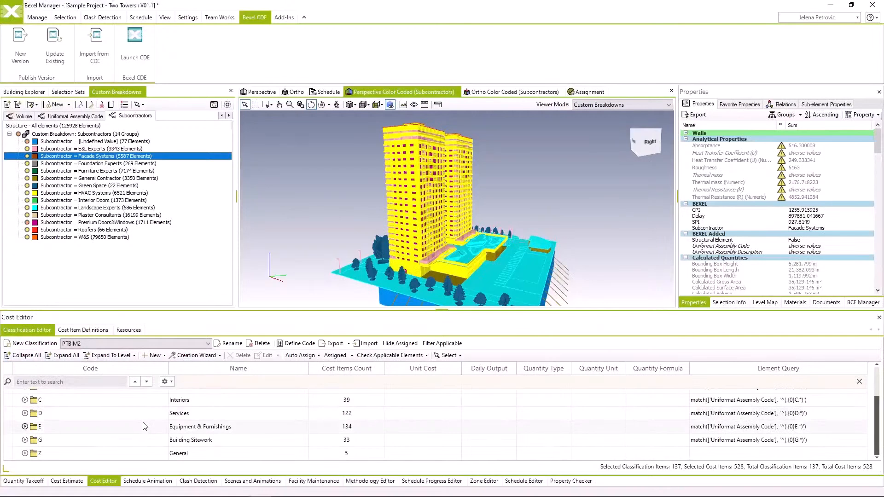
scroll(145, 426, up, 1)
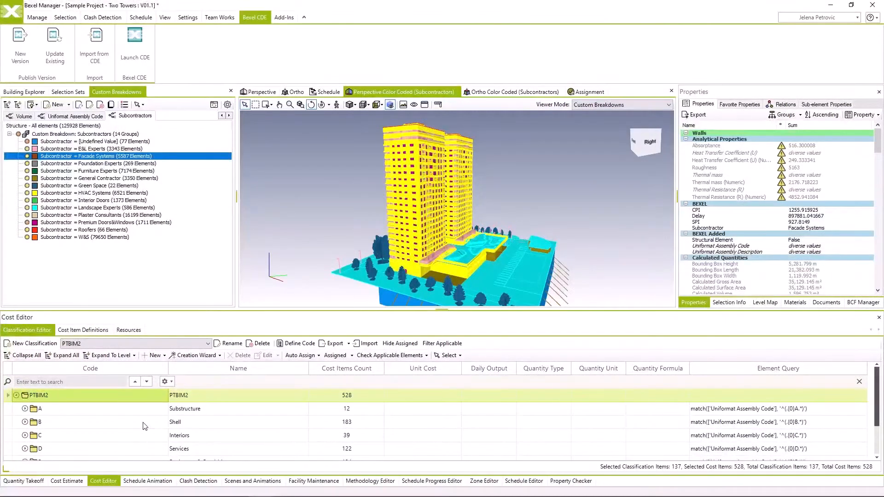
click(62, 355)
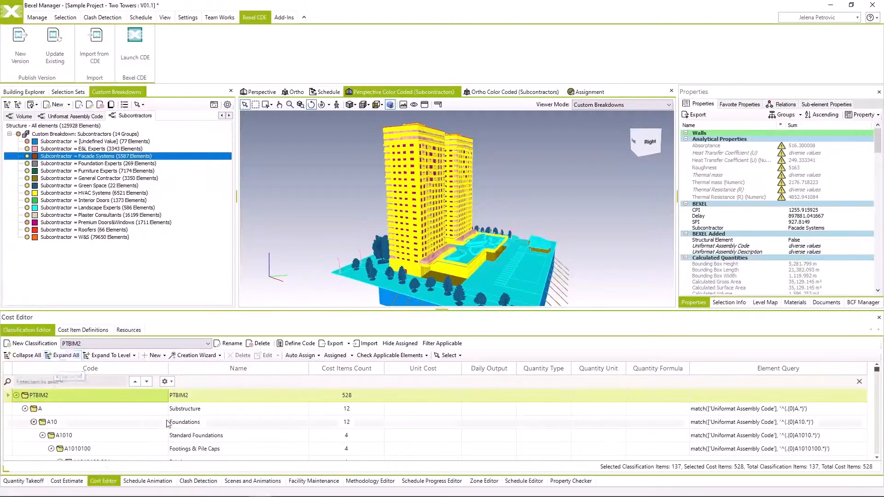
scroll(168, 424, down, 3)
Look through the cost resources with their types, quantity units and unit costs
click(128, 330)
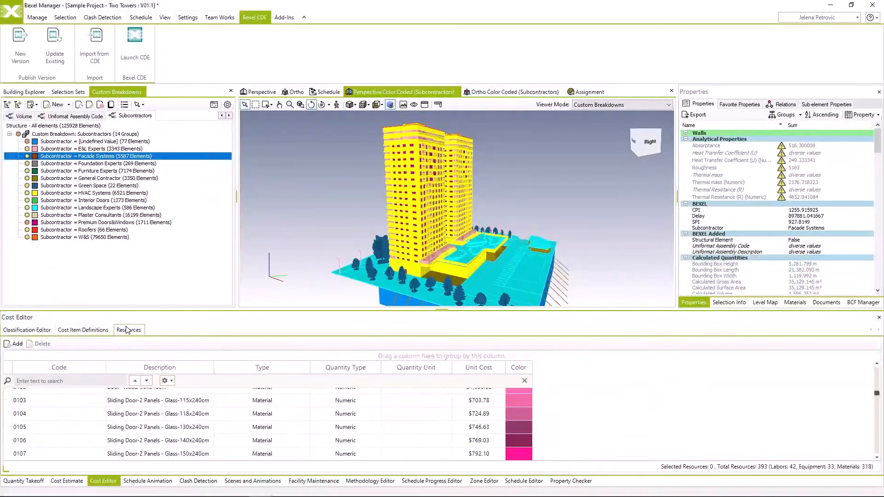
scroll(198, 417, down, 10)
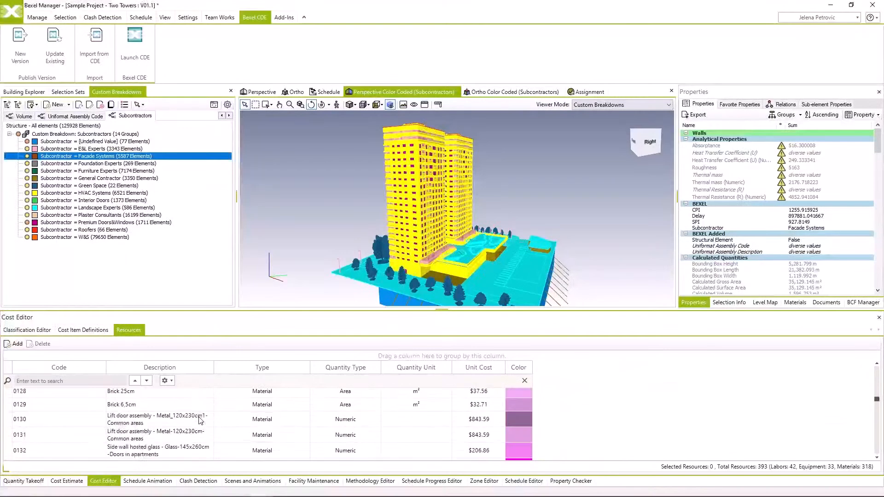
scroll(201, 420, up, 10)
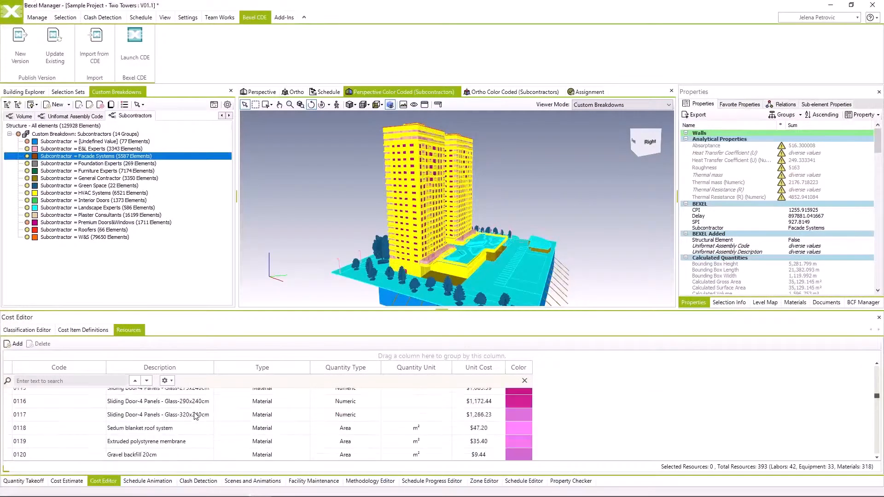
Examine the unit cost, quantity type and quantity formula of cost item A1010100.004.001, and look through the concrete pile and wall items in the classification
click(44, 330)
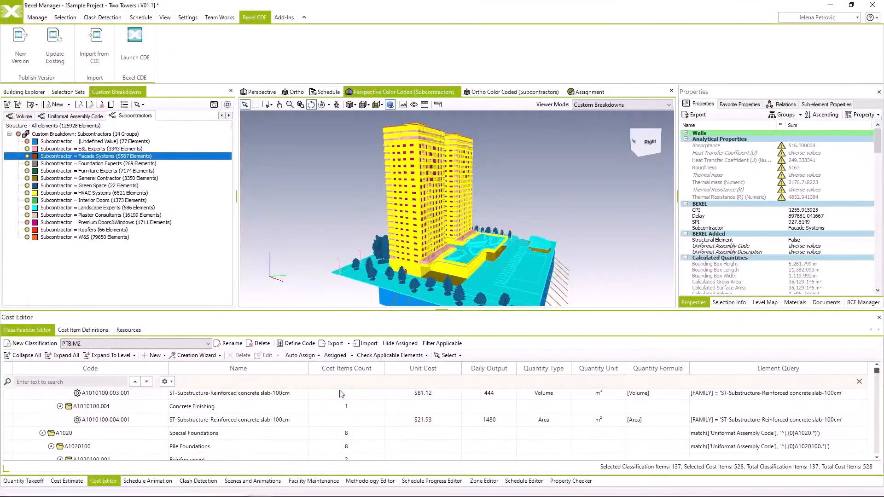
click(417, 422)
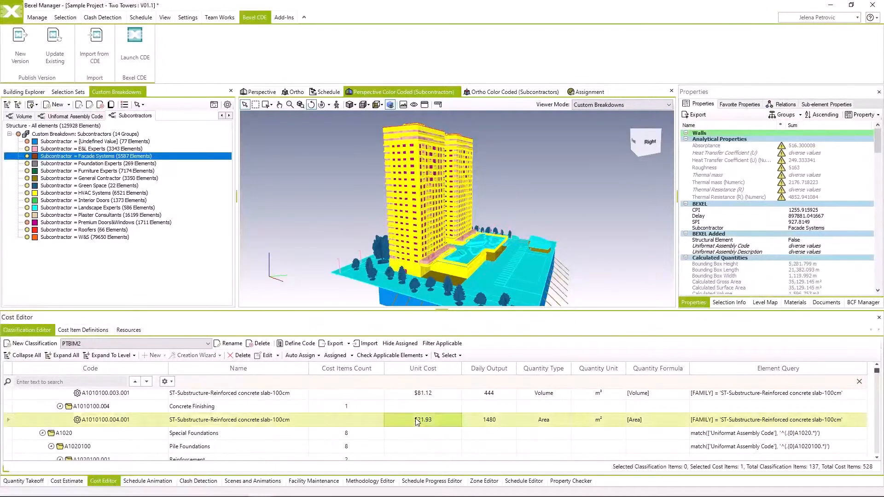
click(536, 424)
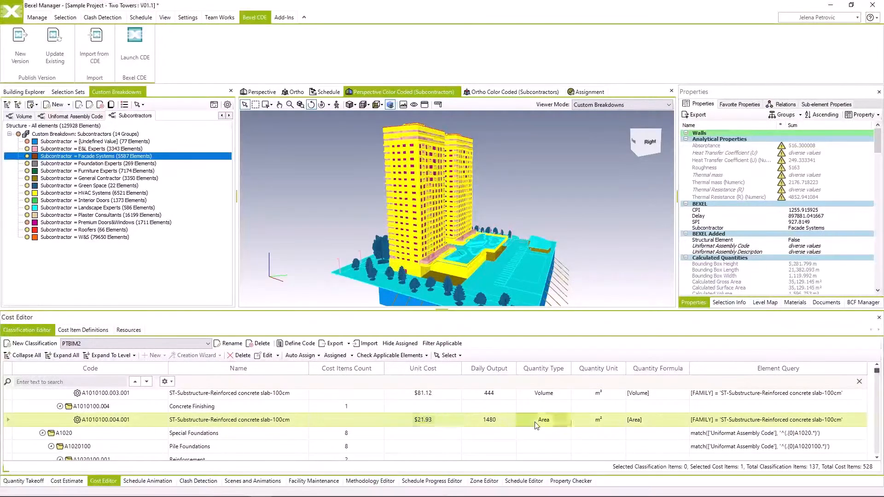
click(651, 420)
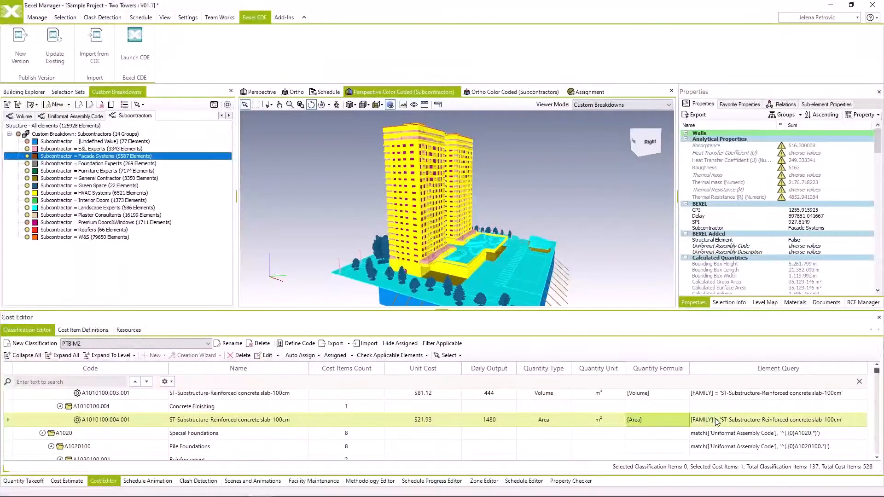
scroll(716, 422, down, 5)
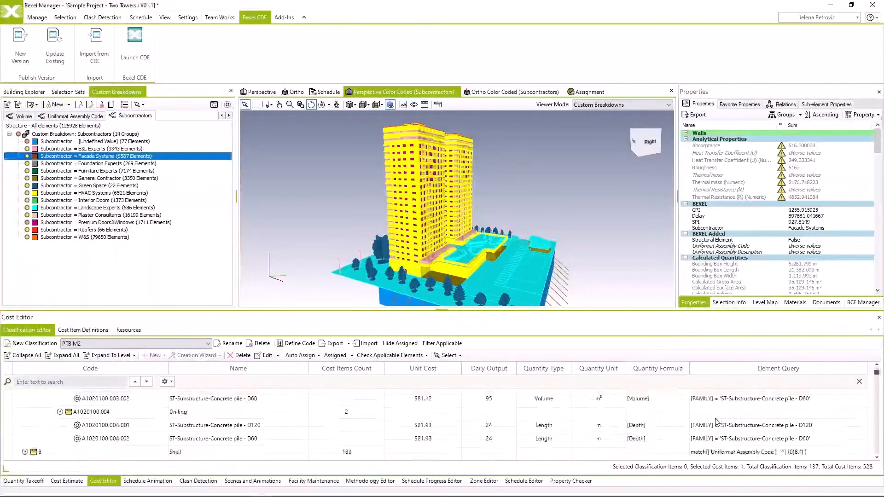
scroll(715, 422, down, 8)
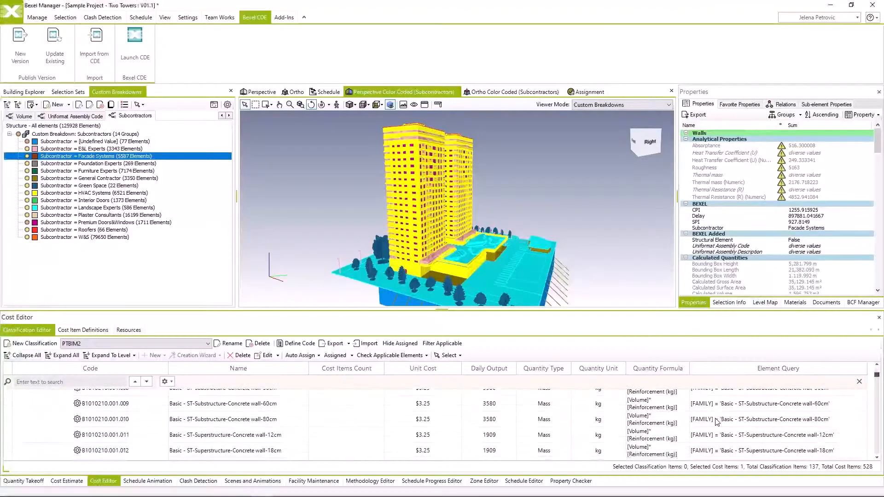
scroll(715, 421, down, 4)
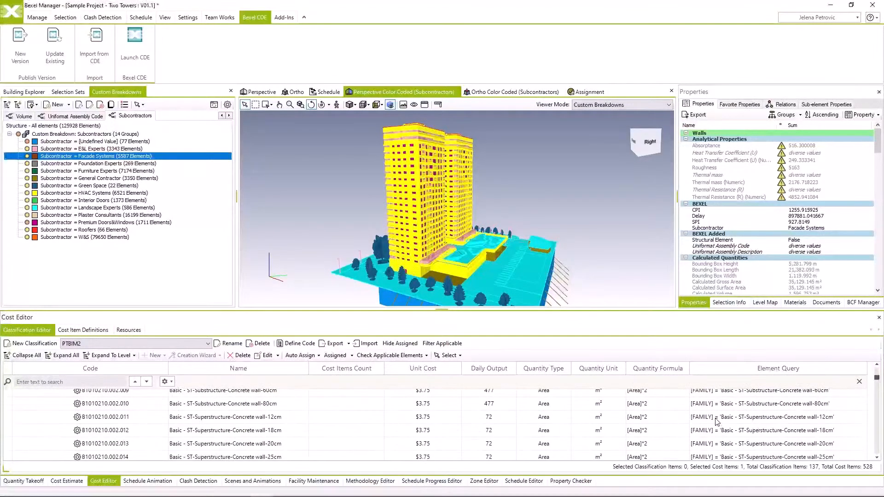
scroll(716, 422, down, 6)
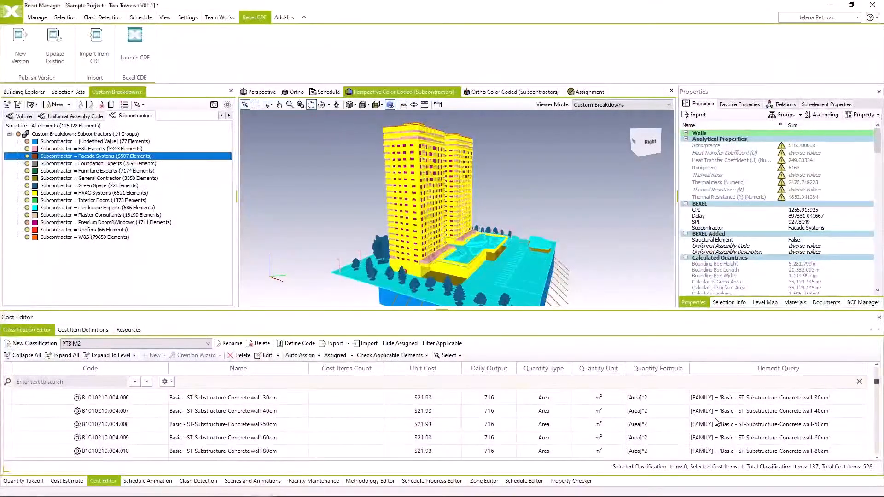
Select a single facade element in the model and enlarge the Cost Editor to show more of the PTBIM2 classification from its top level
click(420, 191)
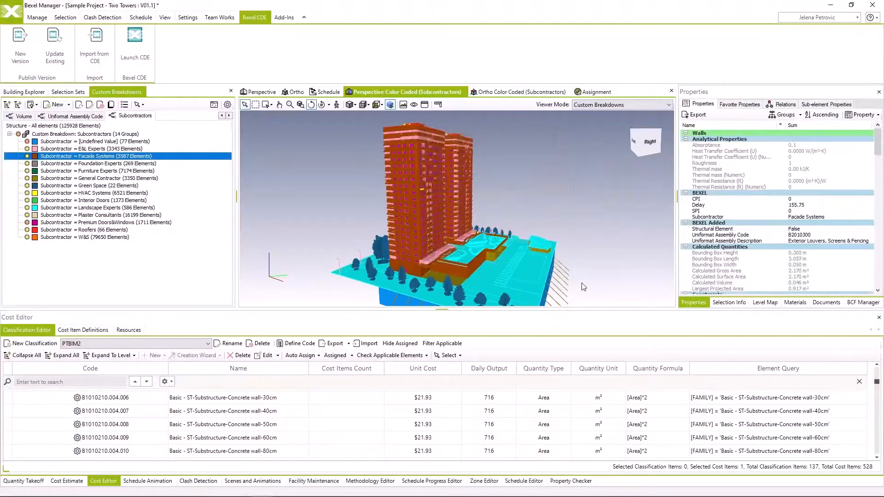
drag(577, 289, 528, 285)
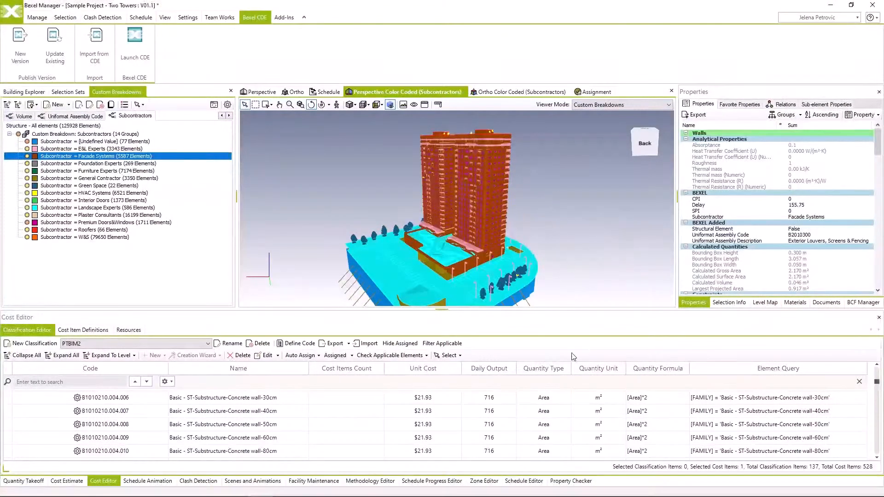
click(38, 18)
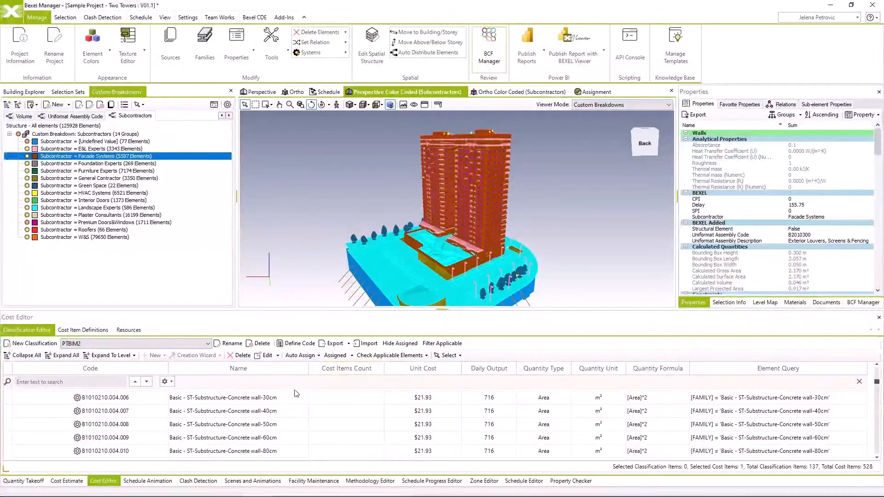
scroll(217, 410, up, 10)
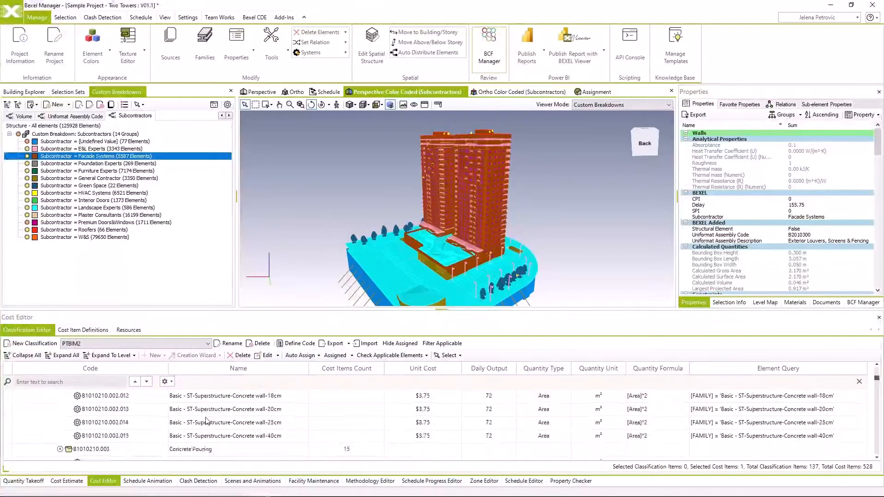
scroll(205, 418, up, 15)
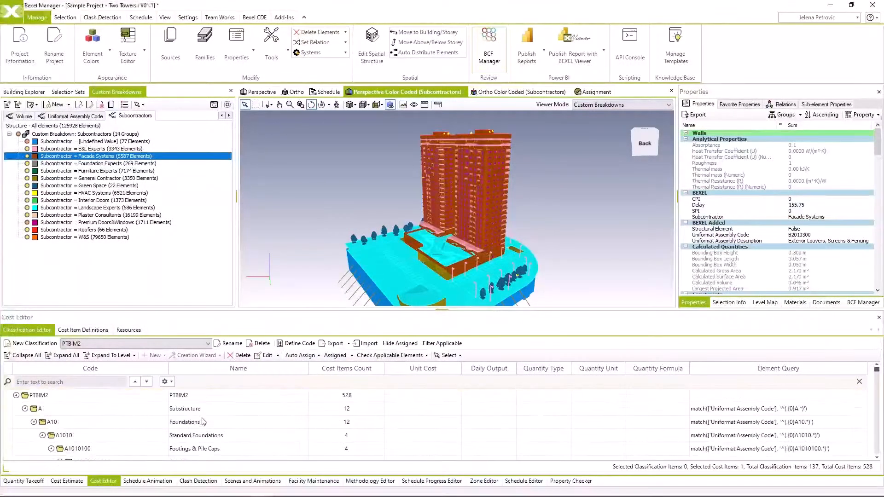
drag(159, 310, 159, 251)
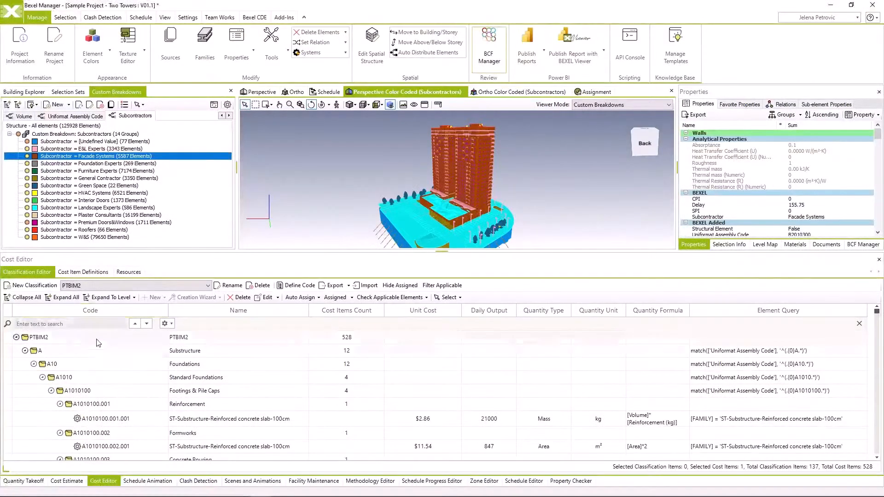
click(97, 343)
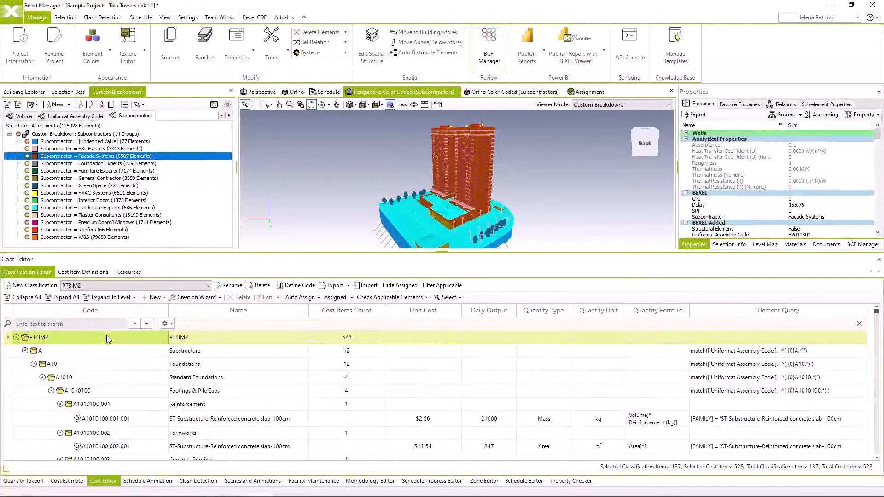
right_click(107, 338)
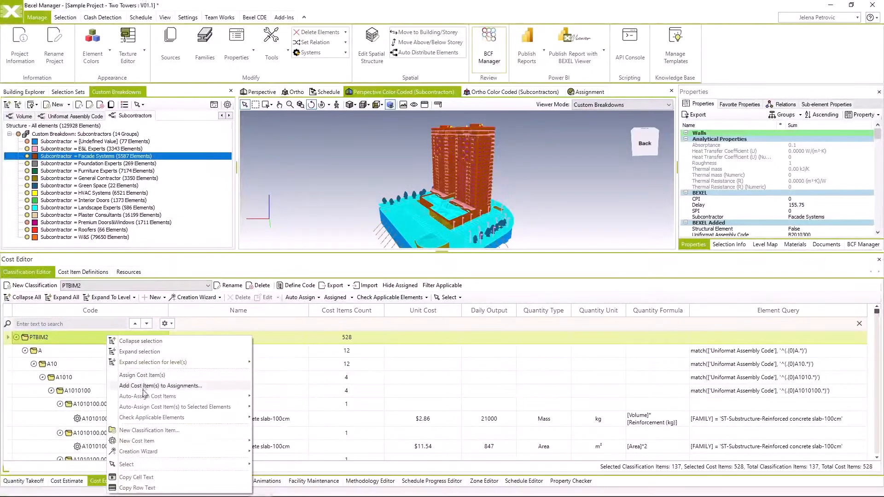
mouse_move(143, 398)
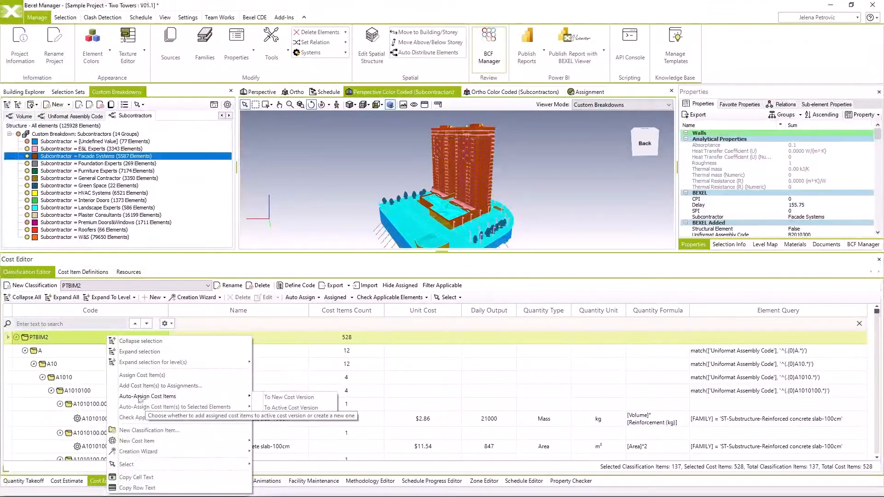
click(52, 342)
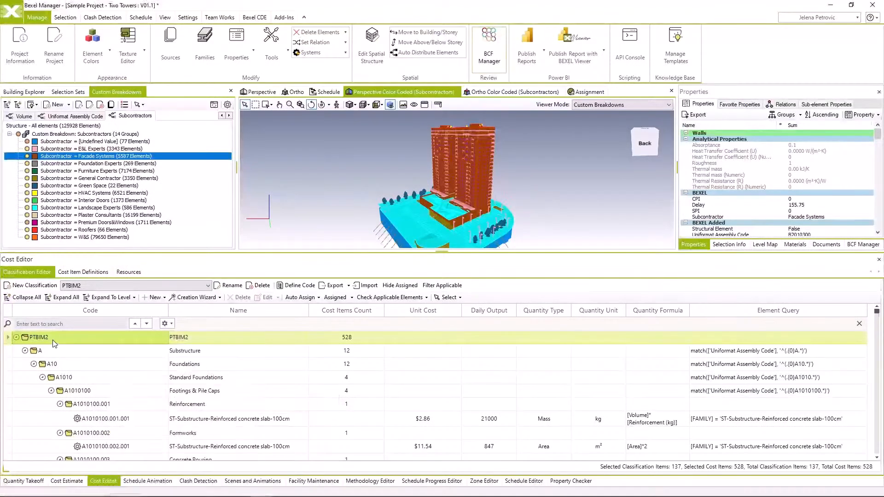
click(182, 421)
ctrl+click(192, 448)
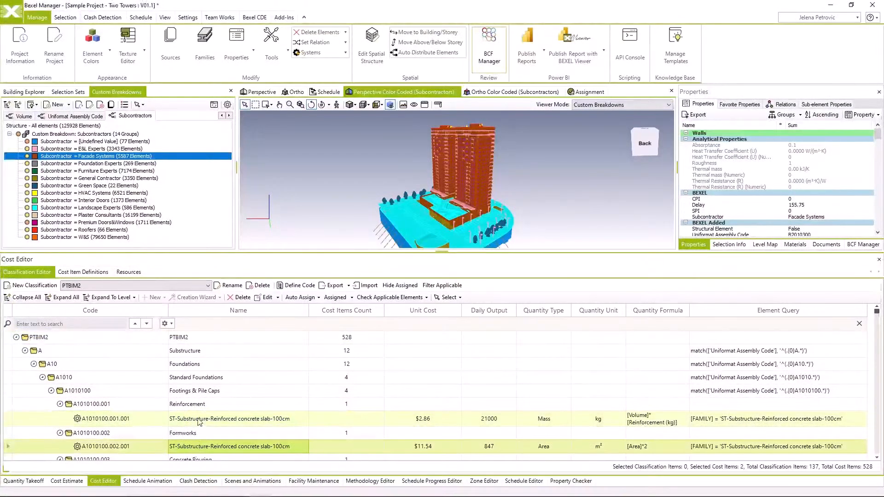
click(114, 406)
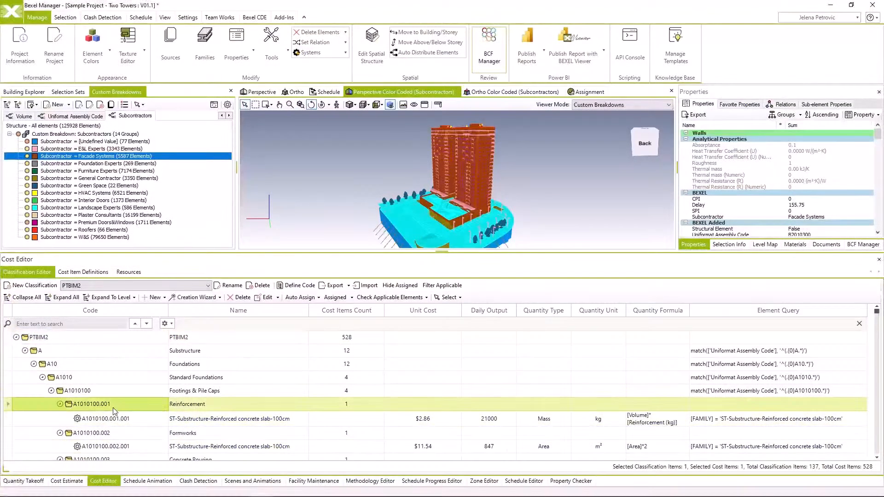
Auto-assign all cost items of the PTBIM2 classification to a new cost version, and copy the information about unassigned items to the clipboard
click(92, 341)
right_click(92, 340)
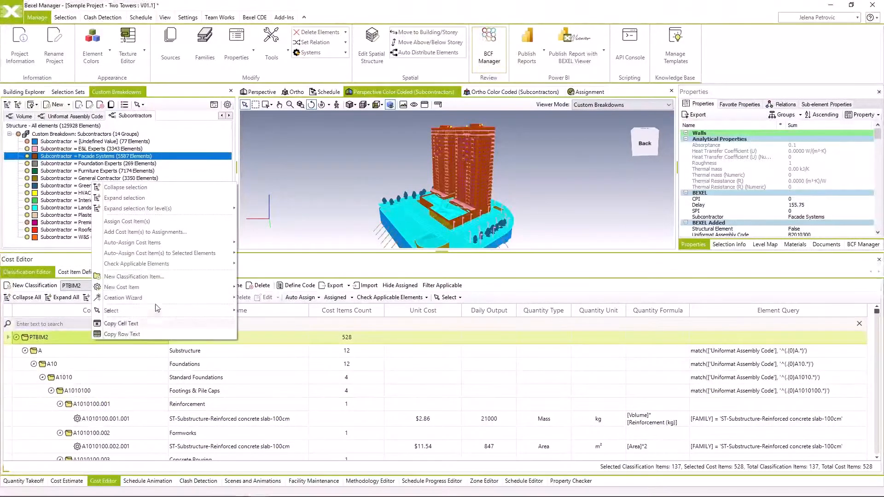
mouse_move(158, 244)
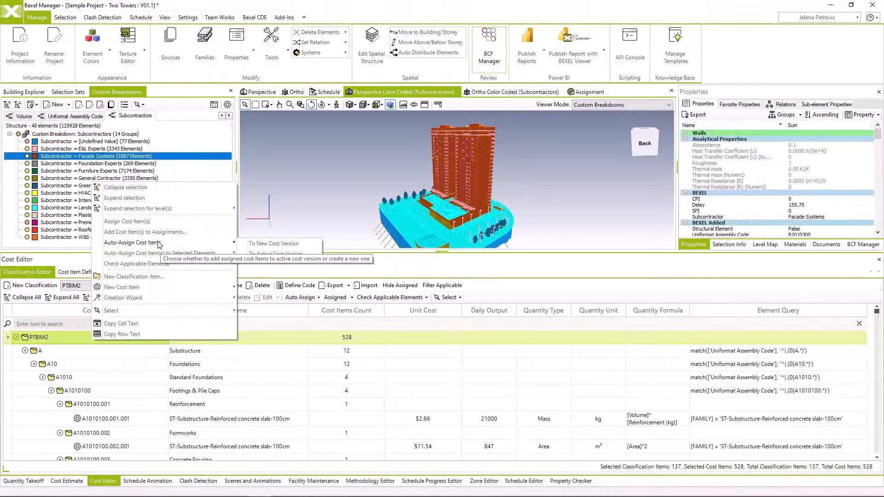
click(258, 244)
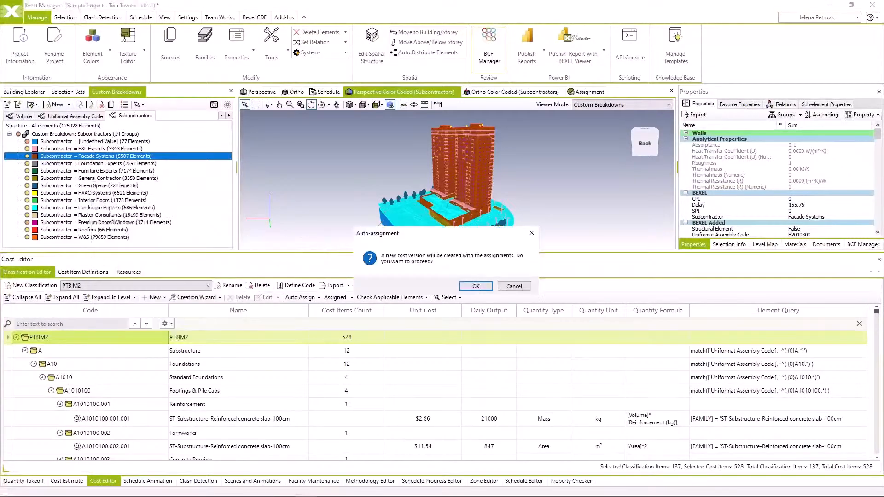
key(Return)
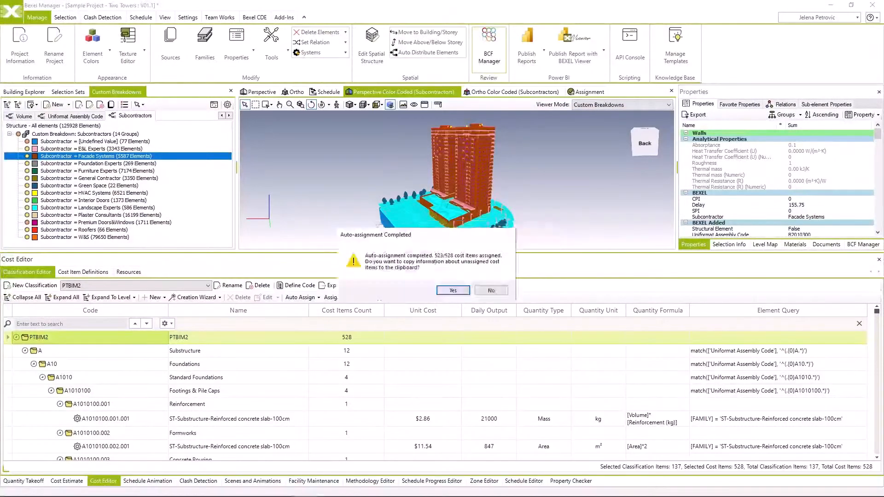
key(Return)
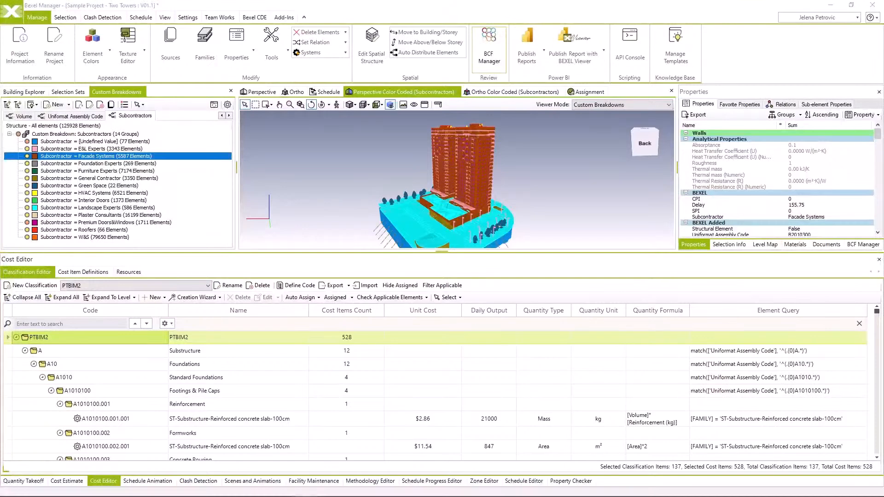
Open the cost estimate and select all elements of the Tender 01 - Structural and Facade Works package from the selection sets
click(66, 481)
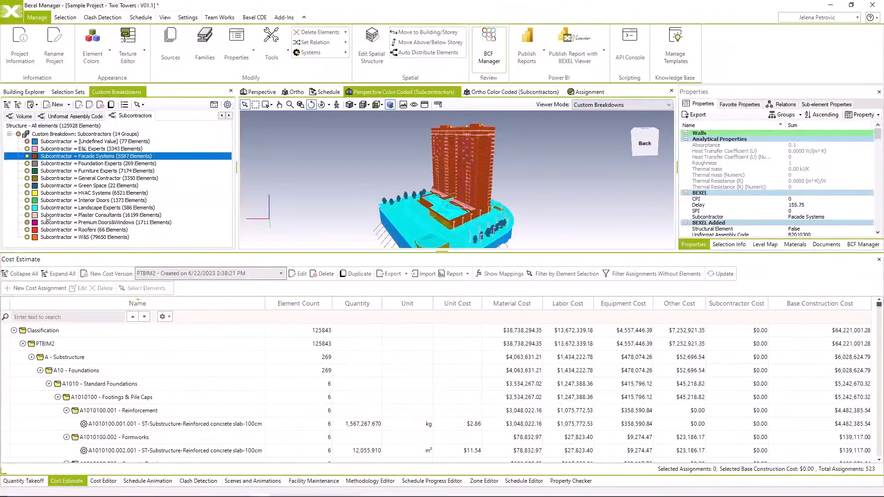
click(60, 92)
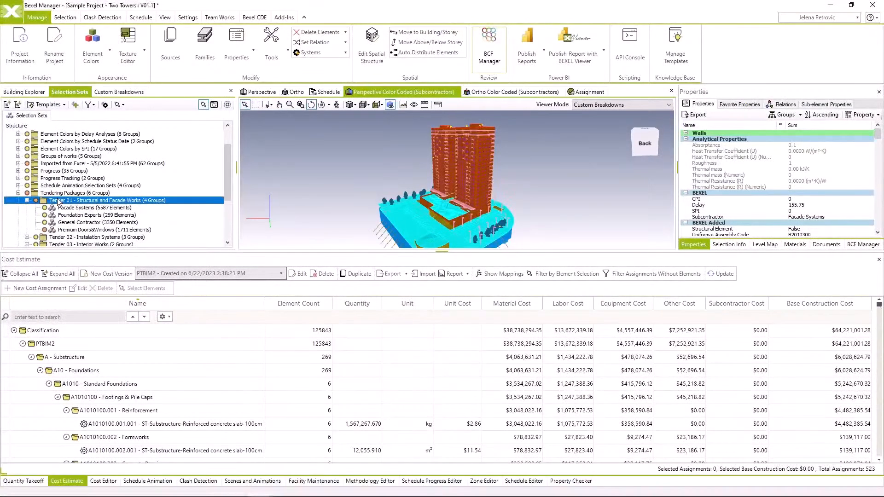
click(27, 201)
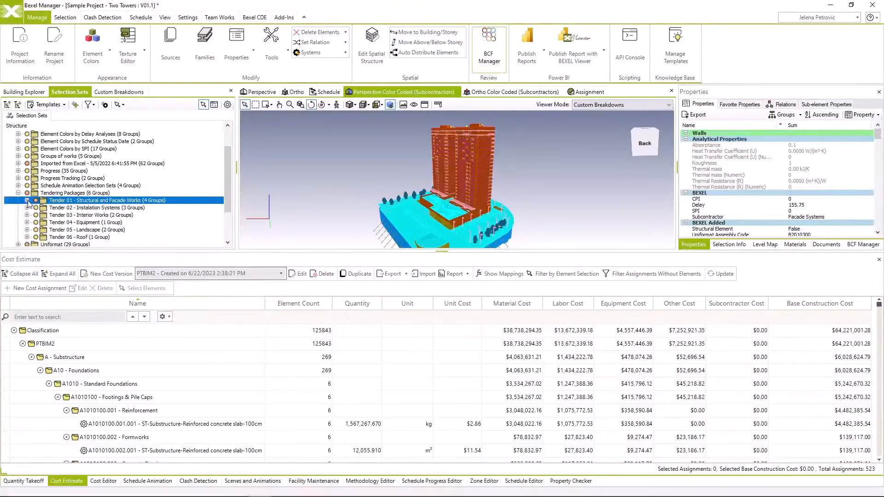
click(91, 203)
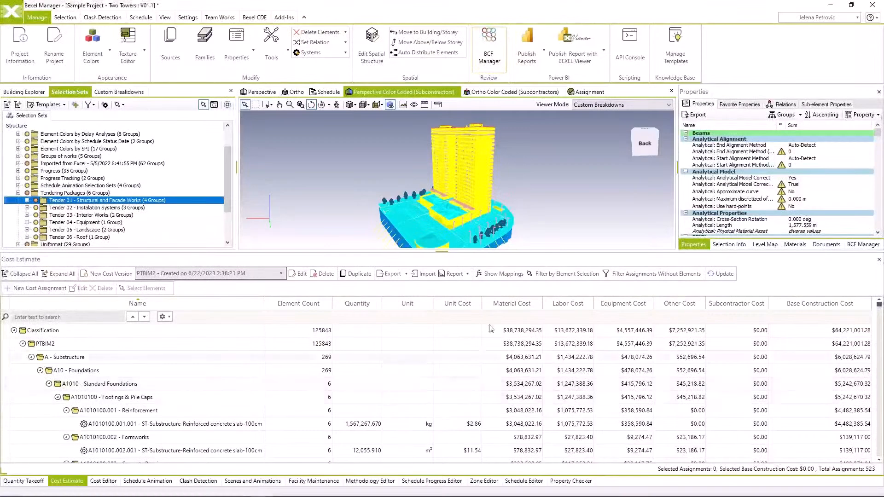
Isolate the selected Tender 01 elements in the 3D view and filter the cost estimate by the element selection
right_click(537, 164)
mouse_move(582, 227)
click(677, 223)
drag(498, 187, 544, 192)
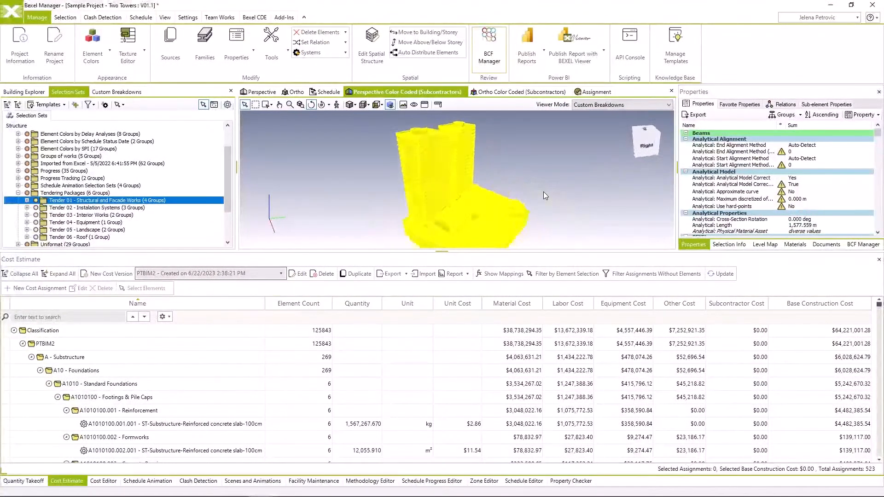
click(564, 273)
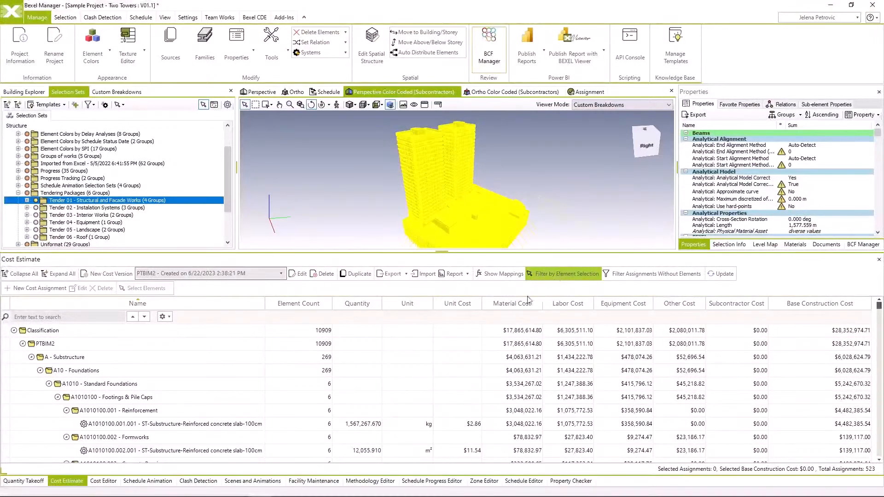
Select the Facade Systems set within Tender 01 and narrow the selection to the elements of cost item B2010100.001, AR-Facade-Alubond-17cm
click(26, 201)
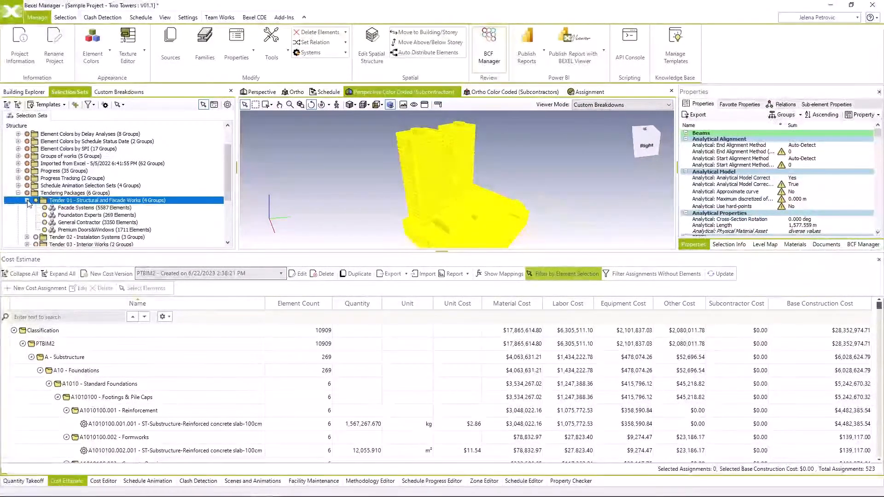
click(74, 207)
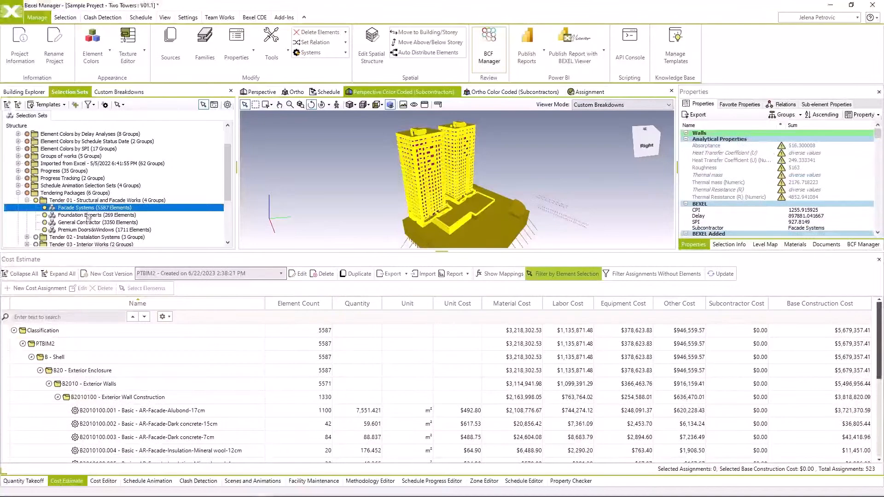
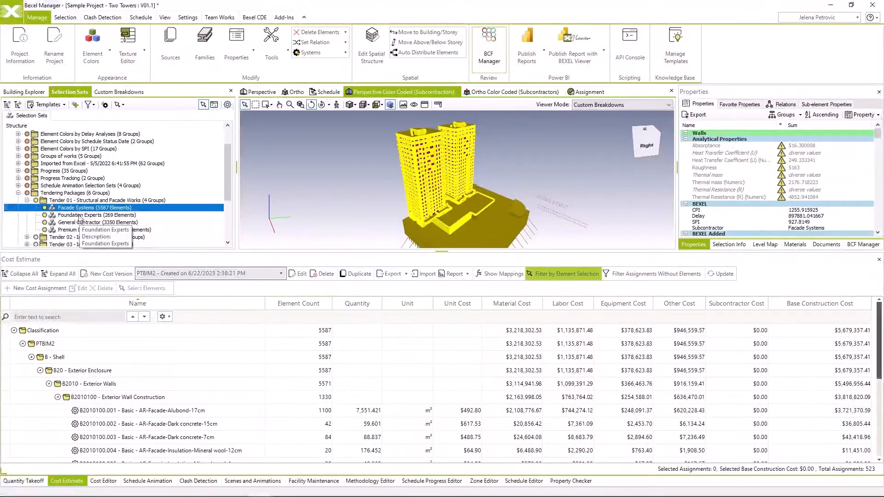
click(128, 414)
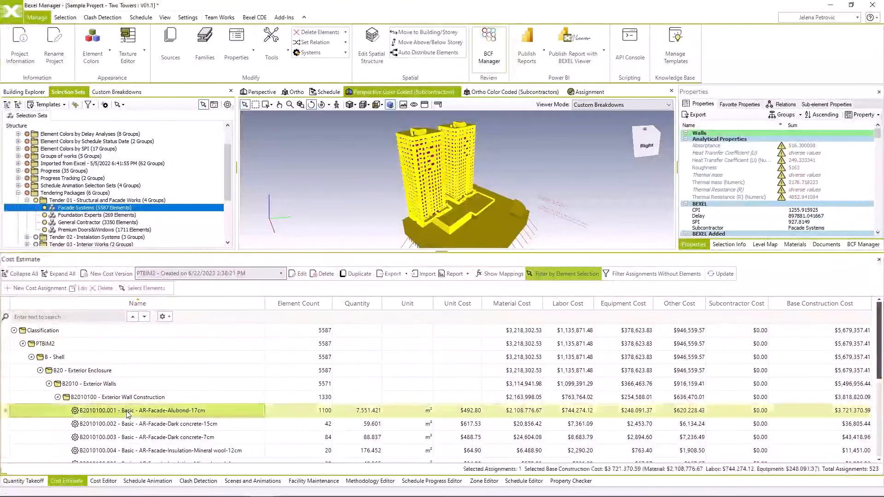
right_click(128, 414)
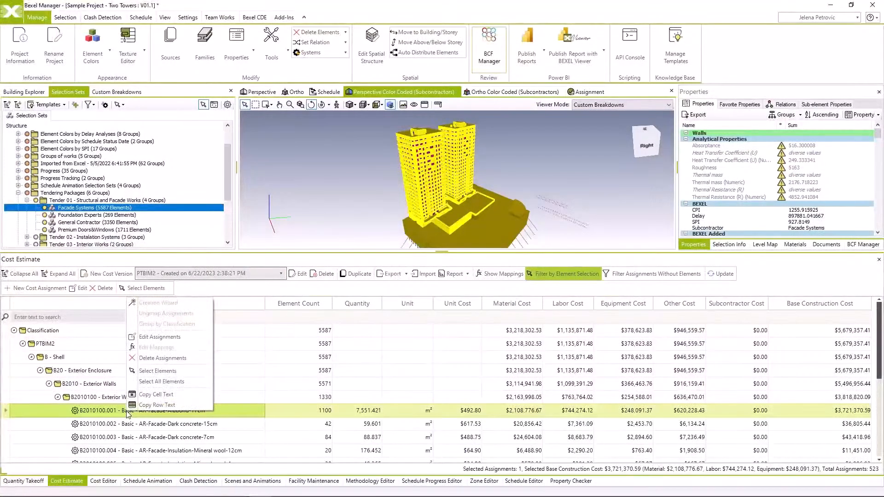
click(158, 370)
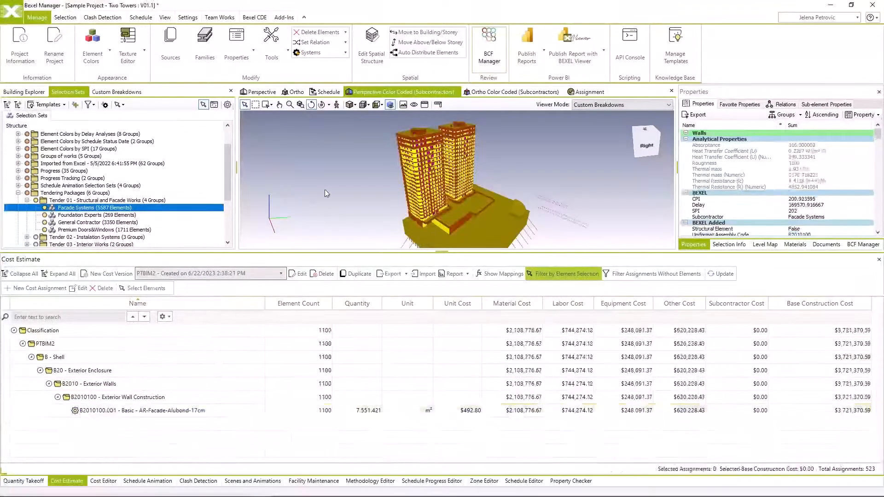
drag(328, 188, 298, 177)
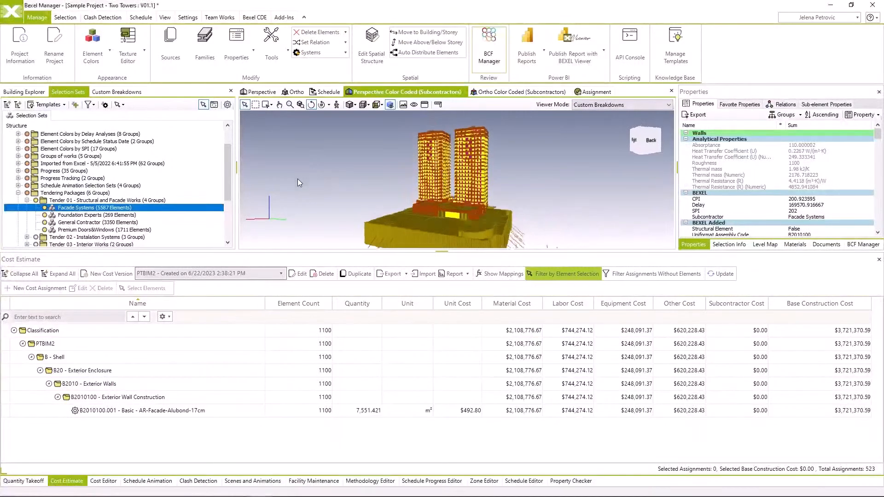
Check the filtered costs of the Foundation Experts and General Contractor sets, and reselect the whole Tender 01 package
click(92, 215)
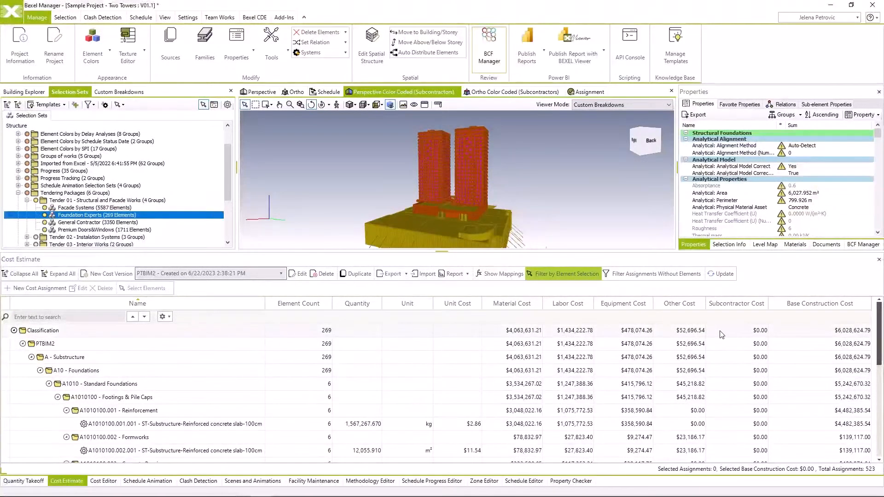
click(98, 223)
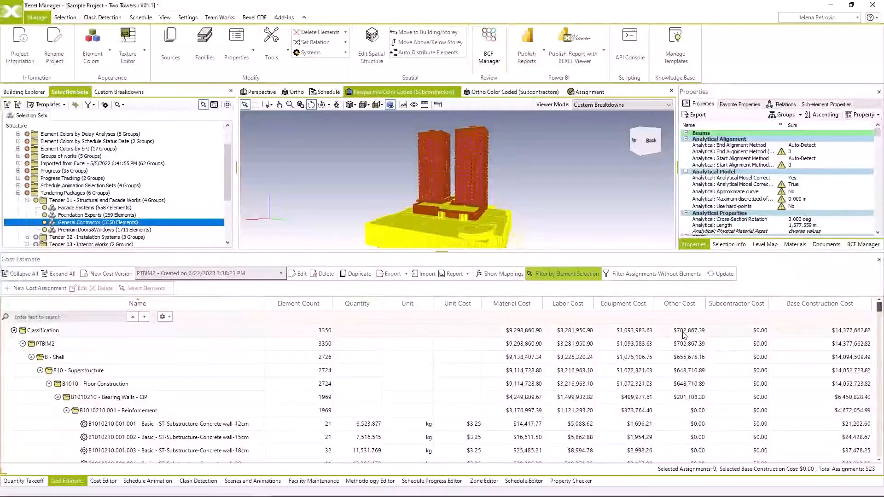
click(147, 202)
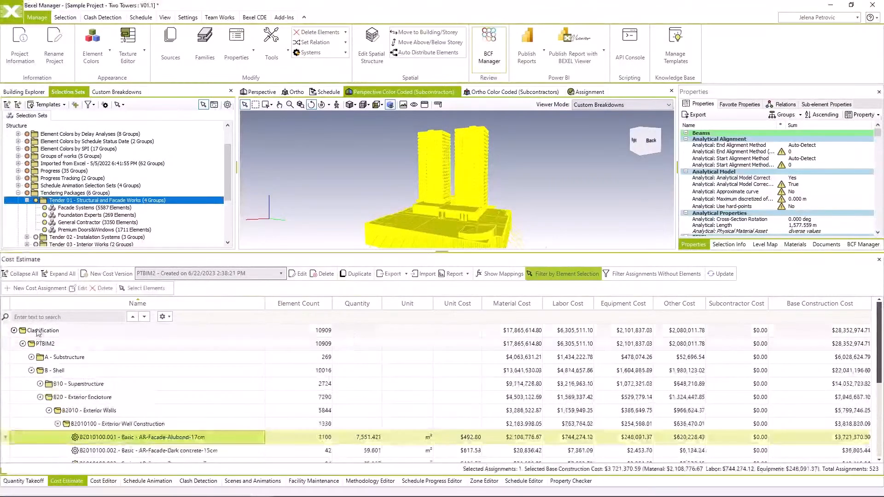
Collapse the cost estimate tree and expand it only as far as the main groups under PTBIM2
click(38, 331)
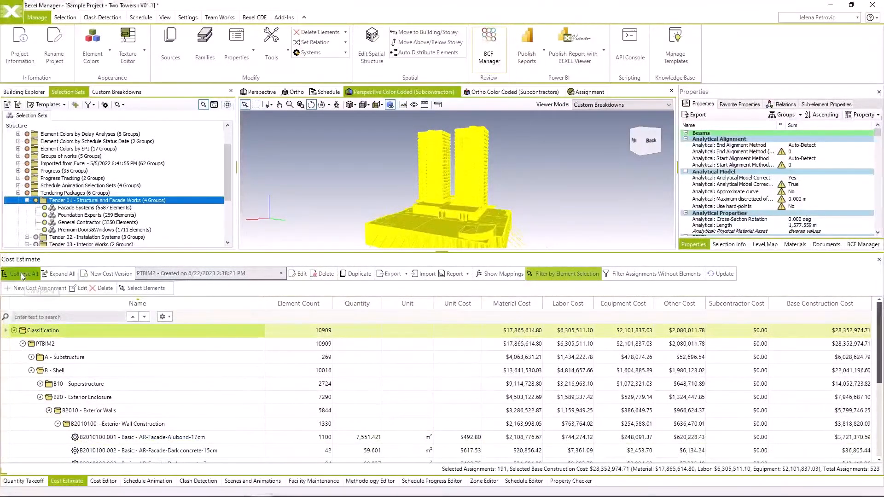
click(20, 273)
click(14, 331)
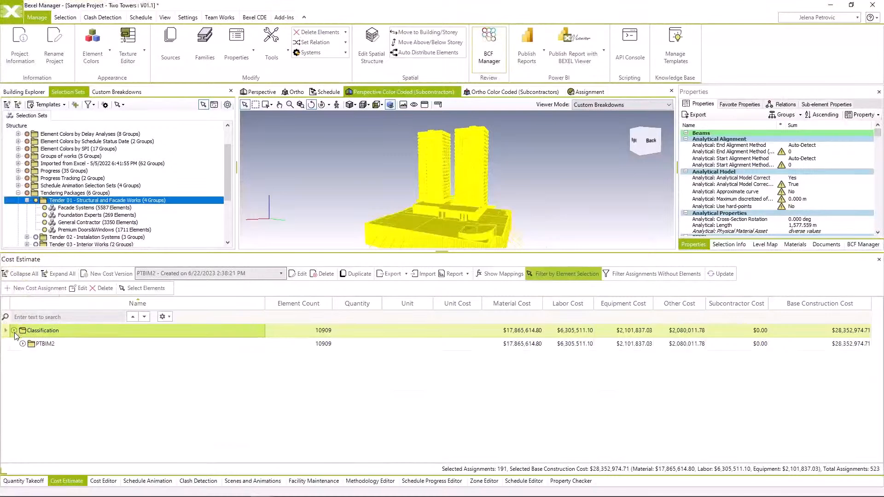
click(22, 344)
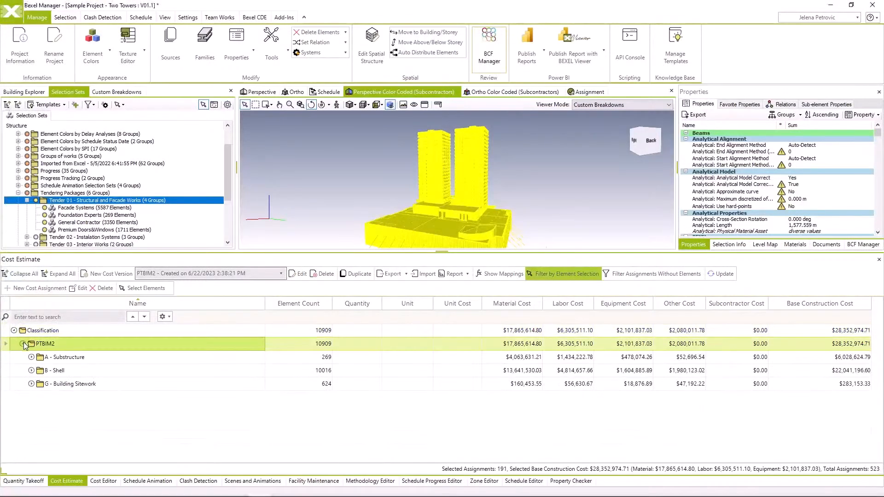
click(47, 331)
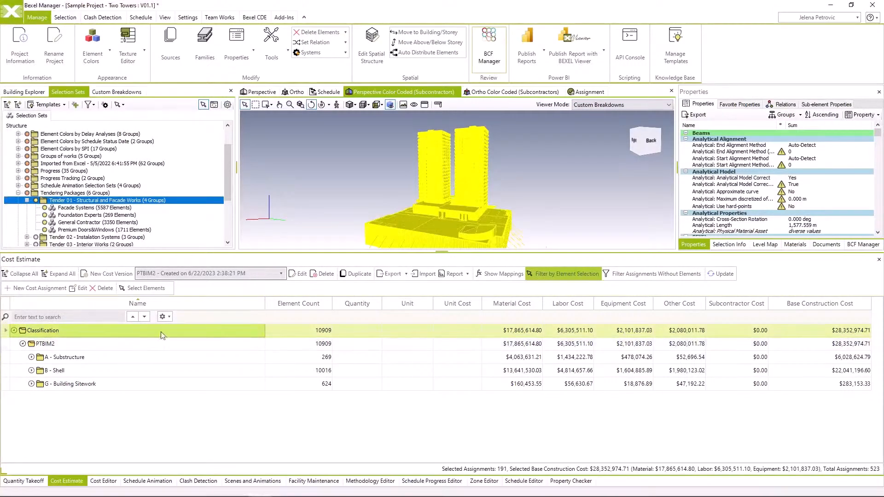
Duplicate the current cost version under the name "PTBIM2 - Version 02"
click(352, 276)
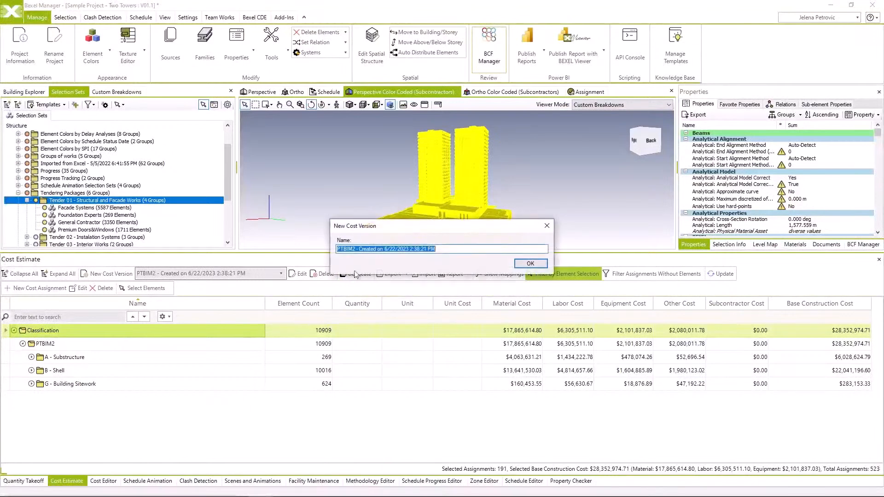
click(406, 248)
drag(441, 250, 358, 250)
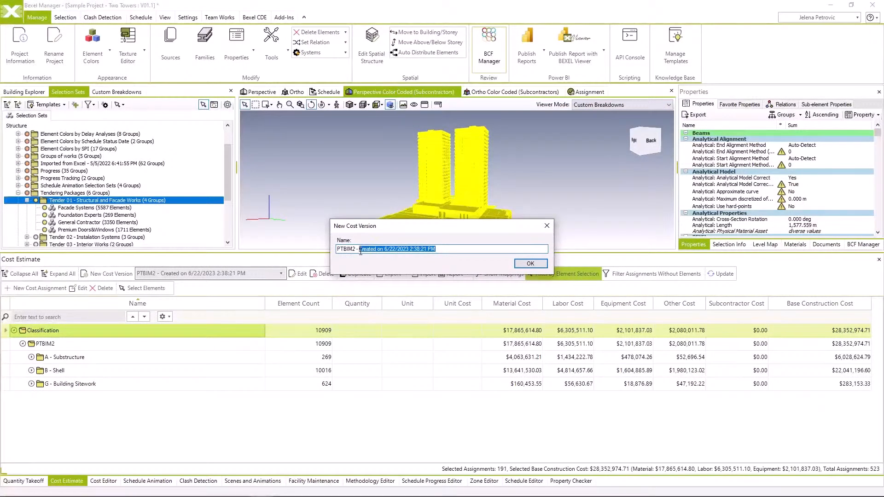
text(Version 02)
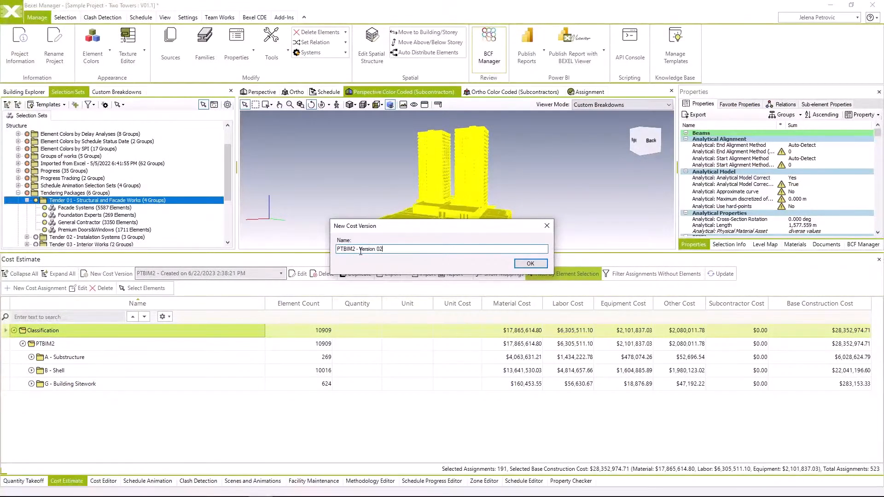
key(Return)
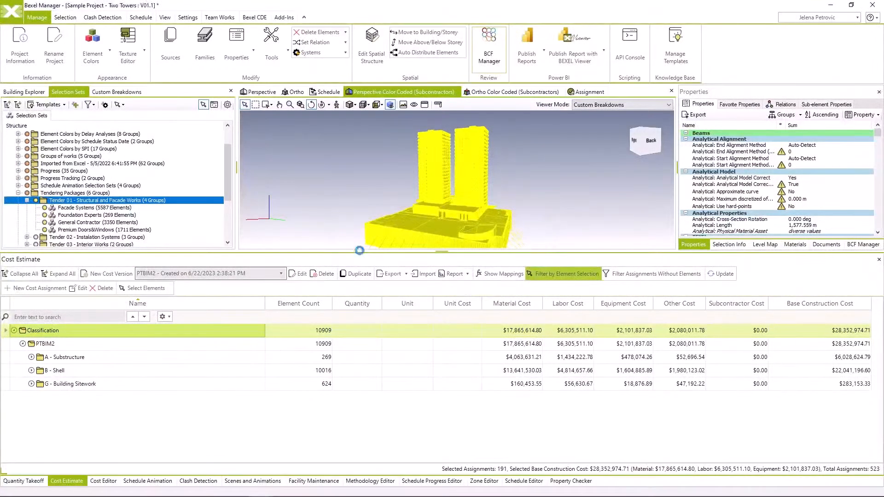
Ungroup the assignments under Classification in the duplicated version, and add a dynamic creation rule for the Tendering Packages selection set folder
right_click(40, 331)
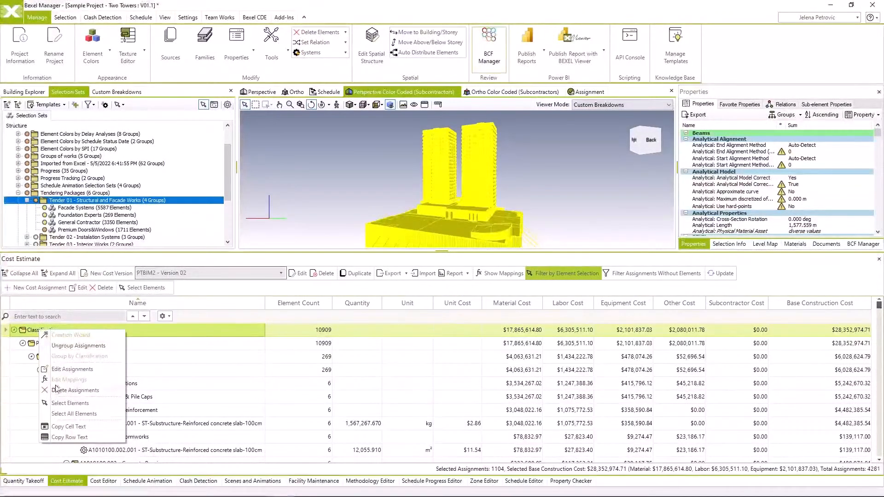
click(70, 346)
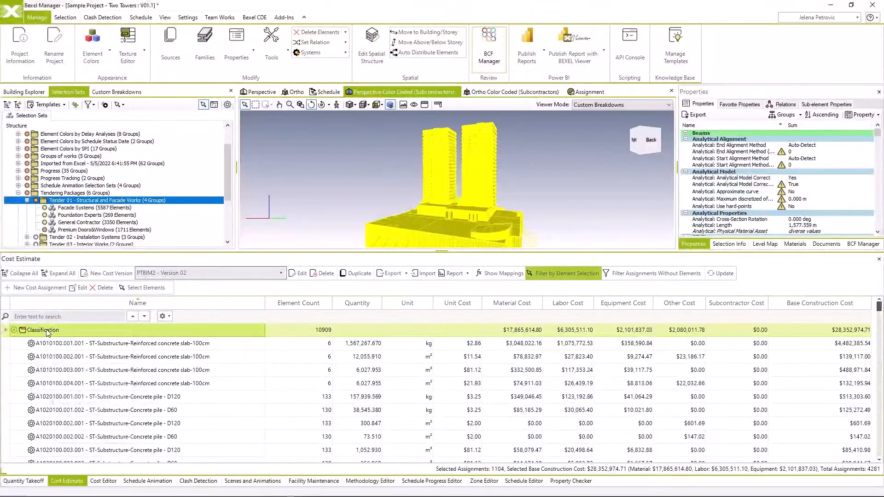
right_click(48, 332)
click(66, 336)
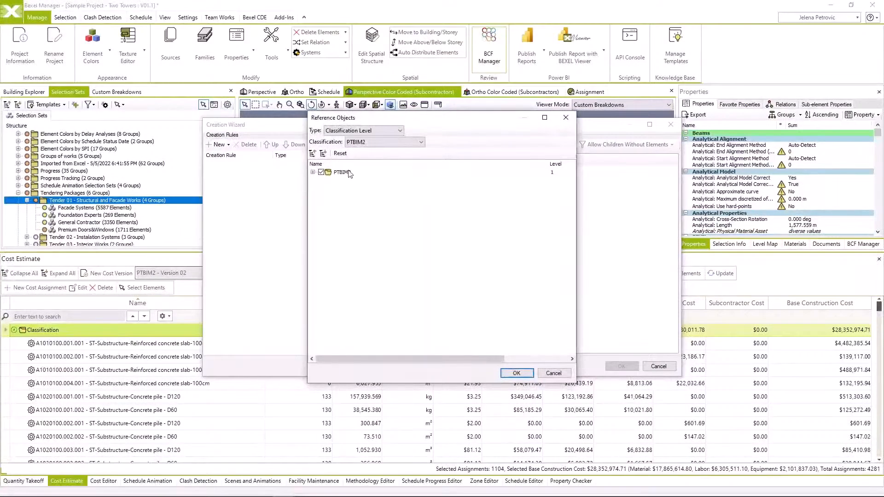
click(358, 131)
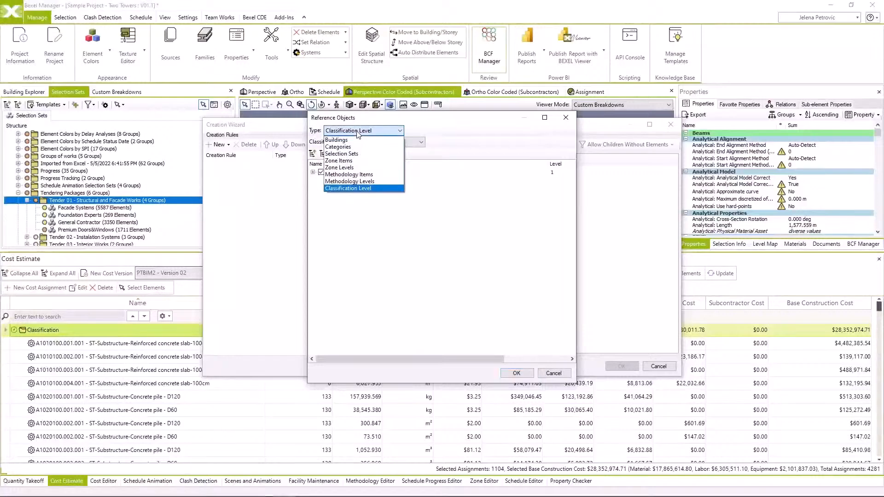
click(346, 154)
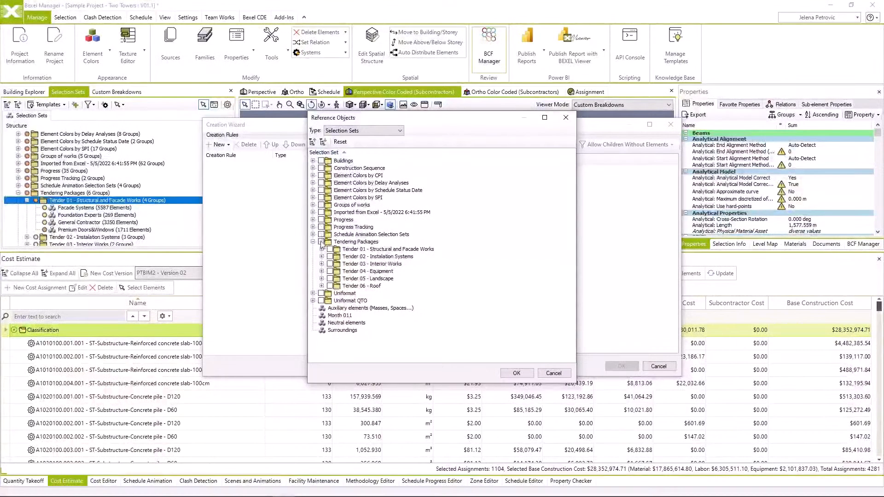
click(321, 242)
click(517, 373)
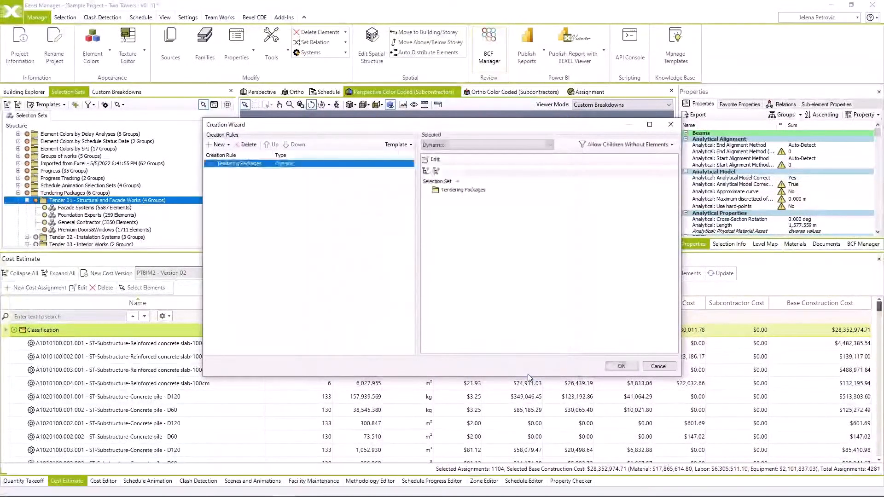
Add a second dynamic creation rule that references the six tender folders, Tender 01 to Tender 06, under Tendering Packages
click(219, 144)
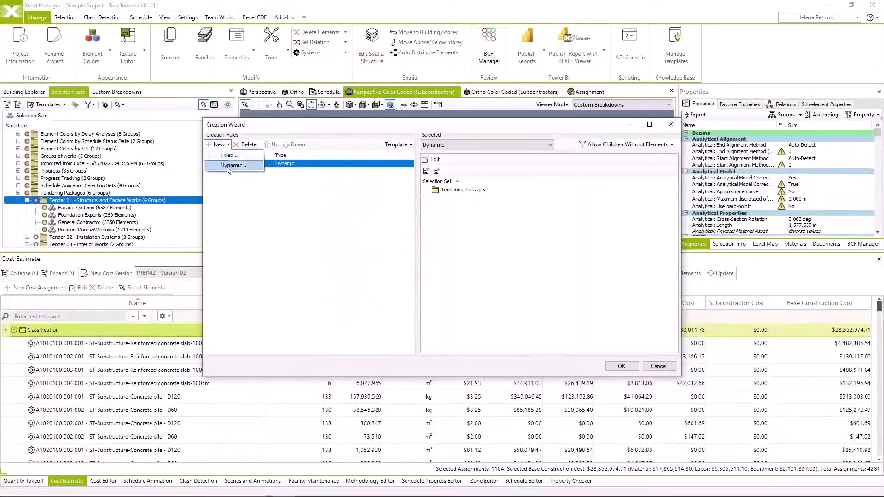
click(230, 165)
click(329, 249)
click(330, 257)
click(329, 264)
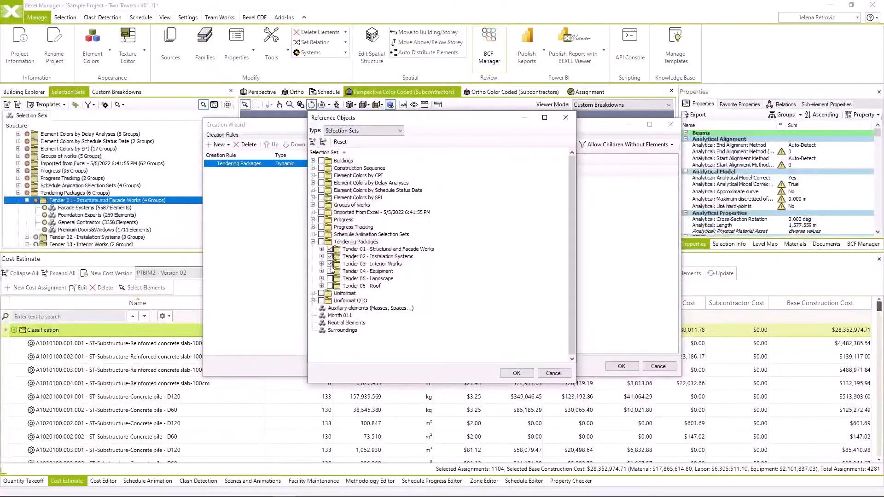
click(329, 264)
click(330, 286)
click(516, 372)
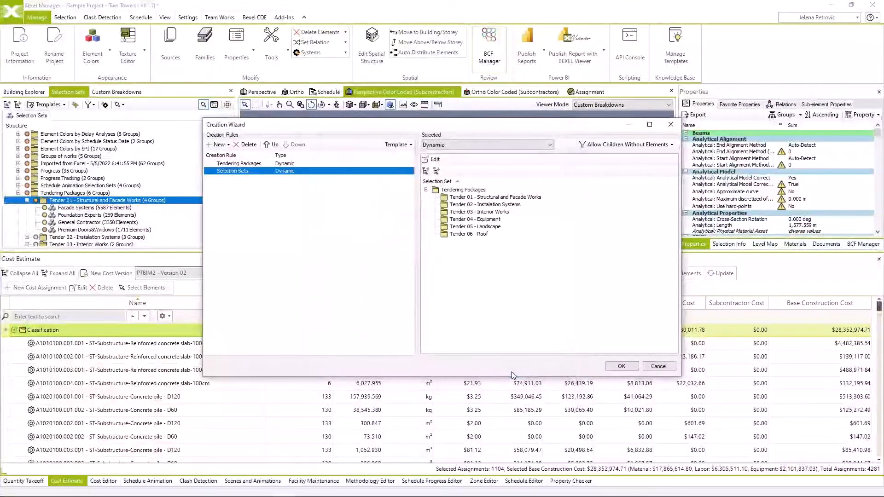
Add a third dynamic creation rule that references level 1 of the PTBIM2 classification
click(226, 145)
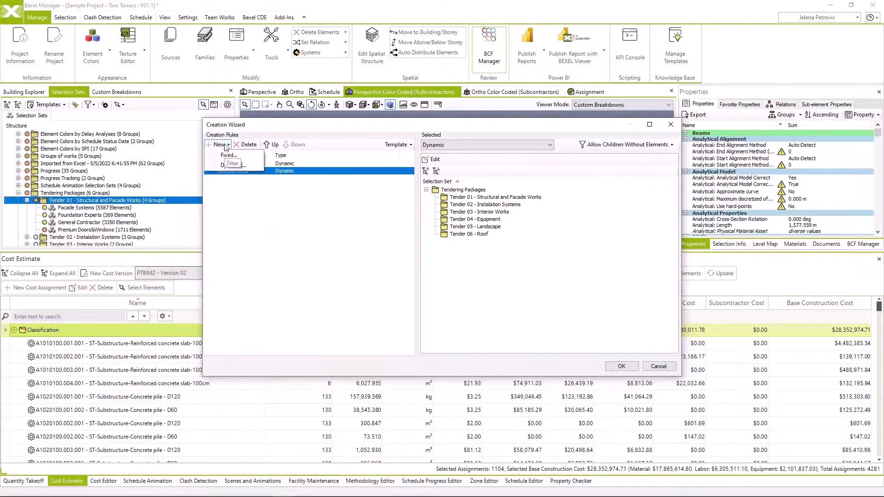
click(224, 163)
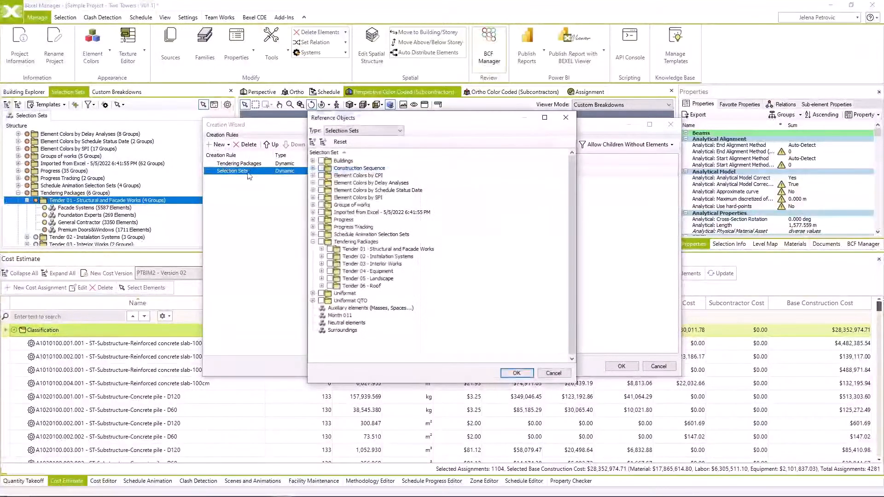
click(338, 131)
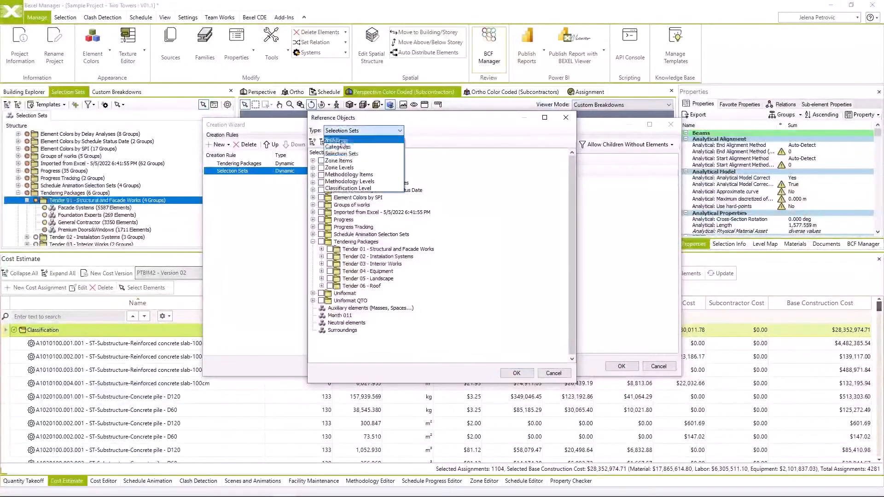
click(350, 189)
click(321, 173)
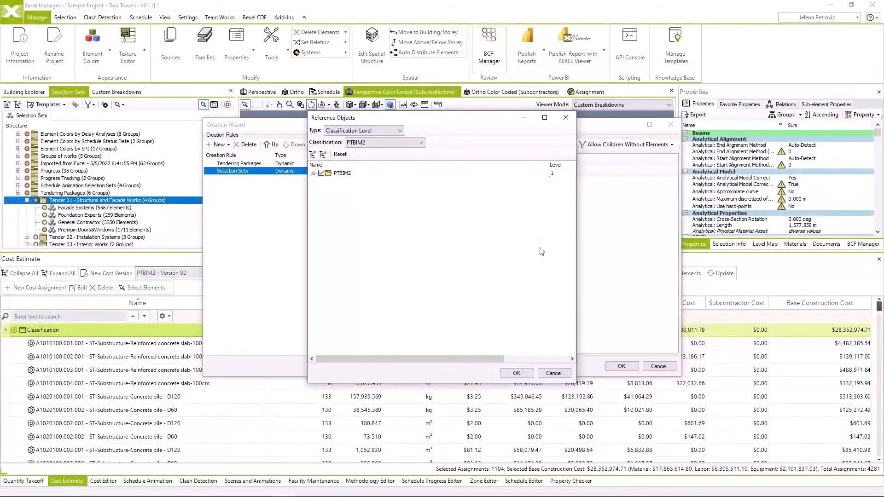
click(517, 372)
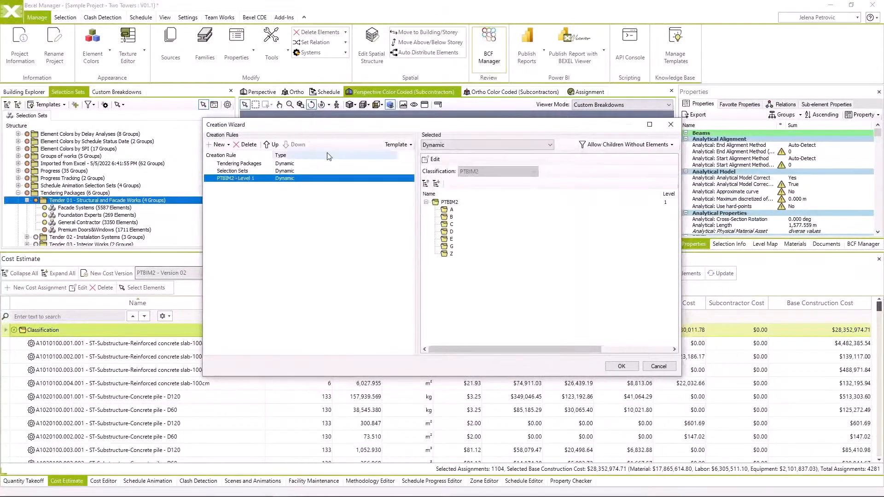
Add another dynamic creation rule for the PTBIM2 classification with its level set to 2
click(226, 144)
click(232, 170)
click(557, 173)
click(556, 172)
text(2)
click(516, 372)
Add a dynamic creation rule for the PTBIM2 classification with its level set to 3
click(229, 145)
click(233, 165)
click(559, 174)
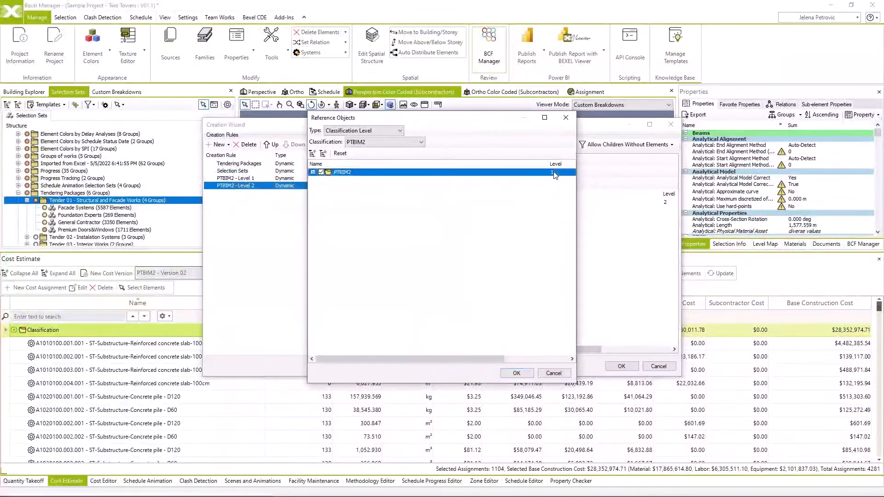
text(3)
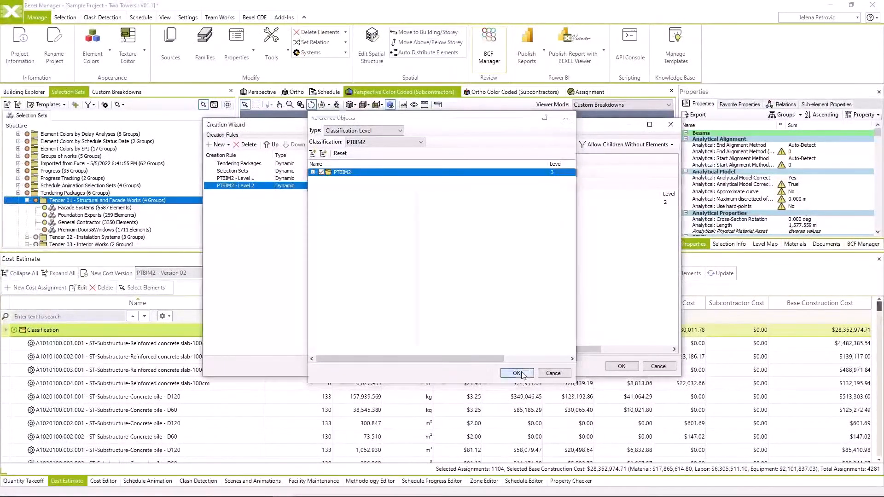
click(516, 373)
Add a dynamic creation rule for PTBIM2 classification level 4, and apply all the creation rules to regroup the cost assignments
click(229, 145)
click(233, 164)
click(557, 175)
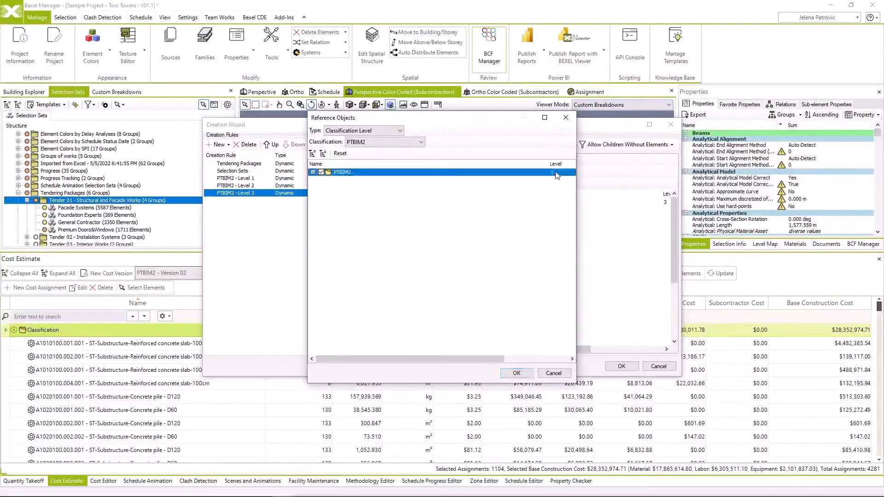
text(4)
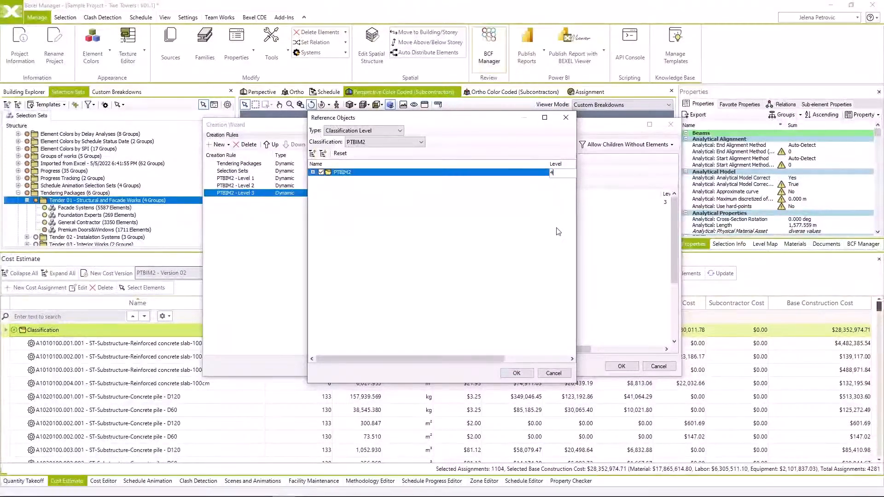
click(517, 372)
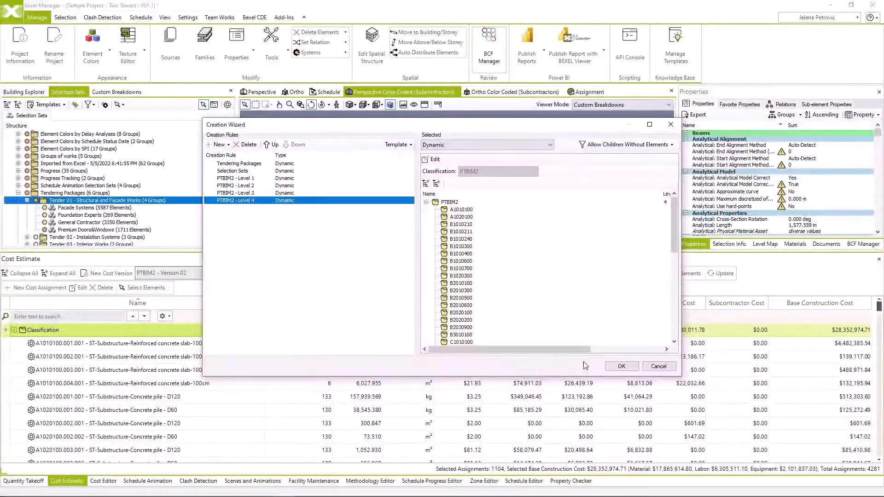
click(621, 366)
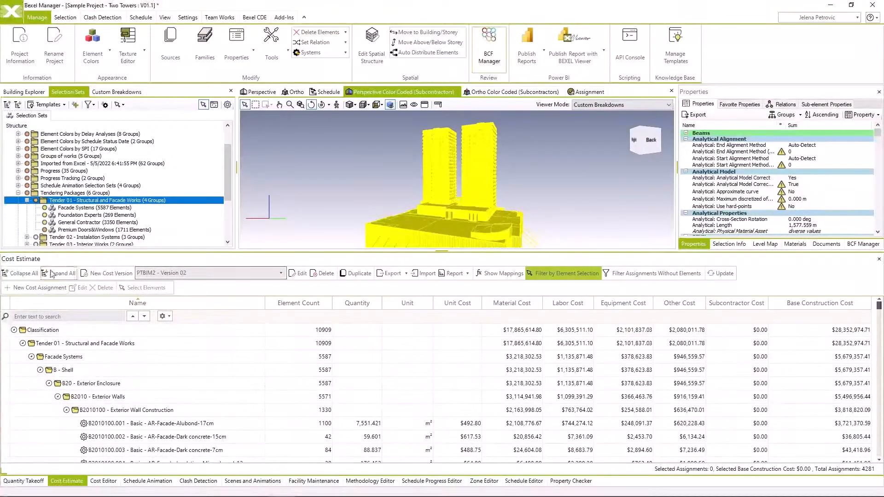
Collapse the cost tree to the groups under Tender 01 - Structural and Facade Works, and turn off filtering by element selection
click(21, 273)
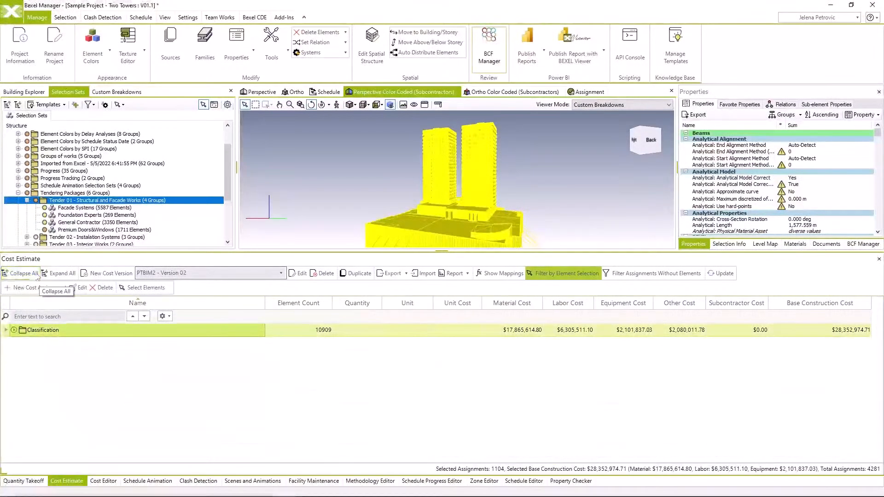
click(14, 330)
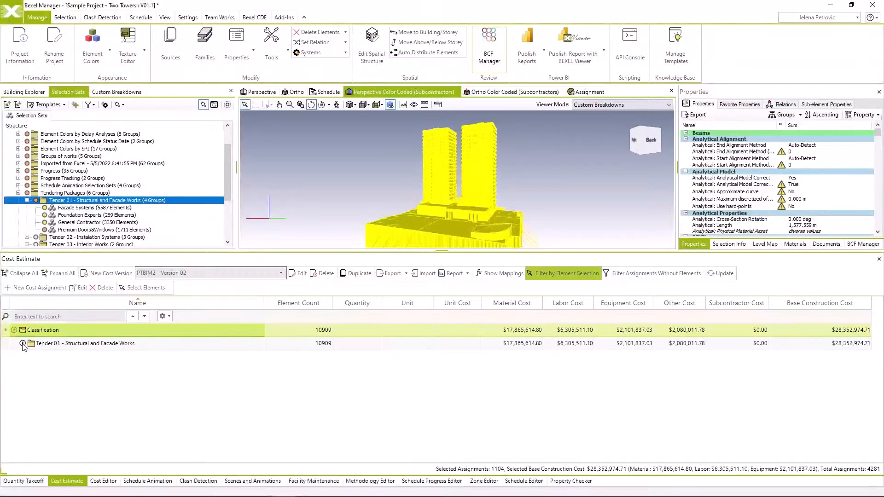
click(22, 344)
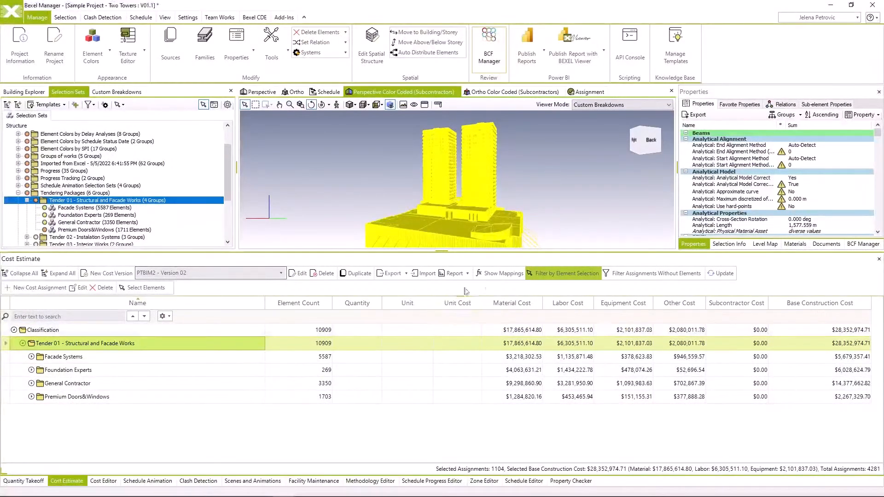
click(536, 273)
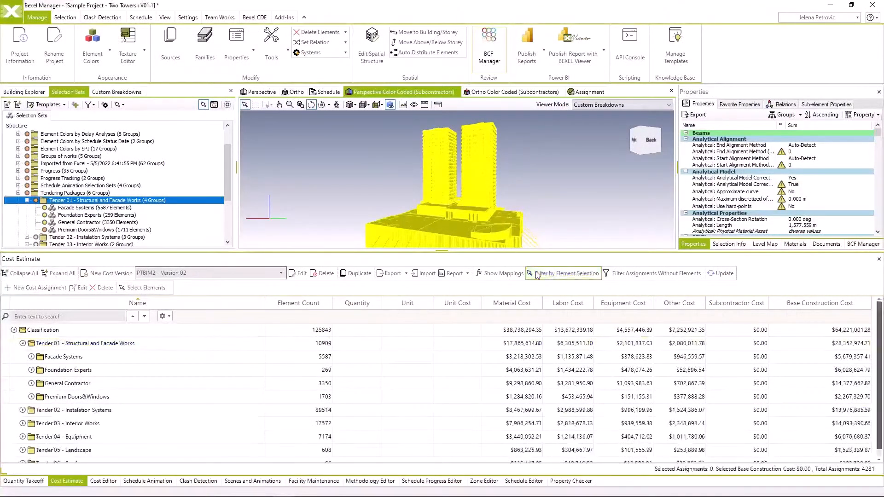
Select the model elements of Facade Systems, General Contractor and Foundation Experts in turn, and finally those of the whole Tender 01 group
click(68, 358)
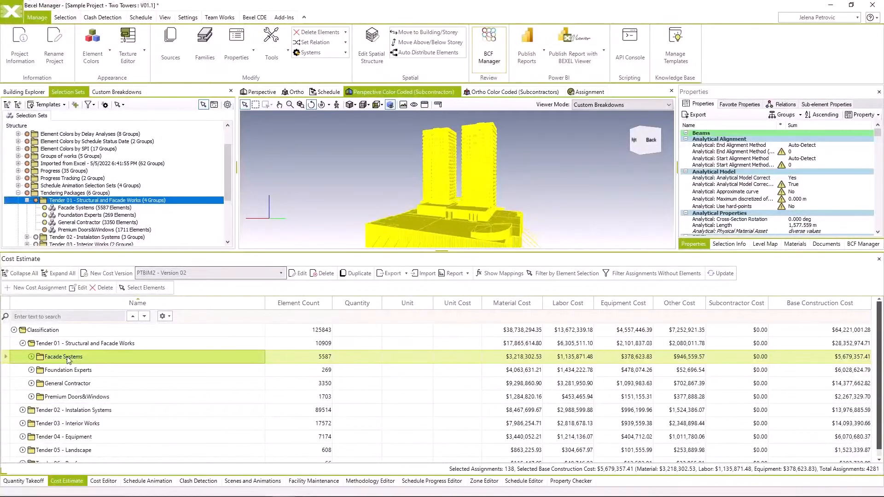
right_click(68, 359)
click(101, 434)
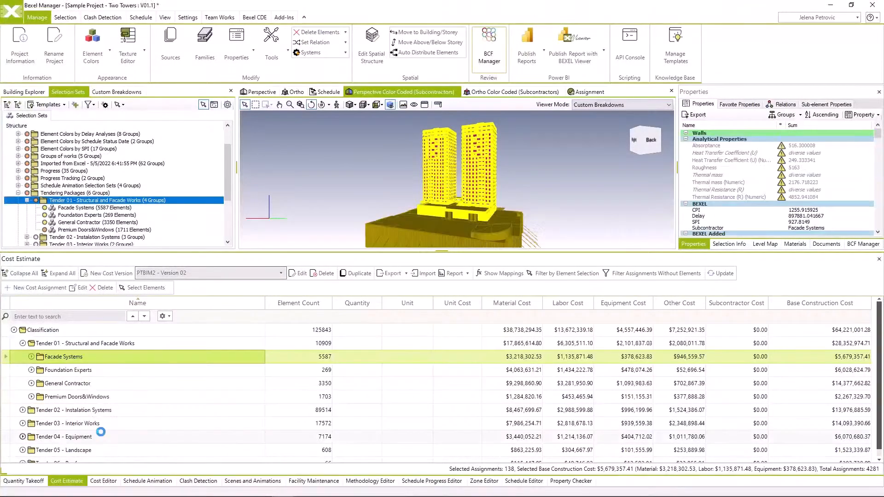
right_click(84, 385)
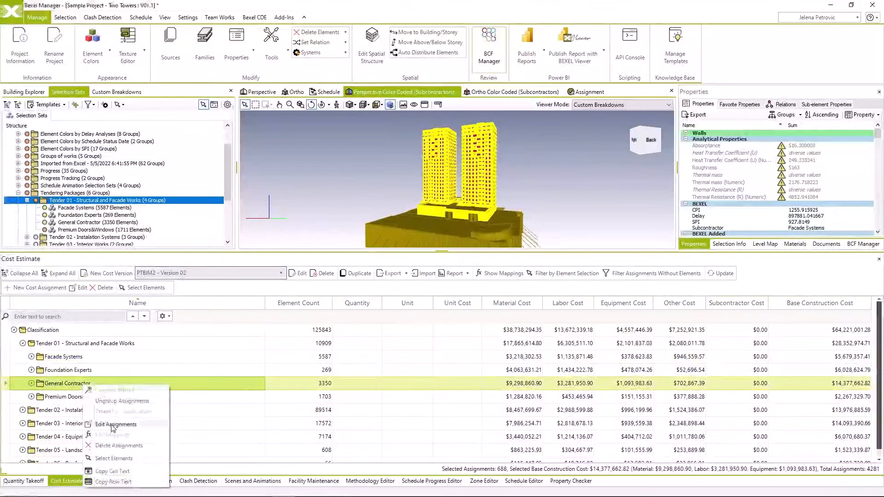
click(119, 460)
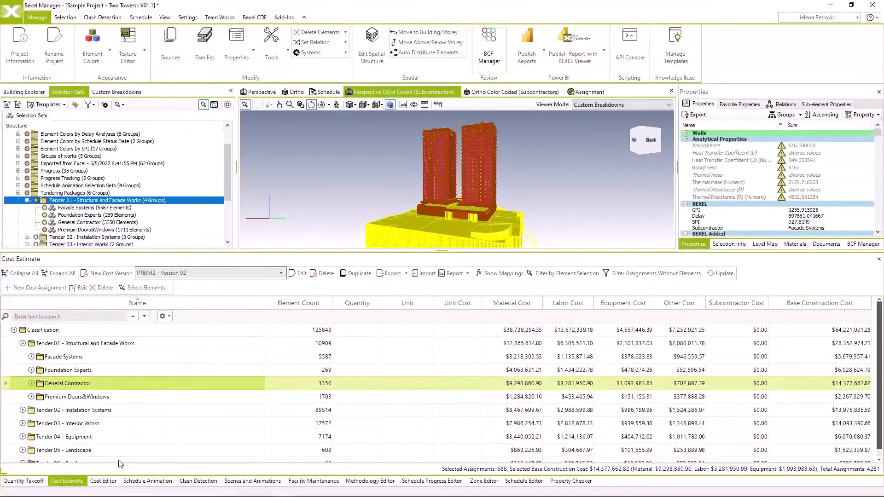
click(69, 370)
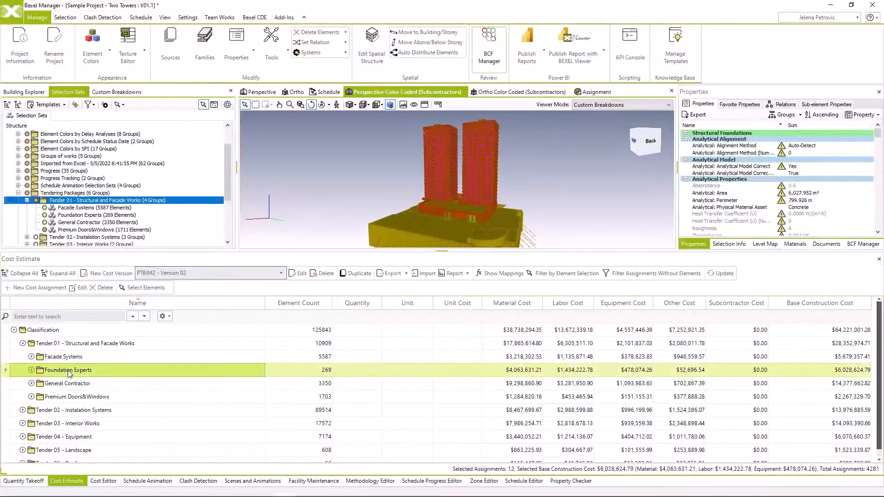
click(69, 344)
right_click(69, 345)
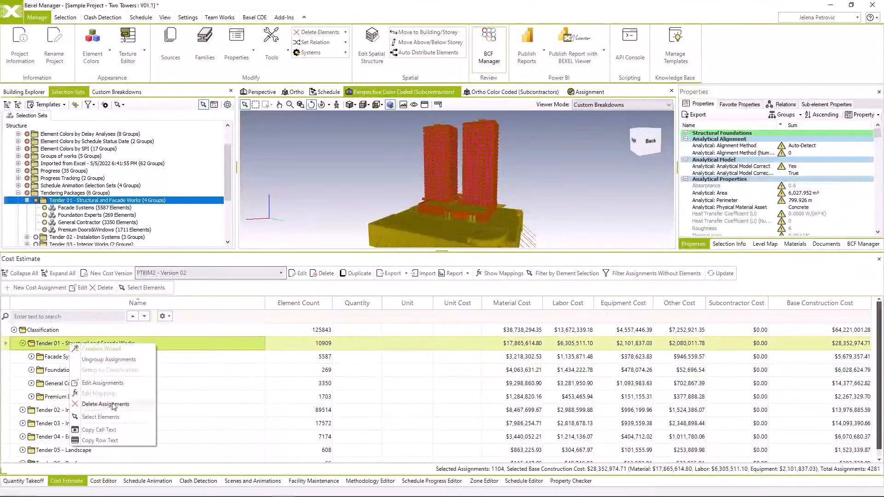
click(100, 416)
Activate the PTBIM2 cost version created on 6/22/2023 and rename it "PTBIM2 - Version 01"
click(281, 273)
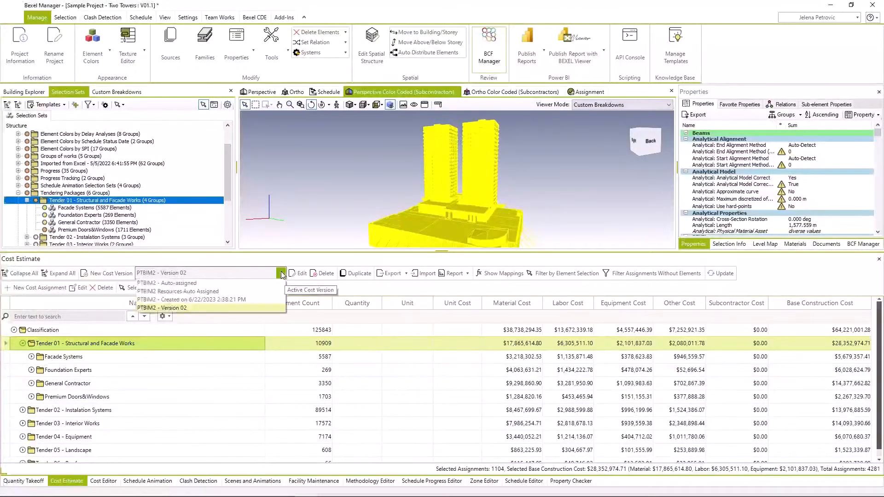
click(207, 300)
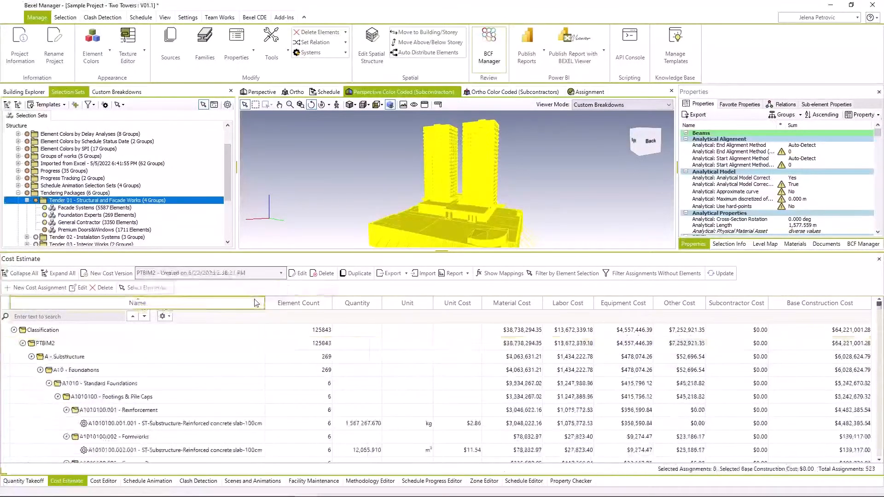
click(303, 274)
drag(452, 249, 361, 251)
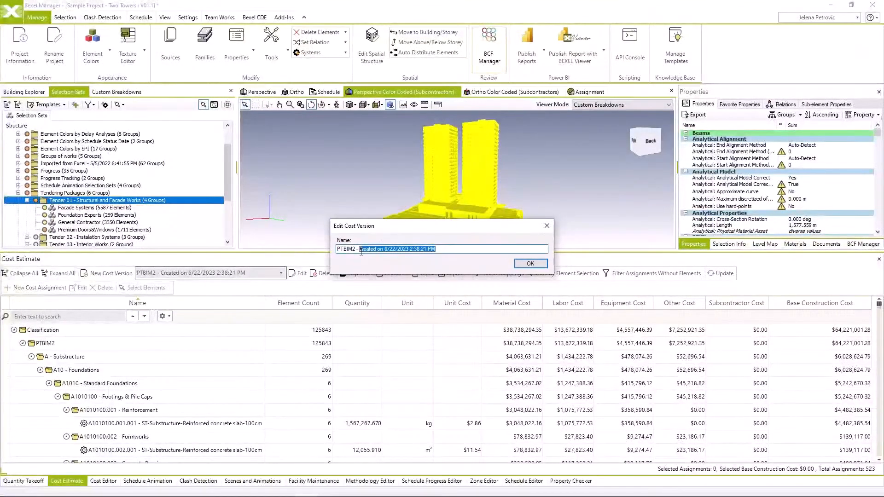
text(Version 01)
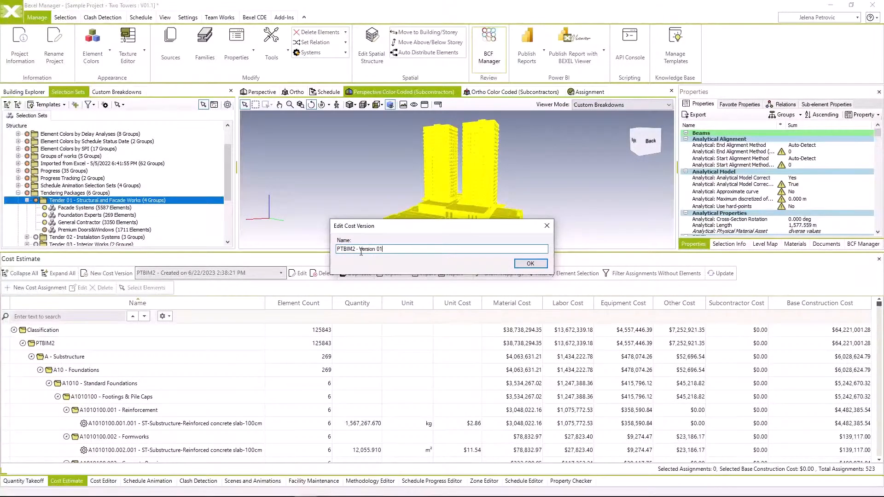
key(Return)
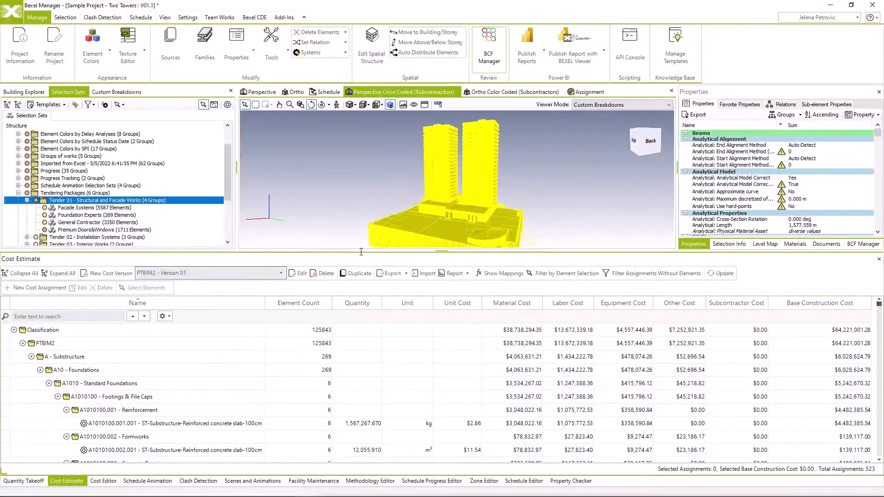
Make "PTBIM2 - Version 02" the active cost version and reduce its tree to the groups under Tender 01
click(281, 273)
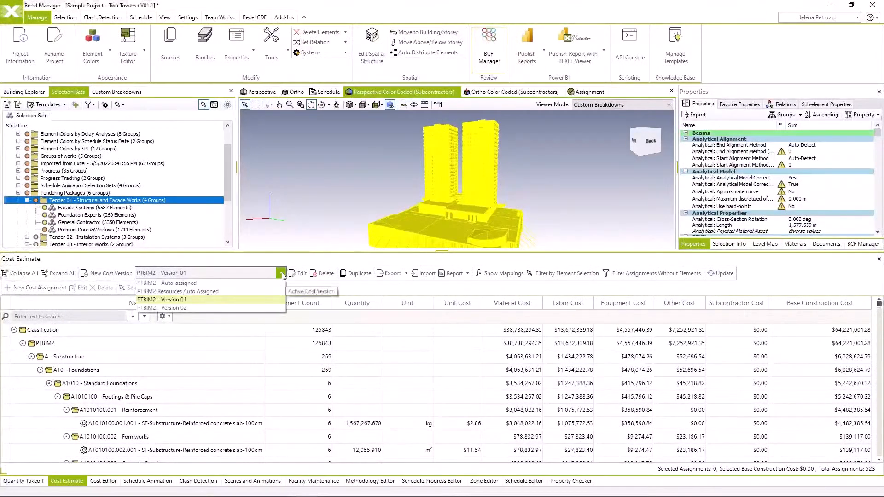
click(249, 308)
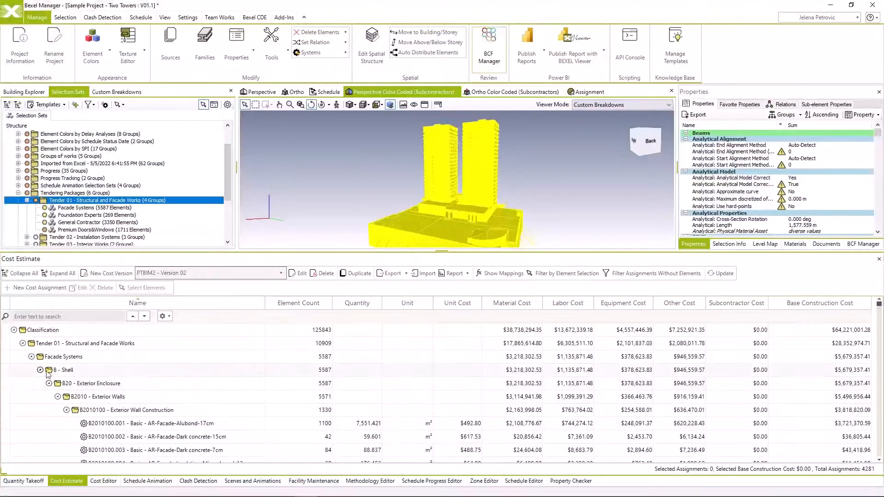
click(68, 357)
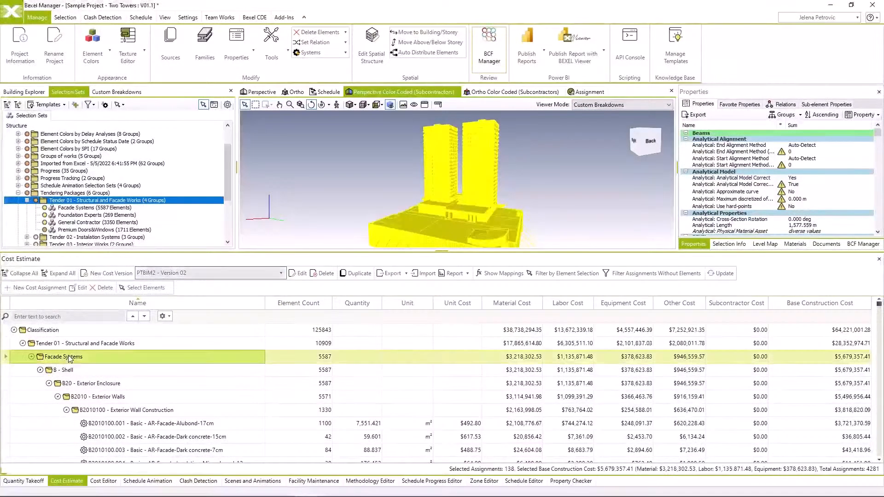
click(26, 274)
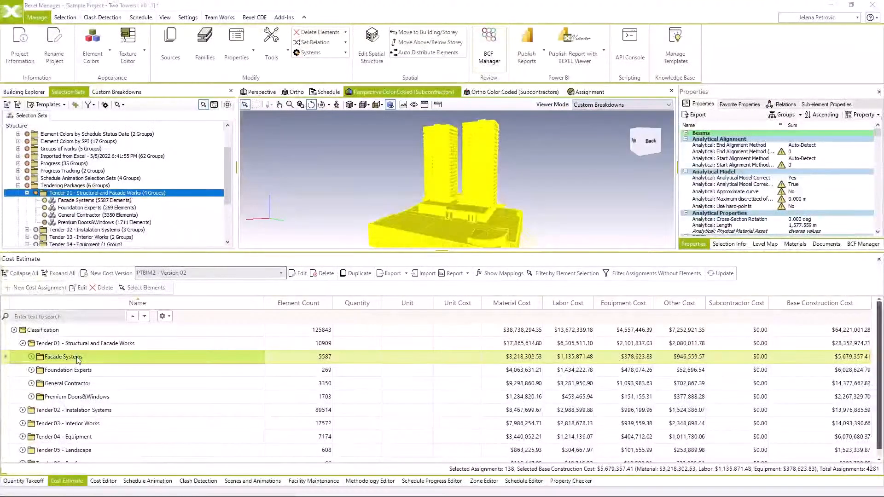
Display the custom breakdowns and examine the two towers color-coded by Uniformat Assembly Code
click(114, 92)
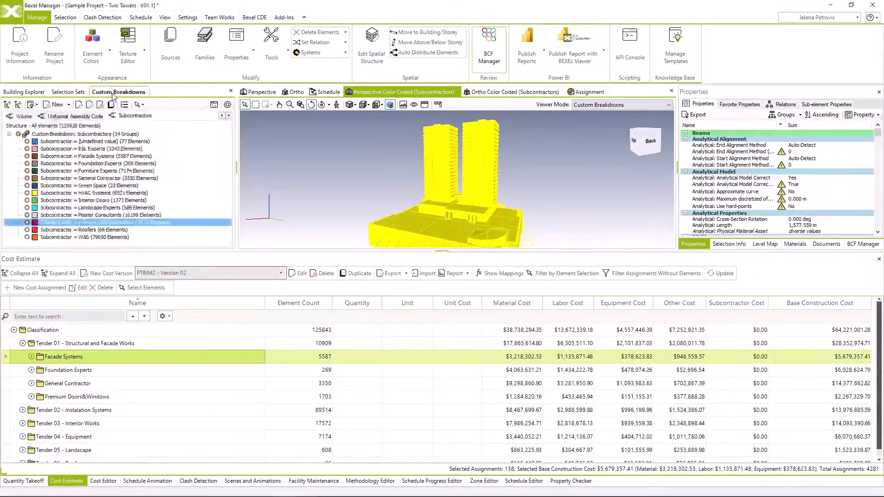
click(440, 164)
mouse_move(441, 164)
mouse_down()
mouse_move(480, 170)
mouse_move(431, 178)
mouse_up()
scroll(473, 186, up, 3)
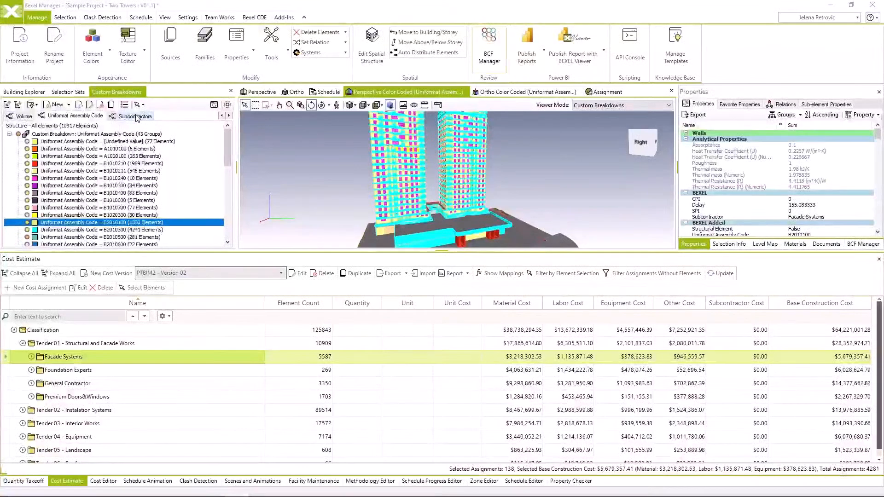
Select all model elements assigned to Tender 01 - Structural and Facade Works in the cost estimate and inspect them in 3D
right_click(89, 347)
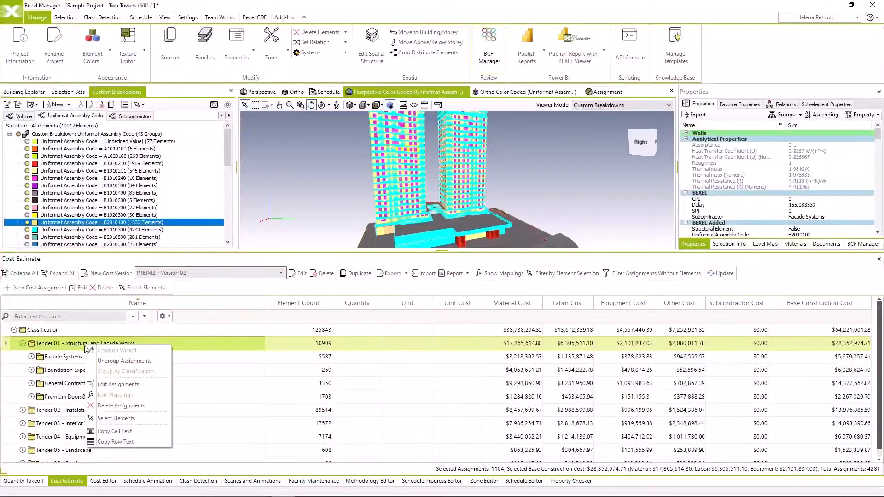
click(121, 419)
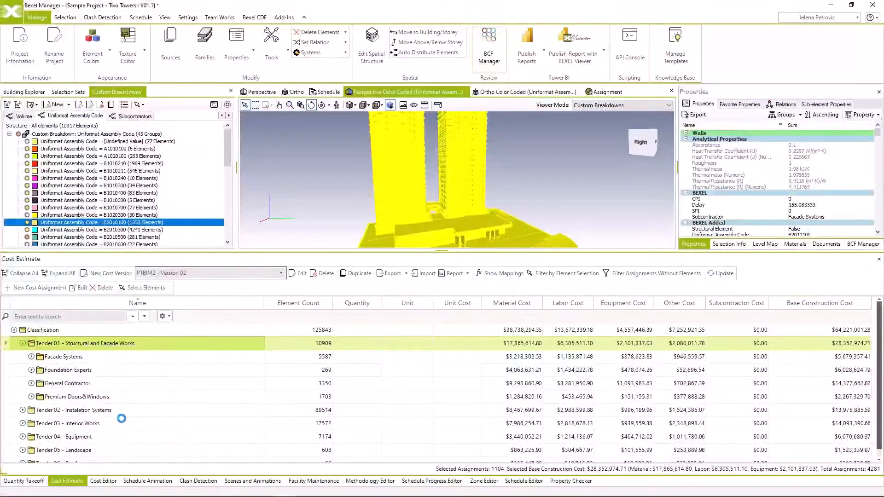
drag(360, 170, 418, 203)
scroll(366, 175, down, 2)
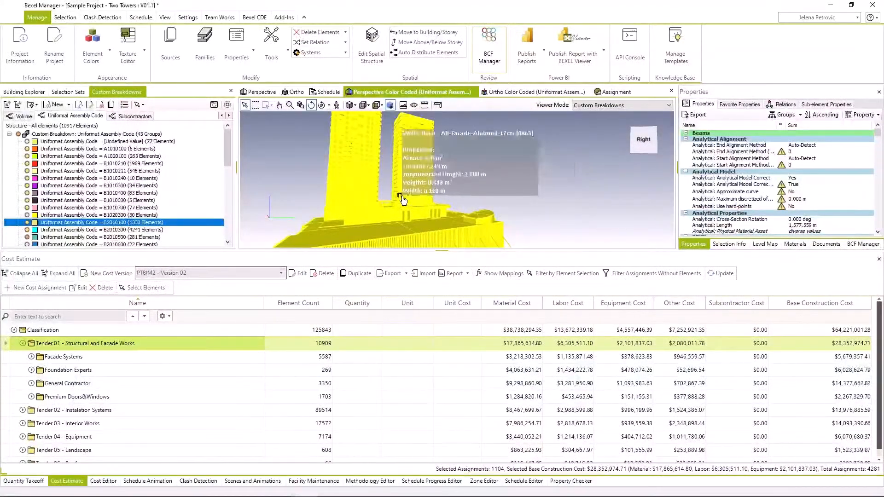
drag(402, 199, 364, 206)
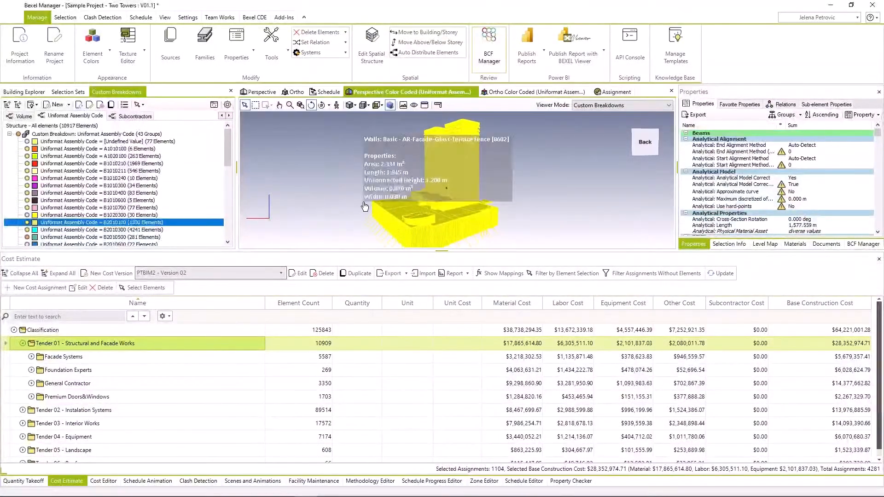
Start publishing a new project version to Bexel CDE, keeping Sample-Two Towers as the target project
click(248, 19)
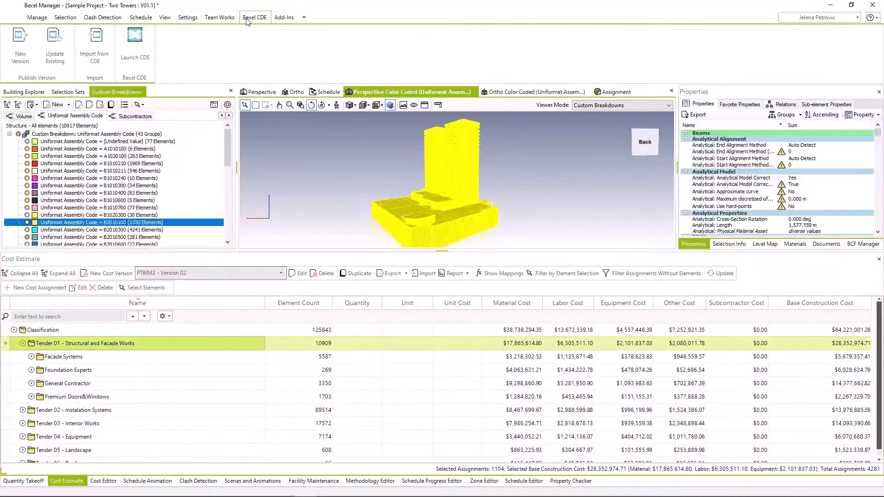
click(17, 58)
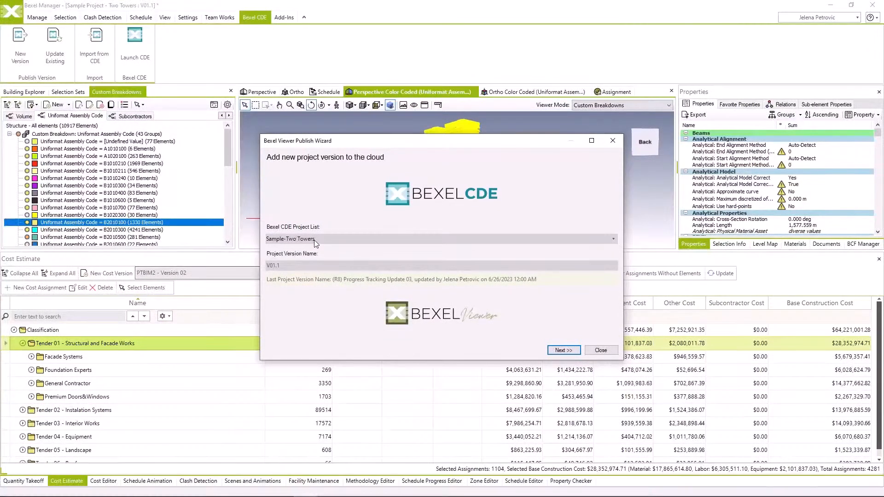
click(314, 240)
scroll(387, 300, up, 5)
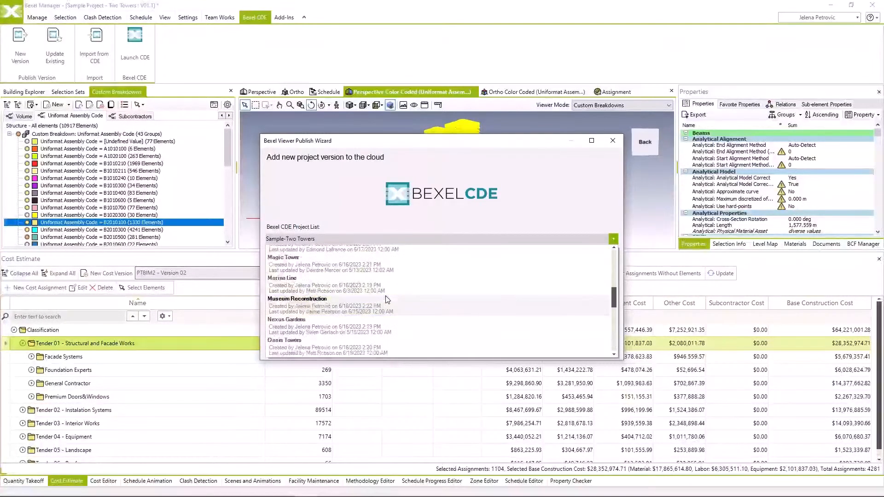
scroll(387, 300, up, 5)
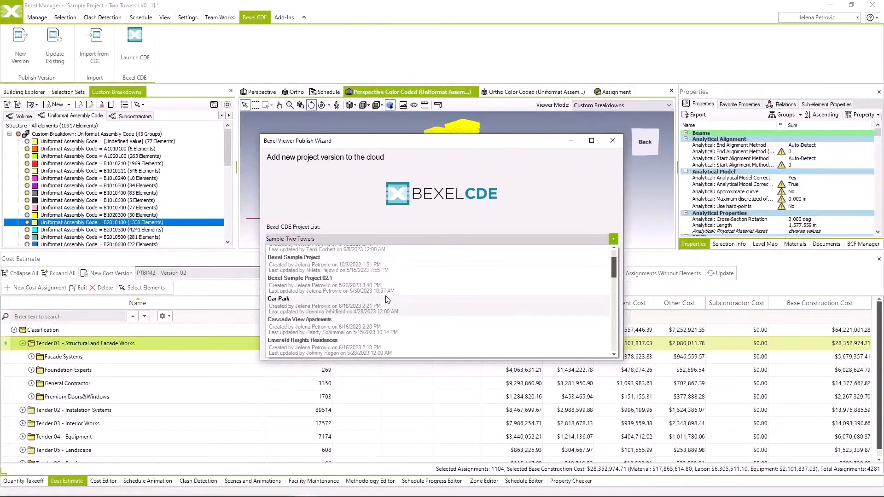
scroll(386, 299, up, 1)
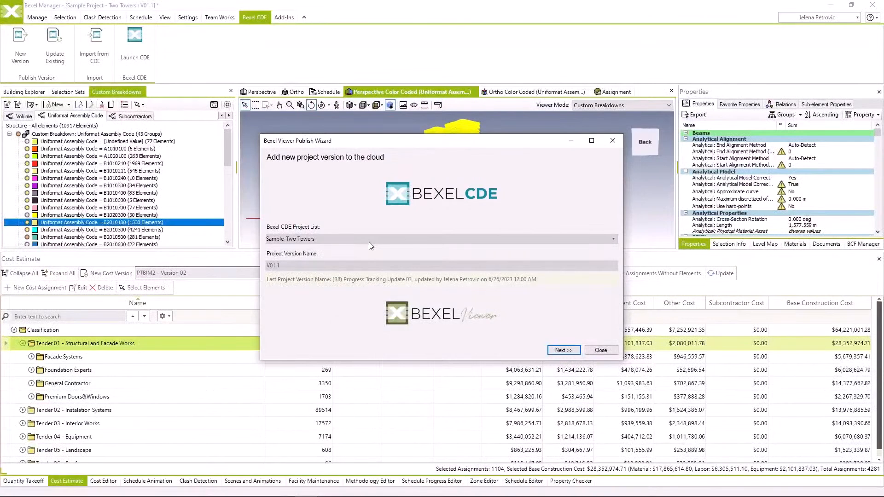
Name the project version "Tender 01 - Structural and Facade Works" and proceed to the publish options
click(370, 266)
double_click(289, 267)
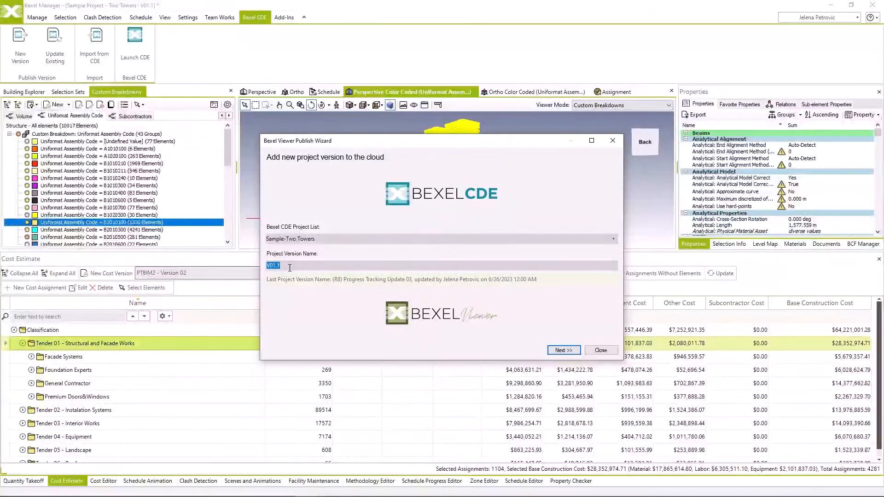
text(Tender 01 - Structural and Facade Works)
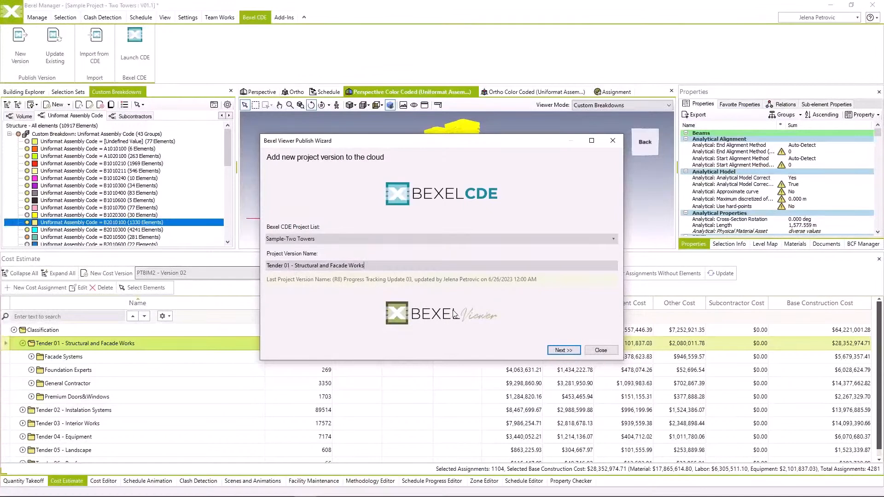
click(559, 351)
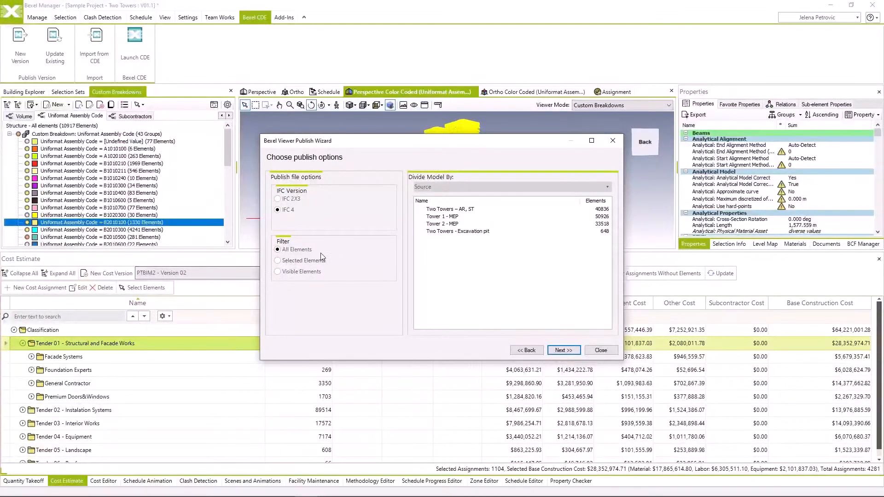
Limit publishing to Selected Elements and divide the model by the Tender 01 - Structural and Facade Works selection set folder under Tendering Packages
click(278, 261)
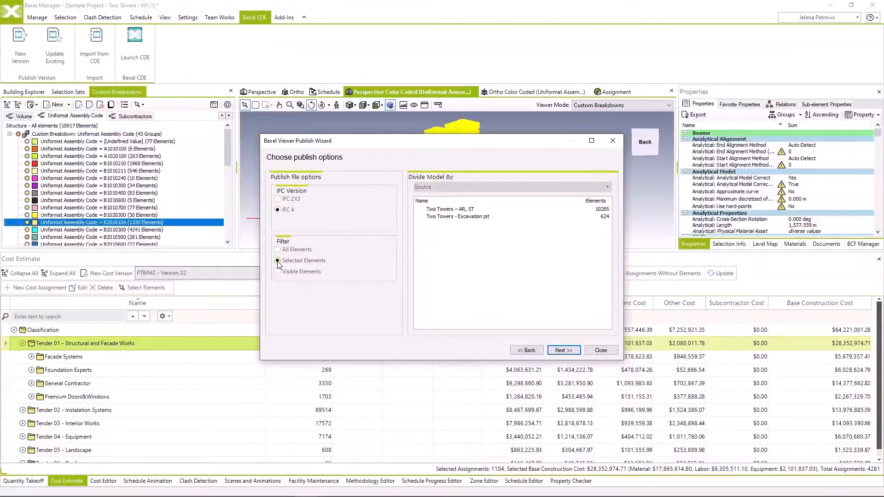
click(437, 187)
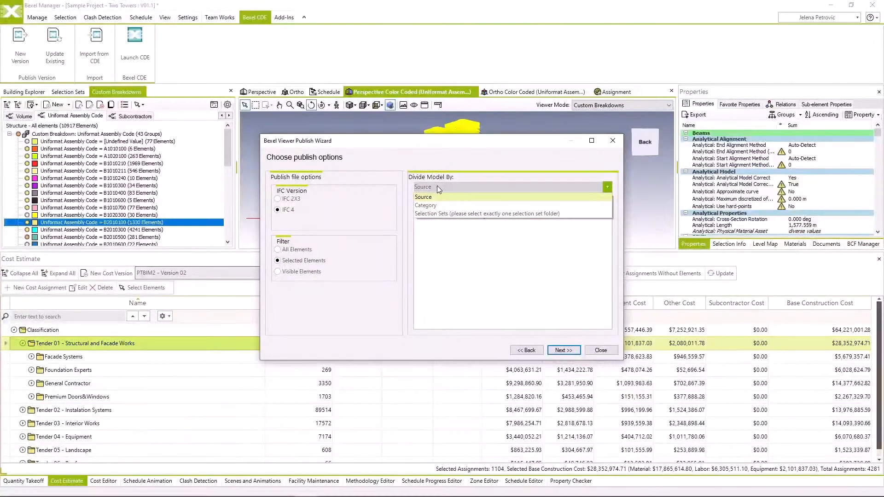
click(435, 214)
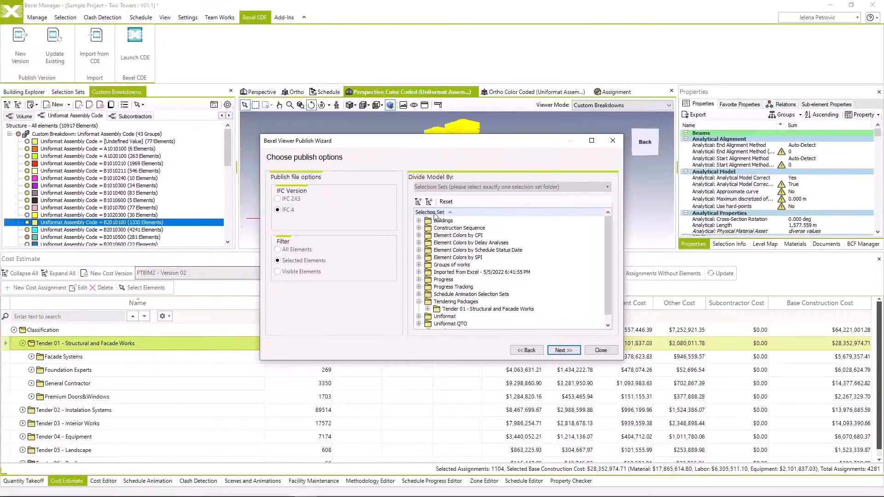
scroll(436, 217, down, 1)
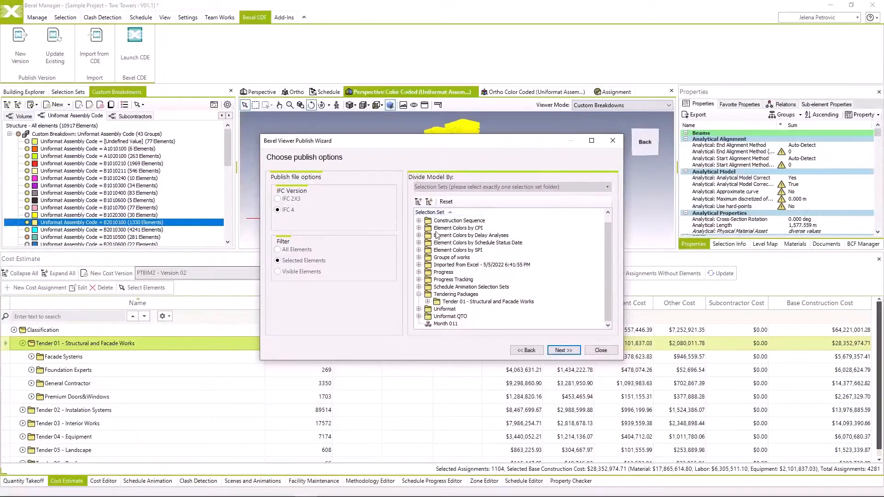
click(449, 303)
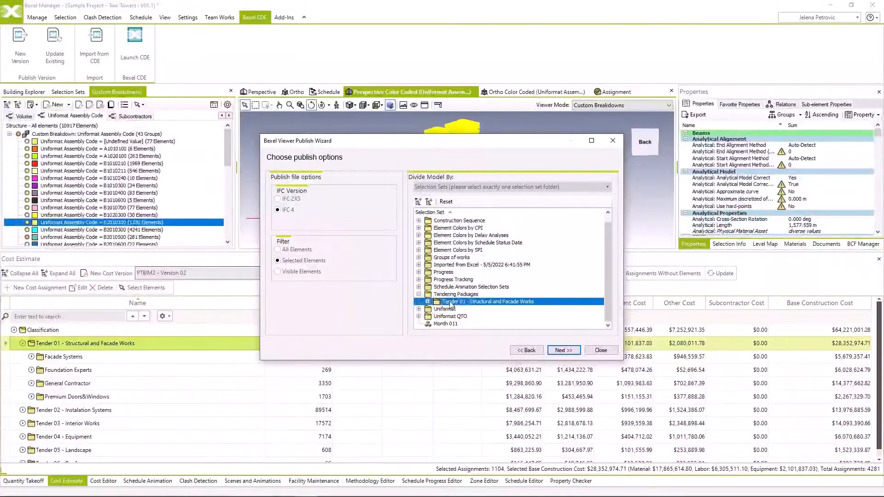
click(427, 302)
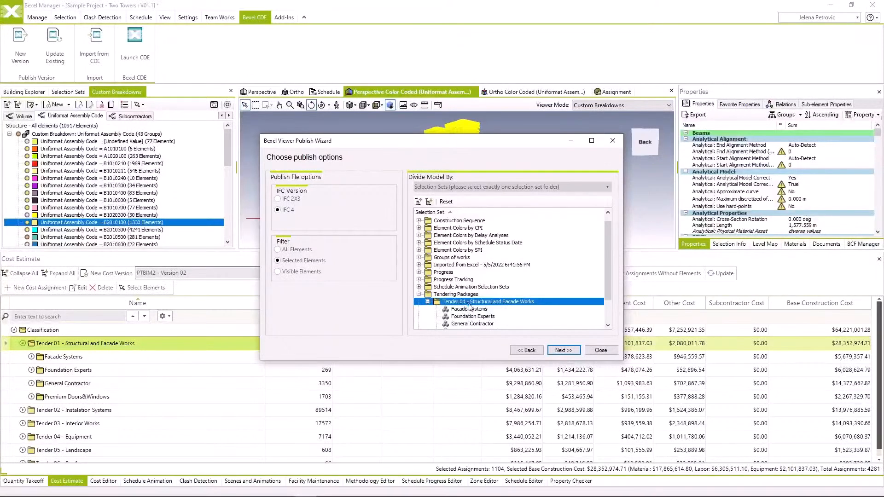
scroll(469, 307, down, 1)
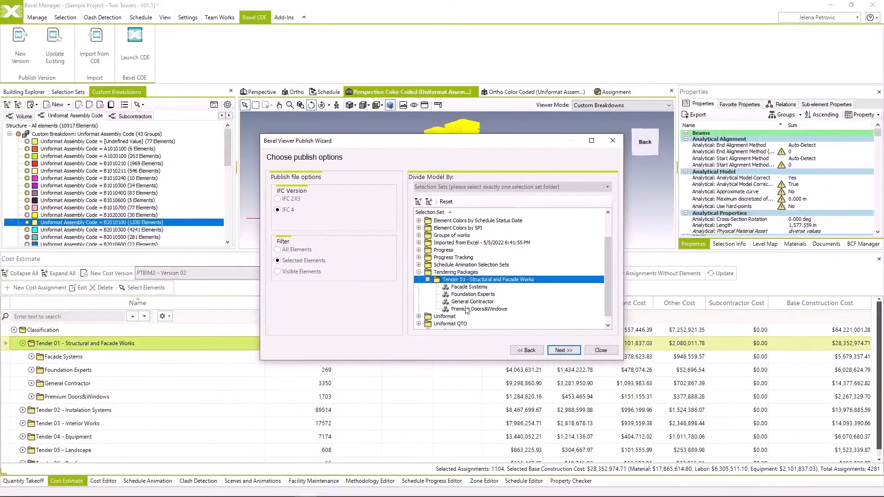
click(564, 350)
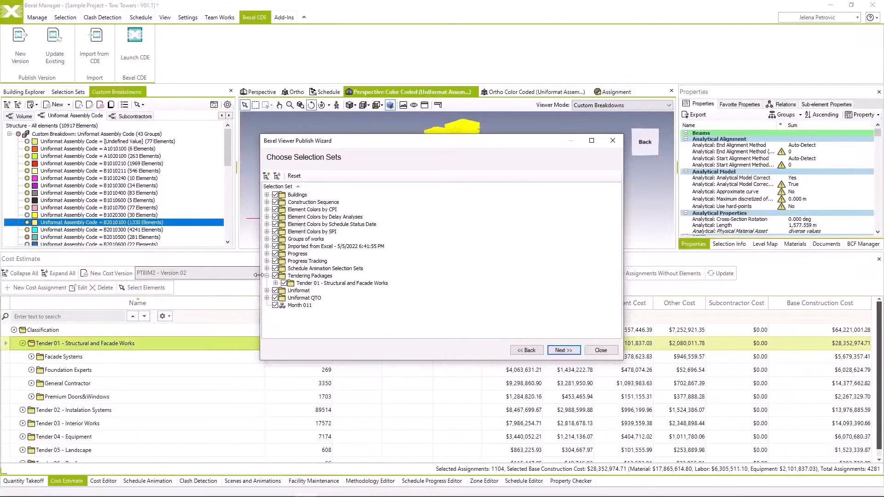
Publish the version with all selection sets and all custom breakdowns included
click(275, 283)
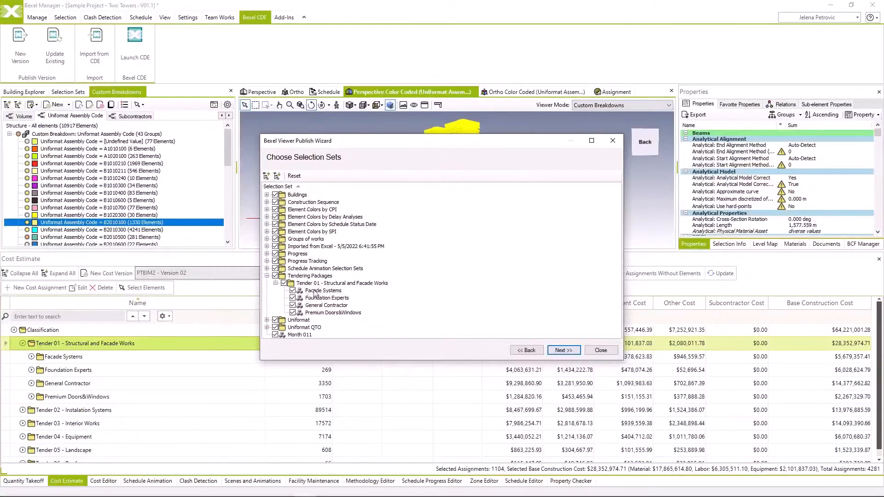
click(557, 350)
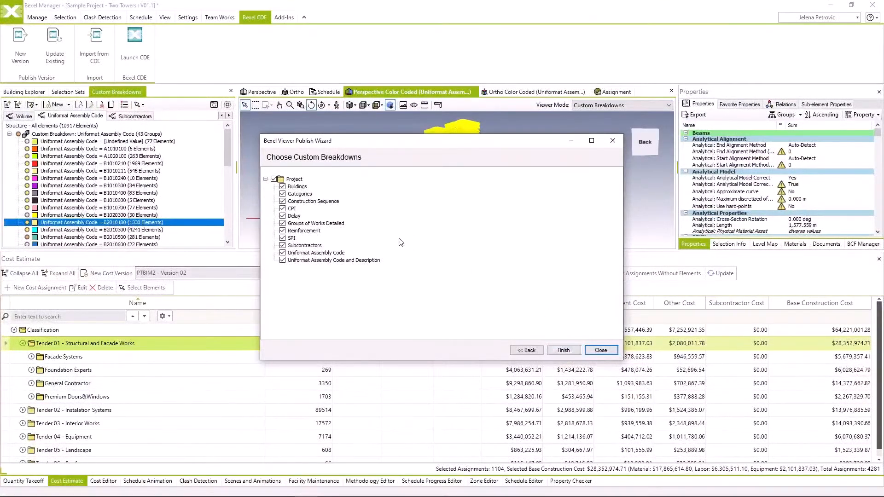
click(297, 246)
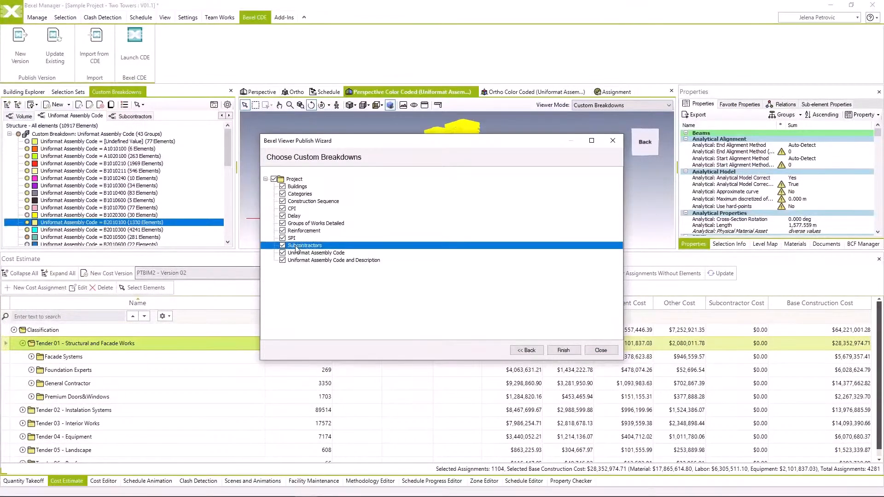
click(300, 254)
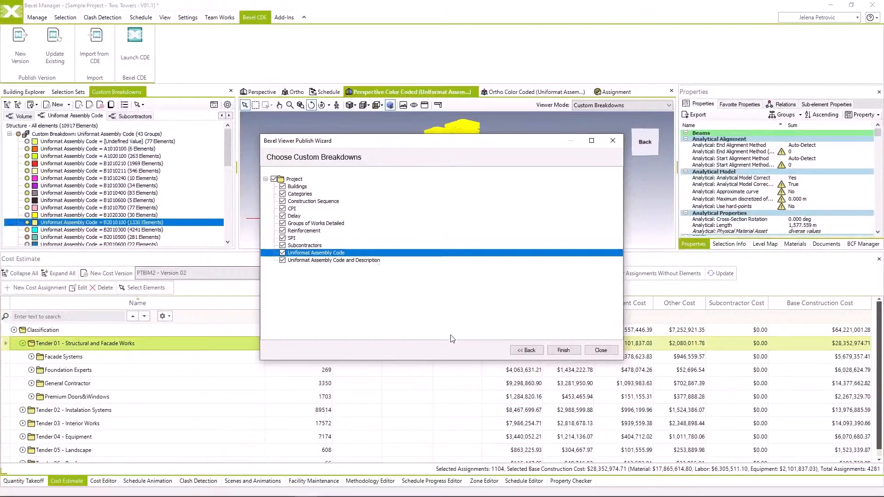
click(558, 350)
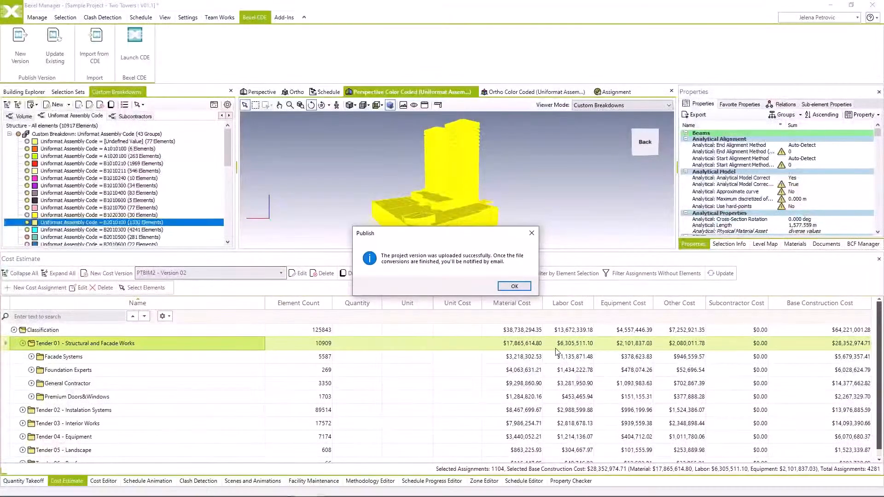
click(517, 288)
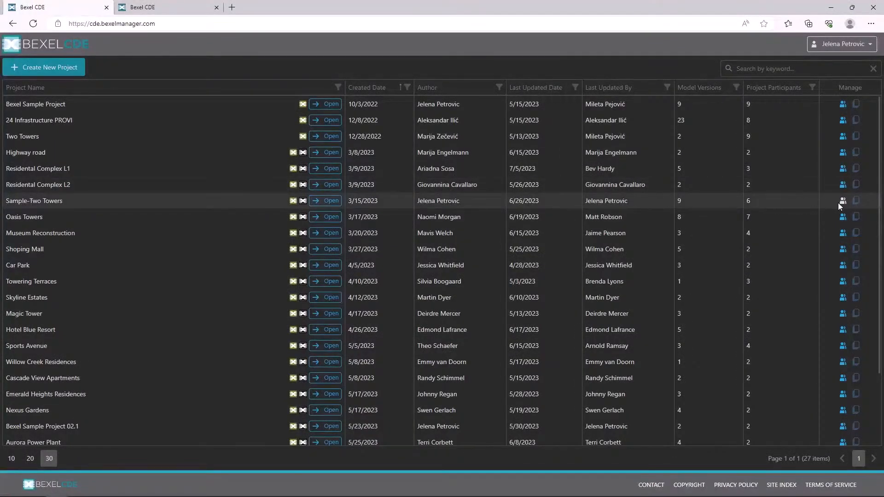
In Bexel CDE, open the Tender 01 - Structural and Facade Works version of Sample-Two Towers and view the model by the Subcontractors breakdown
click(858, 205)
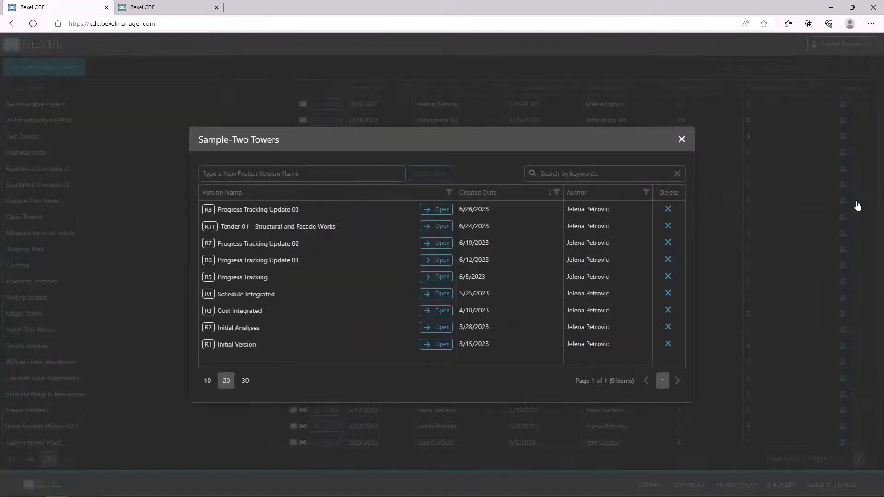
click(431, 226)
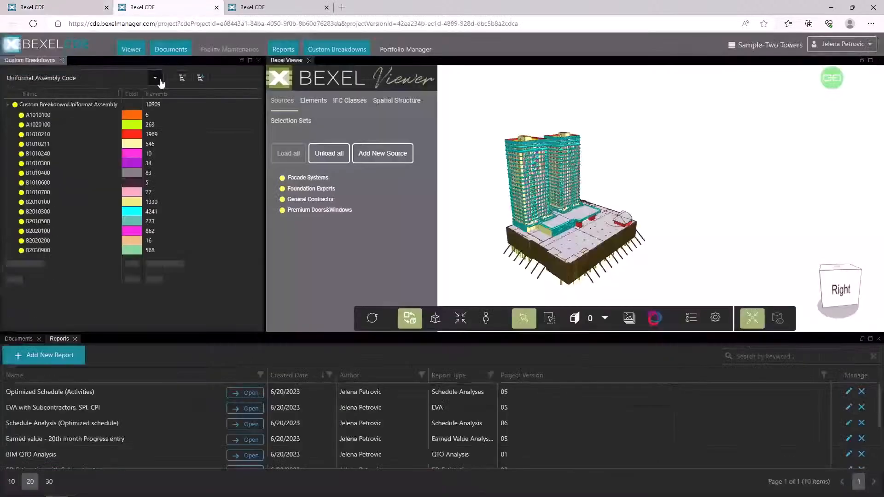
click(155, 79)
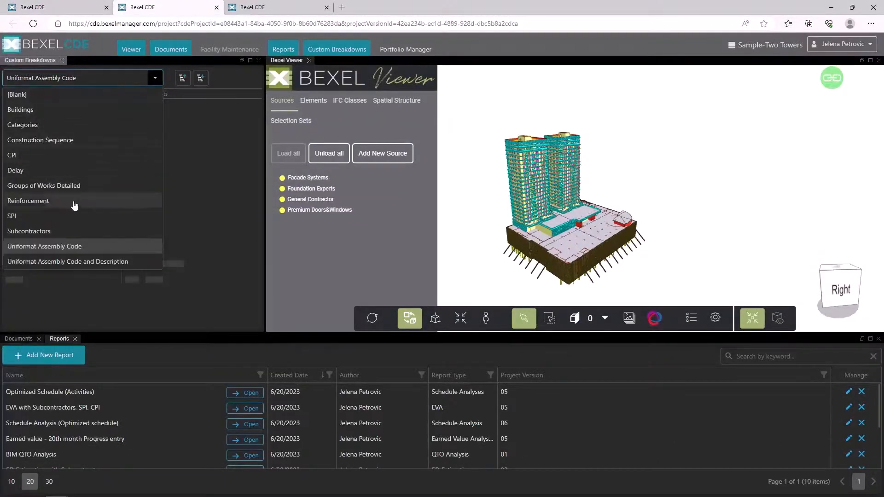
click(66, 232)
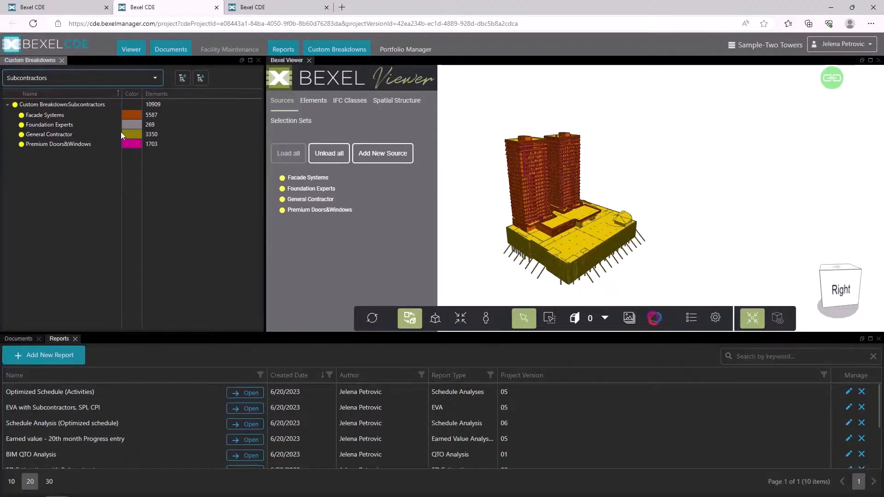
scroll(609, 186, up, 10)
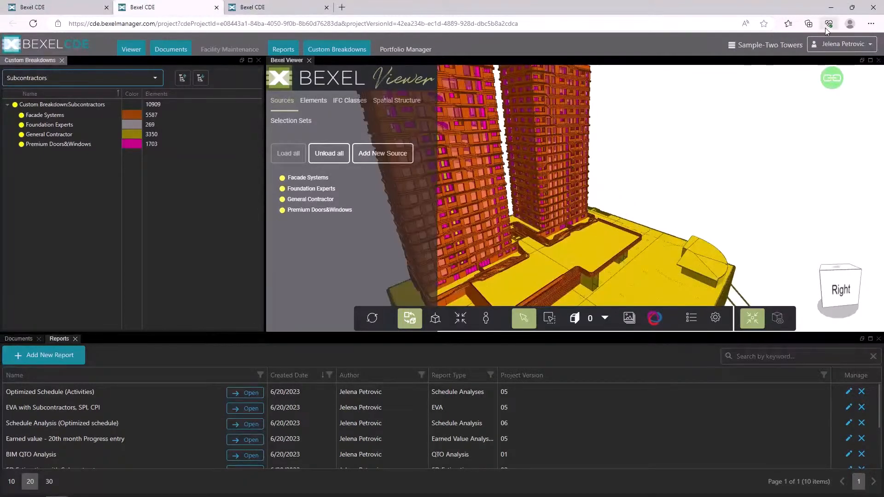
Switch to Bexel Manager and start a 5D Estimation template export for a Power BI report with BEXEL Viewer
click(829, 9)
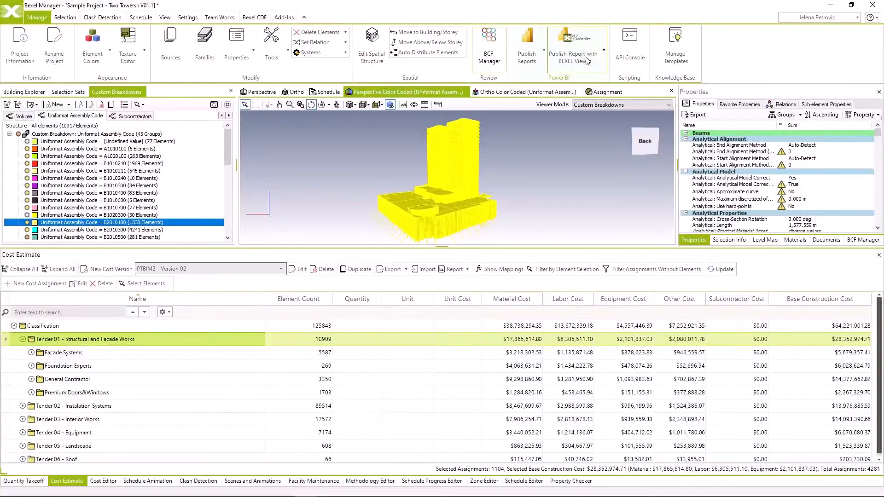
click(595, 55)
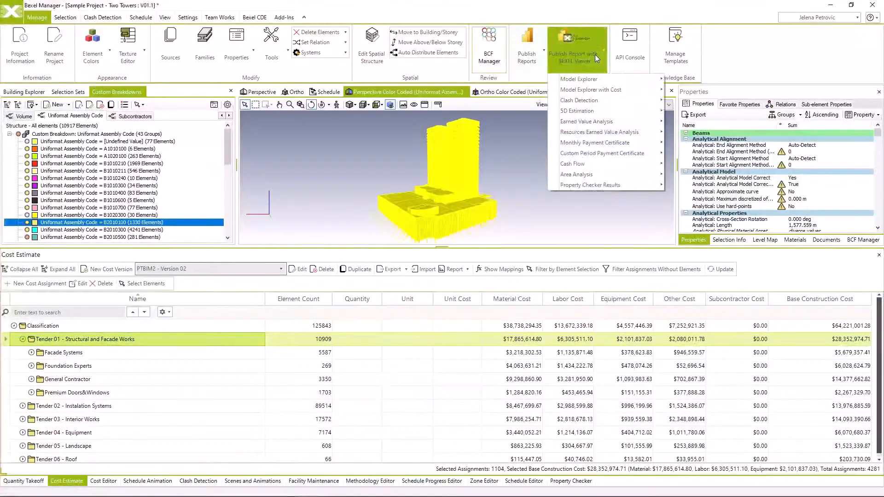
mouse_move(614, 113)
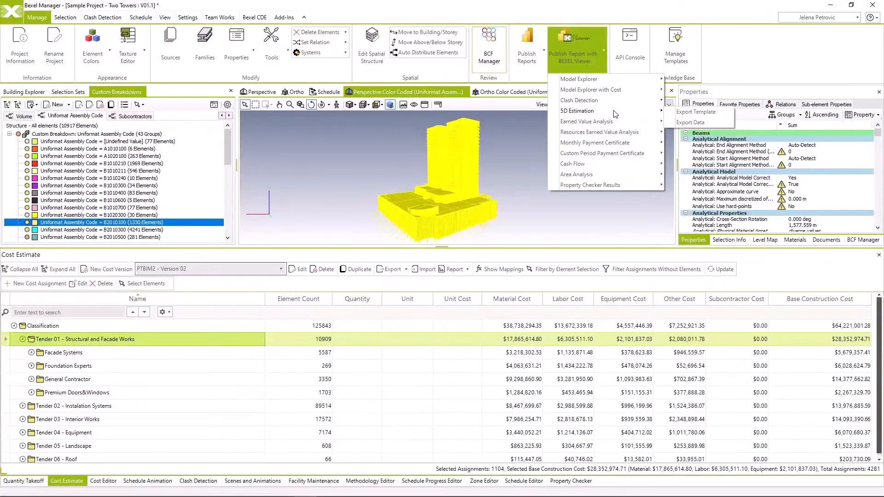
click(687, 117)
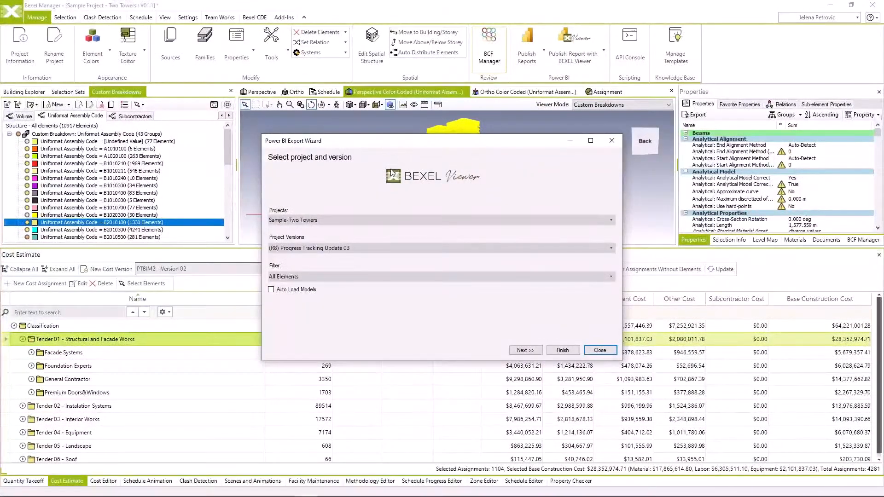
Choose the Sample-Two Towers project and its version (R11) Tender 01 - Structural and Facade Works for the export
click(392, 220)
scroll(403, 275, up, 5)
scroll(403, 274, up, 1)
click(394, 218)
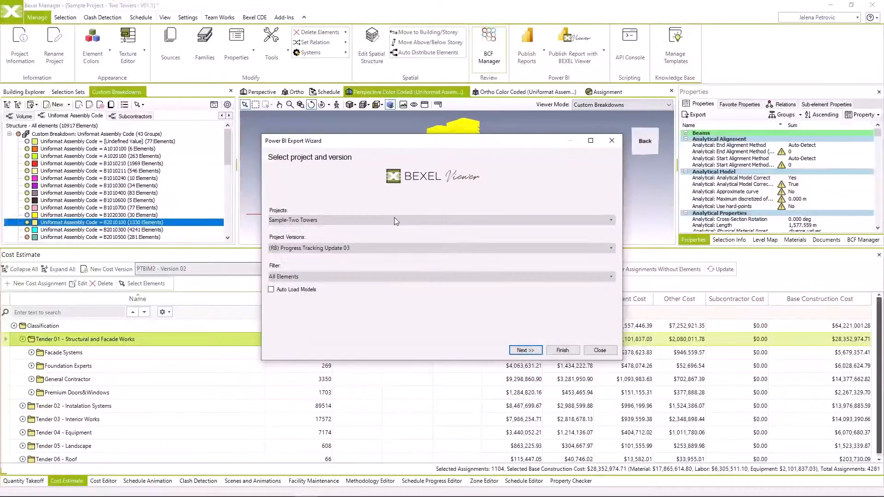
click(358, 249)
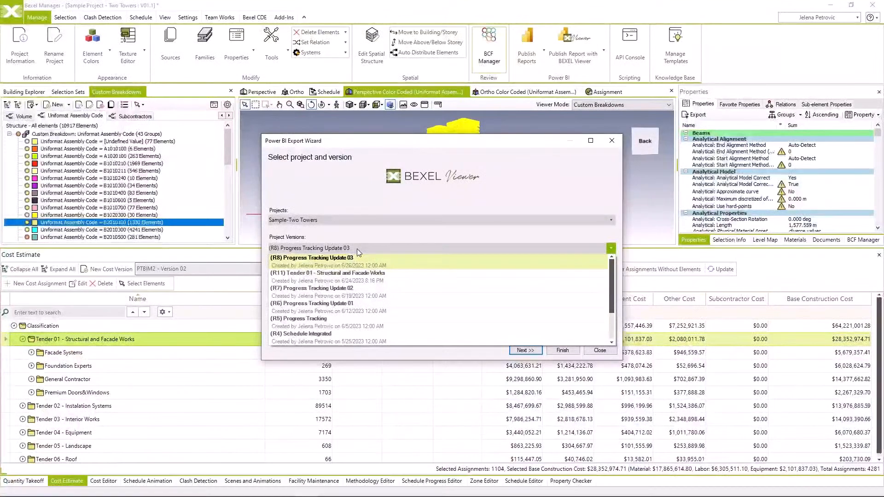
click(340, 274)
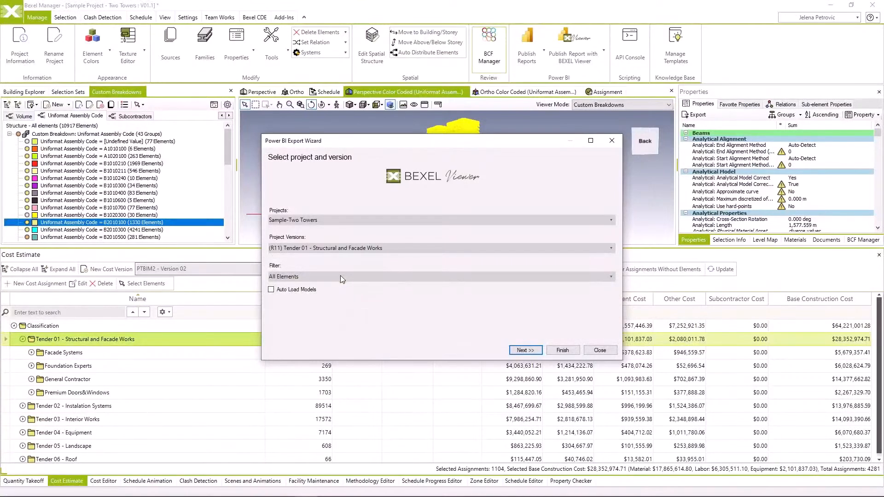
Filter the export to Selected Elements, enable Auto Load Models, and proceed to the cost versions
click(341, 277)
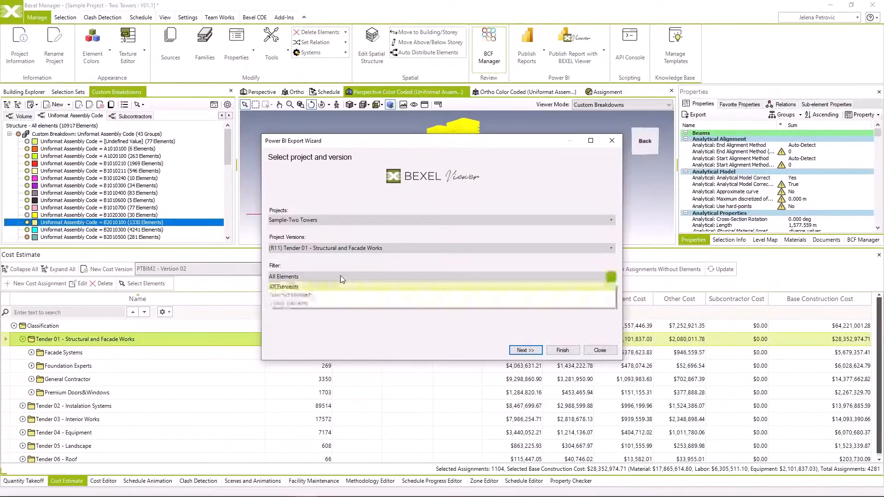
click(323, 295)
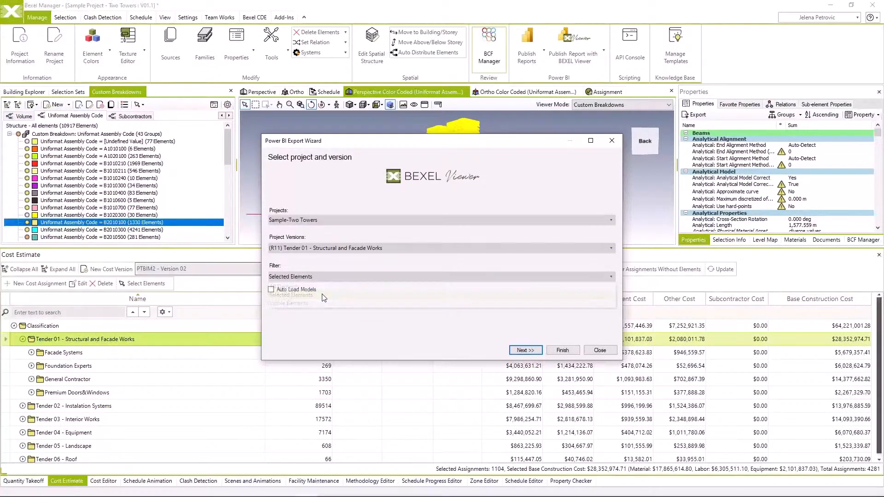
click(272, 290)
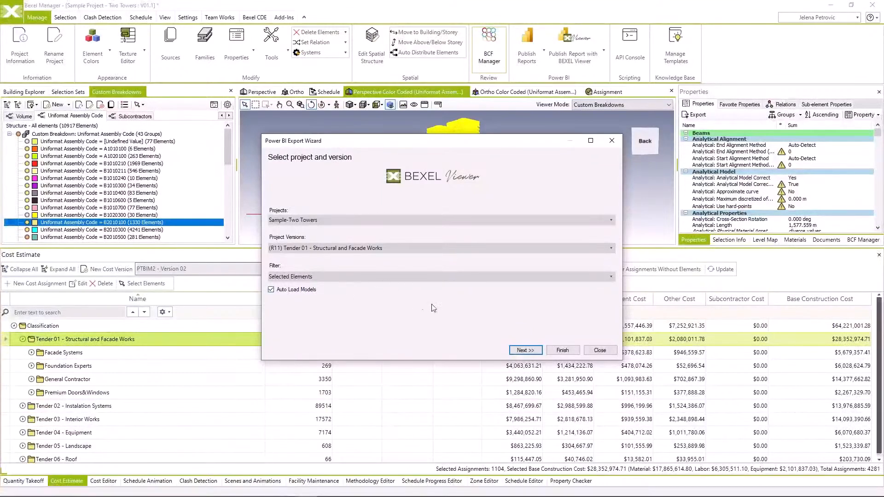
click(522, 350)
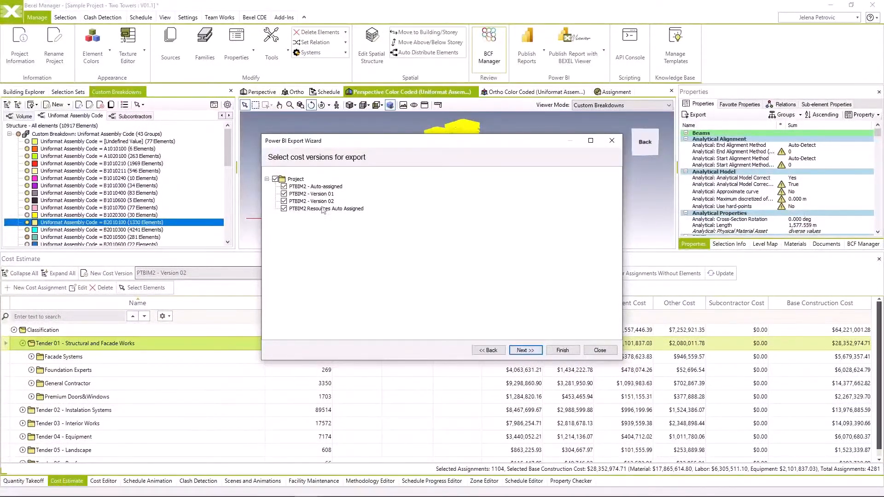
Exclude the PTBIM2 - Auto-assigned cost version and finish the export setup with all custom breakdowns included
click(284, 186)
click(525, 350)
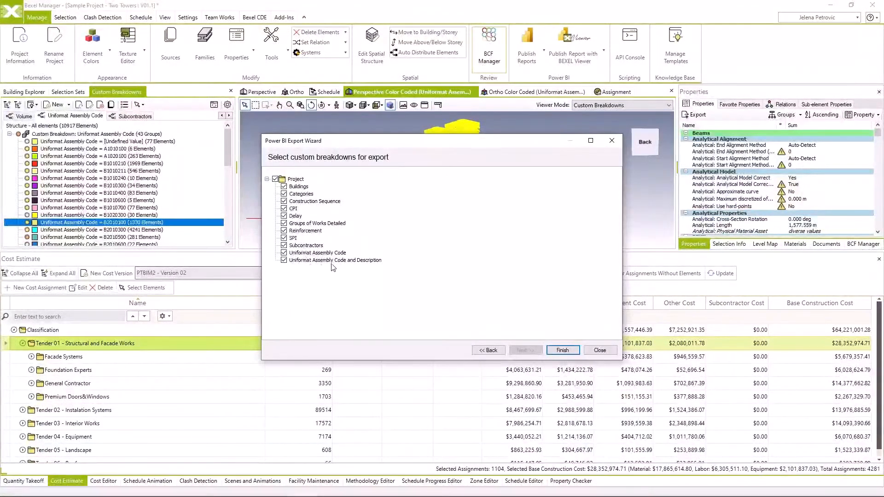
click(563, 350)
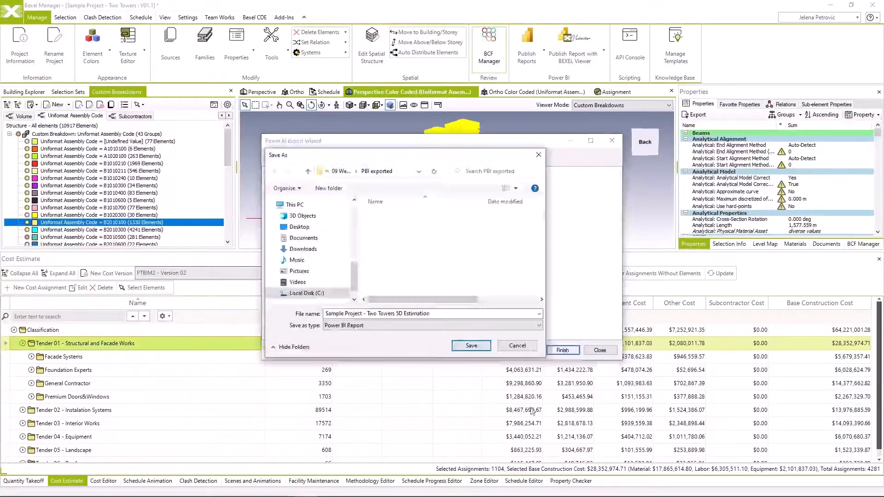
Save the Power BI report as Sample Project - Two Towers 5D Estimation in the PBI exported folder and open its file location
click(471, 346)
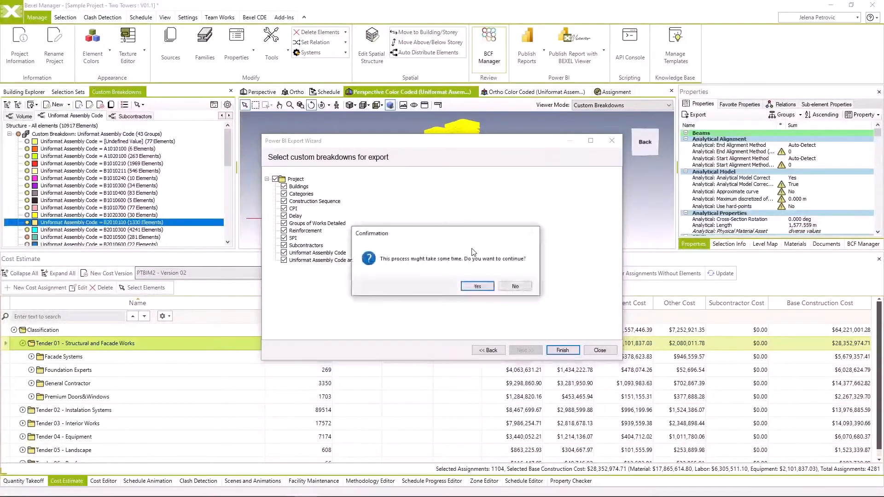
click(482, 287)
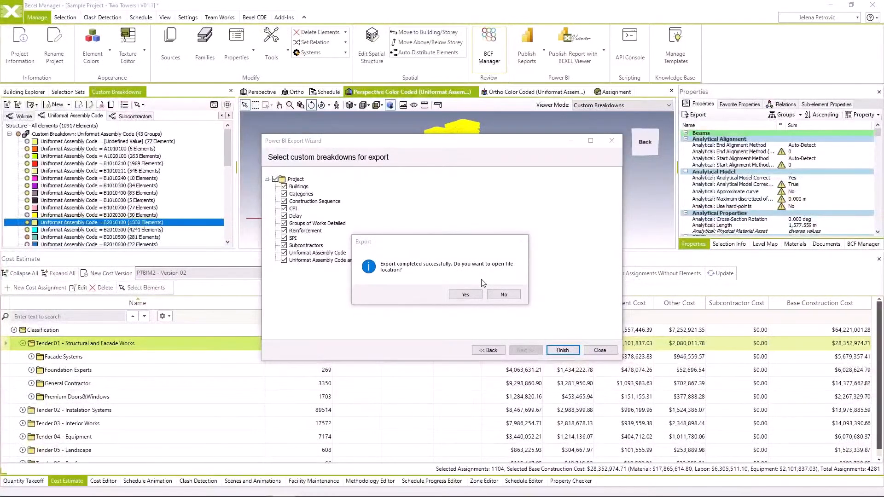
click(465, 294)
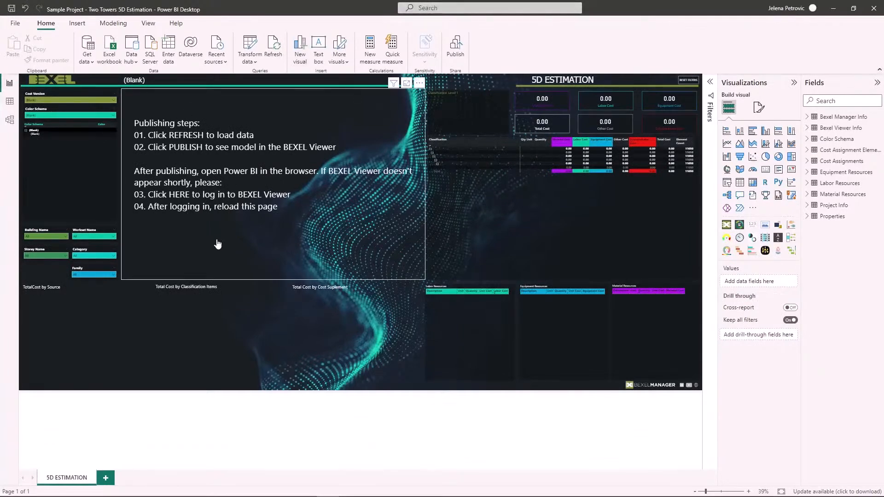
In Power BI Desktop, refresh the 5D Estimation report's data and select the last listed cost version
click(275, 46)
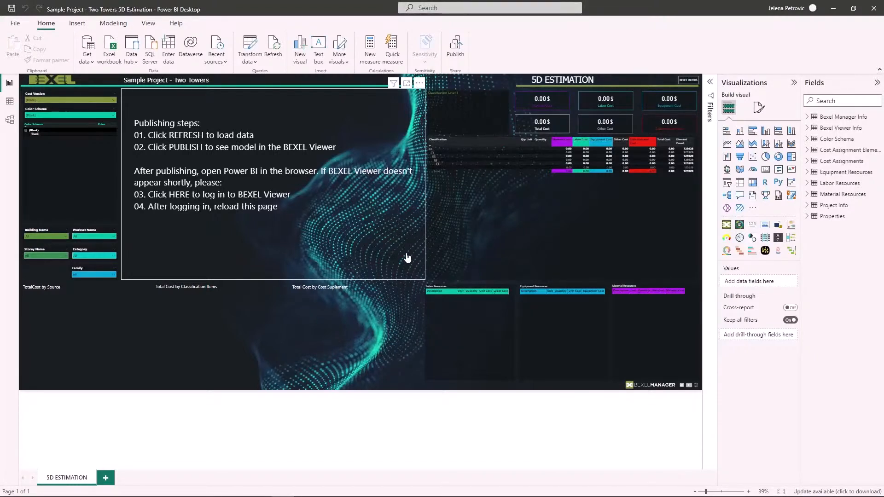
click(113, 100)
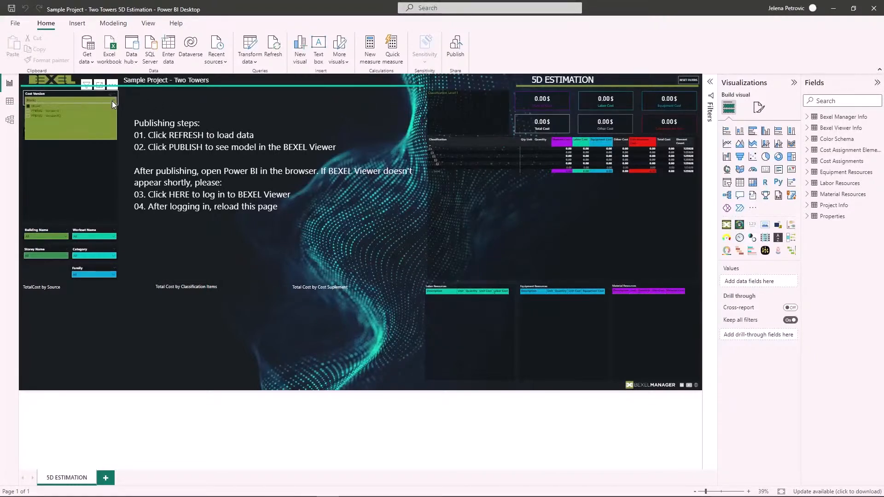
click(56, 116)
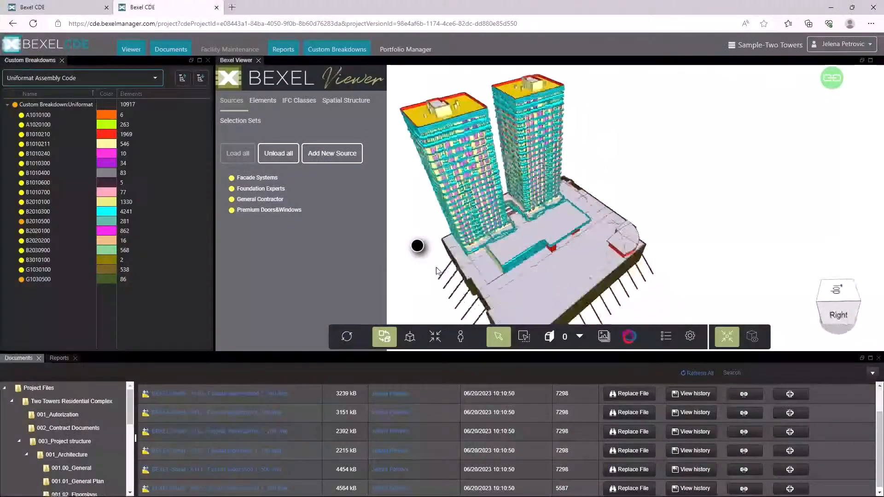
In Bexel CDE, highlight the Facade Systems selection set of Tender 01 - Structural and Facade Works in the model
drag(488, 271, 470, 258)
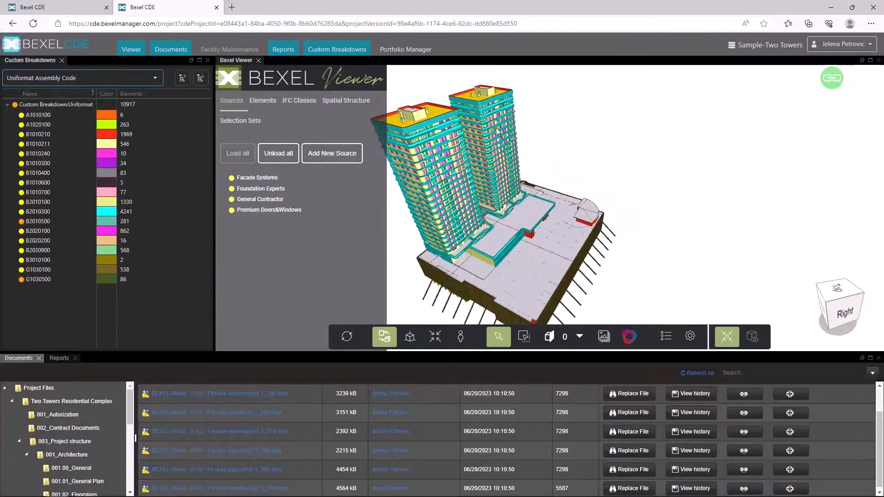
click(239, 120)
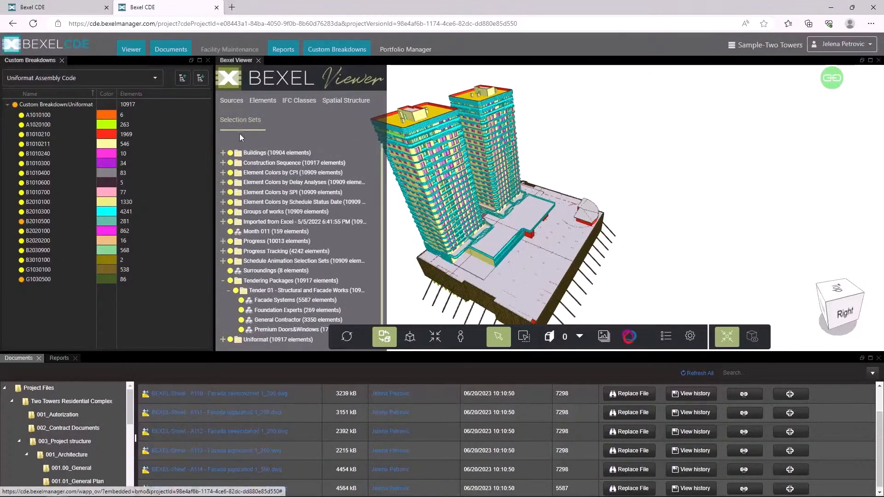
scroll(267, 207, down, 2)
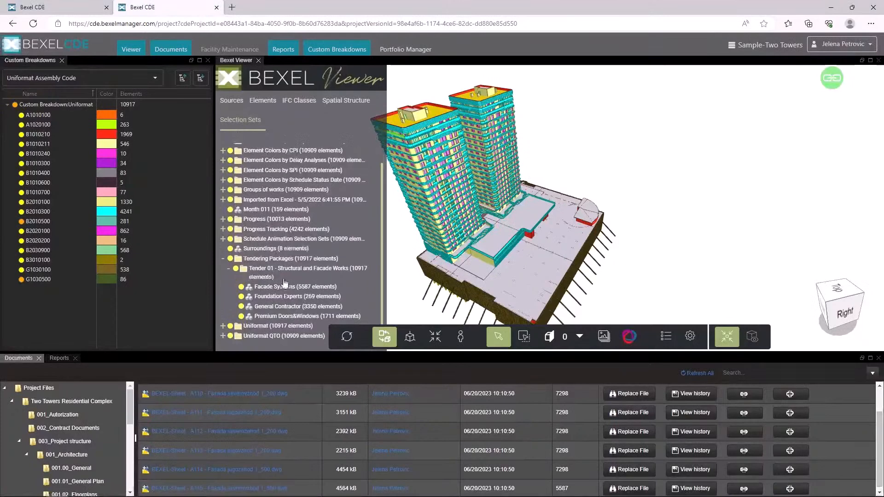
scroll(278, 278, up, 1)
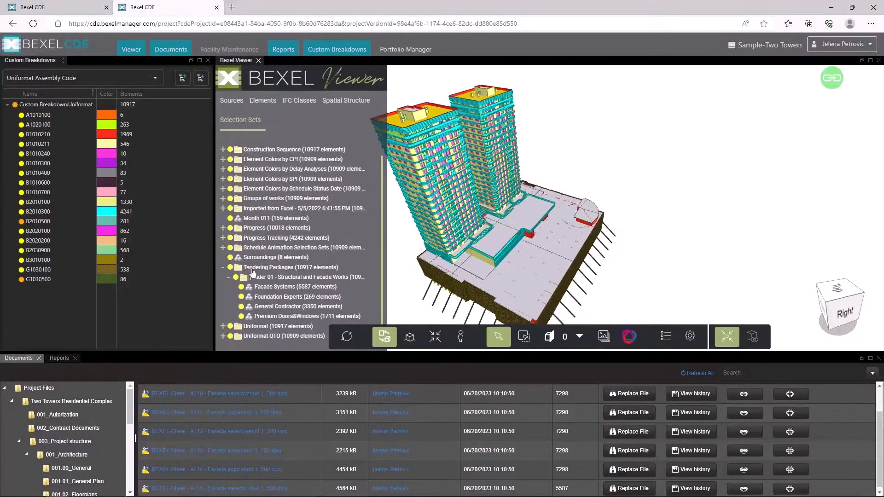
click(277, 287)
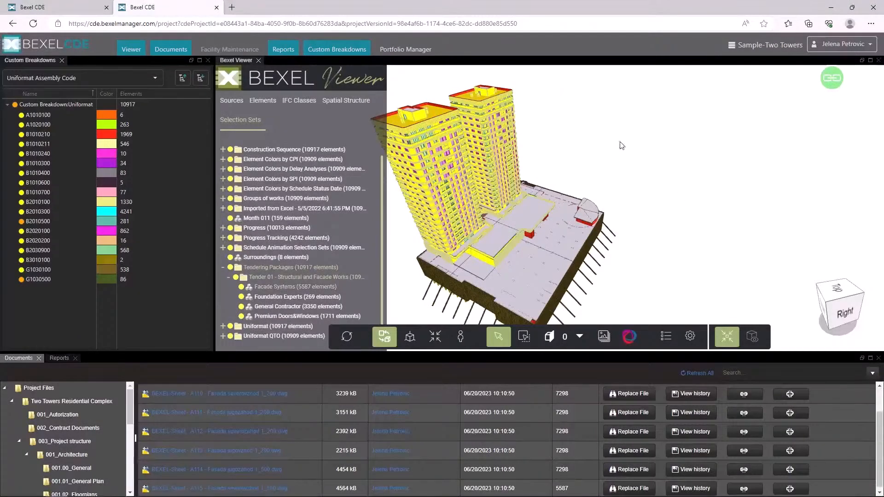
drag(676, 287, 610, 276)
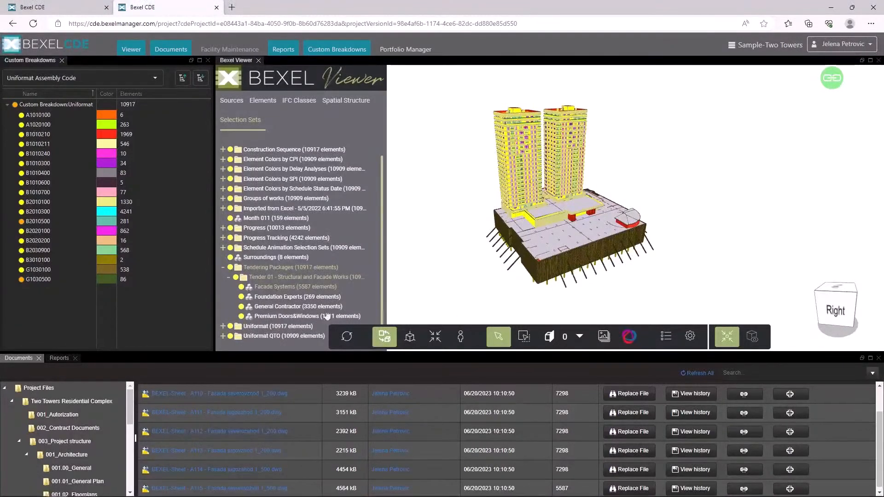
Upload Sample Project - Two Towers 5D Estimation to the 014_Tendering Reports folder with the comment "Tender 01 - 5D Estimation"
scroll(80, 438, down, 8)
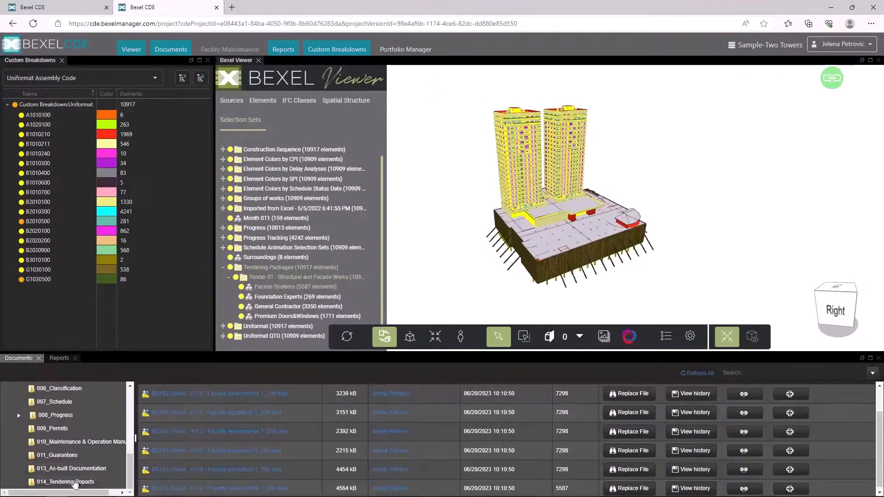
click(73, 483)
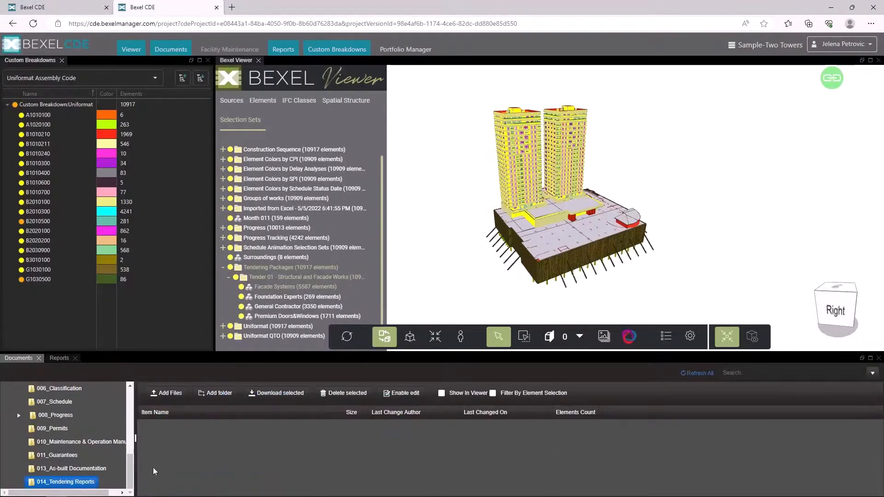
click(178, 394)
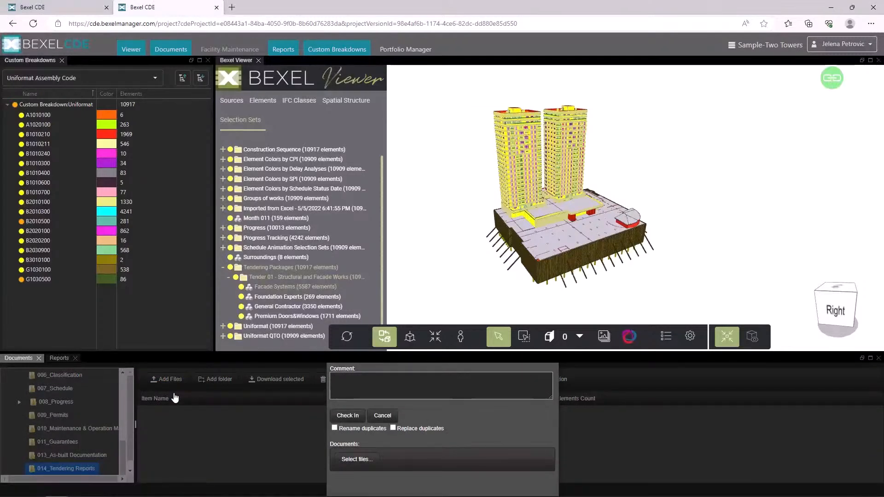
click(181, 68)
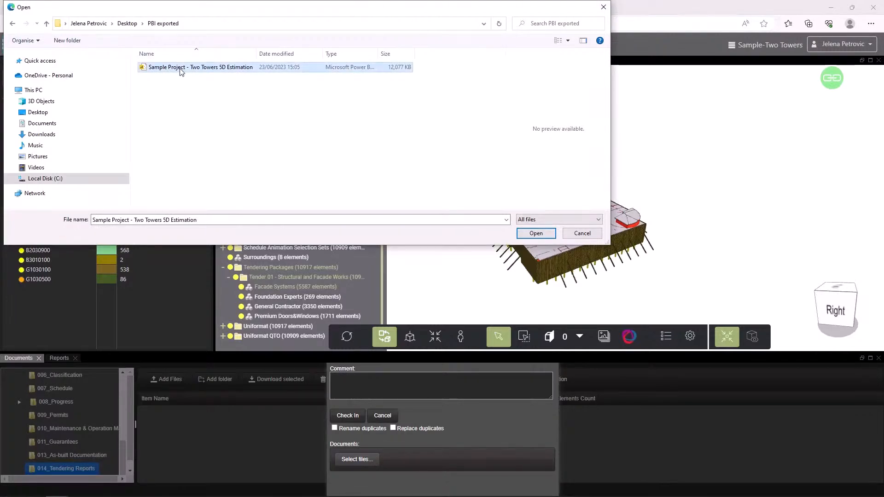
click(535, 234)
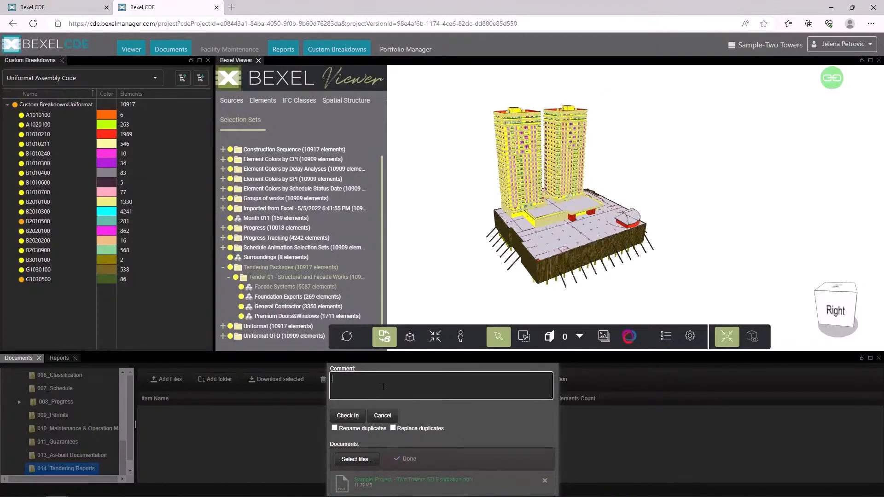
text(Tender 01 - 5D Estimation)
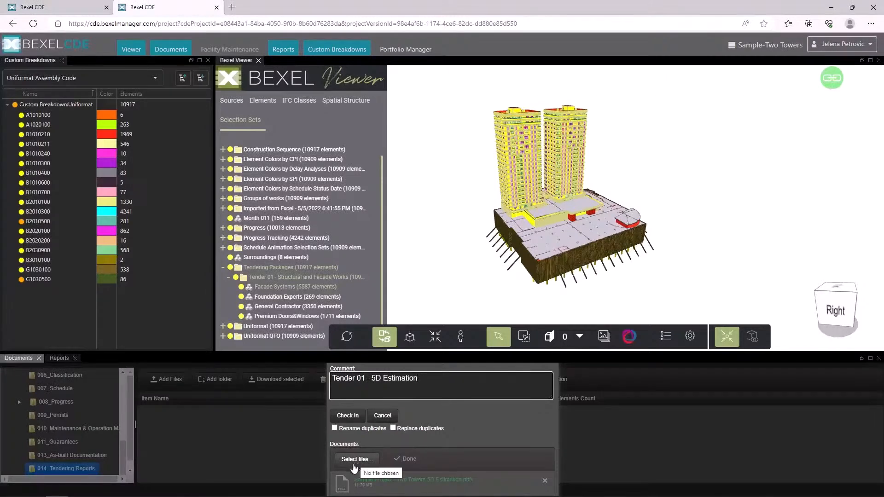
click(346, 417)
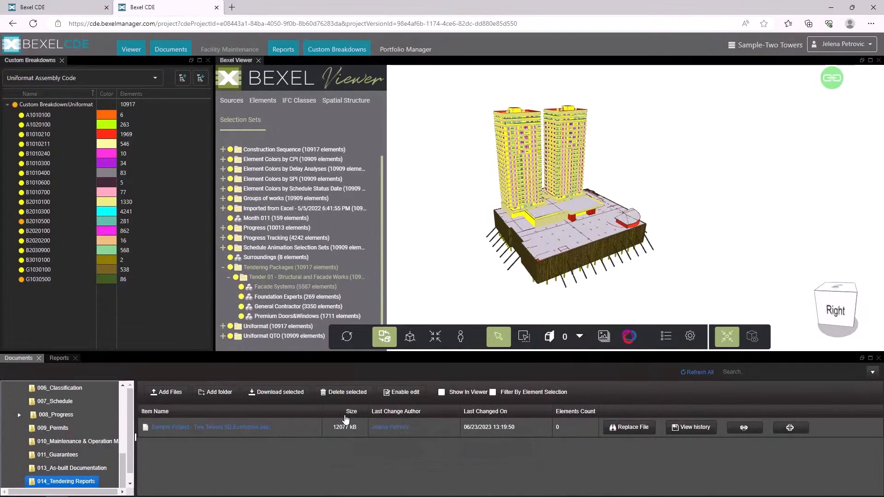
Link the uploaded 5D Estimation report to all model elements in the Tendering Packages selection set folder
click(298, 428)
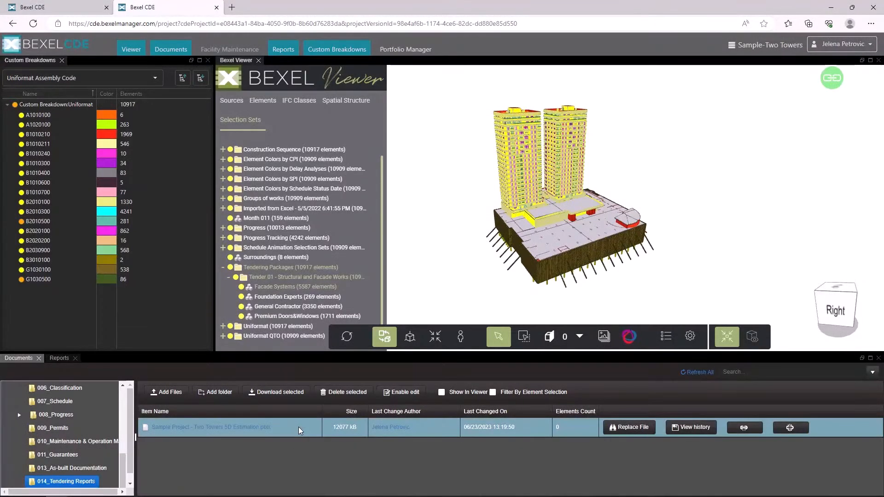
click(260, 268)
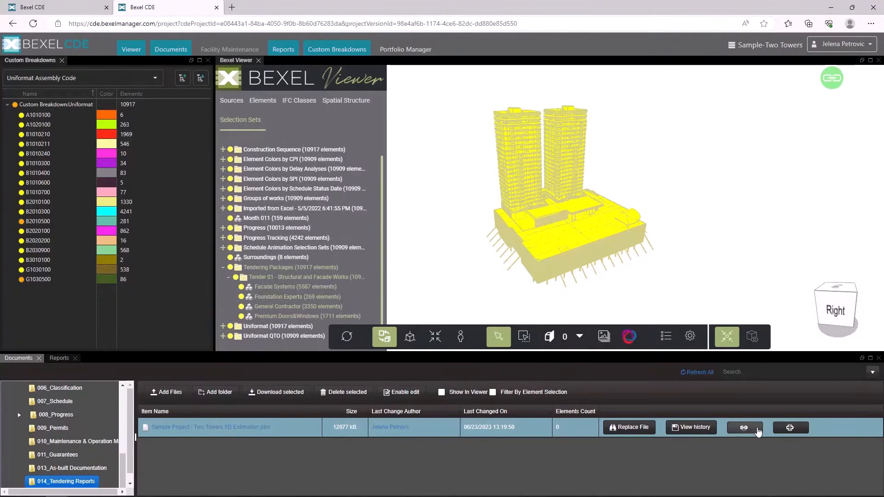
click(751, 430)
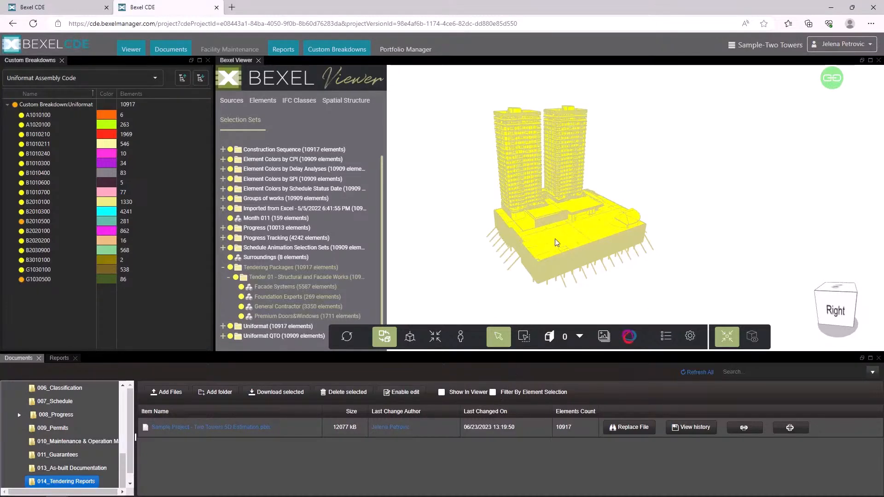
Filter the files in the 014_Tendering Reports folder by element selection
click(493, 391)
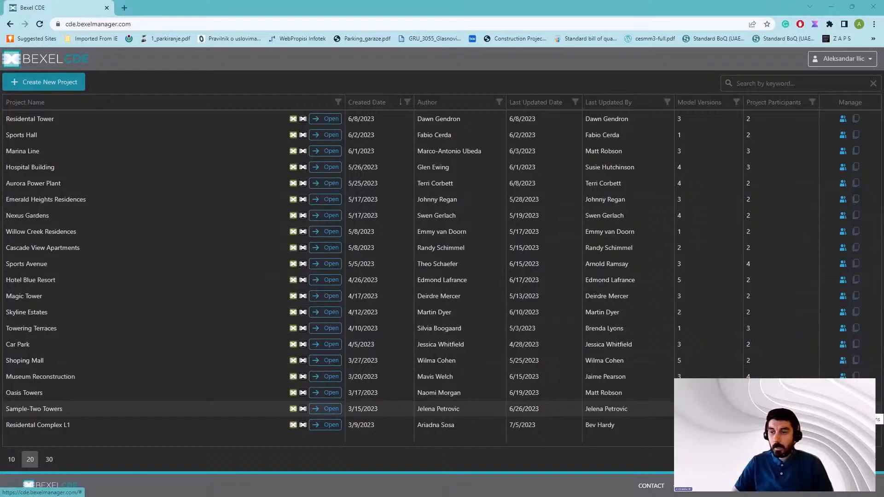
Open the Tender 01 - Structural and Facade Works version of Sample-Two Towers and load all its sources in the viewer
click(856, 409)
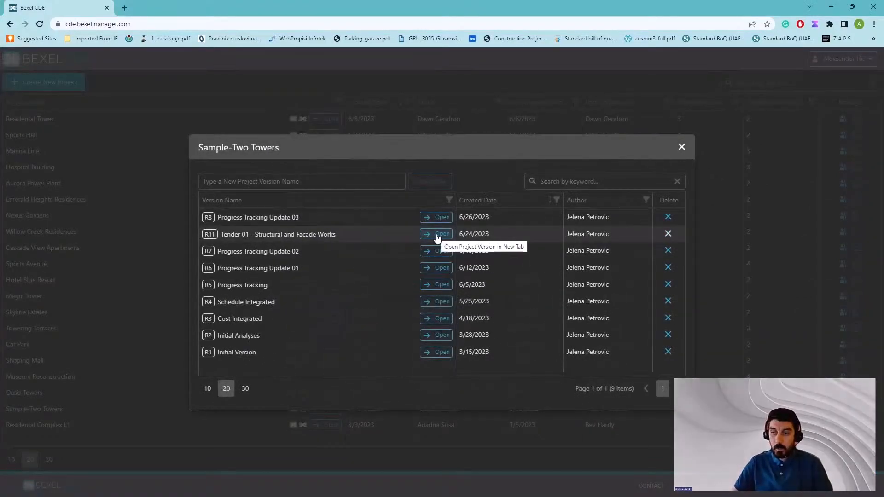
click(438, 235)
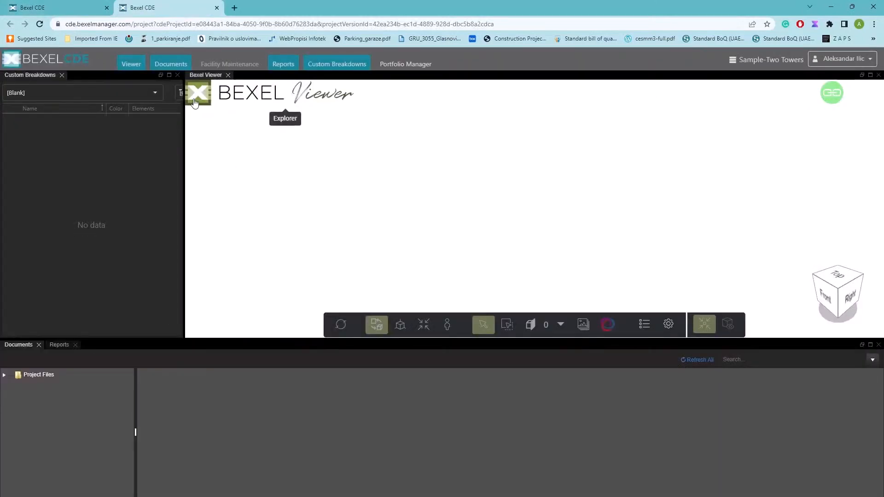
click(194, 103)
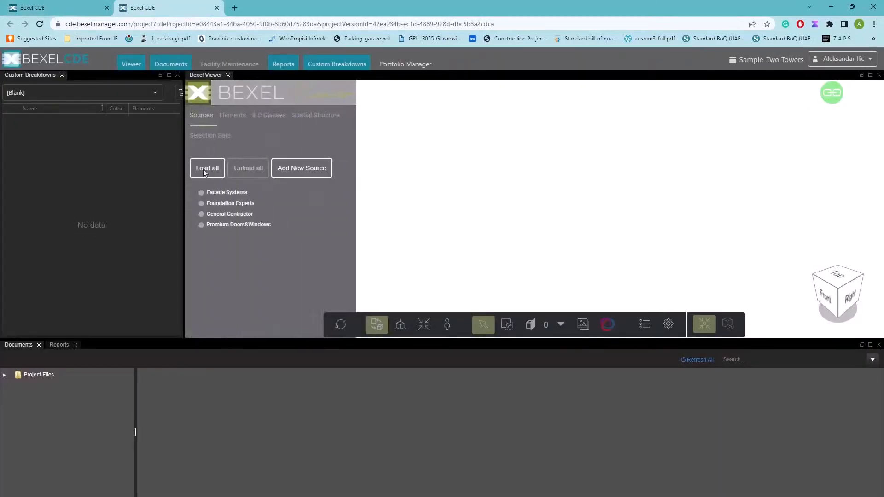
click(203, 176)
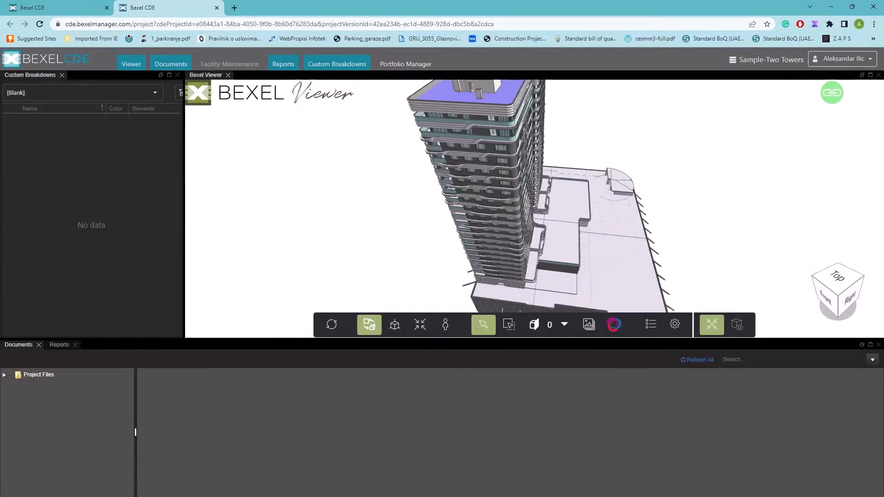
Download Sample Project - Two Towers 5D Estimation from the 014_Tendering Reports folder under Two Towers Residential Complex to the Desktop
click(4, 374)
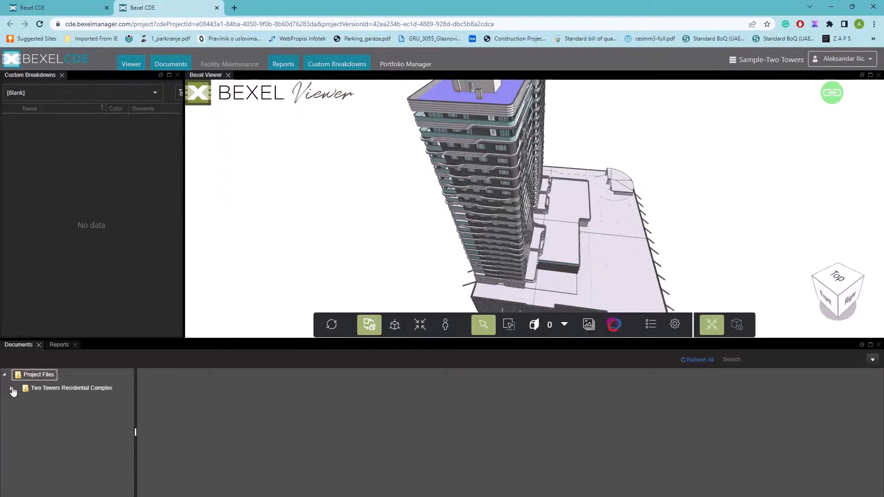
click(12, 388)
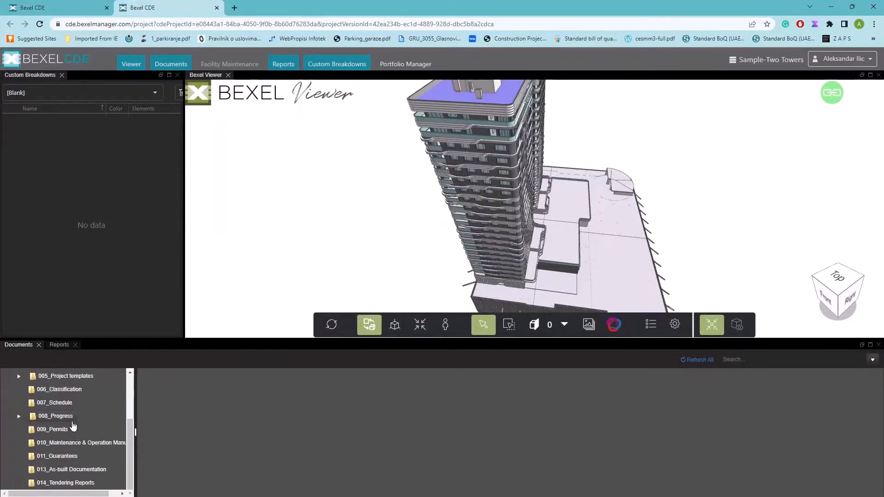
click(65, 482)
click(368, 420)
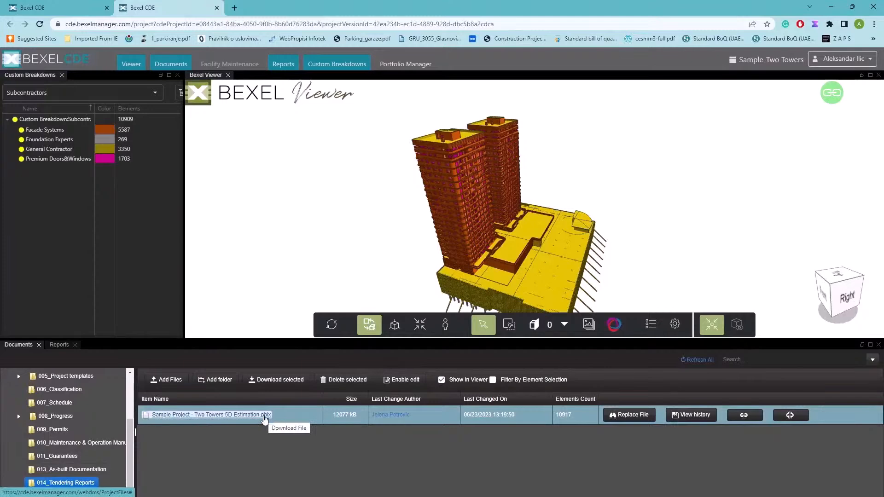
click(265, 415)
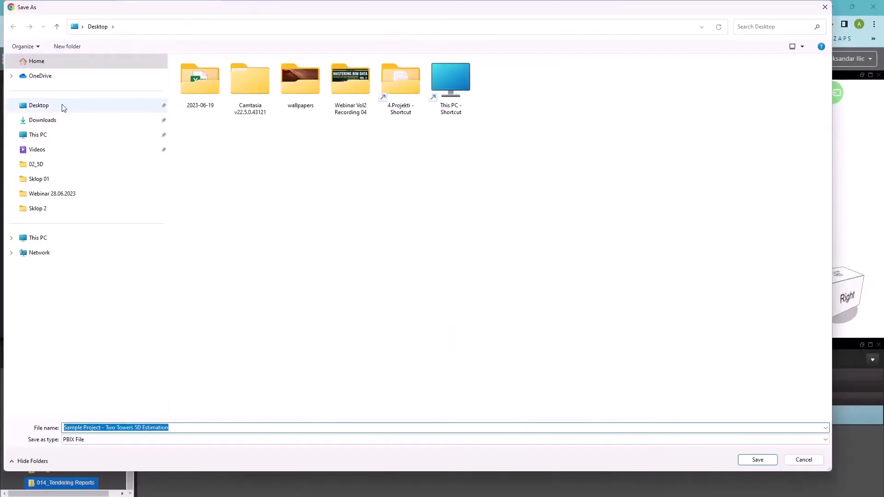
click(63, 107)
click(764, 460)
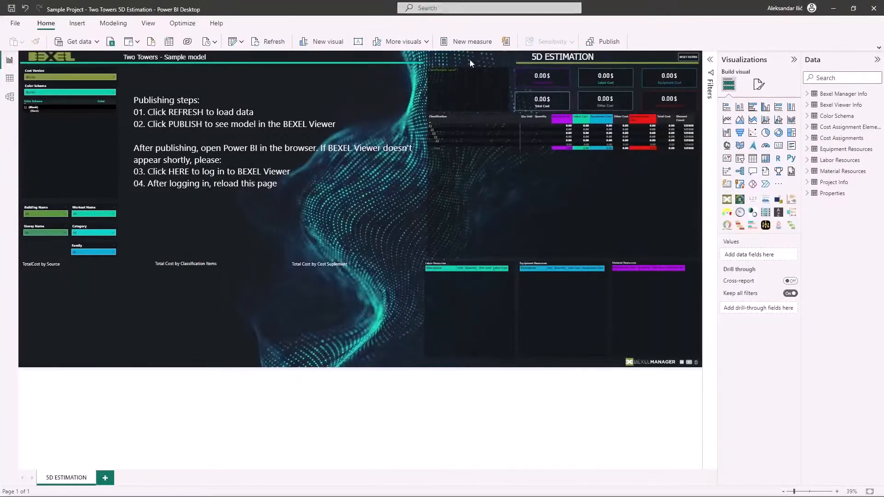
In Power BI Desktop, filter the 5D Estimation report by the first non-blank PTBIM2 cost version
click(112, 77)
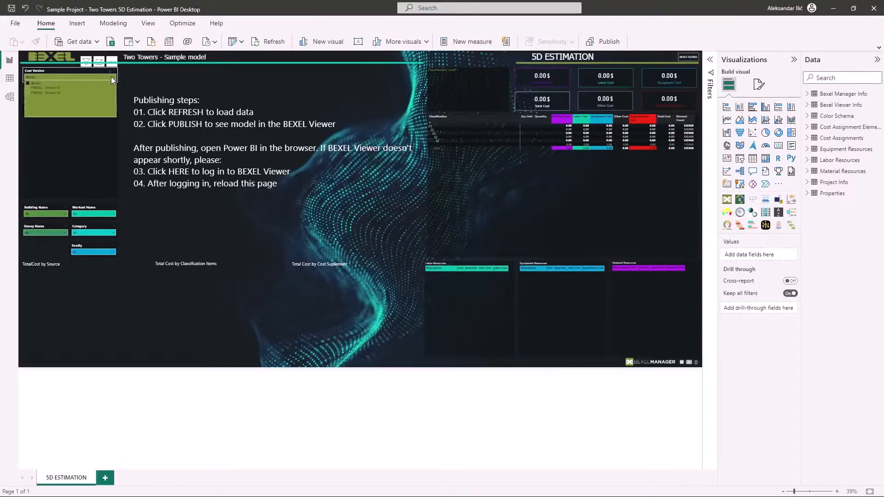
click(52, 91)
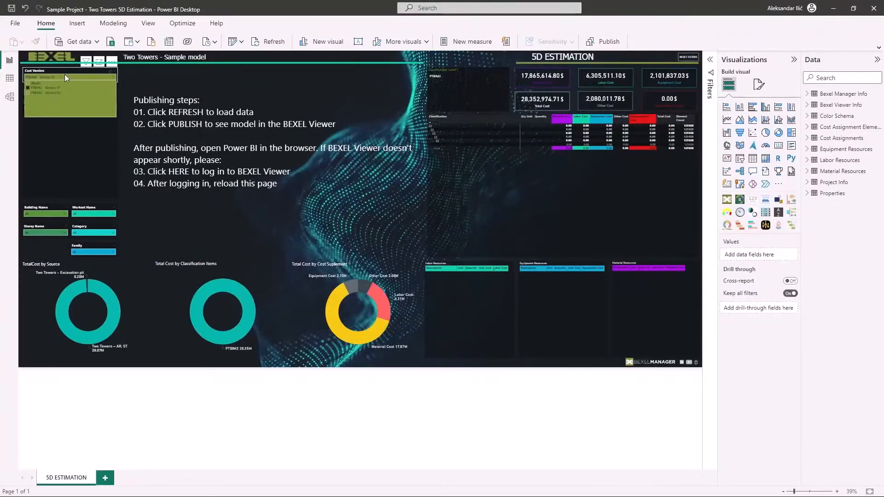
click(65, 77)
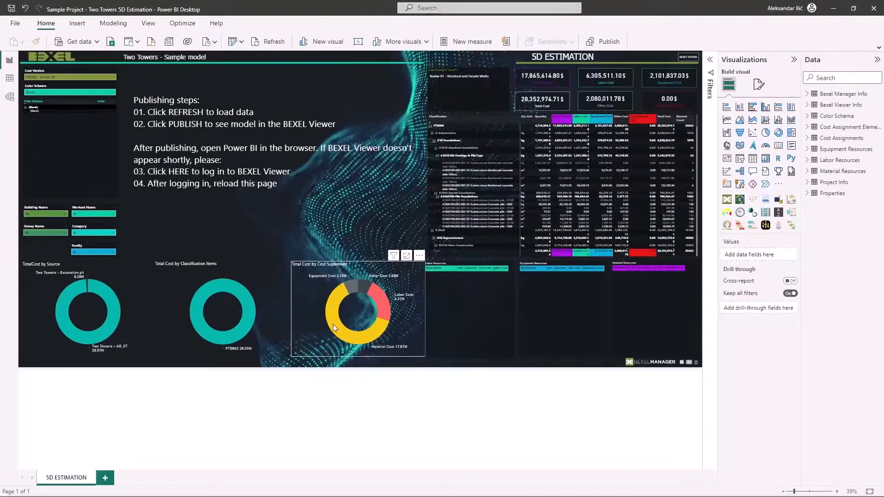
mouse_move(354, 287)
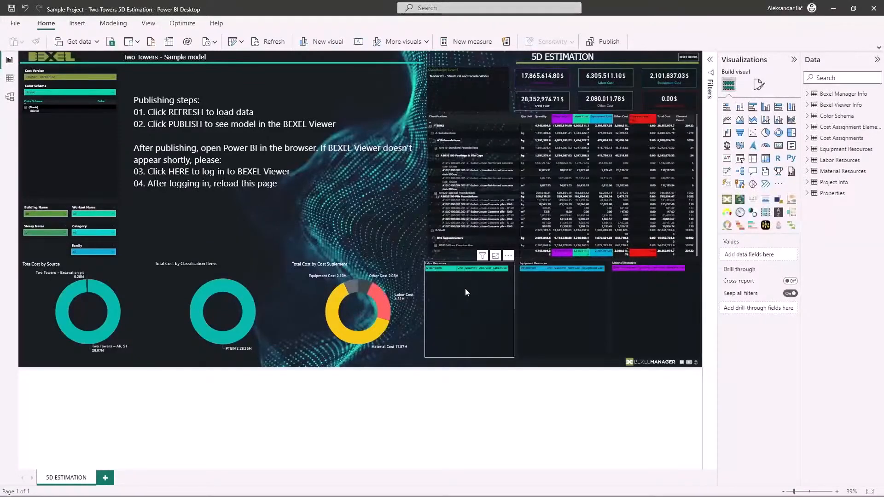
Delete the Labor Resources, Equipment Resources and Material Resources tables from the 5D Estimation page
click(476, 266)
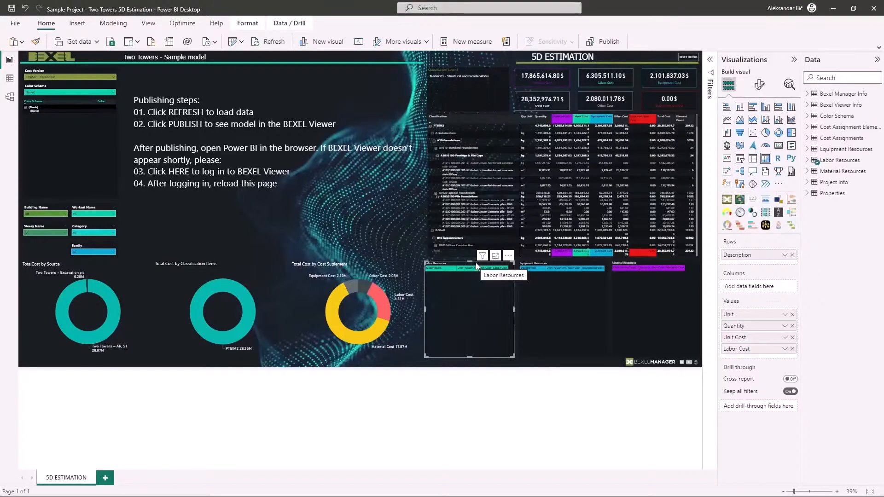
click(556, 267)
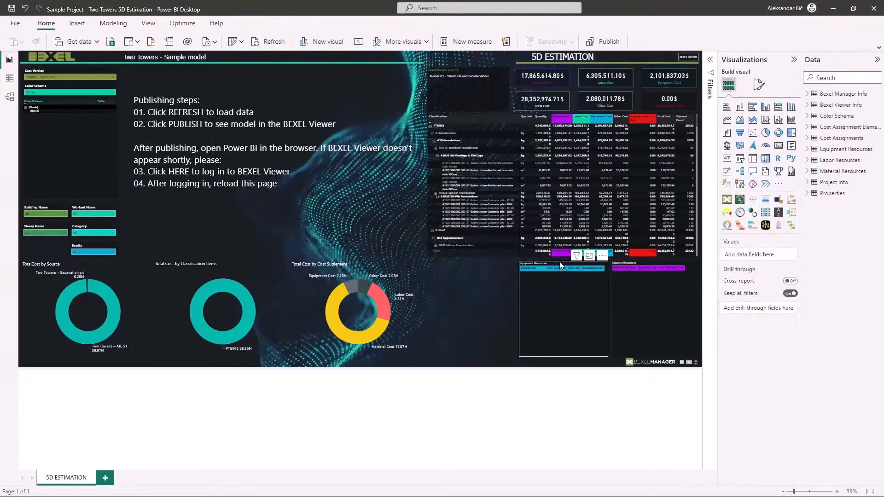
key(Delete)
click(643, 261)
key(Delete)
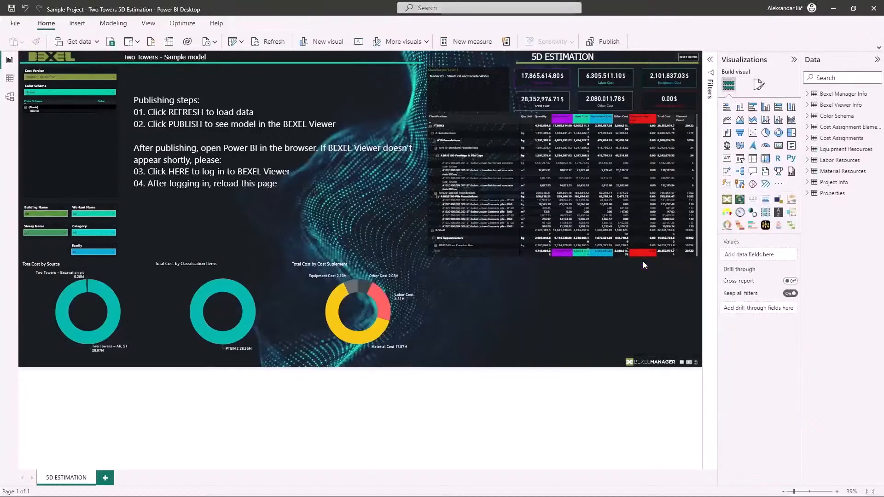
Extend the classification cost matrix downward to fill the empty area beneath it
click(502, 256)
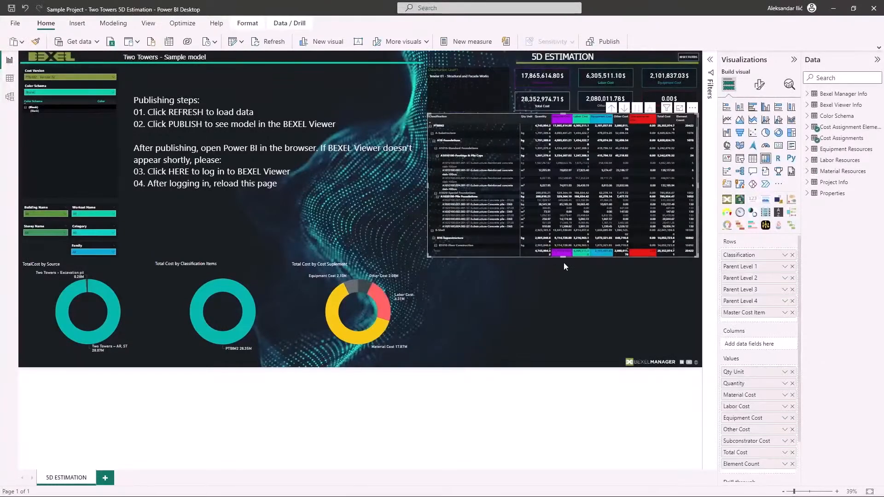
drag(564, 256, 554, 355)
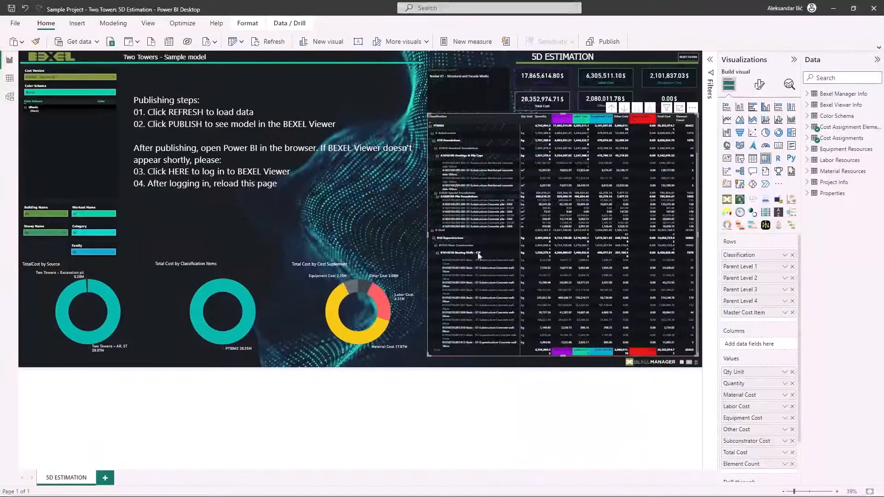
click(459, 56)
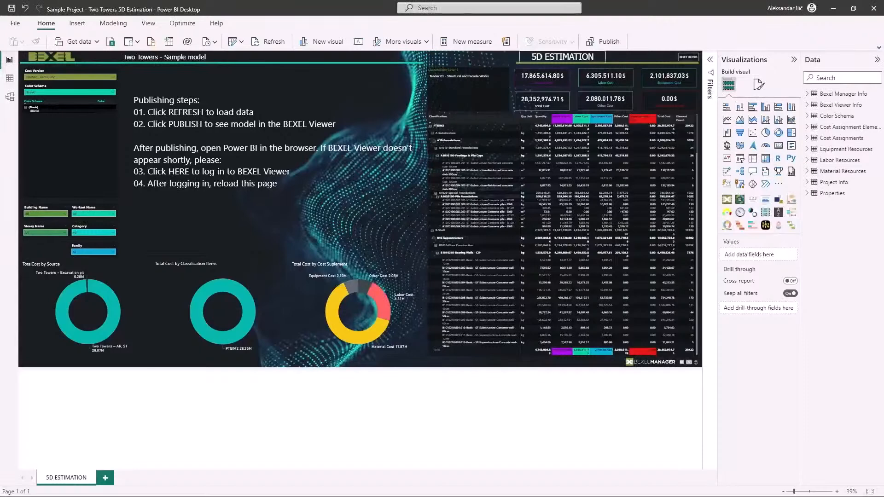
Remove the report page's canvas background image and set the canvas background color to dark gray
click(759, 85)
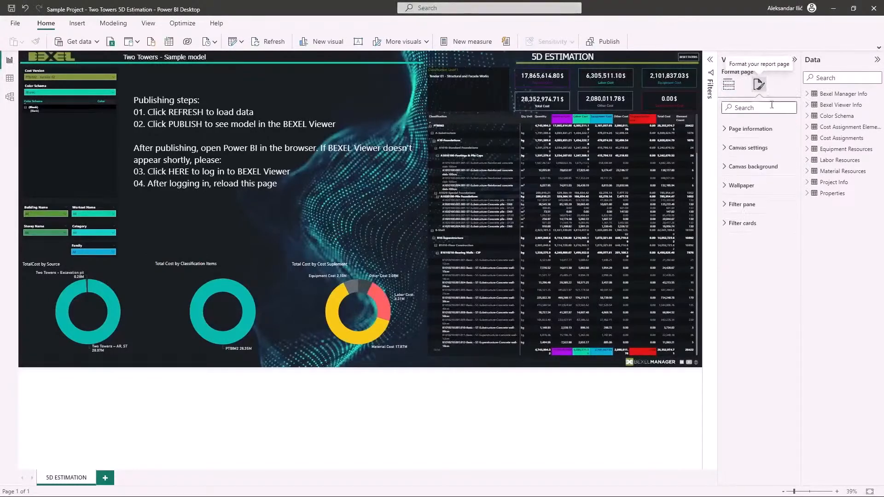
click(748, 166)
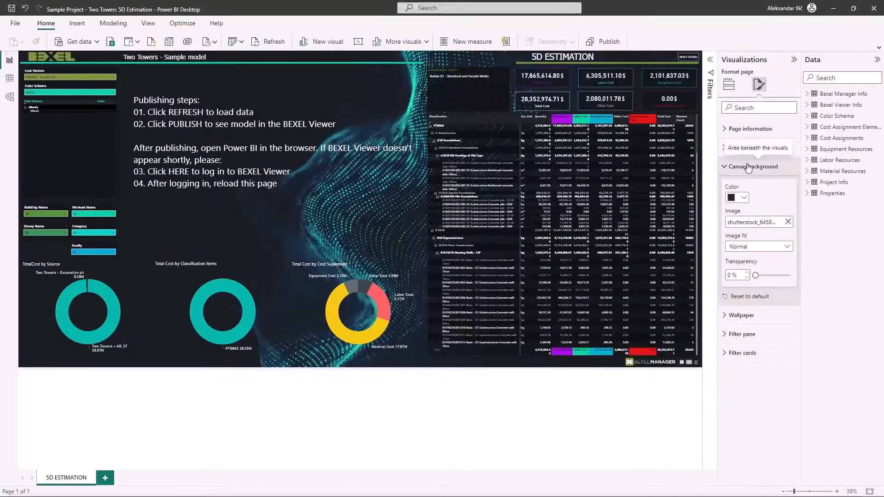
click(788, 222)
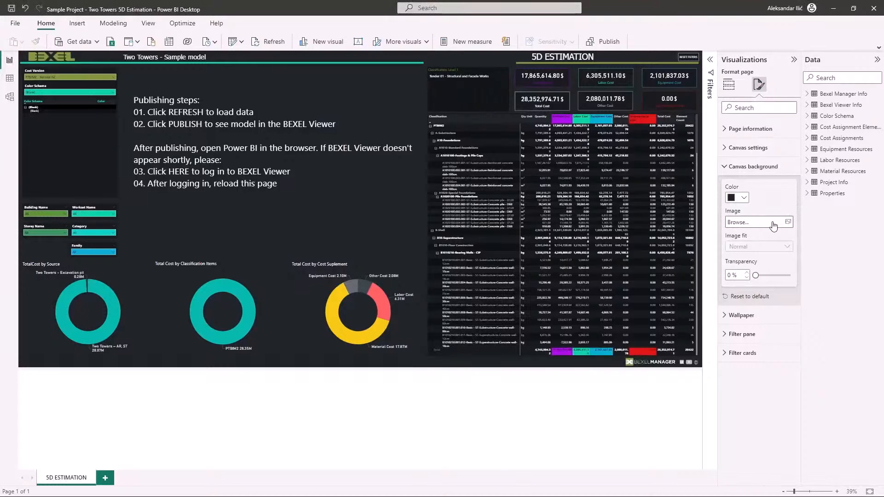
click(744, 197)
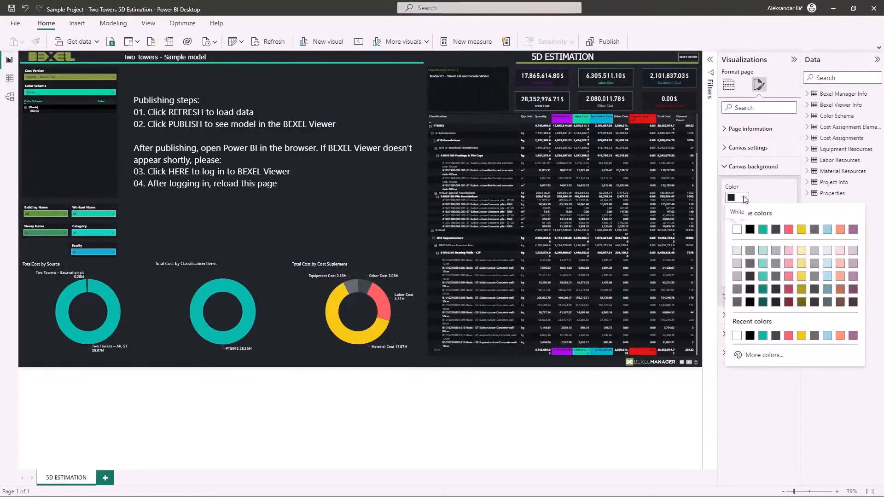
click(738, 251)
click(743, 198)
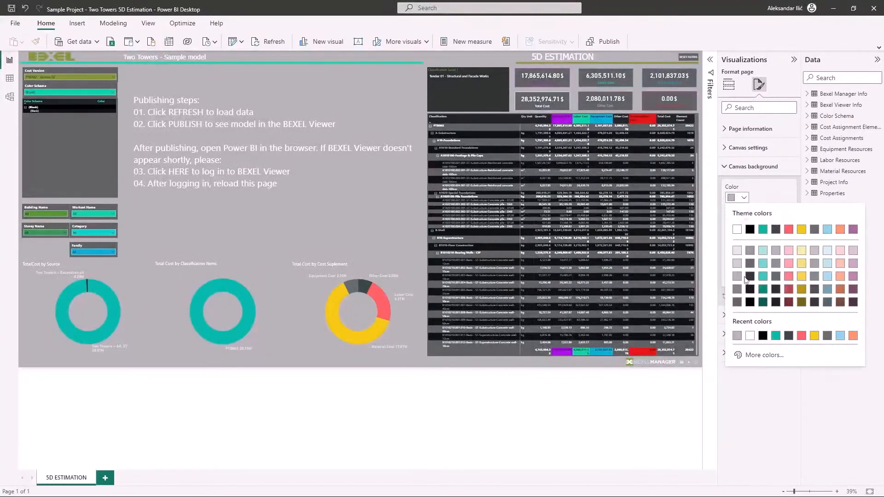
click(749, 278)
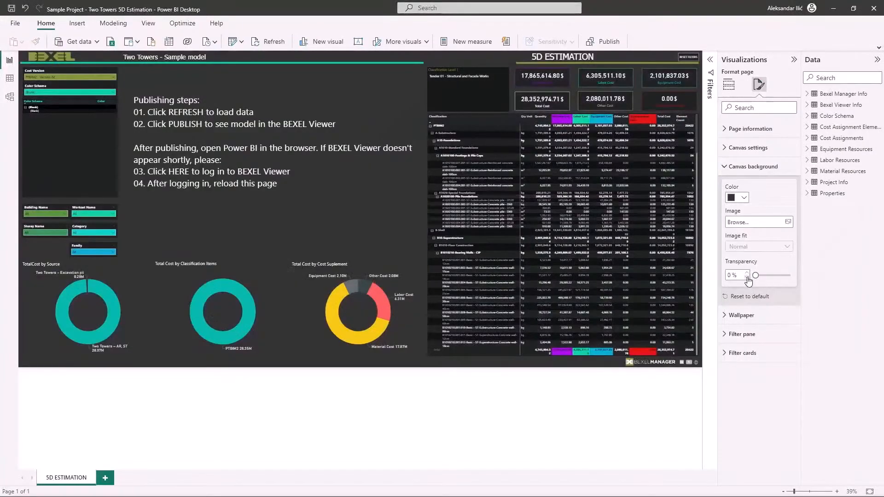
Add a dark Background new picture from the Background folder as the canvas background, with image fit set to Fit
click(788, 223)
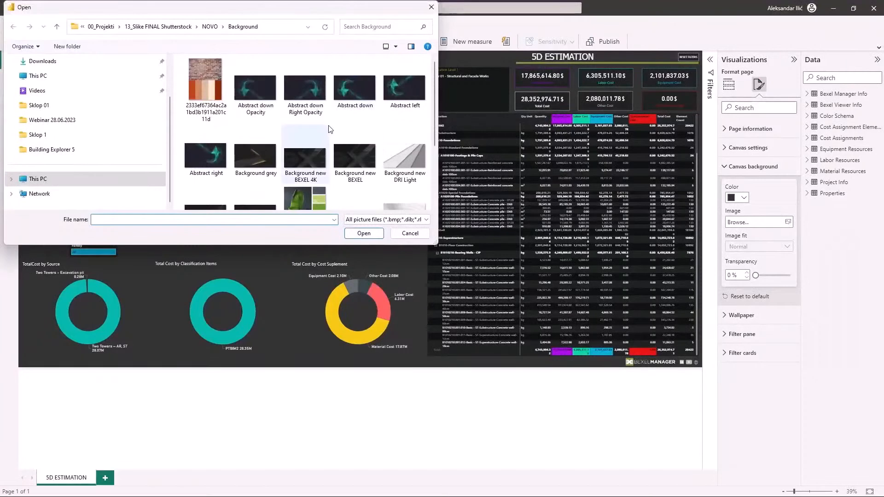
scroll(330, 129, down, 1)
click(305, 129)
click(364, 233)
click(770, 248)
click(745, 268)
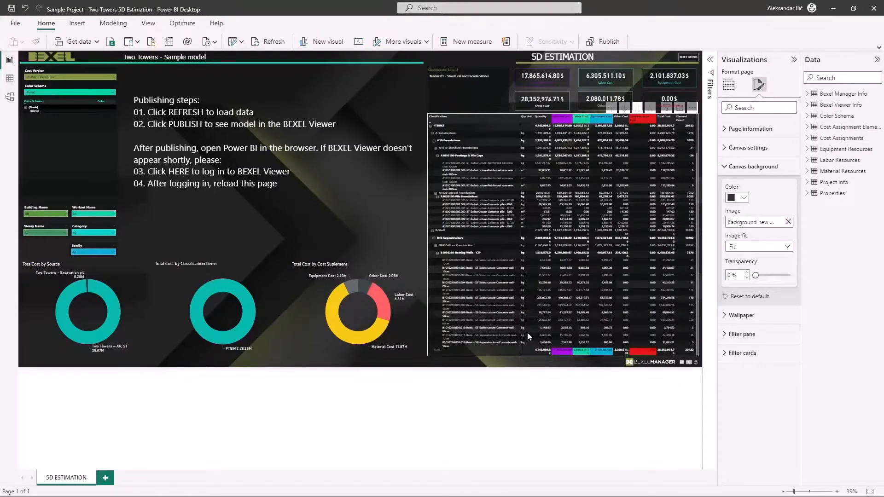
Remove the Material, Labor, Equipment, Other and Subconstrator Cost values from the classification matrix, keeping Qty Unit, Quantity, Total Cost and Element Count
click(427, 186)
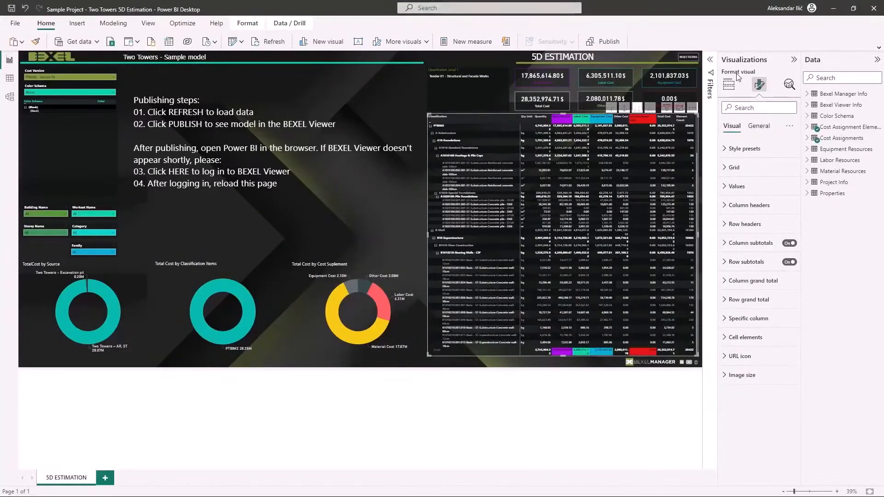
click(730, 88)
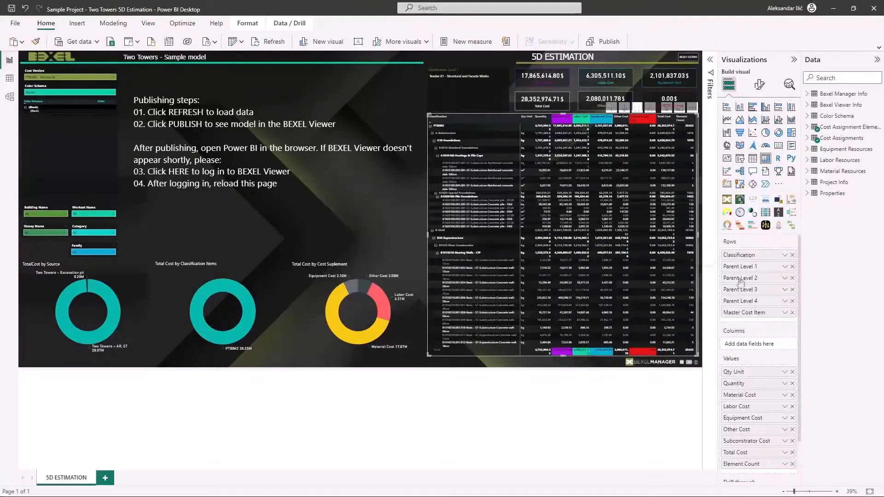
scroll(773, 355, down, 2)
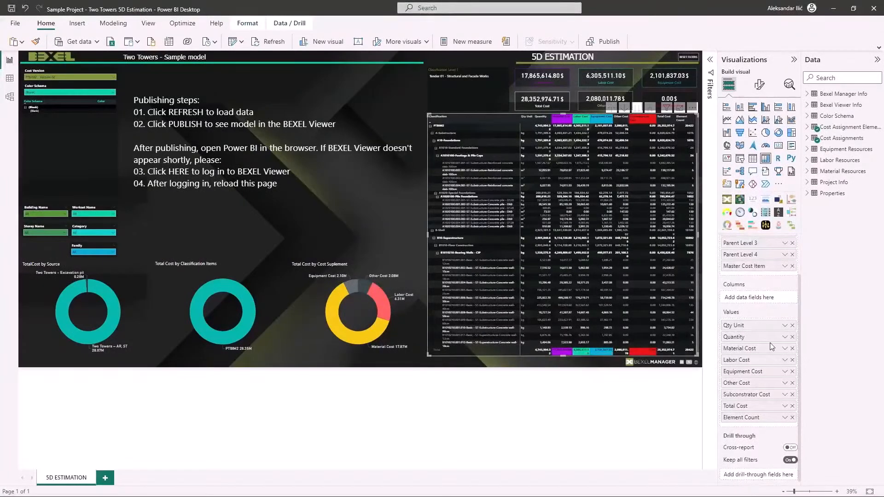
scroll(771, 346, up, 2)
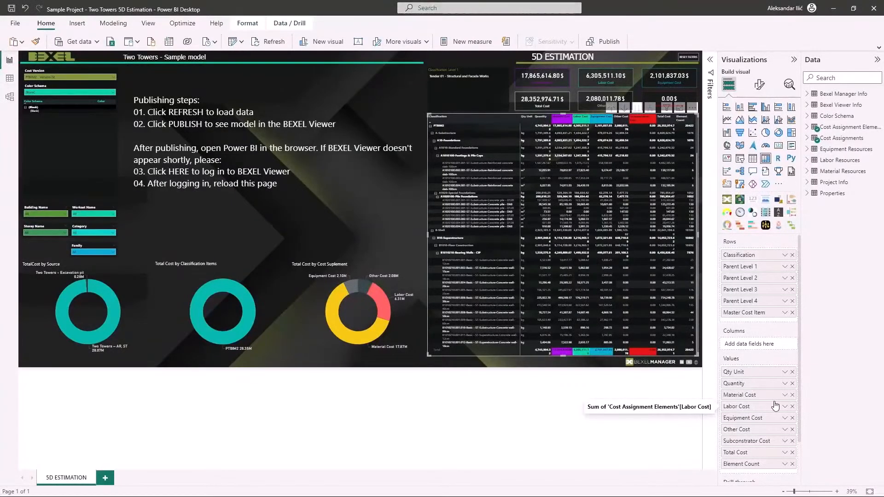
click(792, 395)
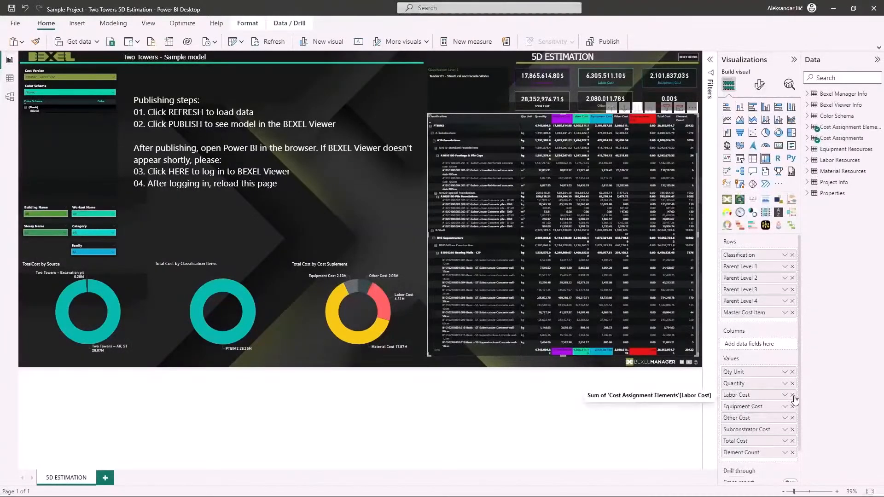
click(792, 395)
click(792, 395)
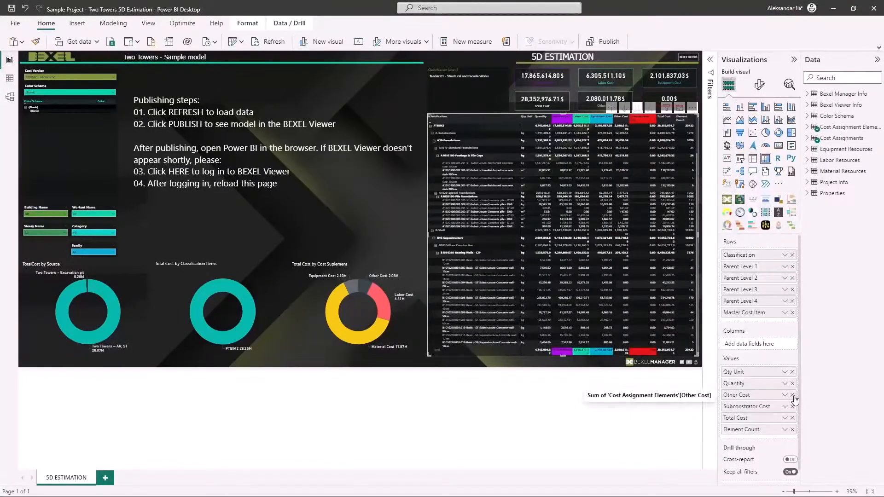
click(792, 394)
click(792, 395)
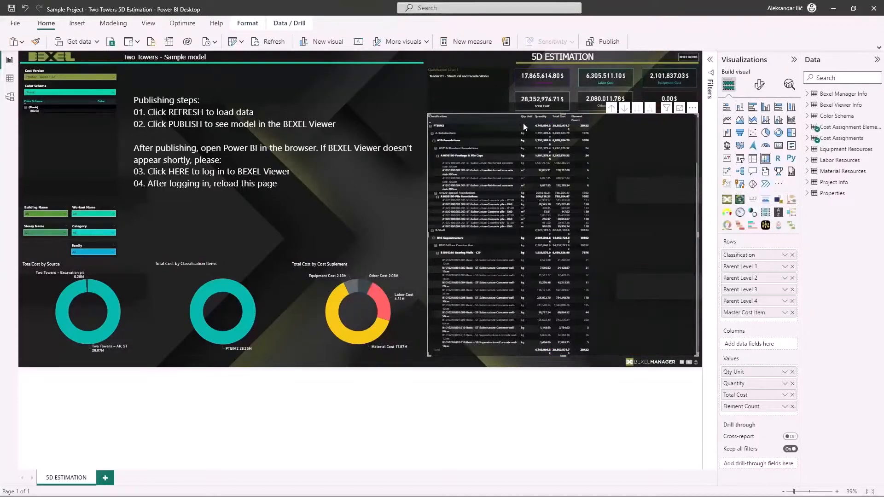
Set the font size of the classification matrix values to 16 and widen its columns so entries fit on one line
drag(519, 119, 560, 128)
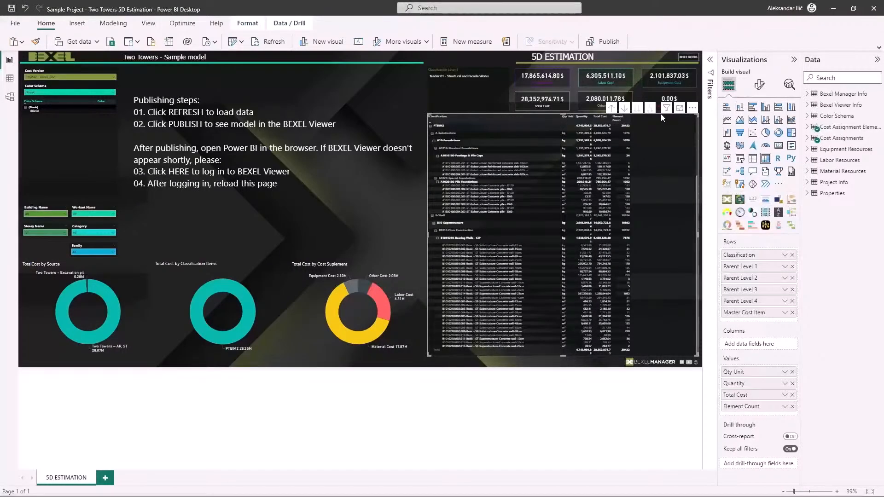
click(760, 85)
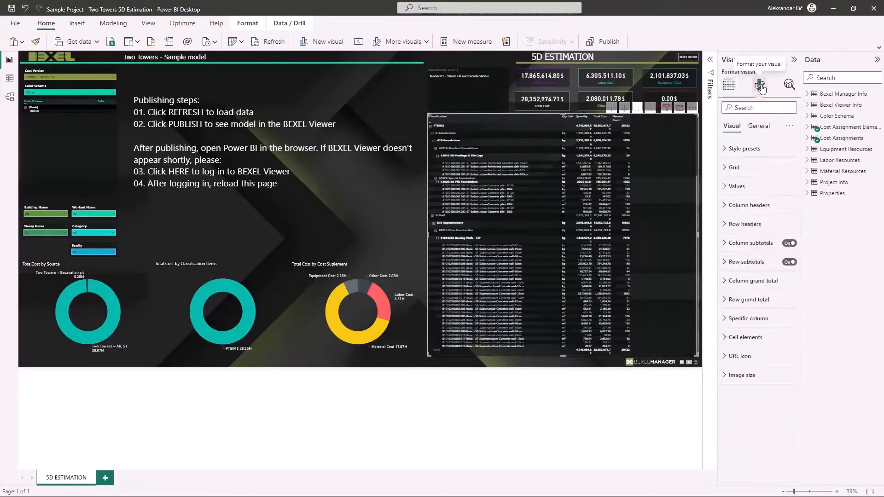
click(744, 187)
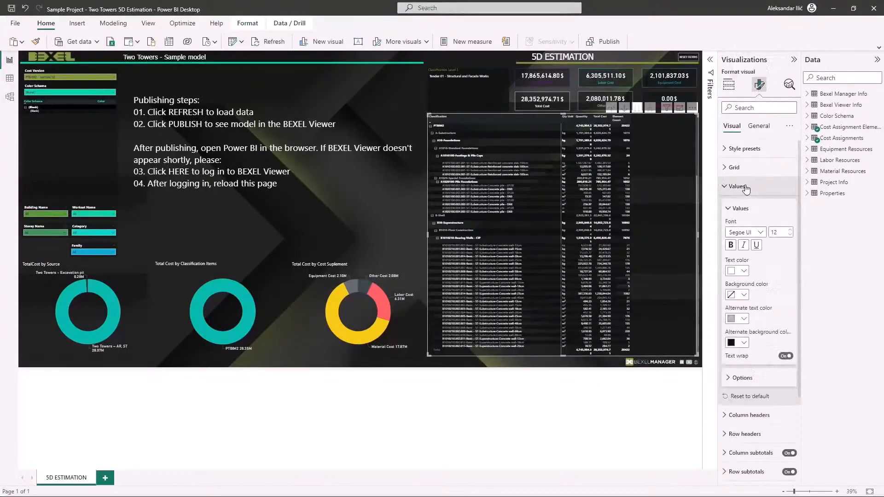
click(790, 231)
click(790, 230)
click(790, 230)
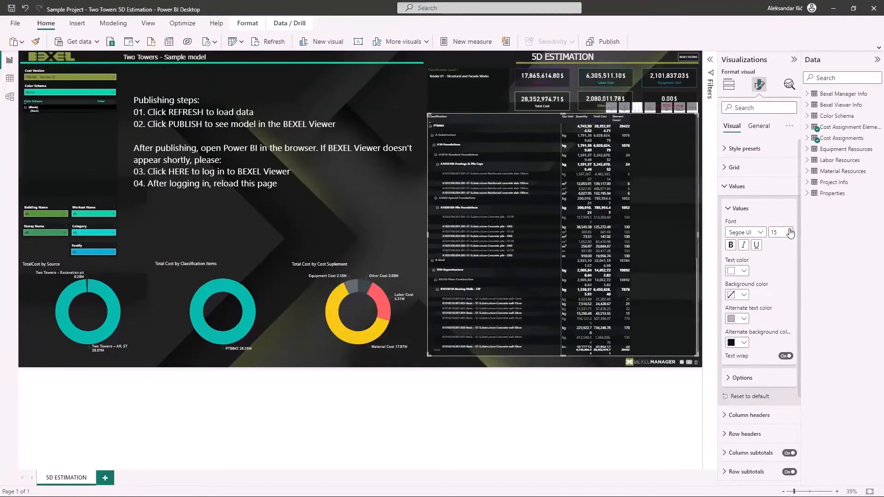
click(790, 230)
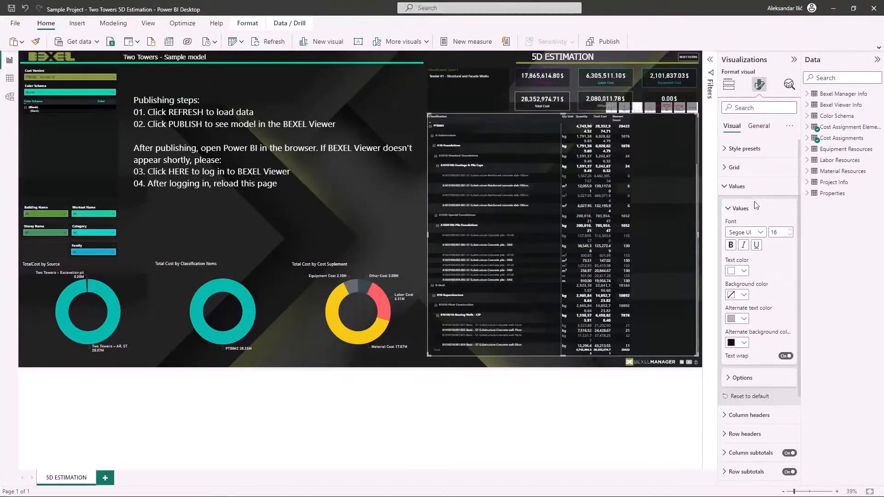
drag(630, 116, 608, 117)
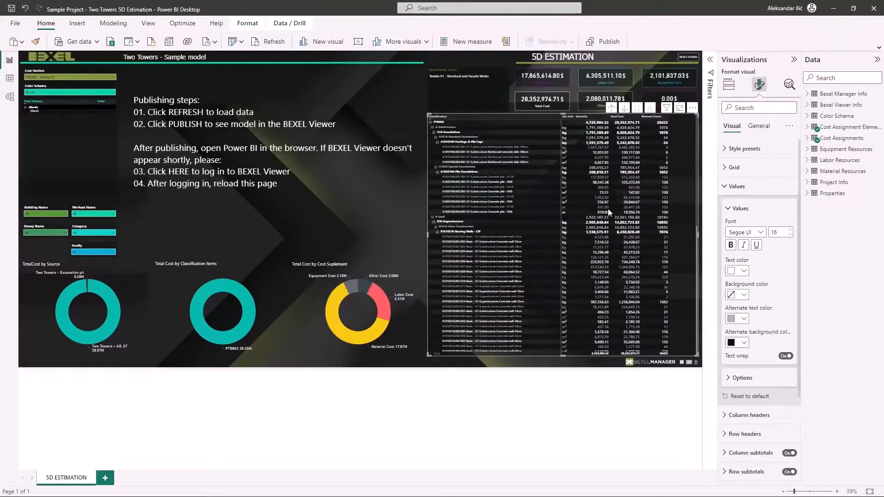
Set the matrix's column header font size to 18 and widen the Qty Unit column
click(733, 186)
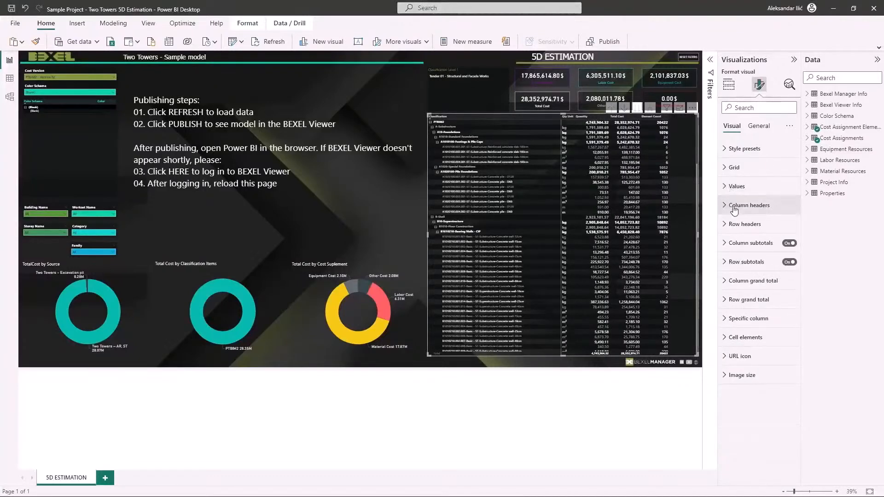
click(734, 207)
click(790, 249)
click(790, 249)
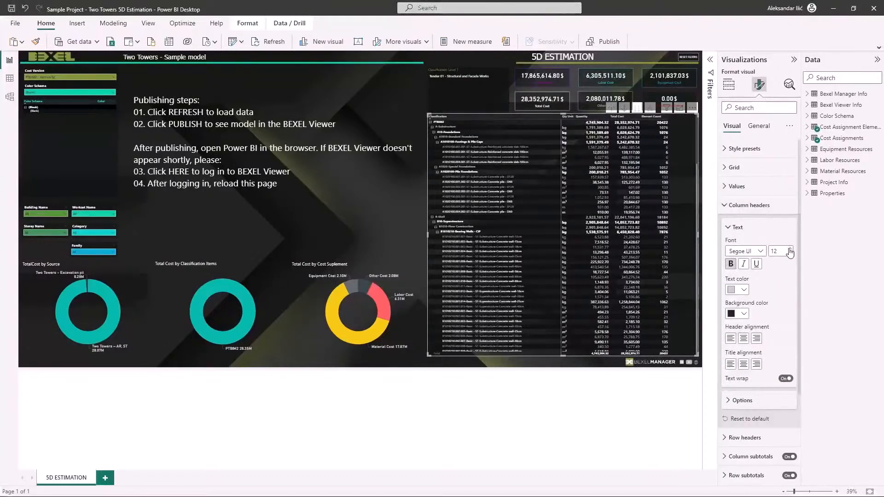
click(790, 249)
click(790, 249)
click(790, 249)
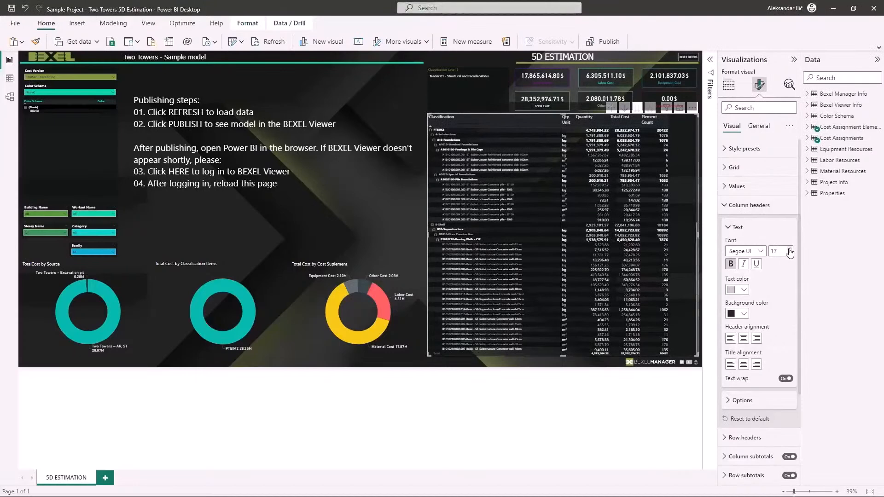
click(790, 249)
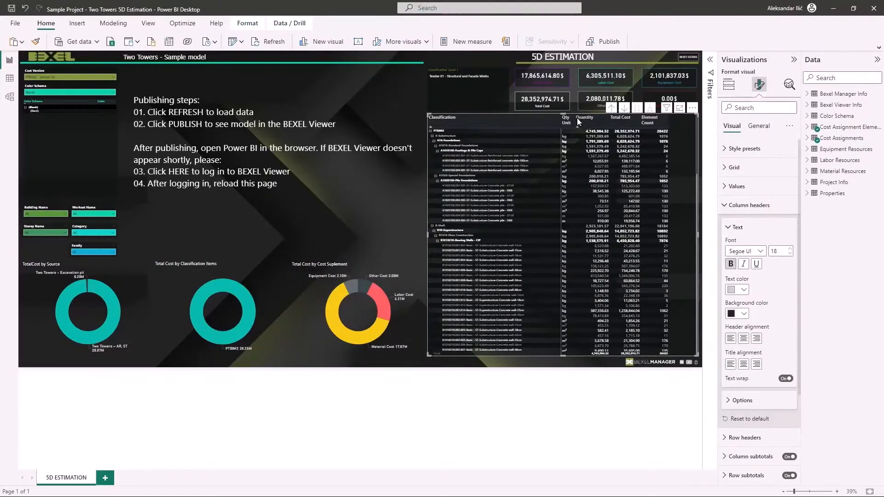
drag(576, 117, 581, 118)
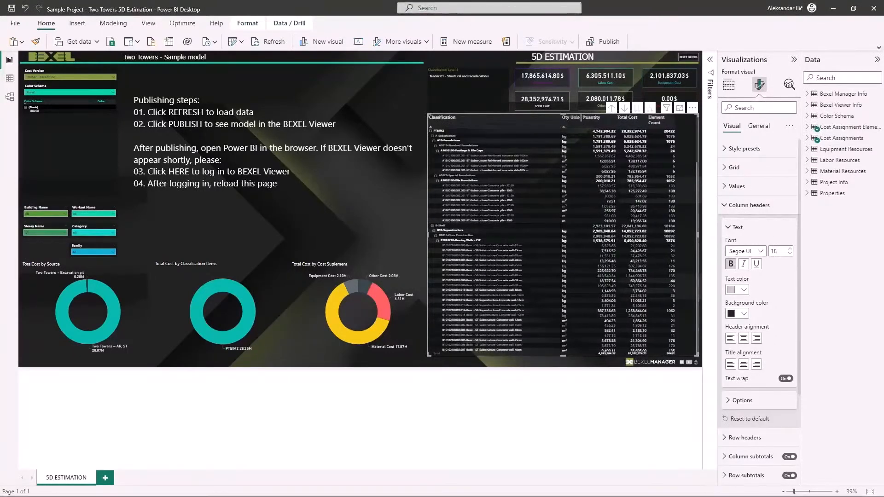
Set the matrix's row header font size to 18, widen the Classification column to fit, and check the rows
click(737, 205)
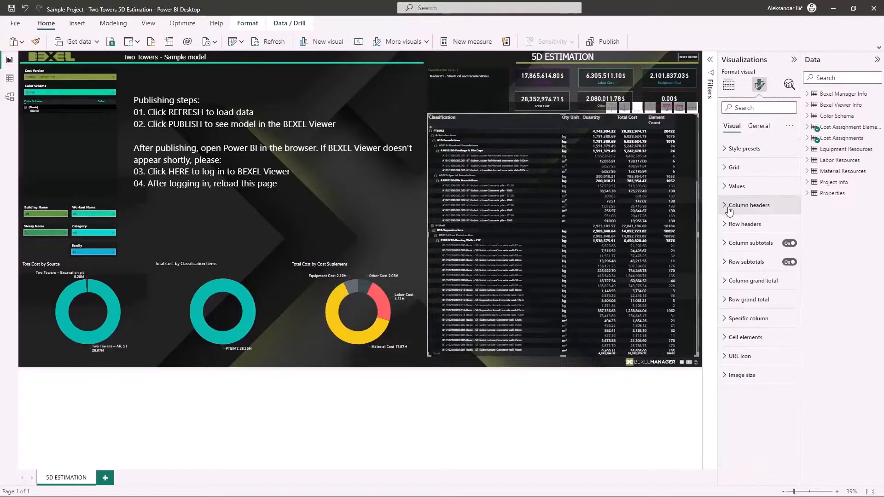
click(737, 224)
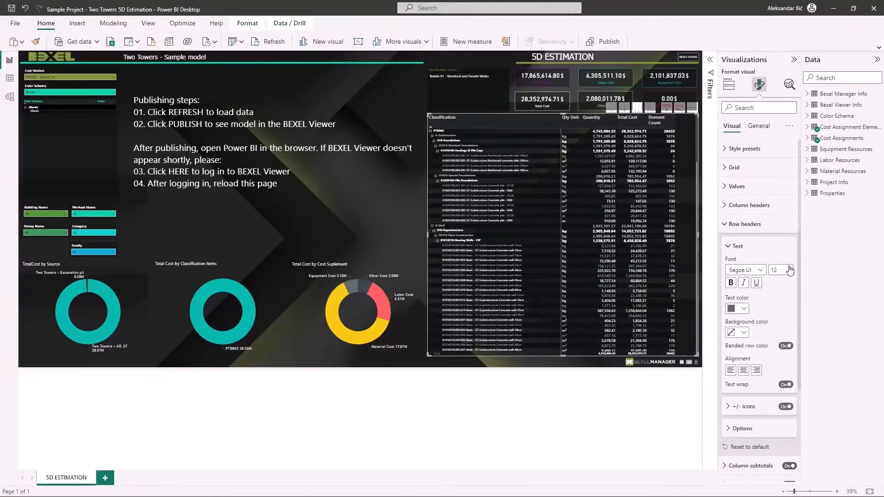
click(789, 268)
click(789, 269)
click(790, 269)
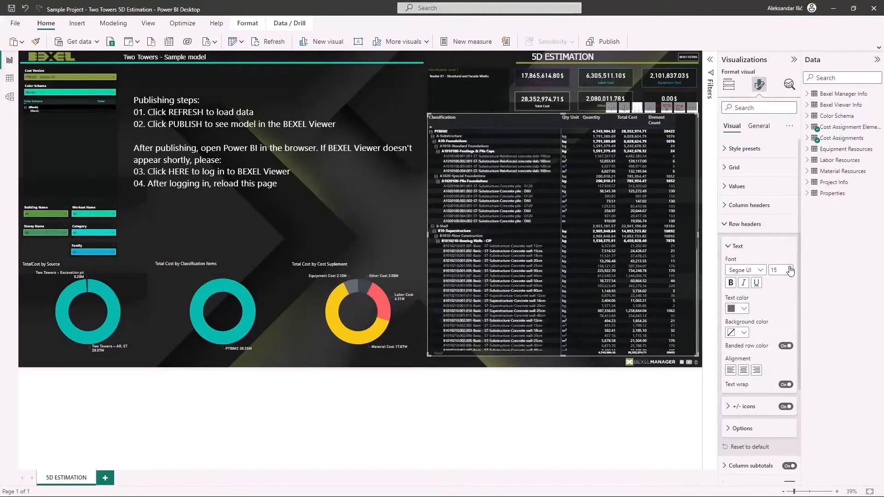
click(790, 269)
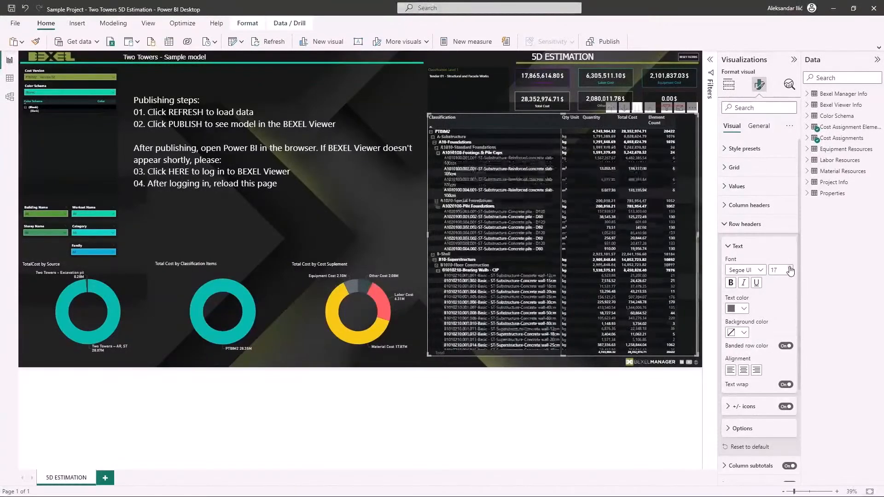
click(790, 269)
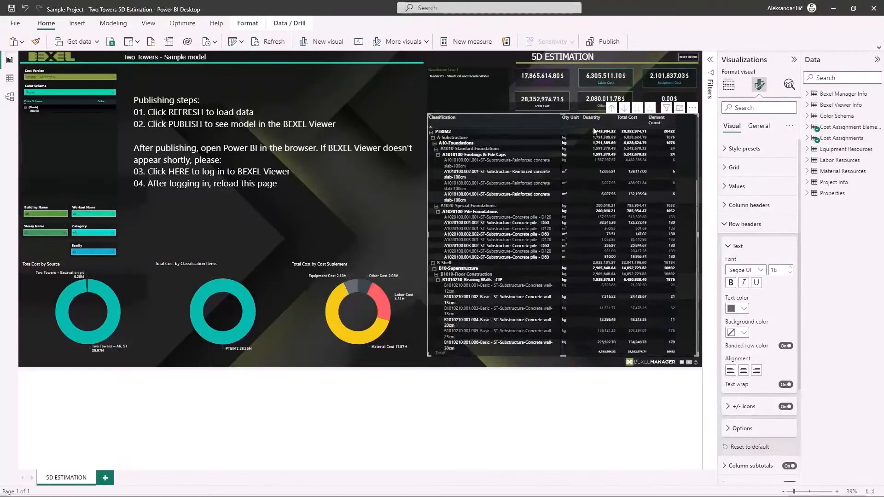
drag(561, 120, 583, 122)
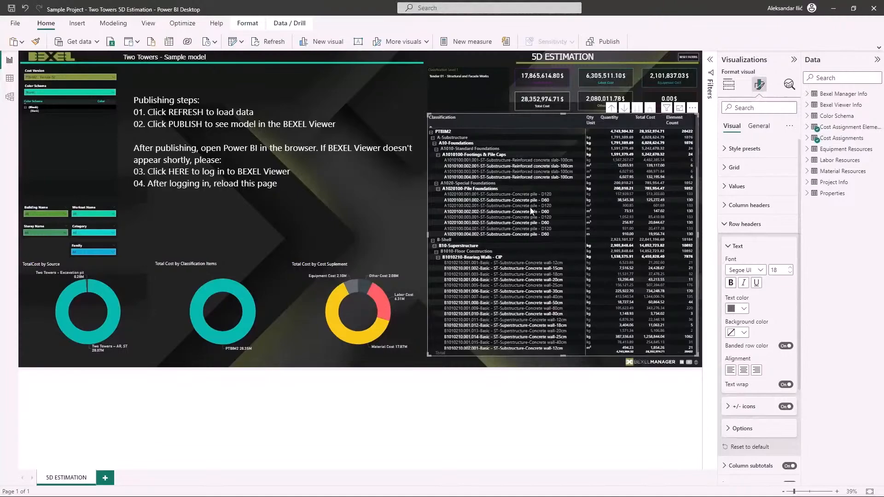
scroll(531, 211, down, 10)
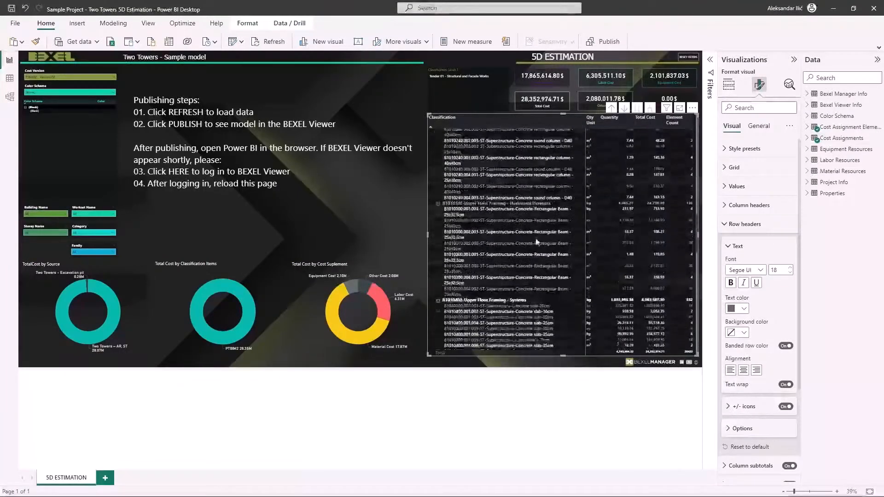
scroll(536, 242, up, 10)
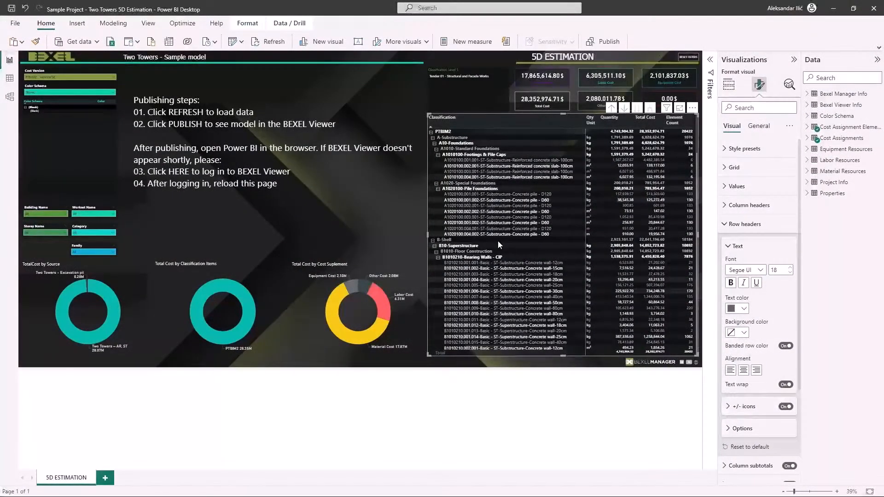
Make room for full field names in the data list and look through the Cost Assignment Elements and Cost Assignments fields
click(734, 87)
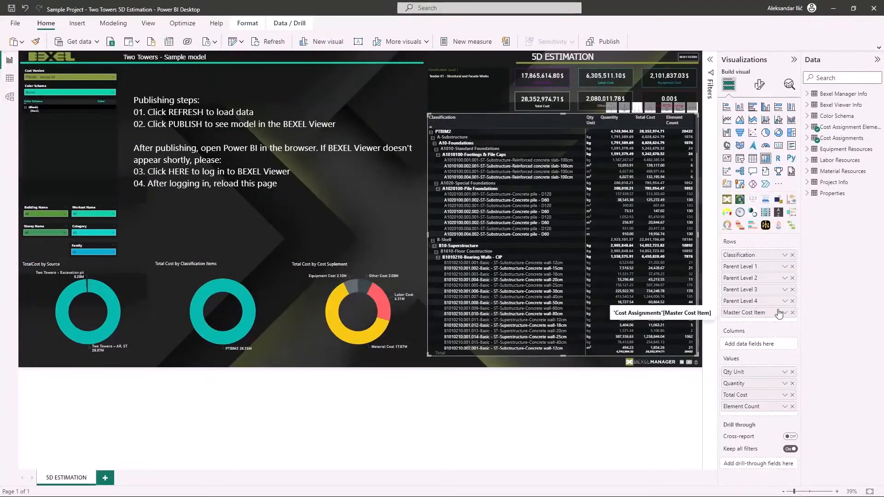
click(808, 127)
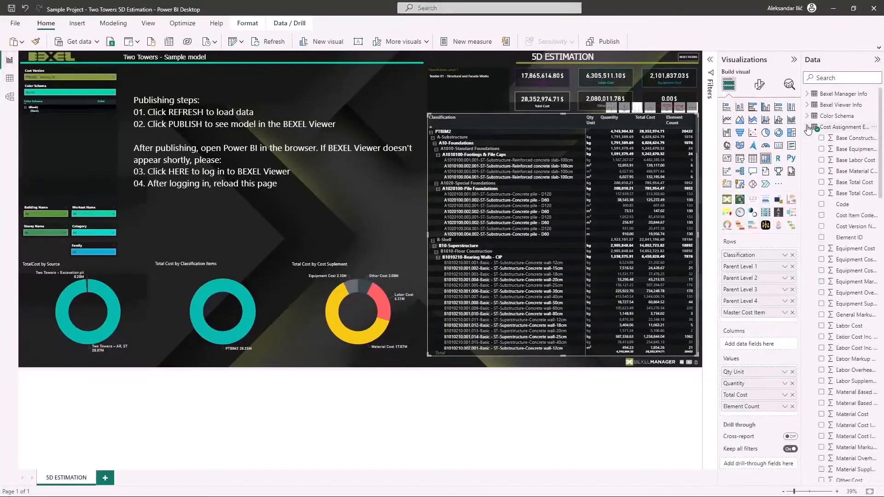
drag(800, 135, 747, 136)
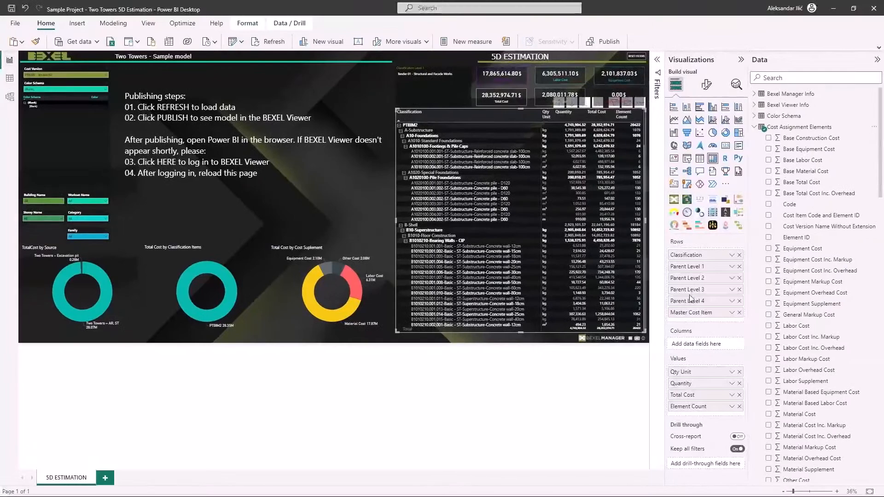
scroll(814, 299, down, 5)
scroll(815, 300, down, 10)
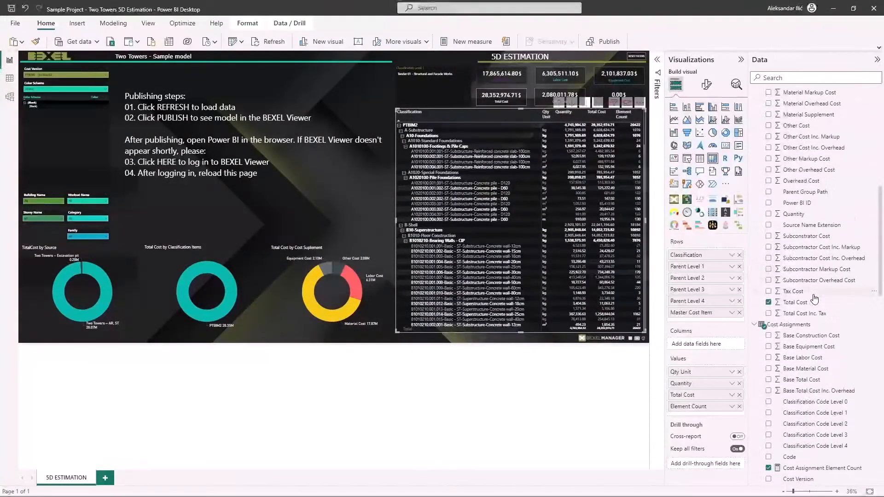
scroll(815, 298, down, 10)
scroll(815, 298, up, 8)
scroll(814, 299, up, 15)
click(755, 138)
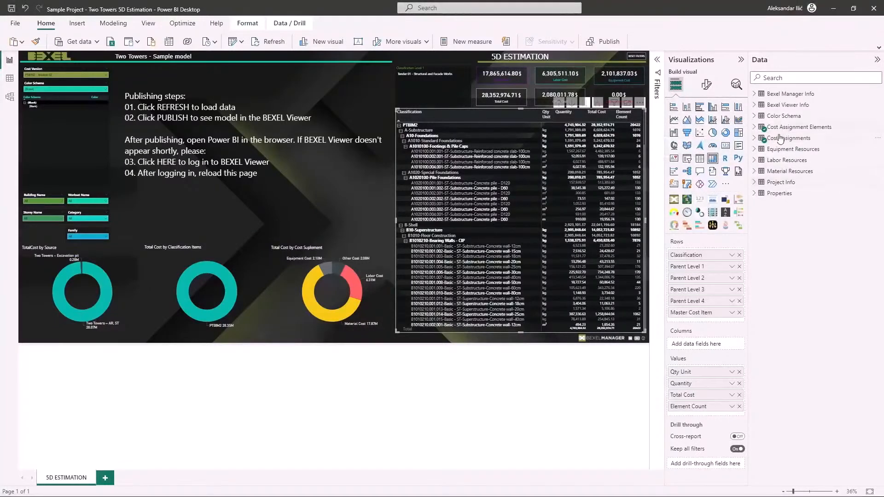
Remove Parent Level 1, 2, 3 and 4 of Cost Assignments from the matrix rows and check the flattened item list
click(778, 138)
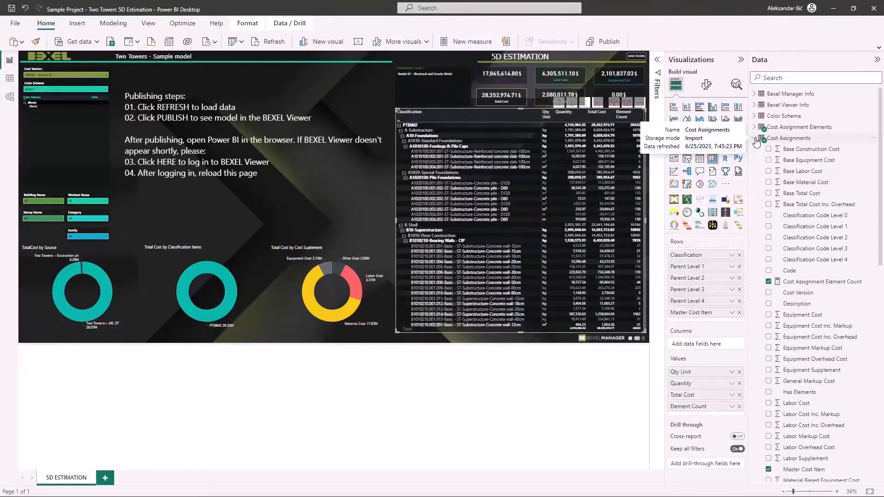
scroll(819, 263, down, 4)
scroll(817, 265, up, 4)
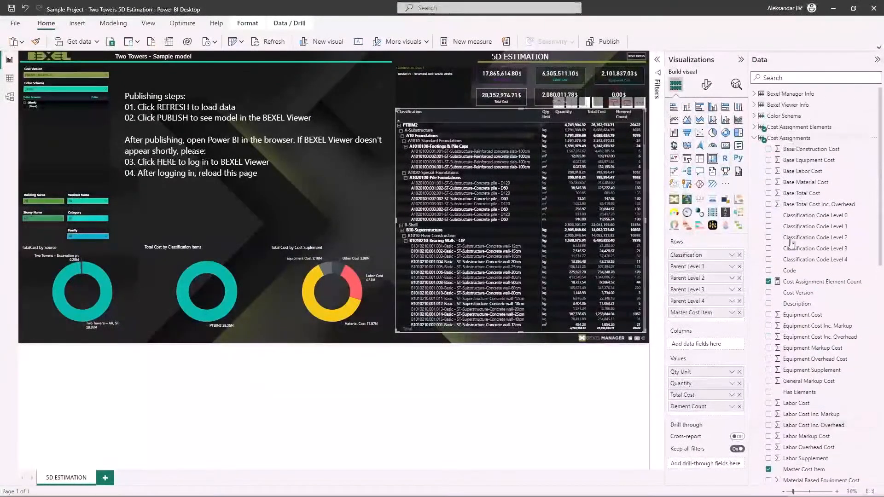
scroll(801, 290, down, 5)
scroll(797, 277, down, 5)
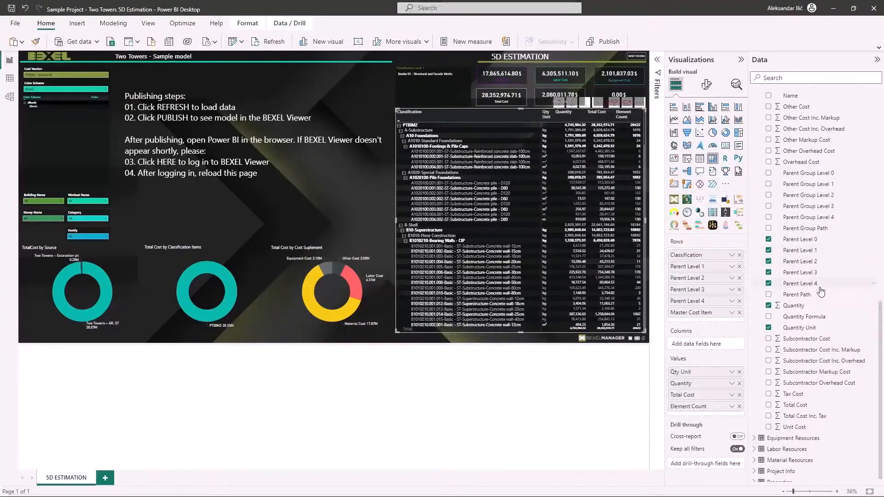
click(768, 251)
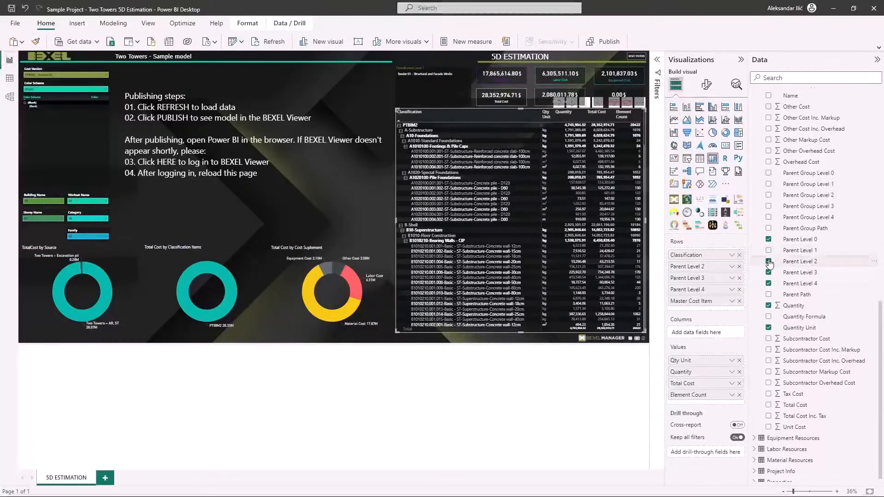
click(768, 261)
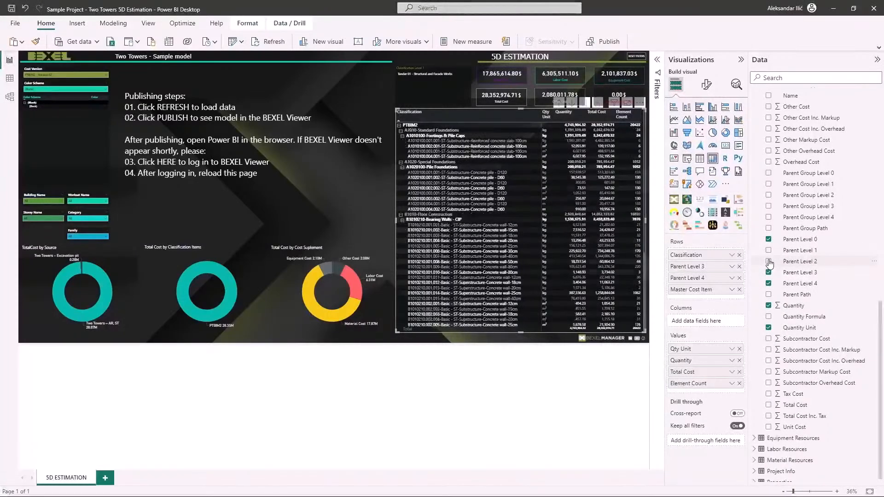
click(769, 272)
click(768, 283)
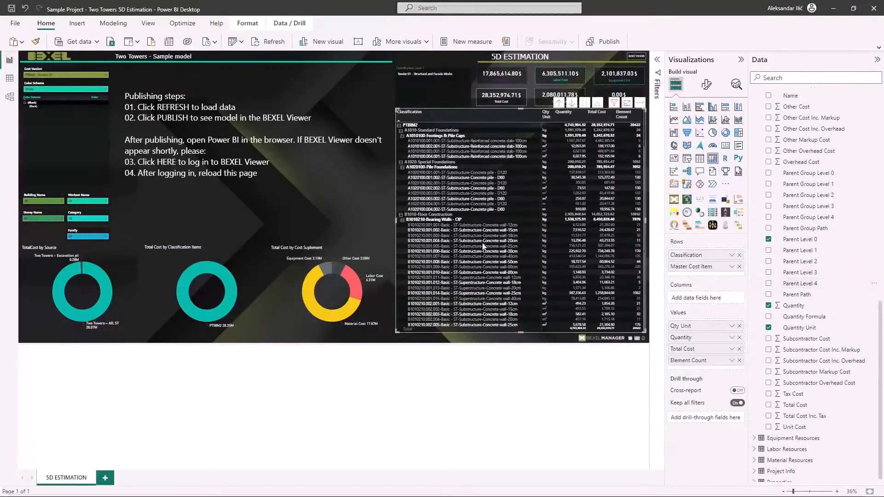
scroll(469, 222, down, 10)
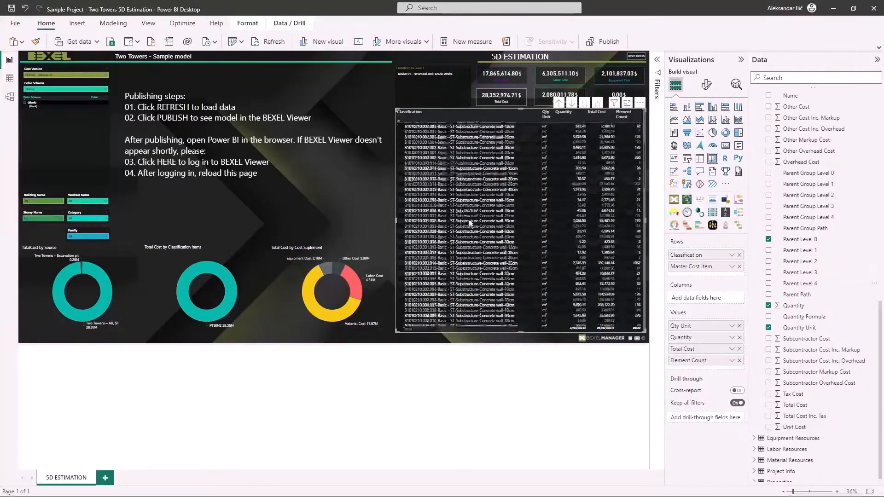
scroll(470, 221, up, 15)
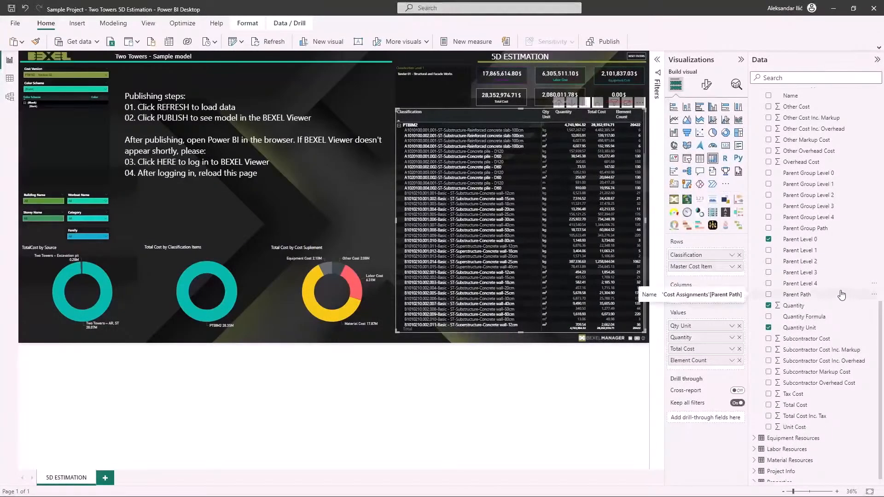
Add Parent Level 1 to 4 back to the rows between Classification and Master Cost Item, and expand the matrix two levels down
drag(819, 284, 729, 266)
drag(804, 272, 720, 259)
drag(803, 261, 723, 263)
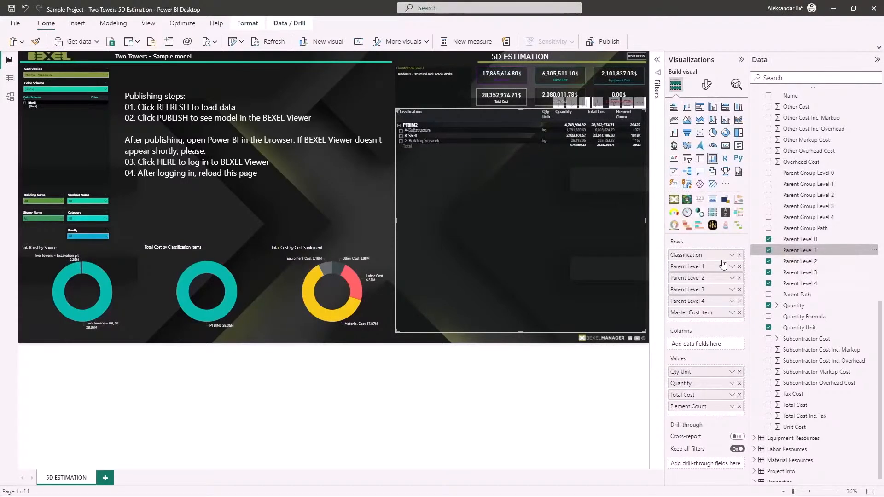
click(596, 104)
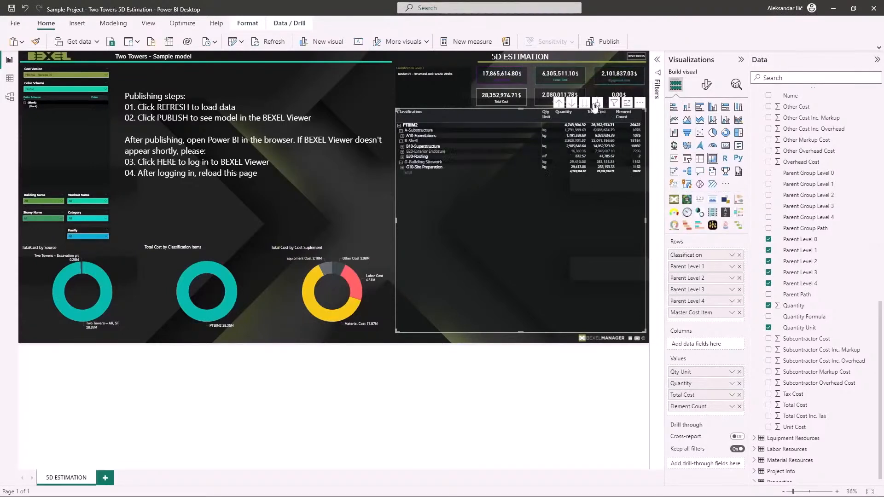
click(597, 104)
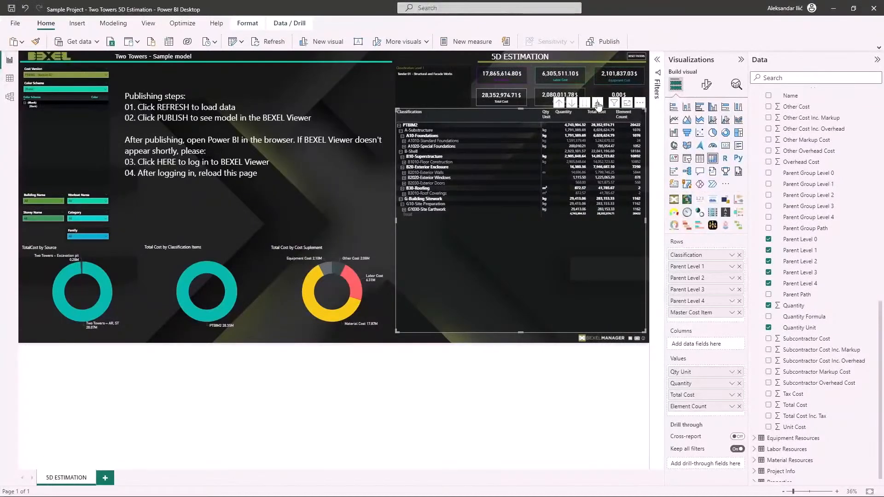
Expand the cost matrix down to the master cost items, and list the Properties table's fields in place of Cost Assignments
click(597, 105)
click(597, 104)
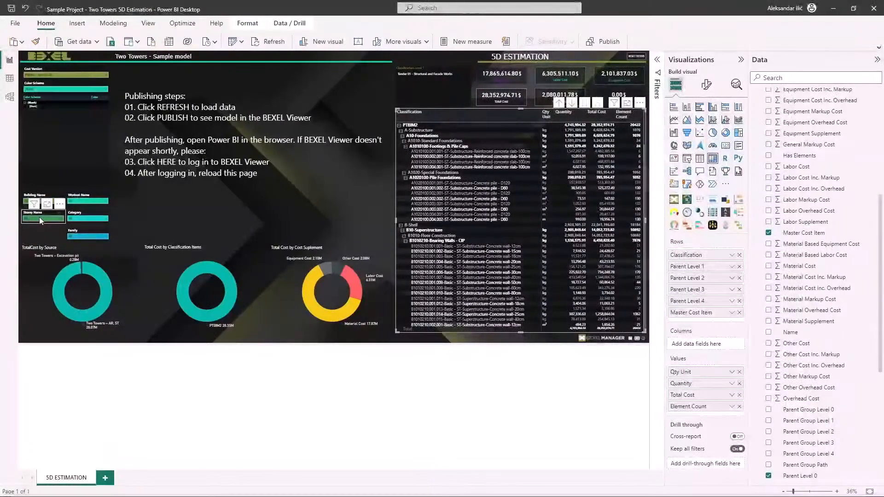
scroll(815, 296, up, 5)
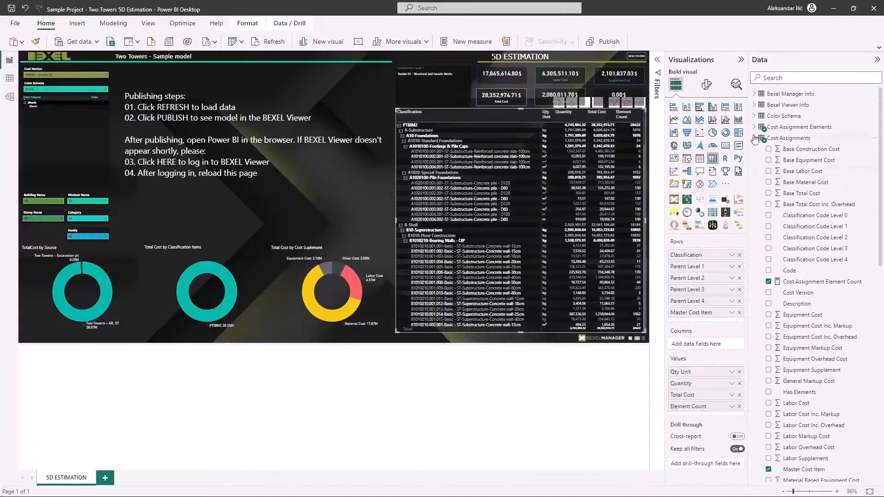
click(755, 138)
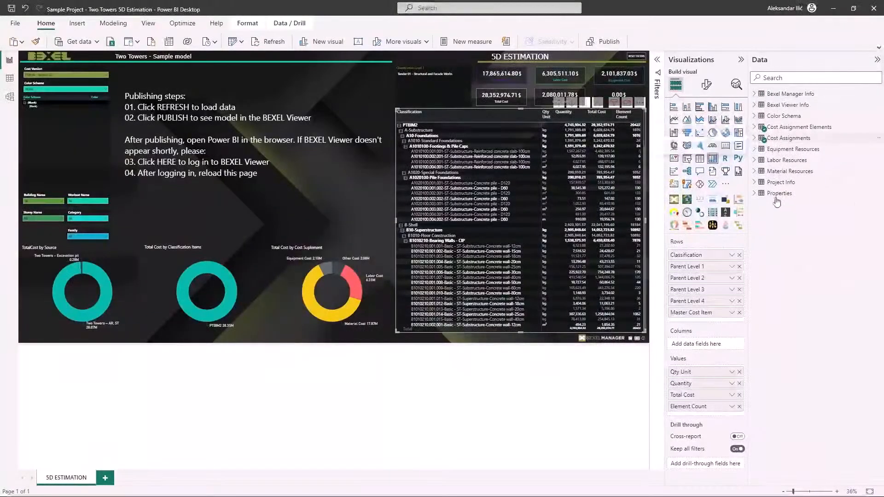
click(755, 195)
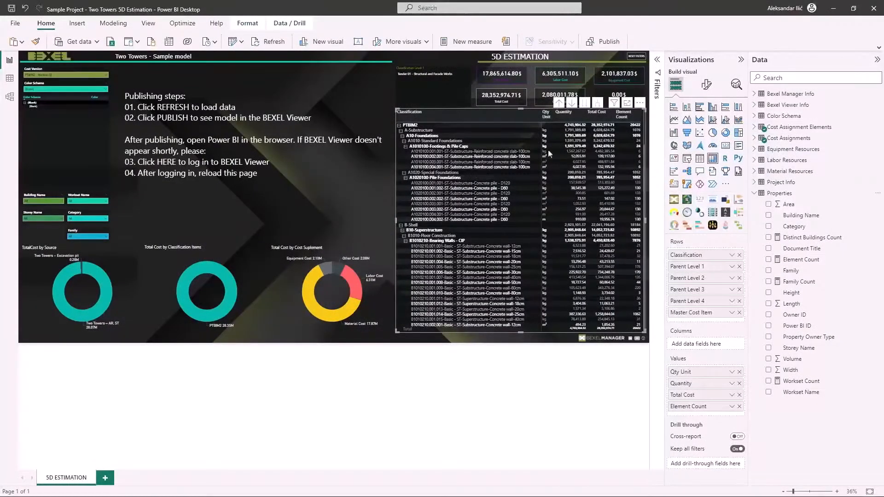
Collapse and reopen the A-Substructure row in the matrix to check the B-Shell items beneath it
click(400, 130)
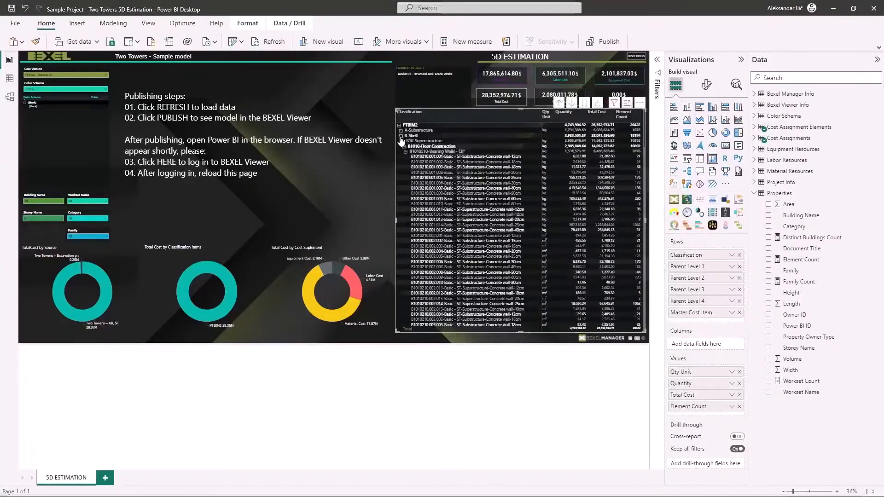
click(401, 137)
click(400, 137)
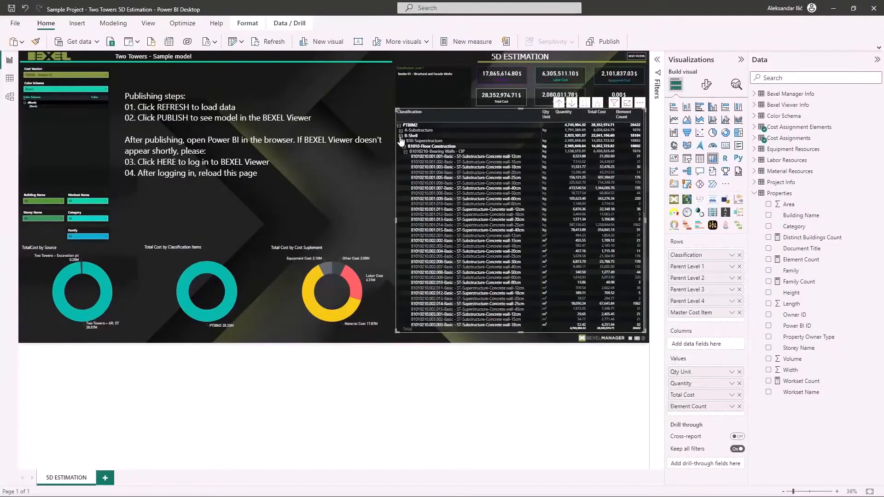
click(401, 131)
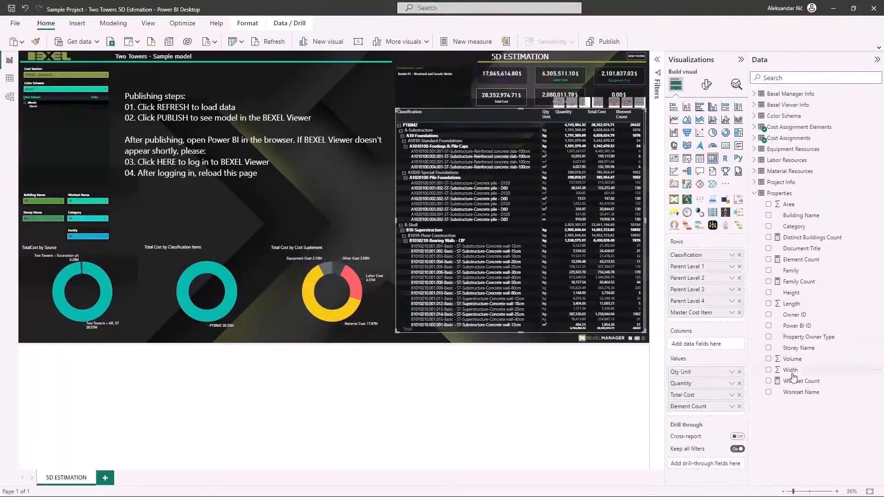
Add Storey Name to the matrix rows between Parent Level 1 and Parent Level 2, and expand the storeys down to Parent Level 4
drag(813, 351, 723, 278)
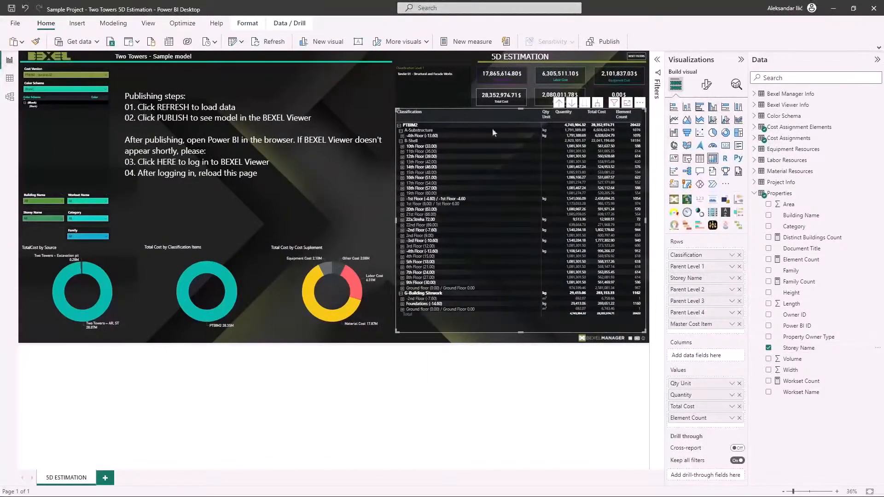
click(558, 103)
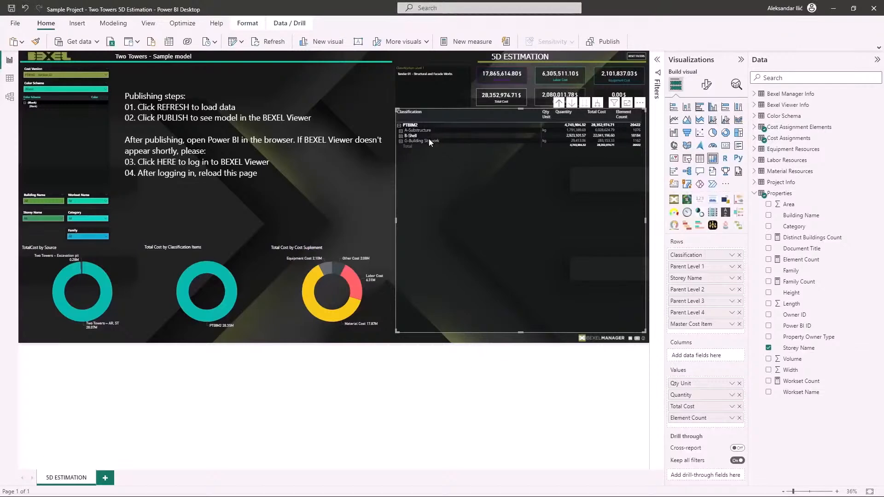
click(597, 103)
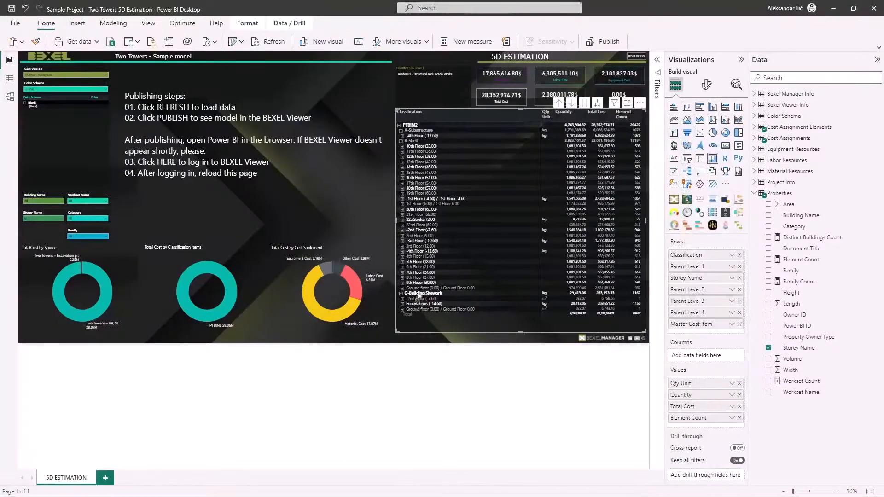
click(402, 146)
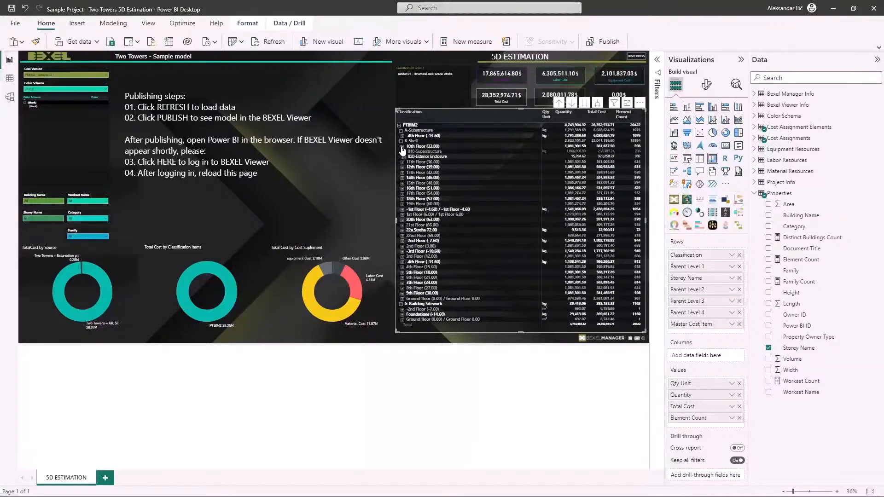
click(598, 103)
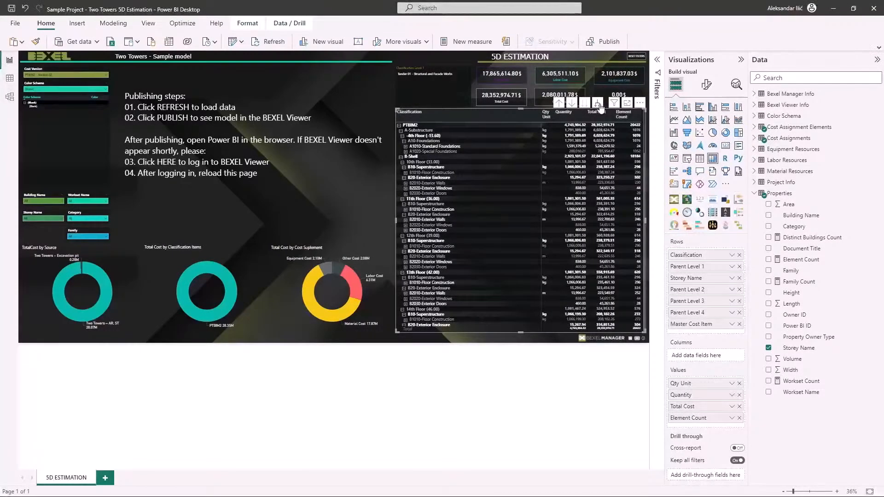
click(598, 103)
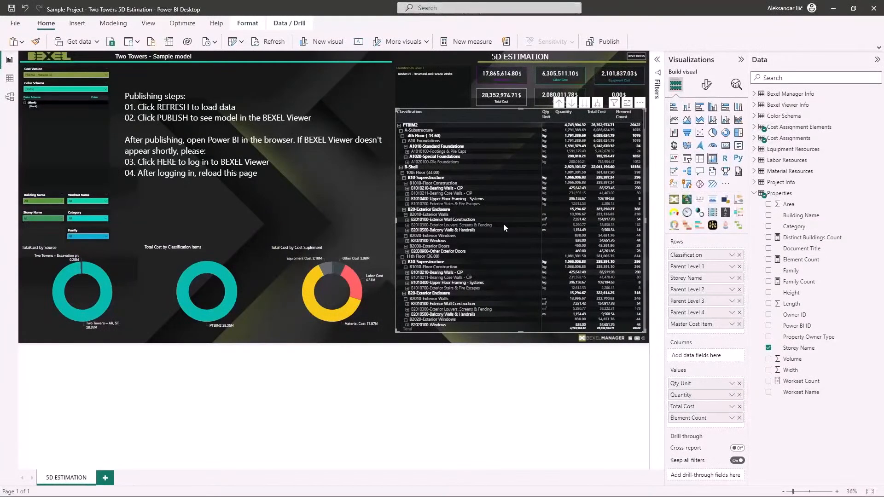
Look through the available color schemes and set the report's Color Scheme slicer to Subcontractors
click(97, 90)
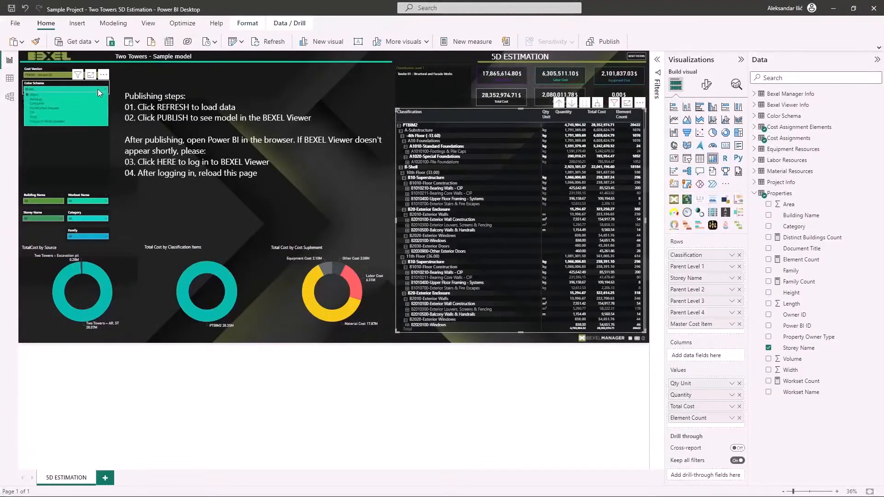
scroll(67, 114, down, 3)
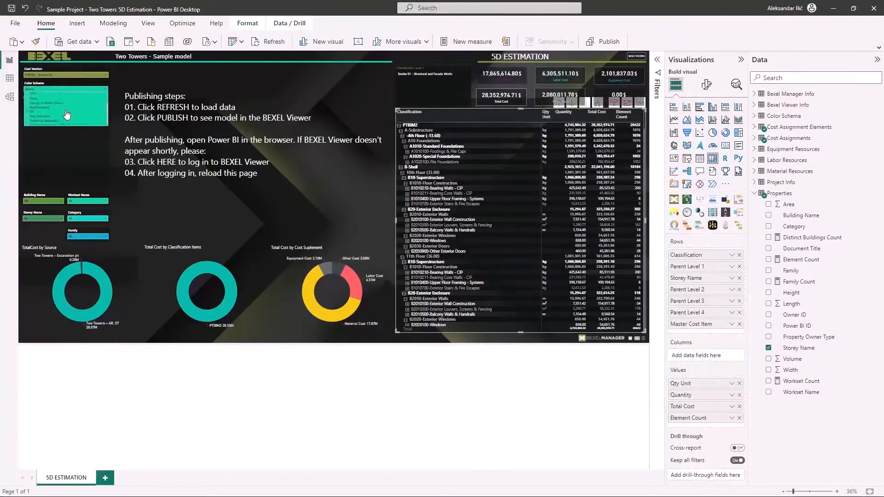
scroll(67, 114, up, 3)
scroll(64, 116, down, 3)
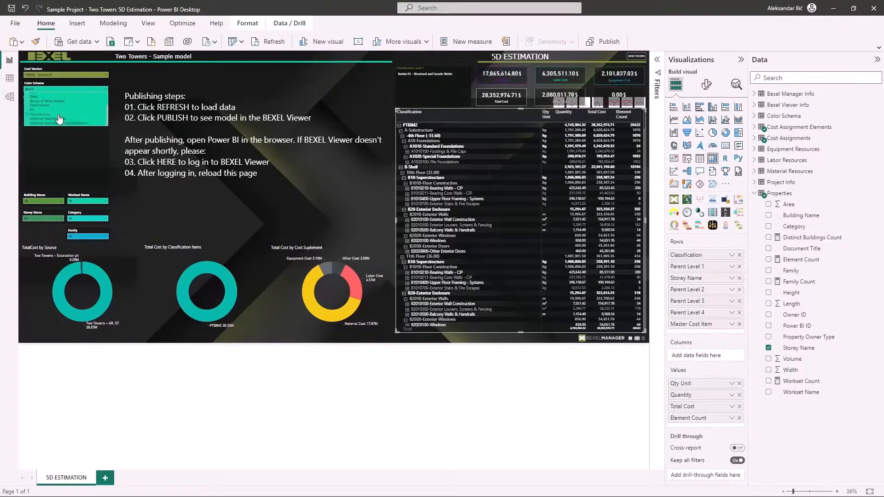
click(58, 115)
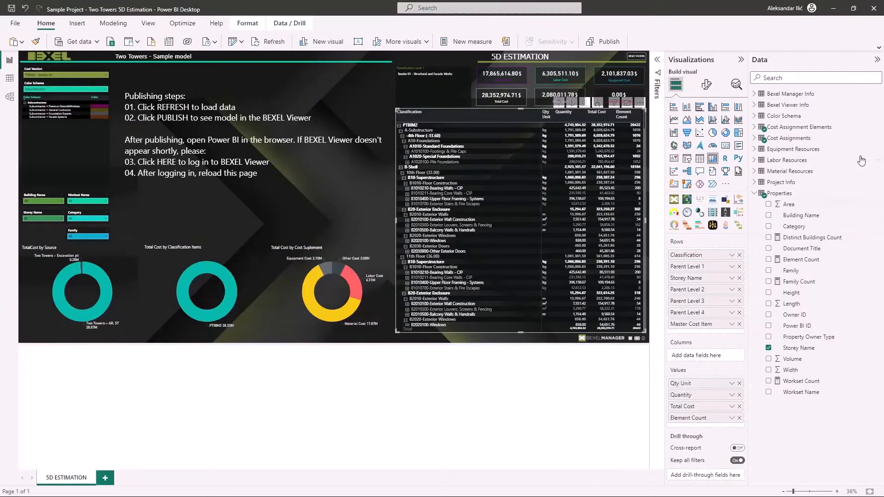
Collapse the Properties table's field list and open the Properties query in Power Query Editor
click(762, 195)
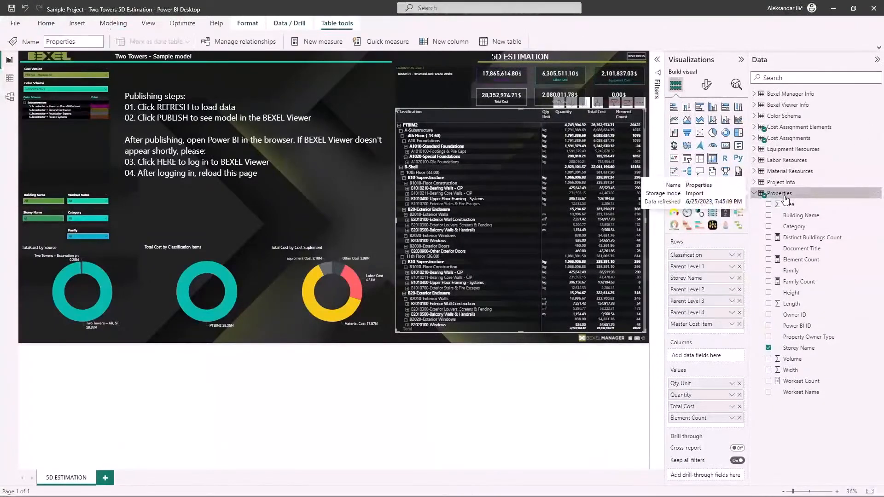
click(755, 194)
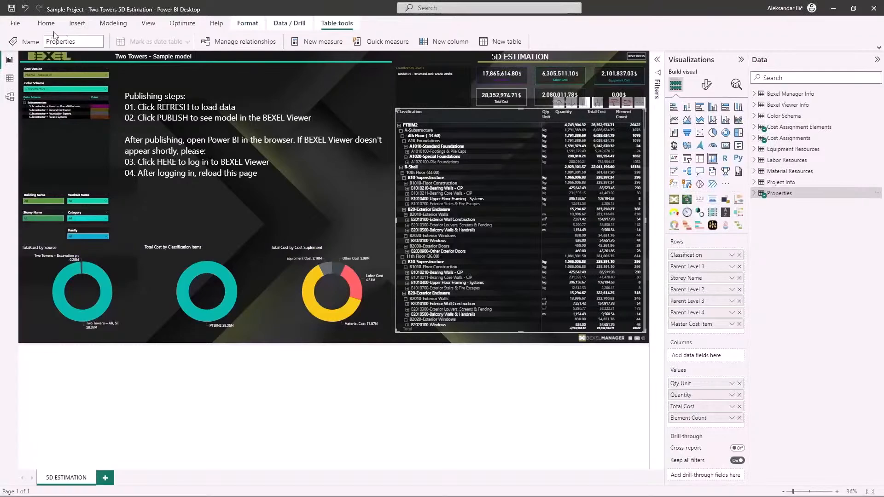
click(44, 23)
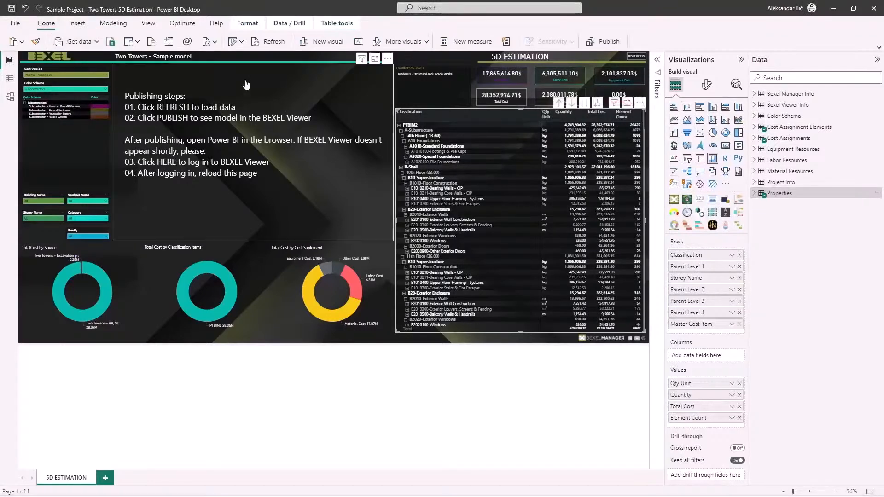
click(233, 42)
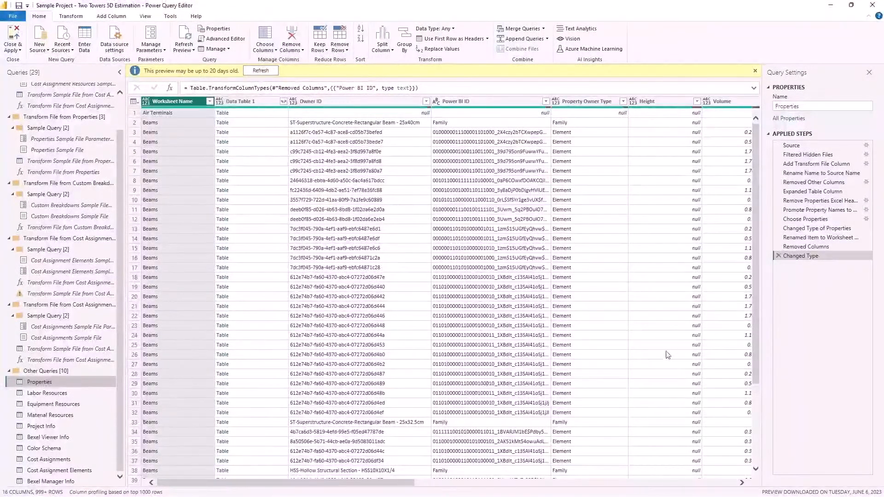
Edit the Choose Properties step of the Properties query to also include the Subcontractor and Tender Package columns
click(866, 220)
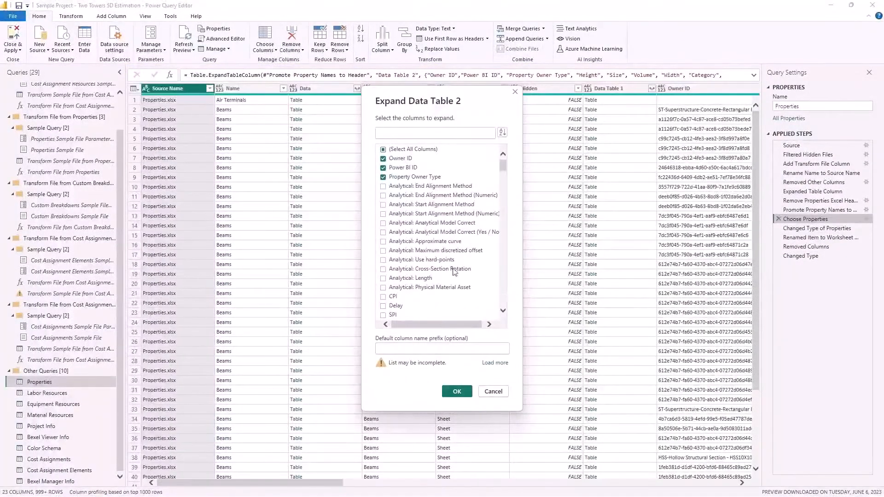
scroll(433, 269, down, 2)
scroll(433, 268, down, 1)
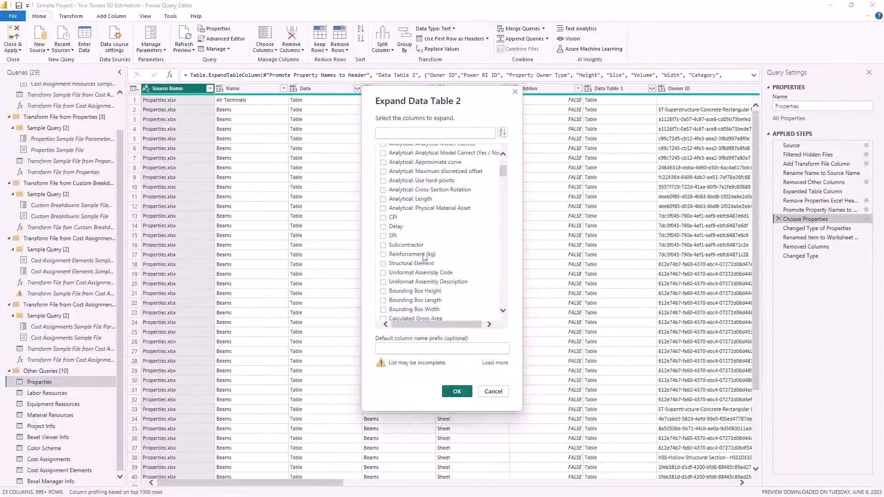
click(384, 245)
scroll(407, 251, down, 1)
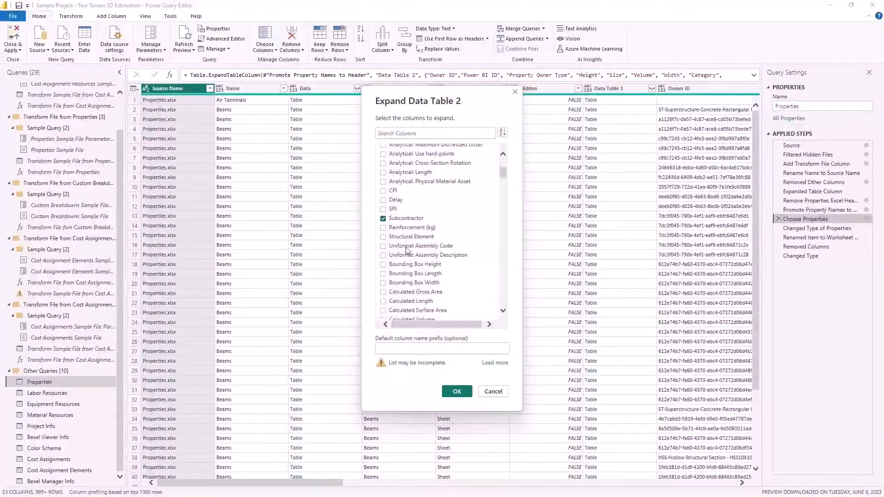
scroll(407, 250, down, 1)
scroll(406, 251, down, 3)
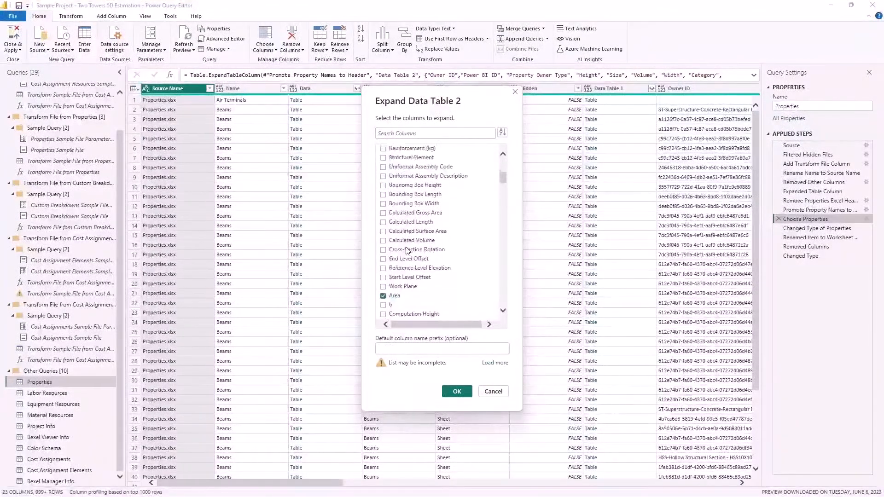
scroll(407, 251, down, 5)
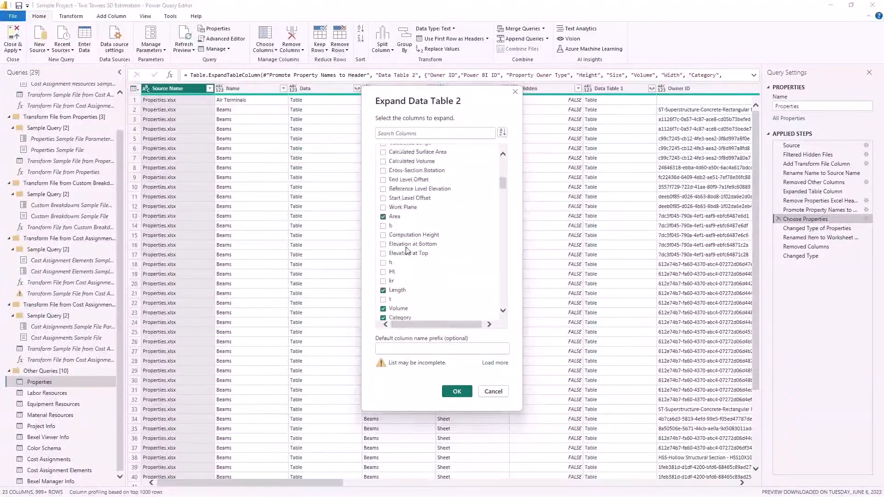
click(387, 258)
scroll(412, 265, down, 10)
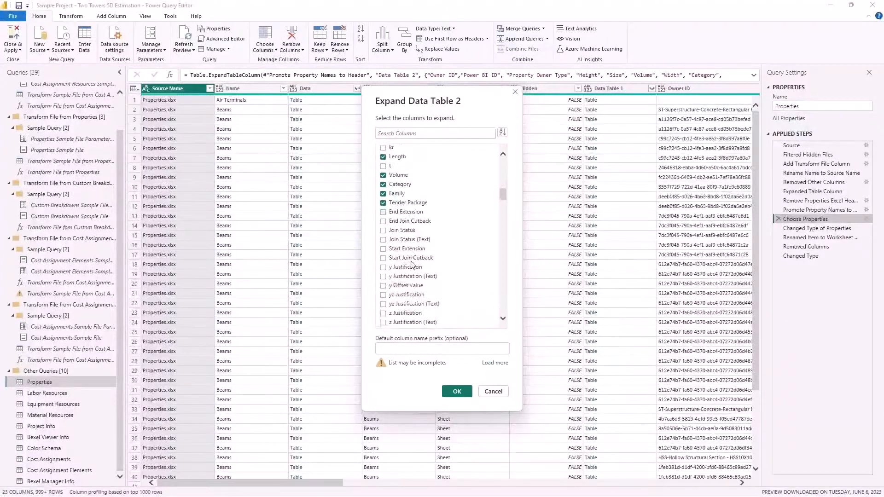
scroll(412, 265, down, 5)
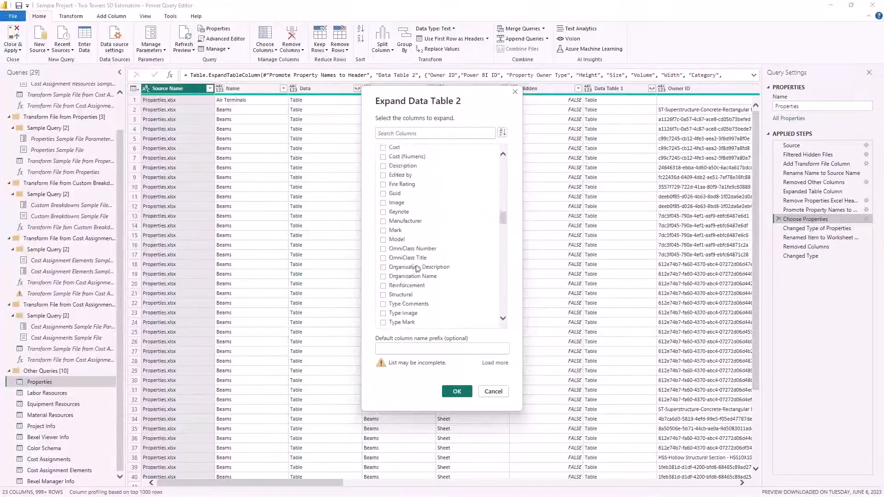
click(465, 392)
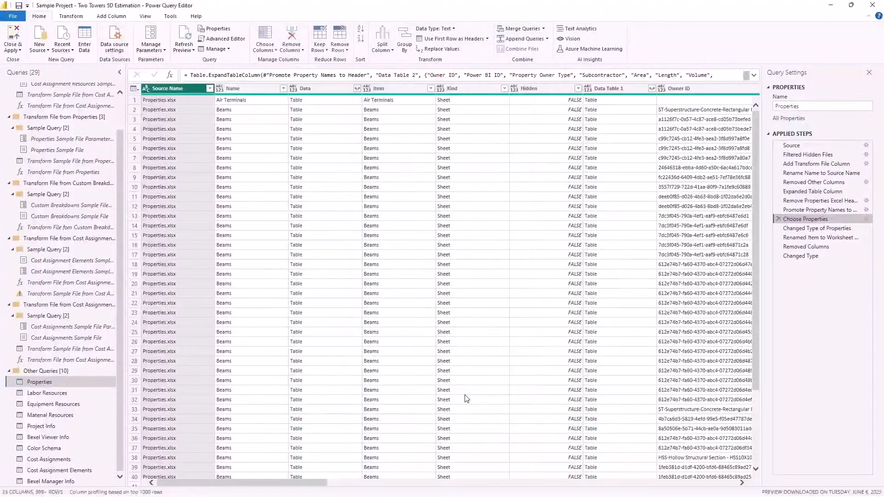
Close Power Query Editor with its changes applied and list the updated fields of the Properties table
click(19, 49)
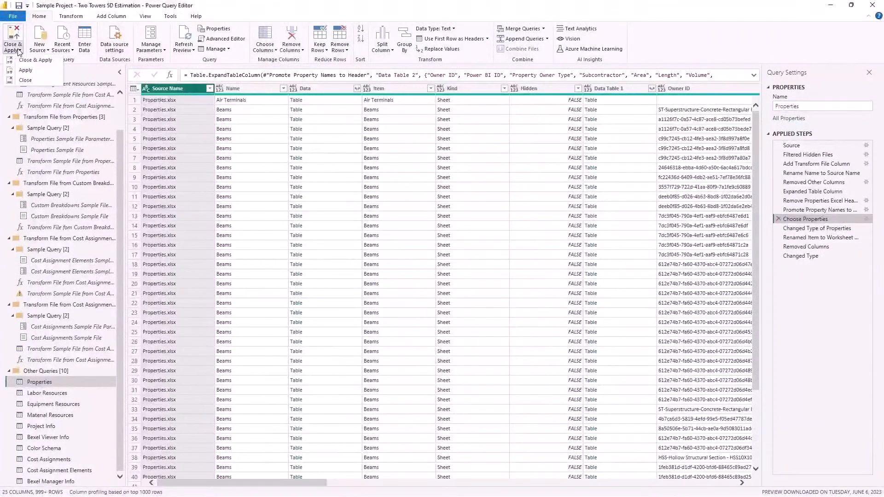
click(32, 61)
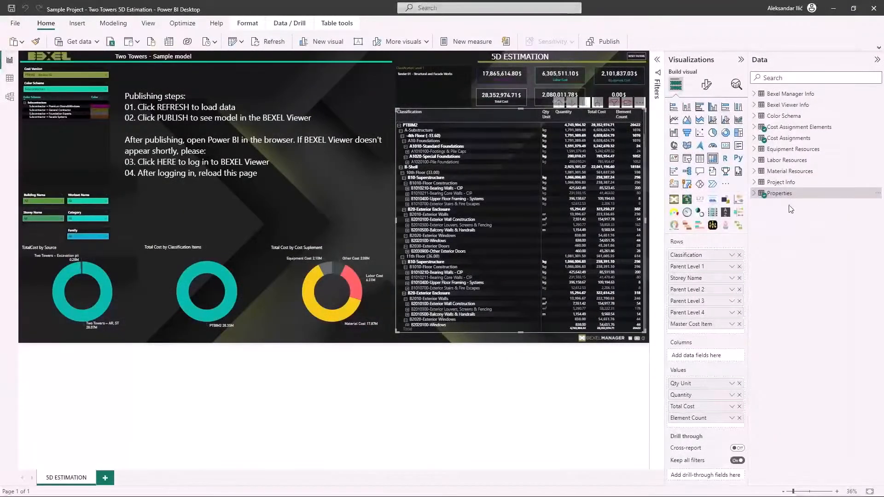
click(755, 194)
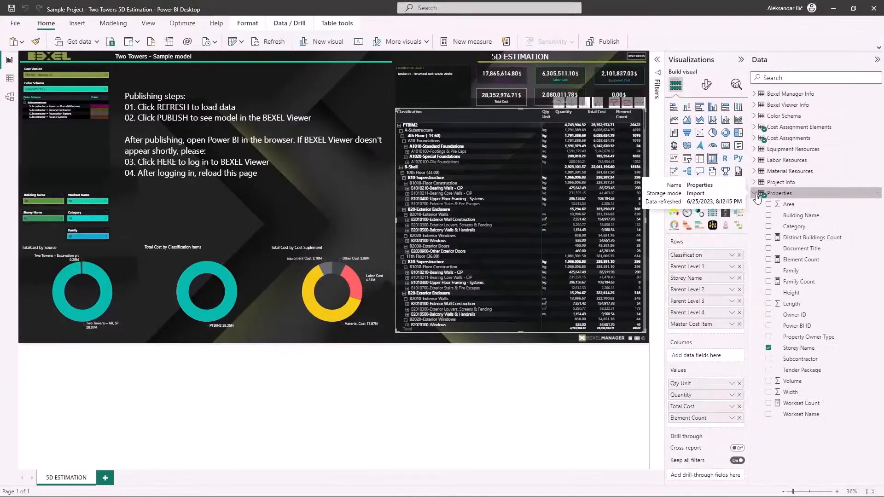
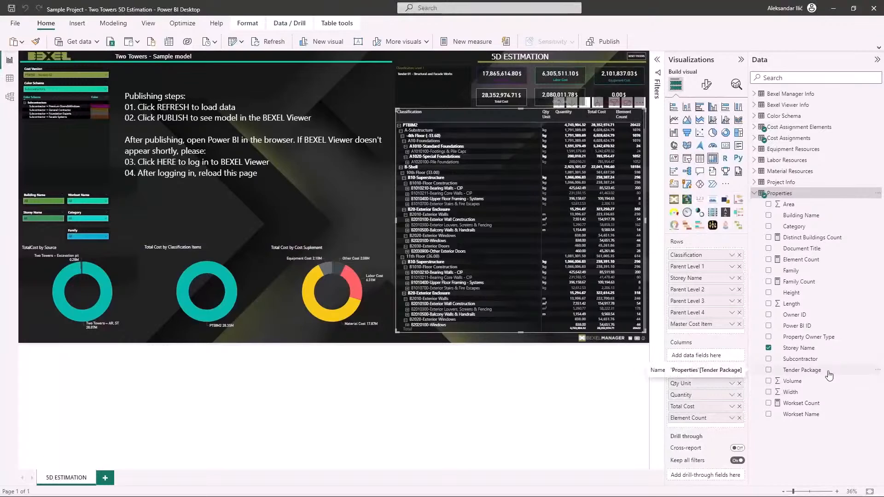
Add Tender Package to the matrix rows between Classification and Parent Level 1, and expand the Tender 01 - Structural and Facade Works row
drag(828, 375, 720, 265)
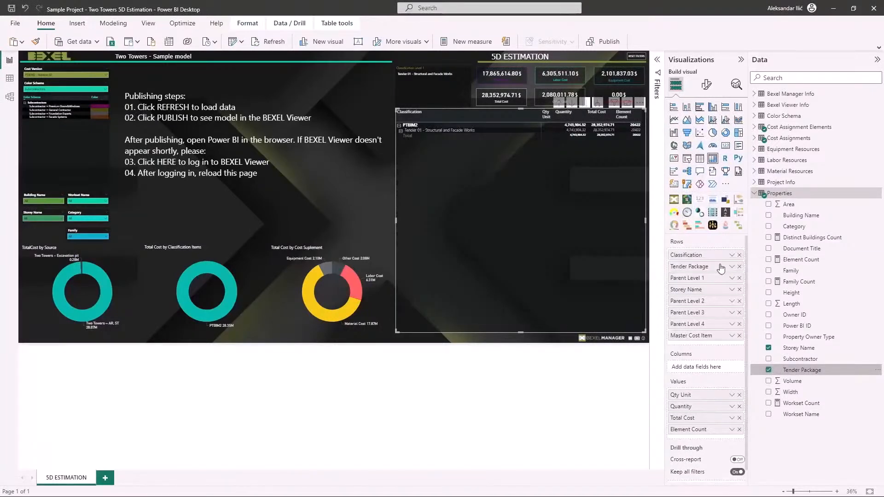
click(401, 131)
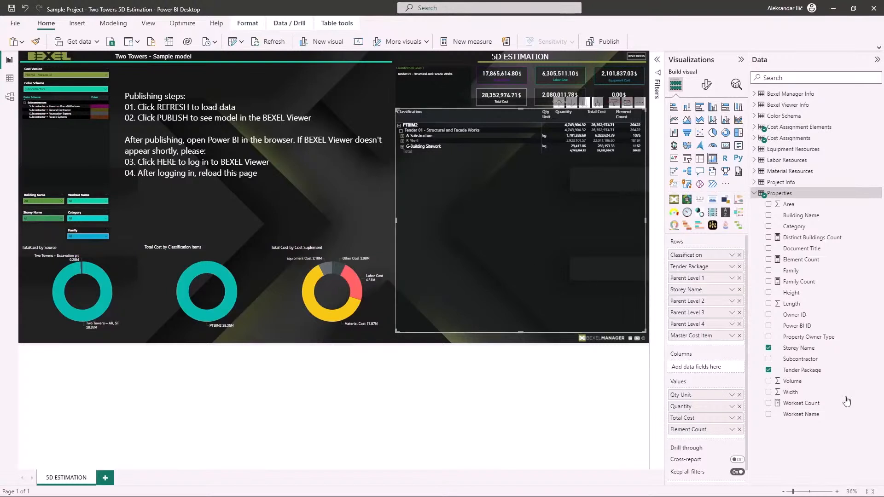
Add Subcontractor to the matrix rows between Tender Package and Parent Level 1, and expand each of the four subcontractor rows
drag(808, 361, 711, 273)
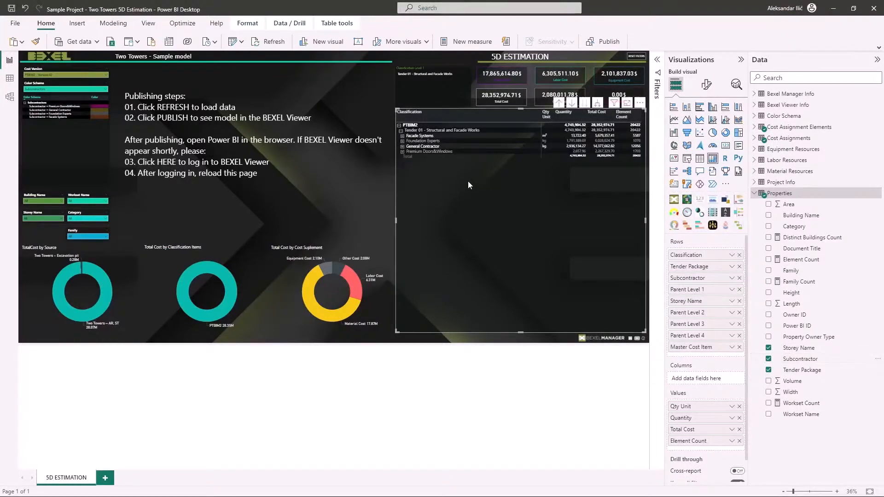
click(403, 137)
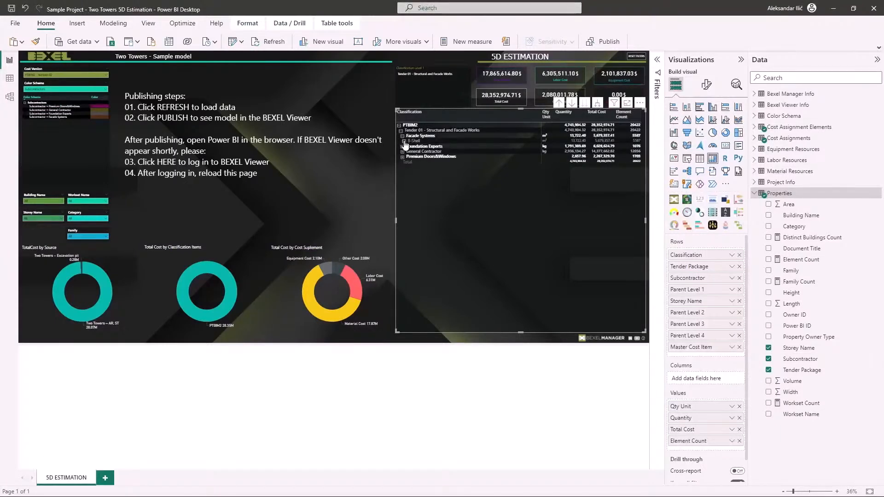
click(404, 146)
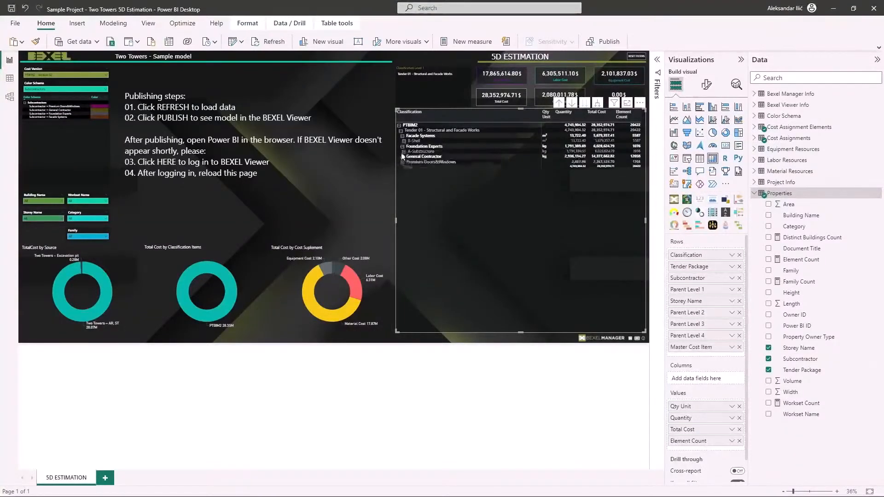
click(403, 157)
click(402, 172)
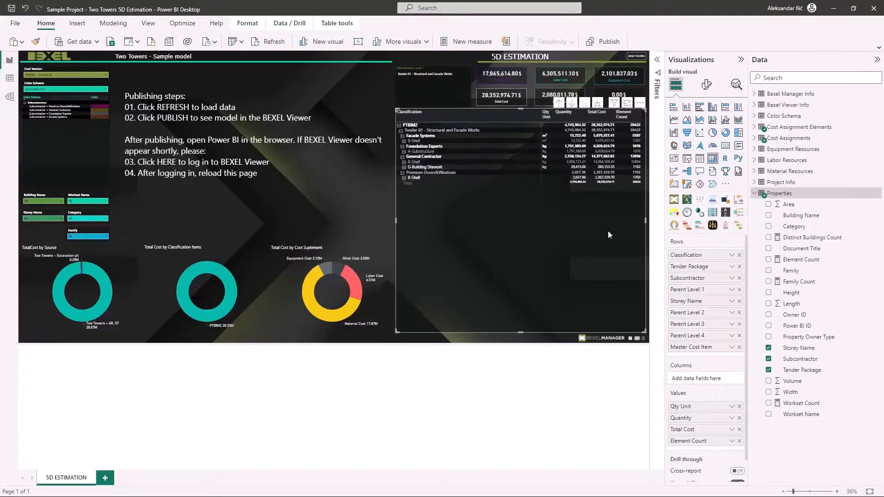
Expand the whole matrix hierarchy down through the storeys and remaining parent levels to the Master Cost Item rows
click(598, 104)
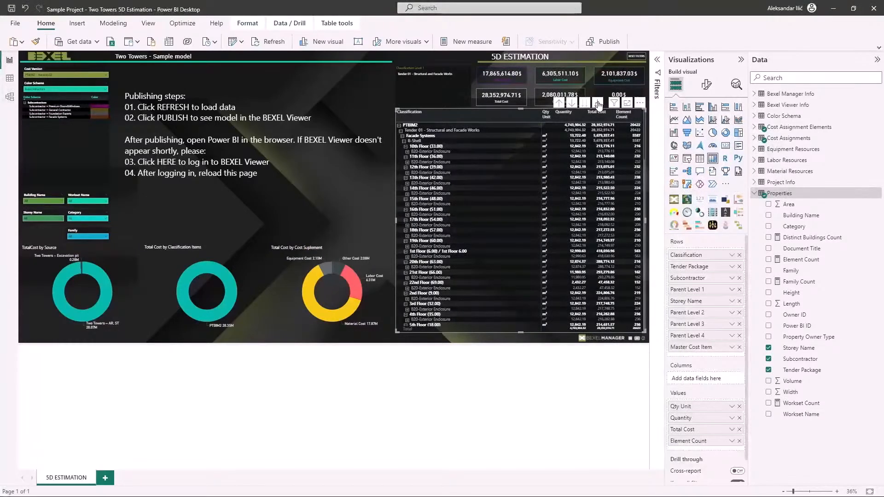
click(598, 104)
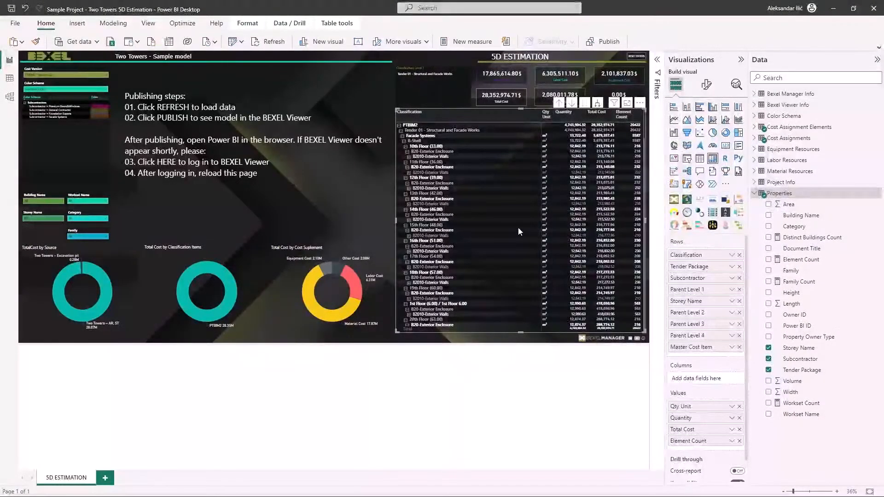
click(598, 104)
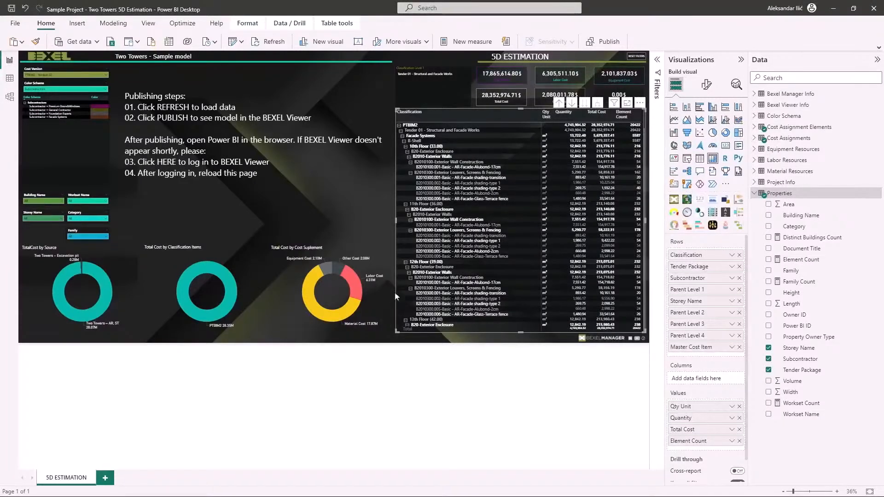
scroll(497, 207, down, 7)
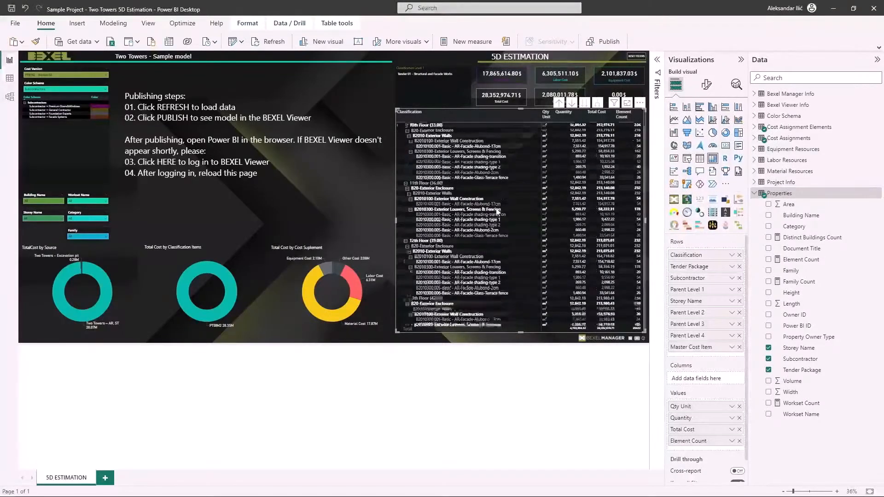
scroll(496, 209, up, 5)
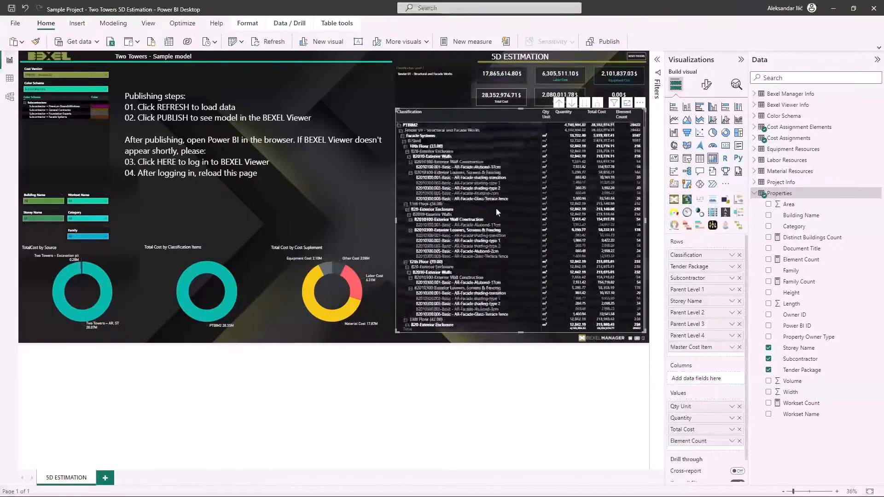
scroll(496, 210, up, 3)
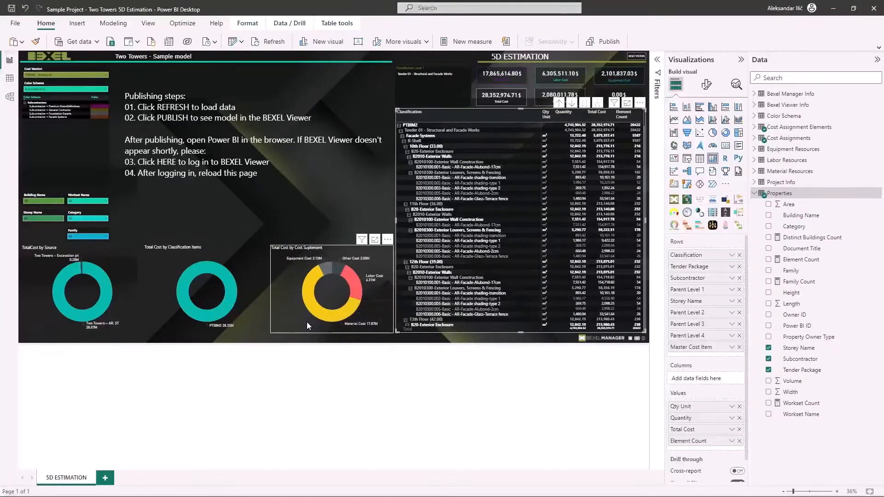
Expand the Total Cost by Classification Items donut chart two hierarchy levels and bring it back up to Parent Level 1
click(338, 250)
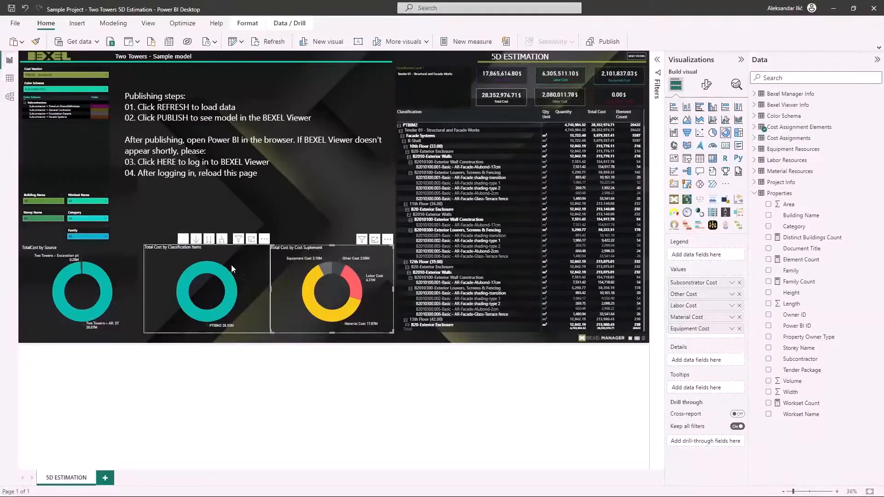
click(211, 250)
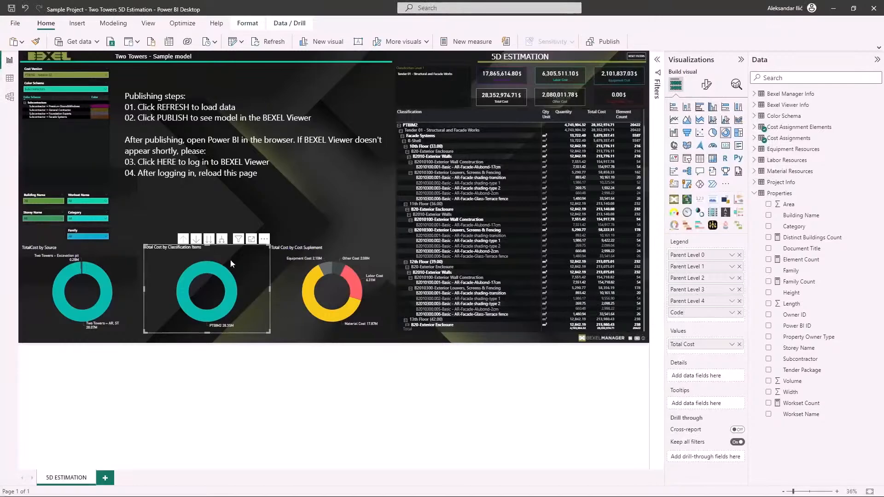
click(221, 239)
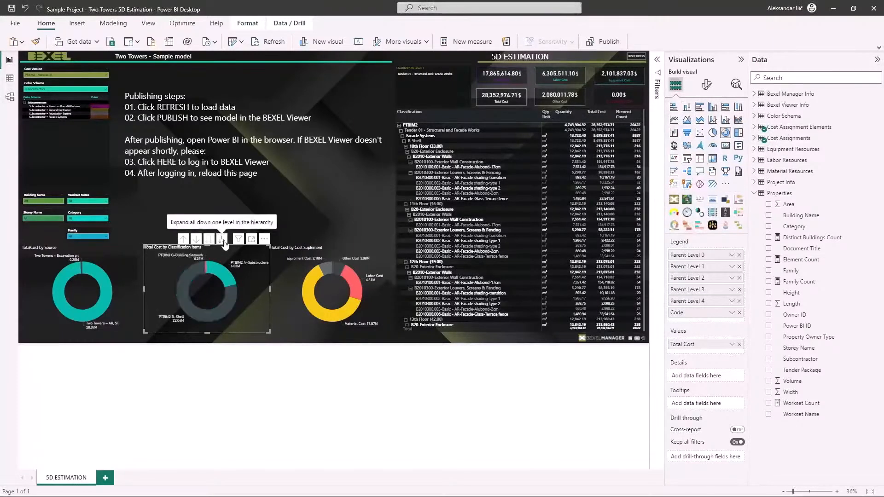
click(222, 240)
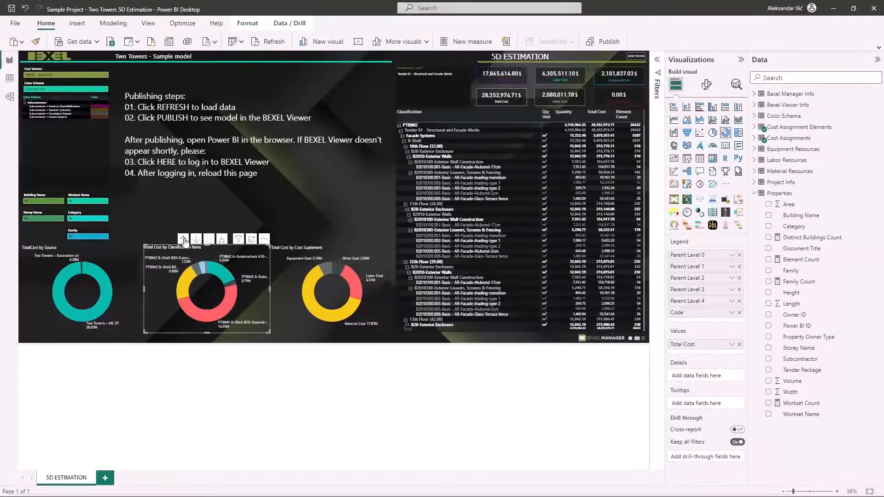
click(183, 239)
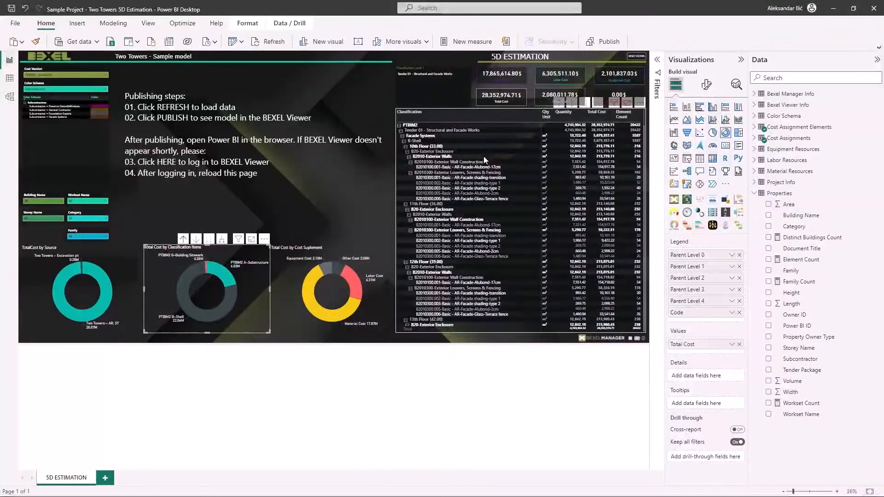
Remove all five cost fields, from Subconstrator Cost to Equipment Cost, from the values of the Total Cost by Cost Suplement donut chart
click(343, 249)
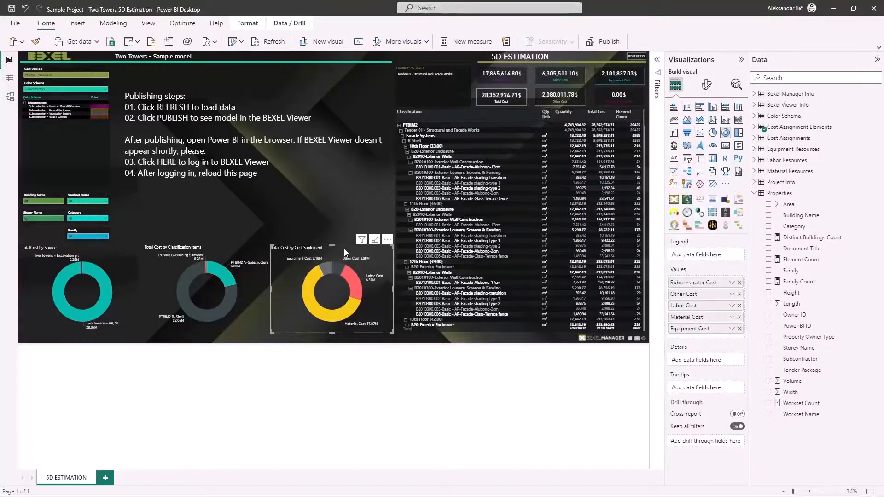
click(738, 283)
click(738, 283)
click(739, 283)
click(738, 283)
click(738, 283)
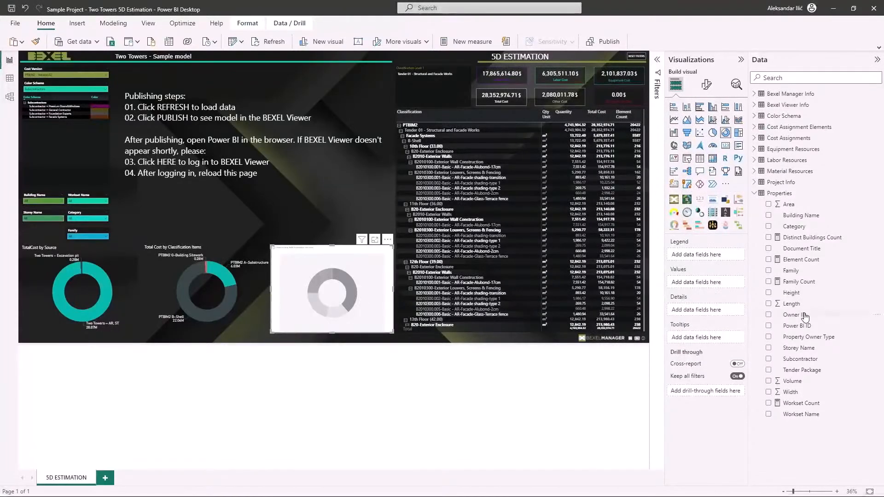
Add Total Cost from the Cost Assignments table as the value of the emptied donut chart
click(755, 194)
click(755, 138)
scroll(805, 322, down, 10)
drag(794, 405, 719, 281)
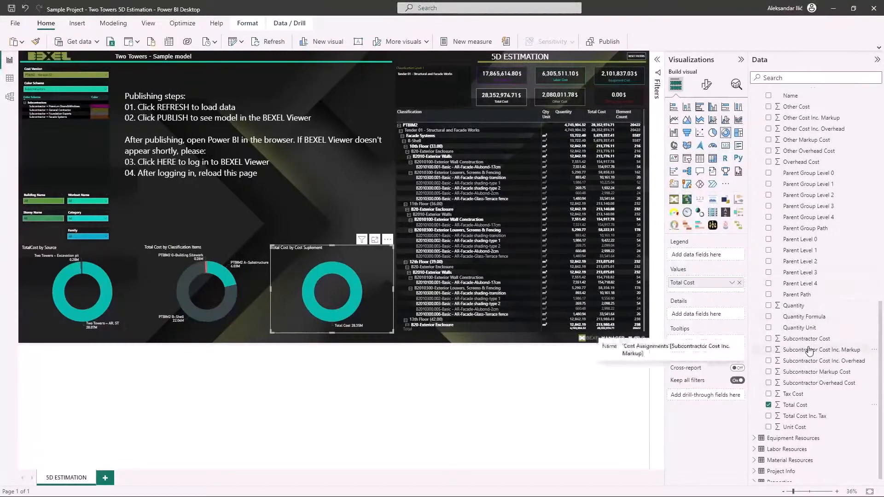
scroll(809, 351, up, 15)
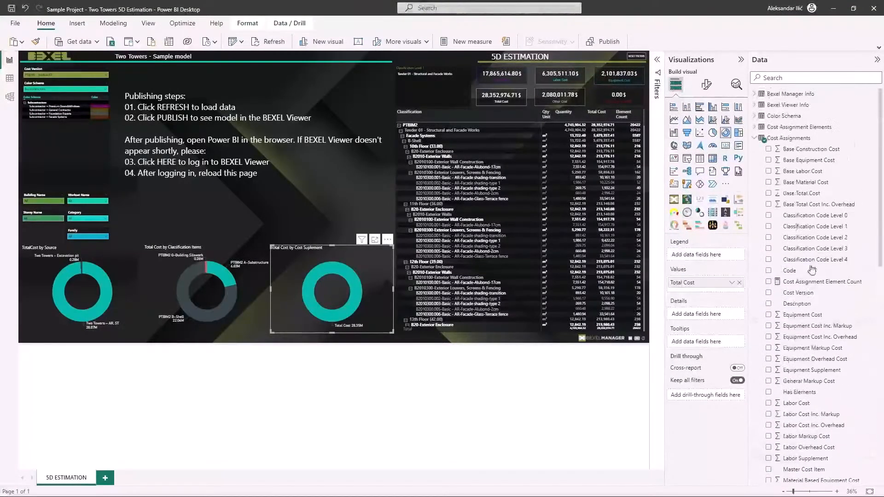
Set Subcontractor from the Properties table as the legend of the Total Cost by Cost Suplement donut chart
click(756, 138)
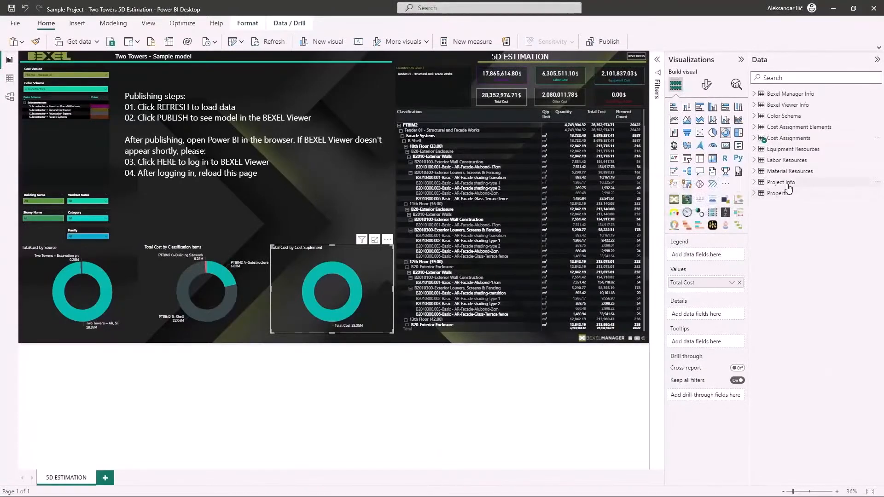
click(756, 194)
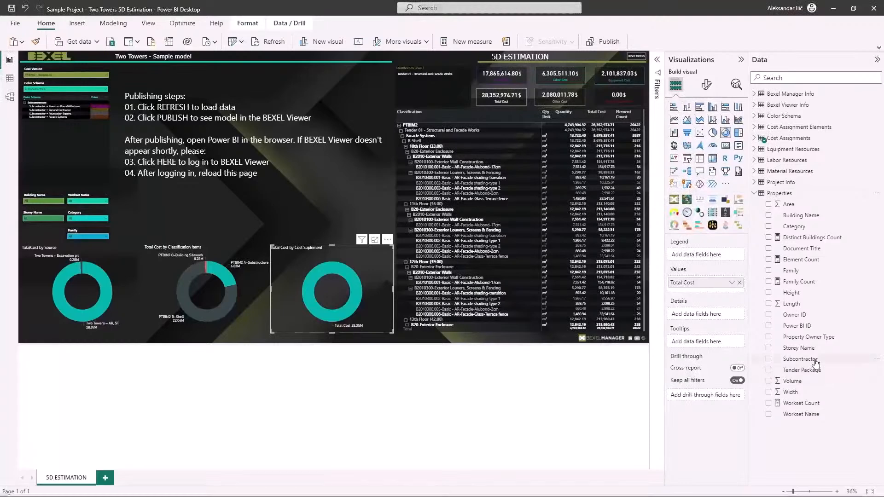
drag(813, 360, 718, 256)
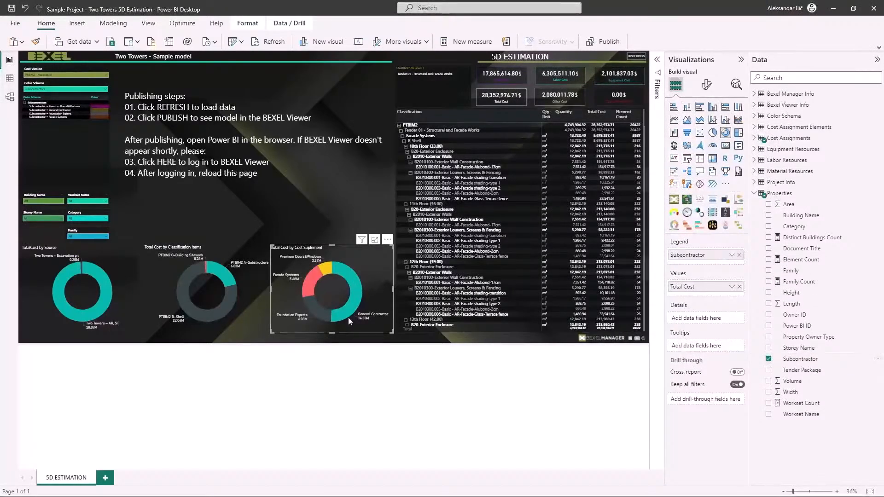
mouse_move(324, 317)
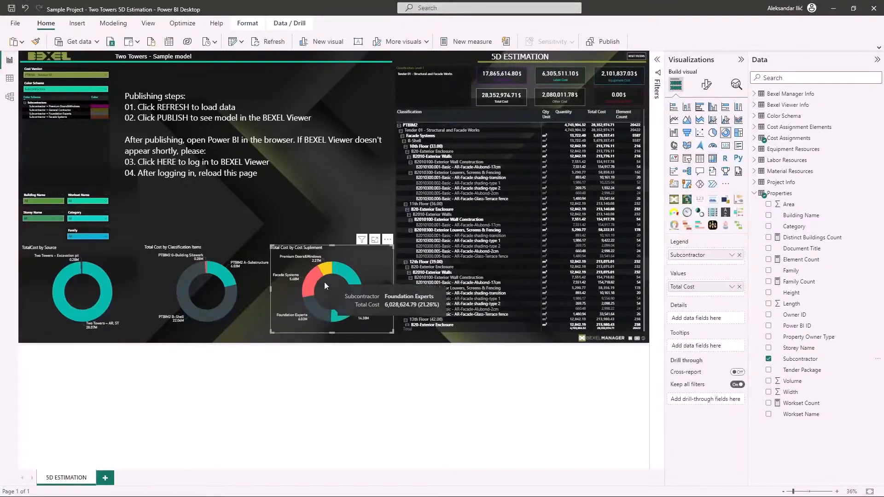
Replace the Document Title detail of the TotalCost by Source donut chart with Storey Name as its legend
click(118, 254)
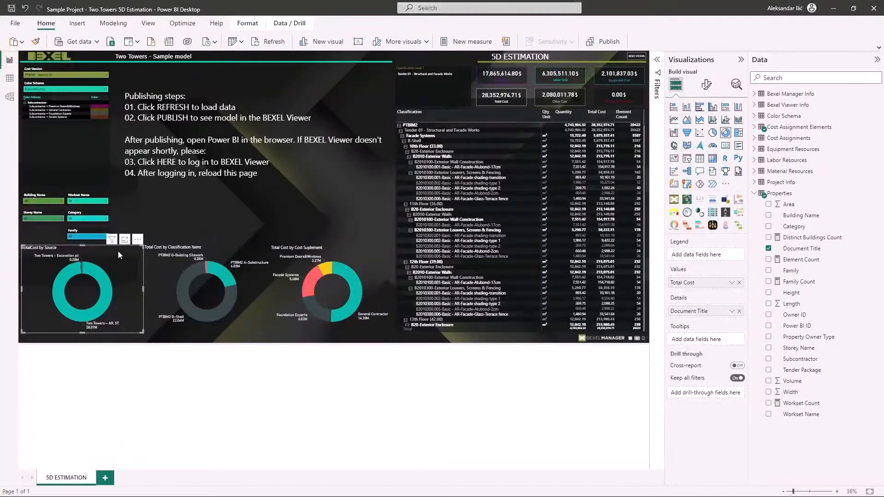
click(739, 311)
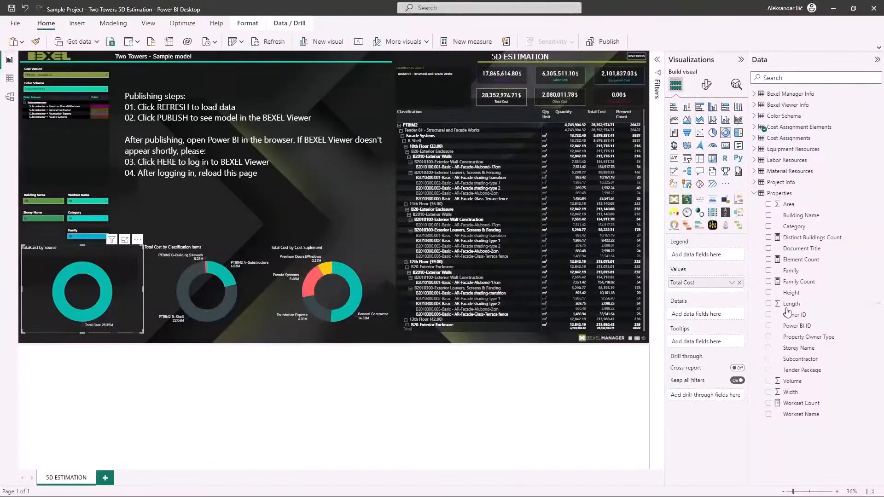
drag(813, 352, 711, 256)
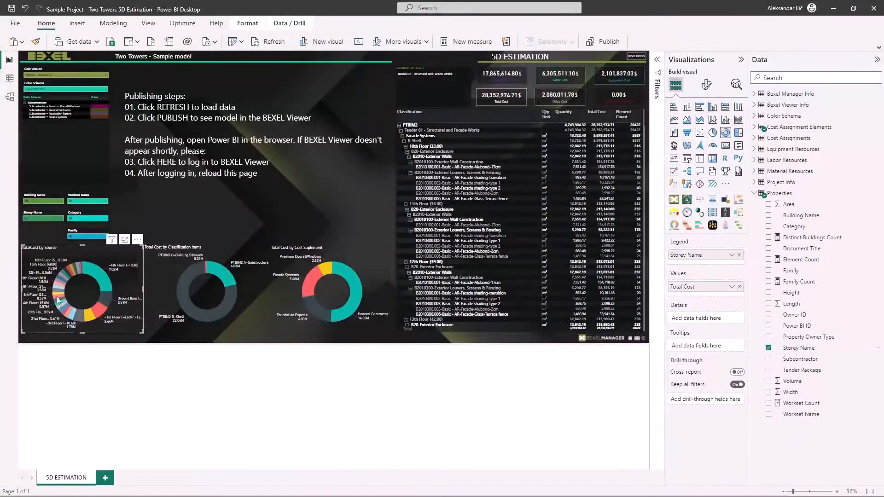
mouse_move(96, 279)
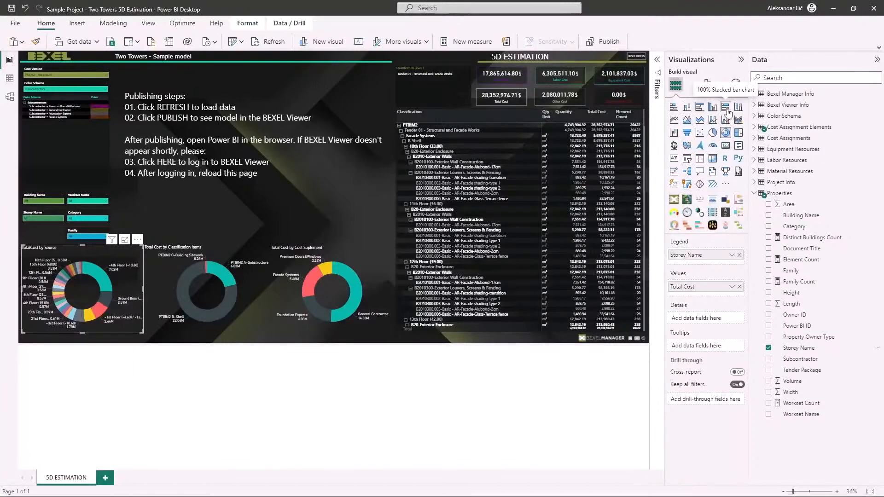
Convert the TotalCost by Source donut chart into a clustered bar chart
click(675, 109)
click(699, 108)
scroll(71, 292, down, 3)
scroll(71, 293, up, 3)
scroll(71, 292, down, 3)
scroll(72, 293, up, 3)
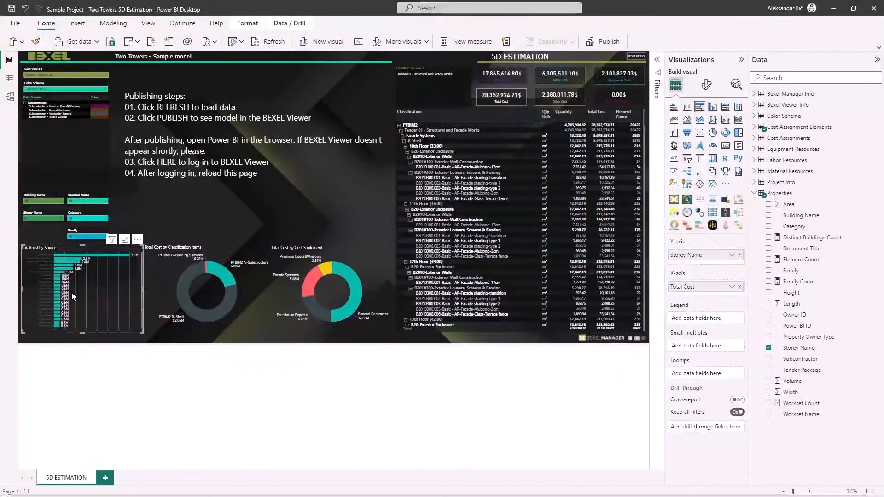
Narrow the Cost Suplement donut chart, shift the Classification Items donut chart's edges toward it, and widen the storey bar chart into the freed space
click(272, 290)
drag(272, 290, 288, 289)
click(269, 289)
drag(145, 290, 165, 291)
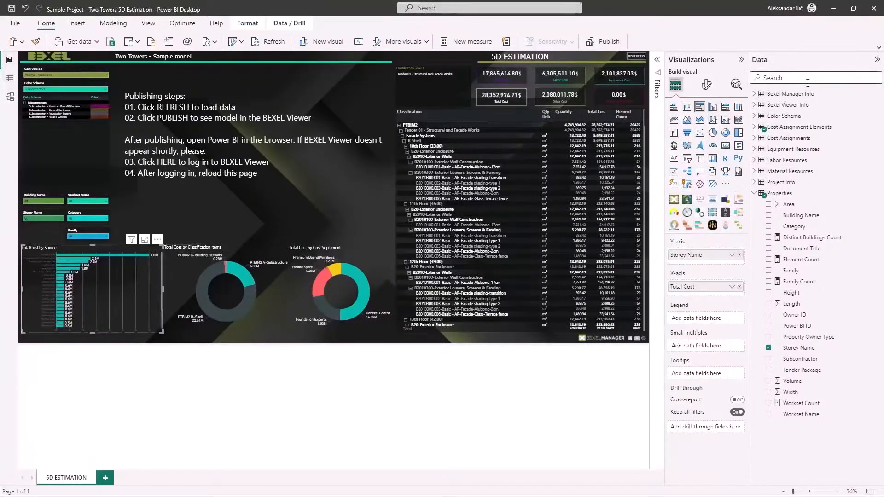
Format the bar chart's Y-axis values with font size 13 and white color, and return to the visual's field settings
click(704, 89)
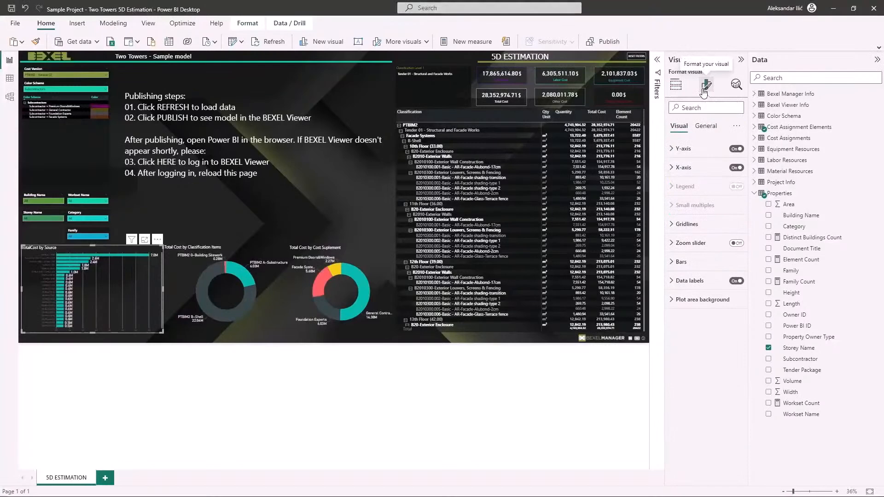
click(683, 149)
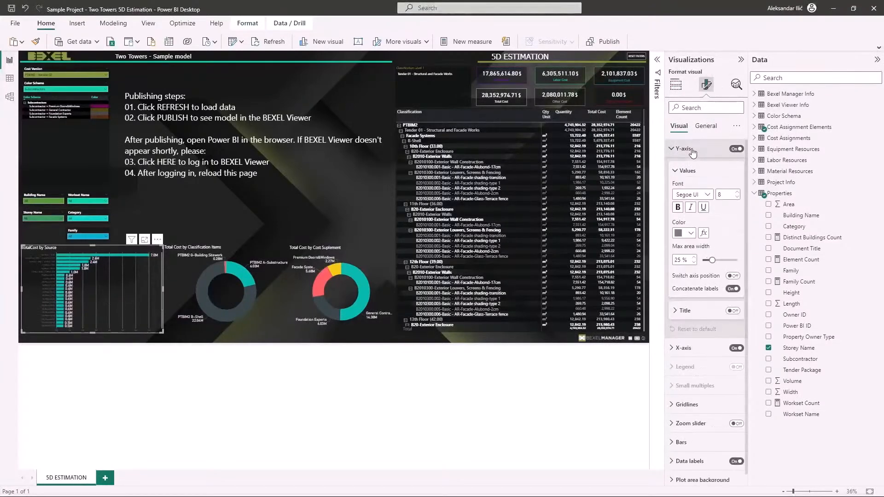
click(738, 193)
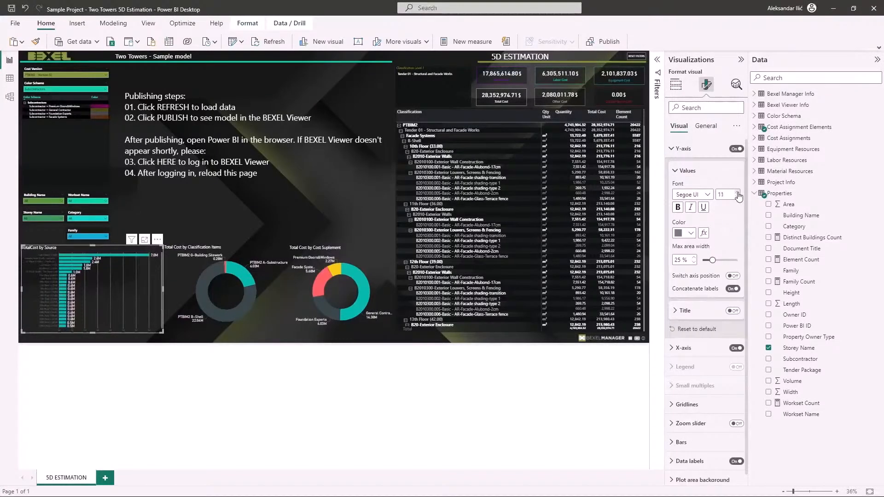
click(737, 194)
click(690, 233)
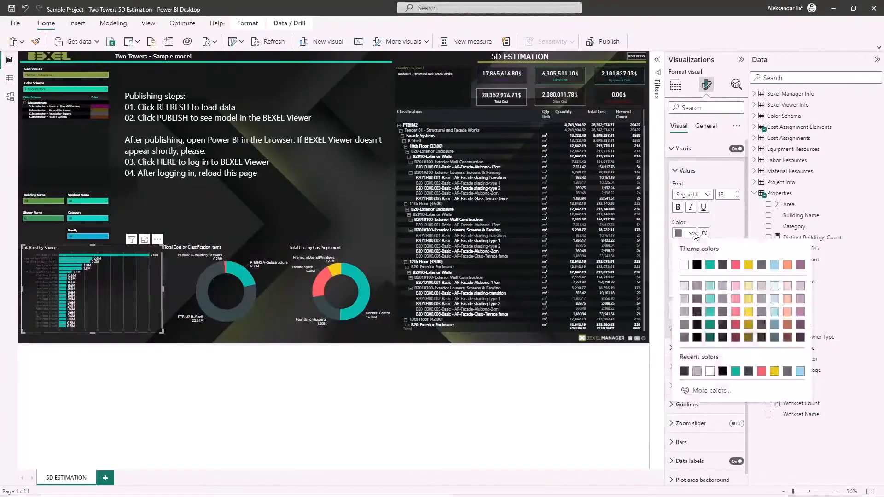
click(686, 265)
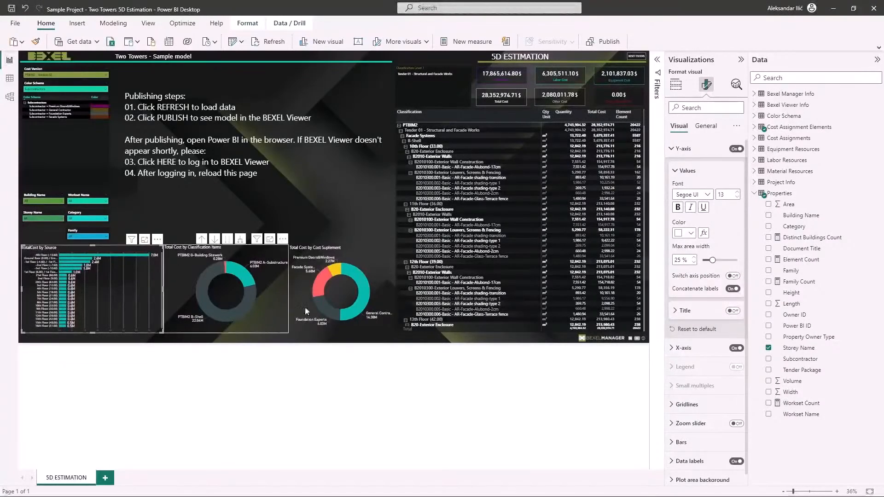
click(683, 150)
click(676, 84)
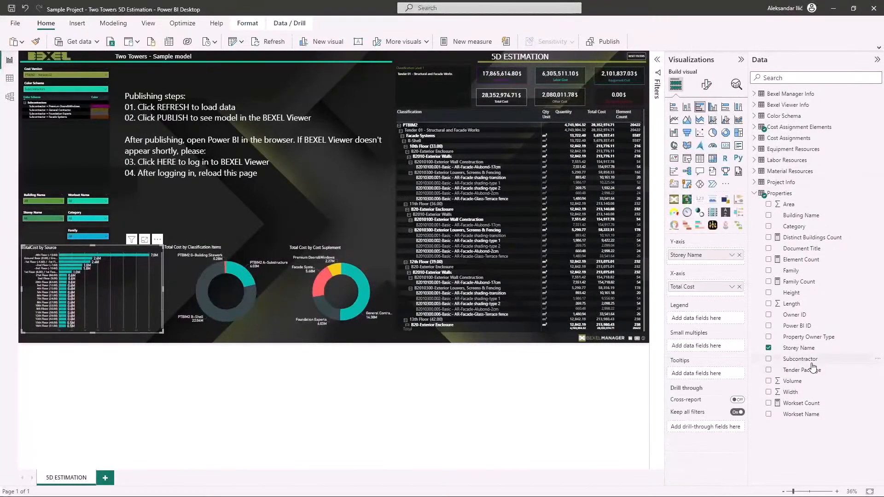
Convert the TotalCost by Source bar chart into a stacked bar chart with Subcontractor as its legend
drag(799, 348, 722, 322)
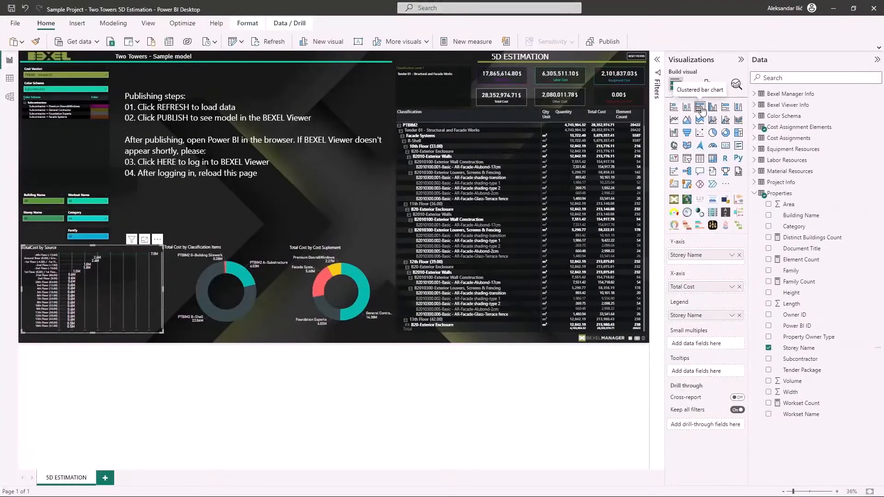
click(674, 108)
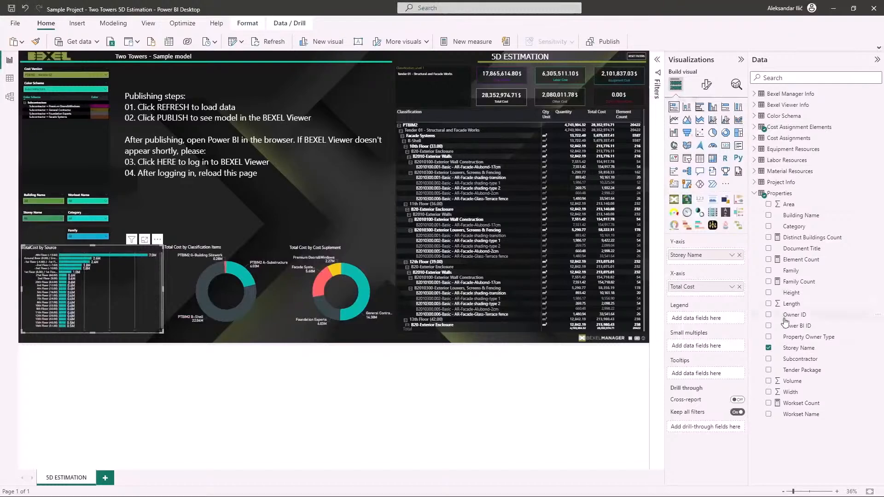
drag(804, 355, 718, 318)
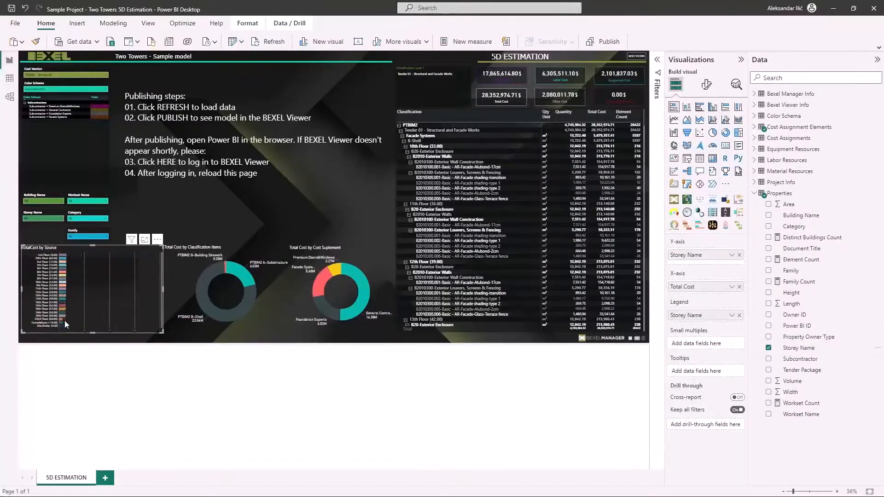
click(739, 315)
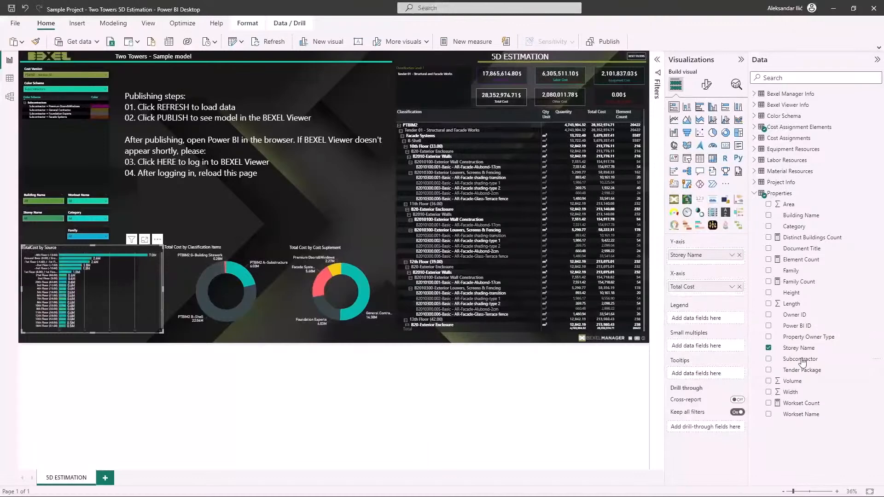
drag(800, 358, 715, 321)
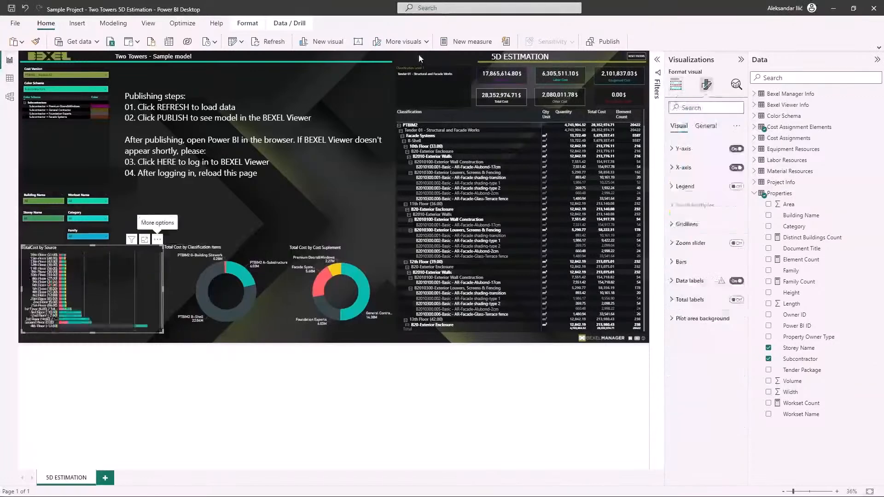
click(419, 55)
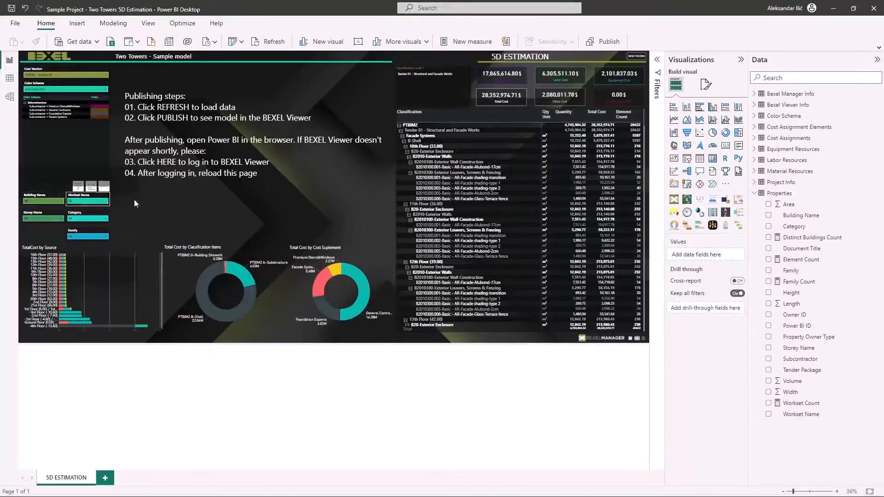
Replace the Building Name field of the dropdown slicer with Subcontractor
click(54, 201)
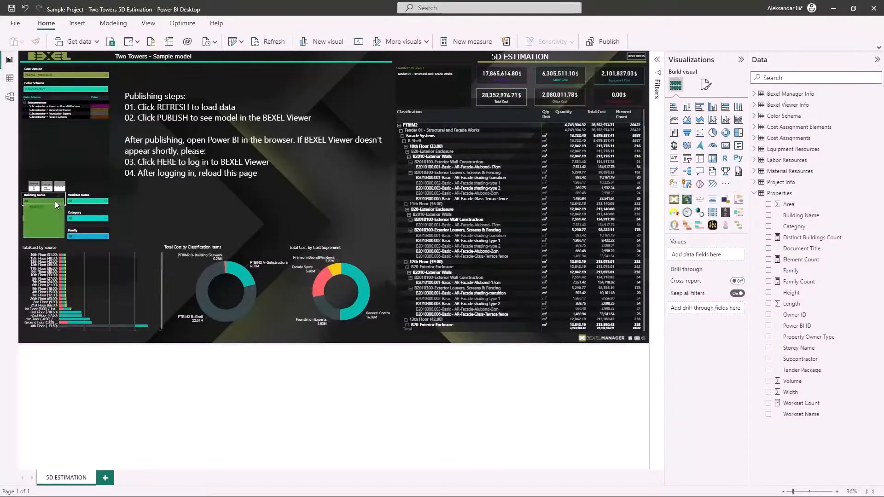
click(54, 201)
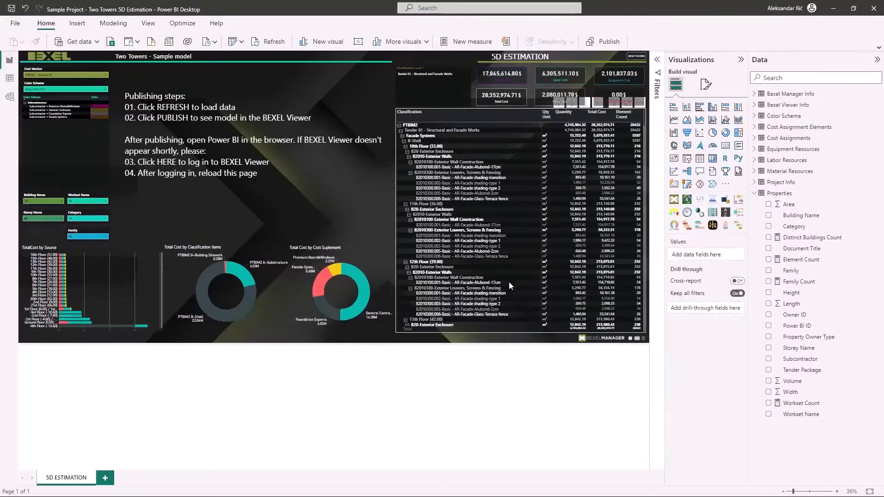
click(49, 195)
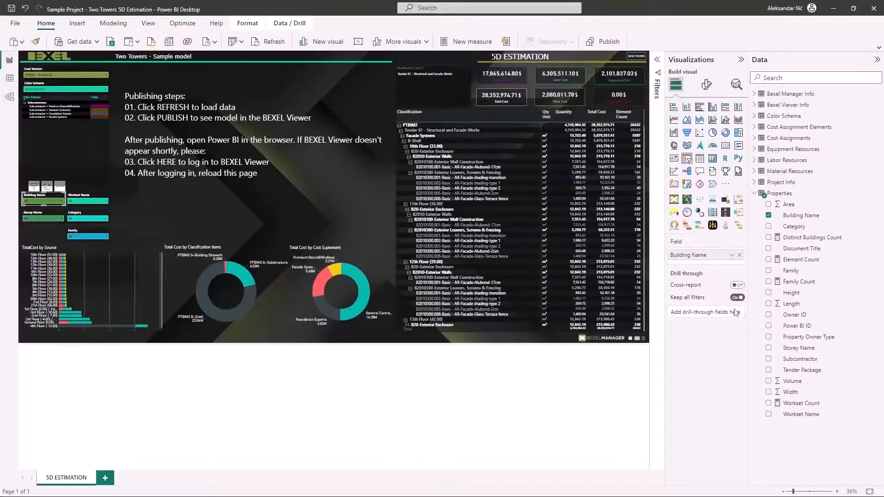
click(739, 256)
drag(800, 359, 726, 256)
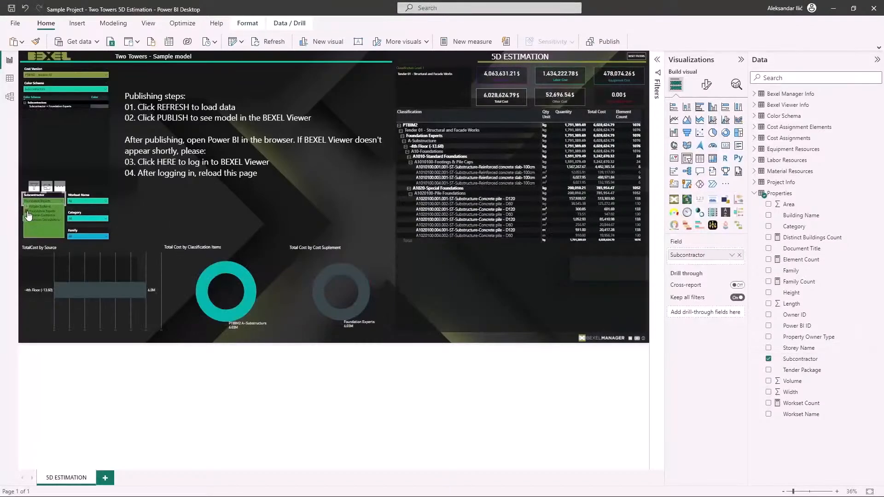
Test the Subcontractor slicer by swapping the Foundation Experts filter for General Contractor, review the cost matrix, and clear the selection
click(29, 214)
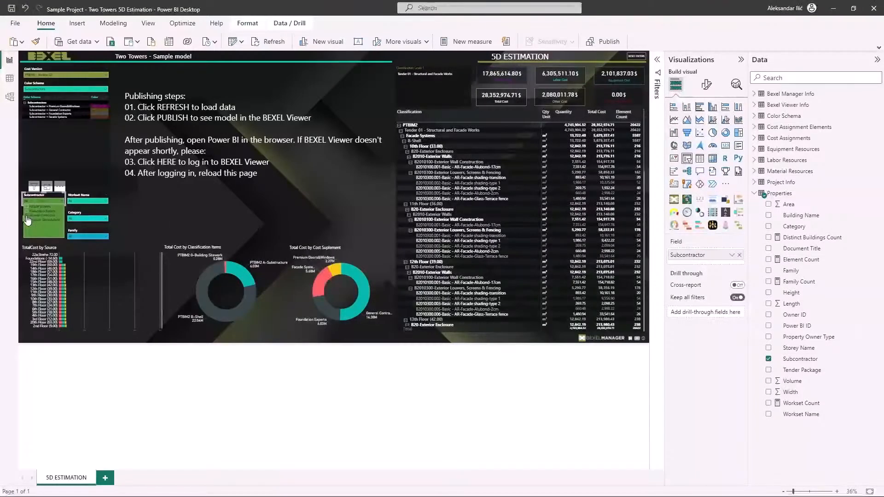
click(27, 216)
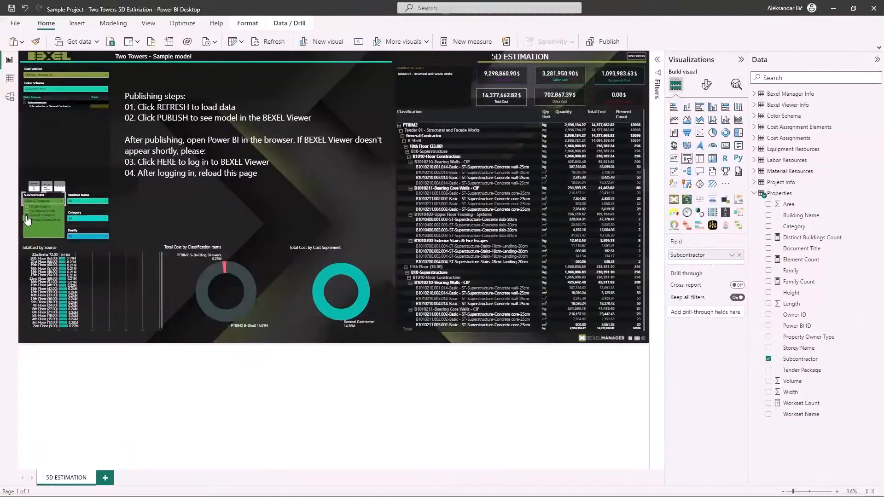
scroll(497, 208, down, 1)
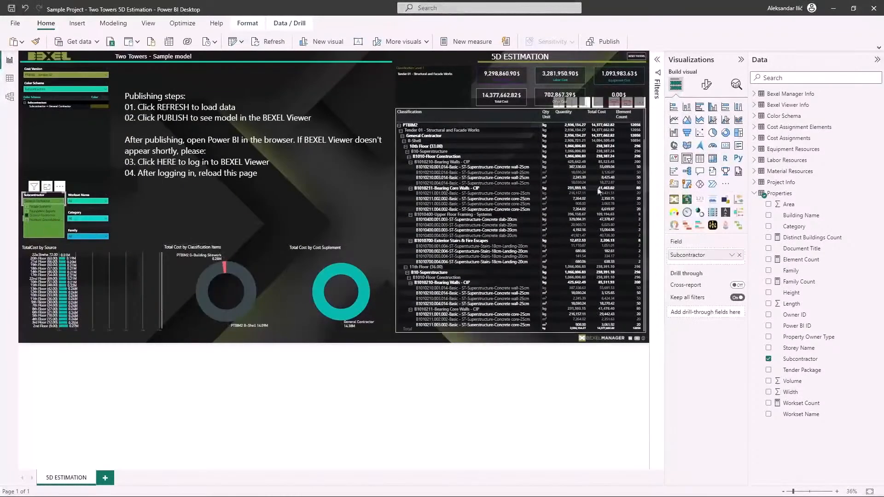
scroll(497, 208, up, 1)
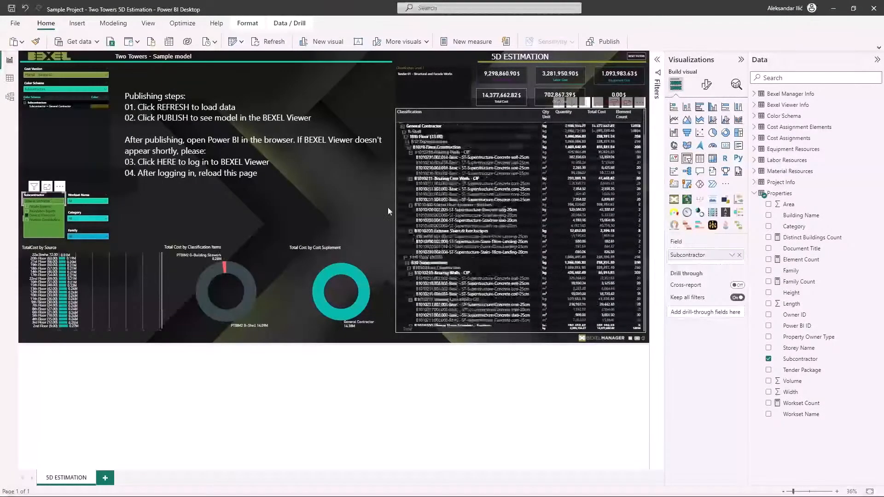
click(27, 215)
click(35, 195)
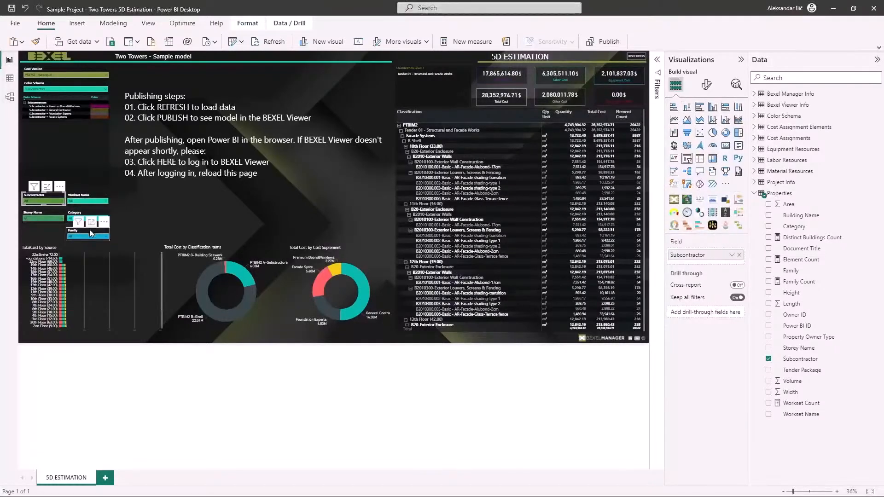
Delete the Family slicer from the report page
click(91, 230)
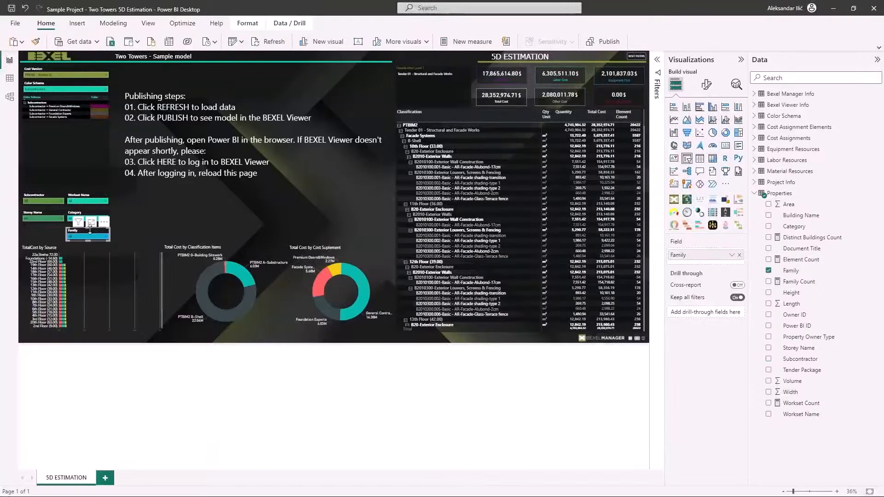
key(Delete)
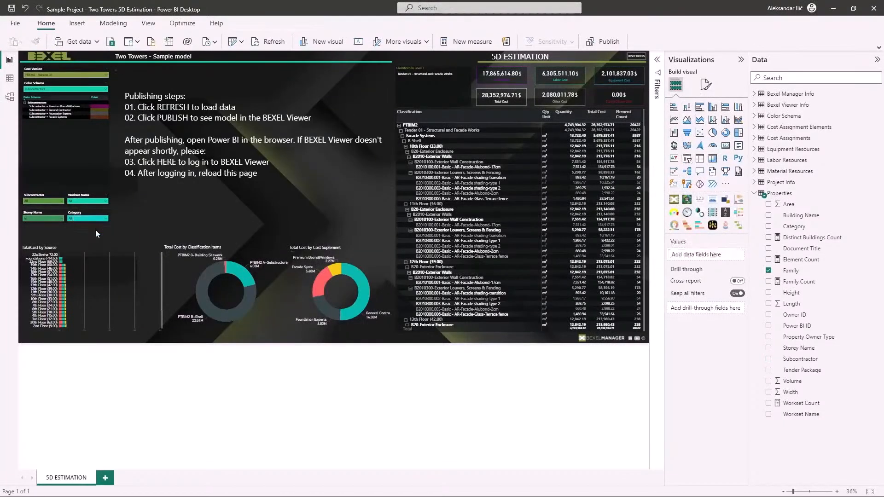
Replace Classification Level 1 with the Subcontractor property in the list filter beside the cost cards
click(449, 67)
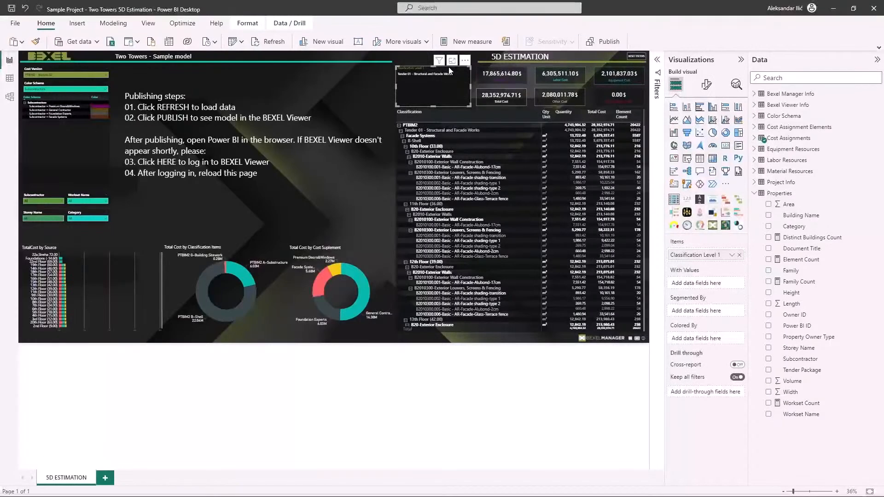
click(738, 256)
click(753, 138)
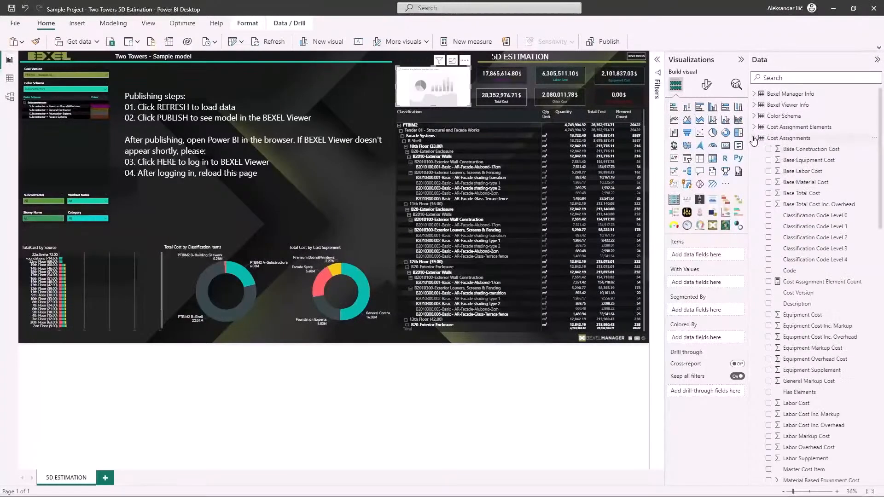
click(754, 138)
click(754, 193)
drag(800, 359, 721, 258)
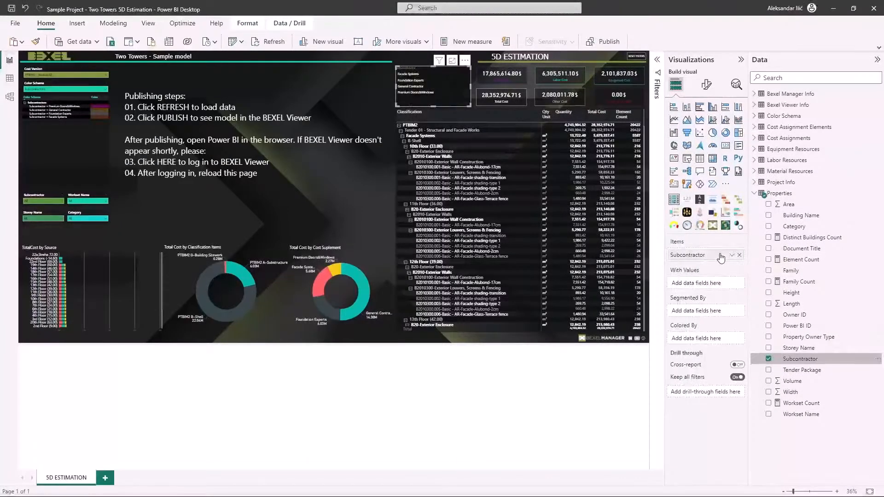
Test the Subcontractor list filter by selecting several subcontractors together
click(409, 81)
ctrl+click(409, 87)
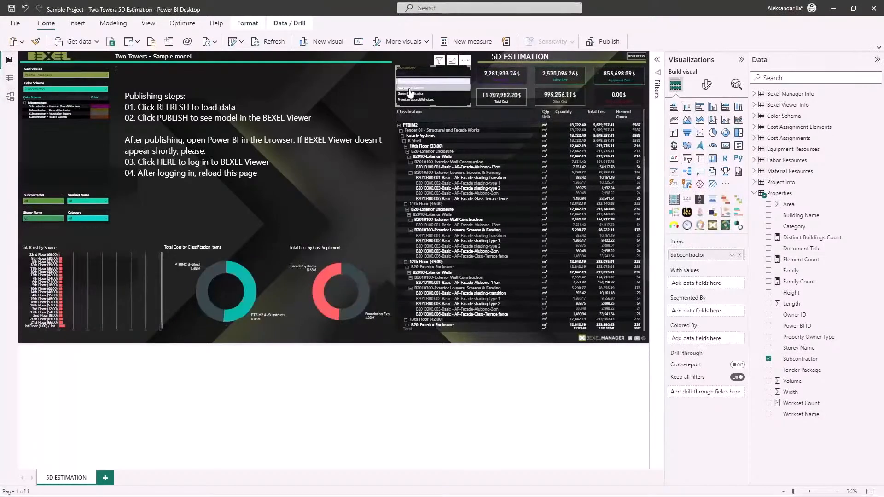
ctrl+click(410, 93)
ctrl+click(410, 99)
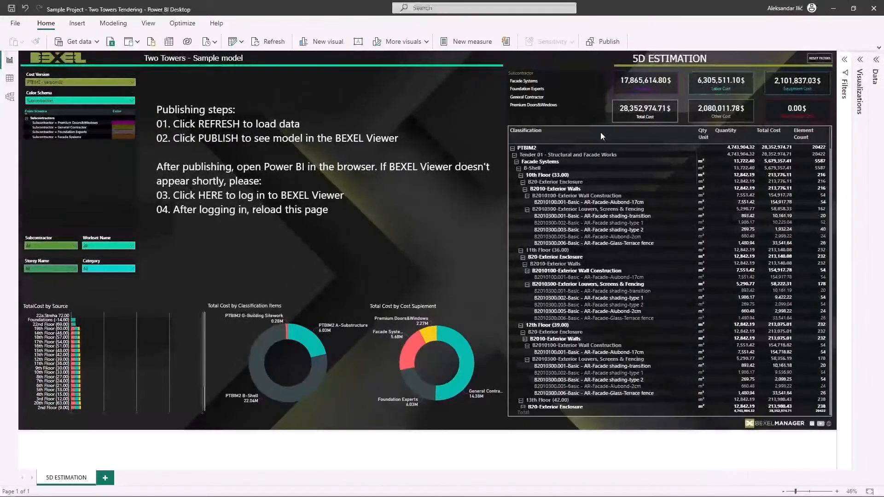
Change the 5D ESTIMATION heading on the report page to Tendering and save the report
click(656, 56)
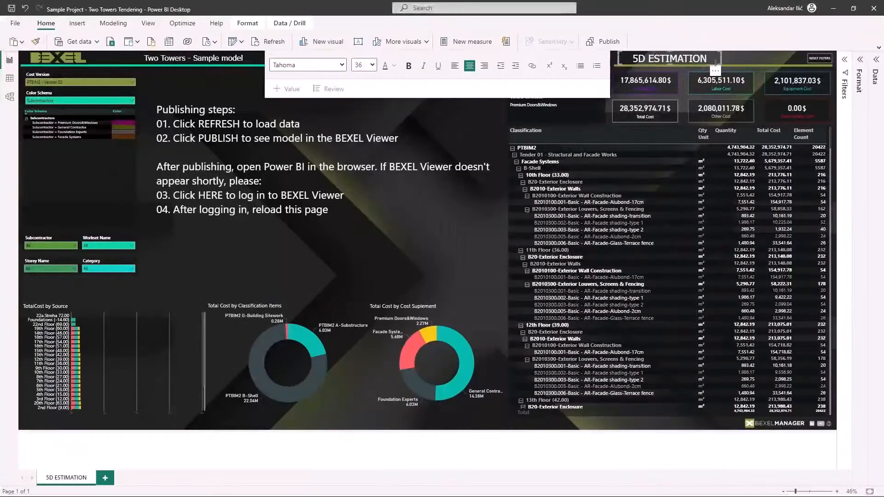
drag(711, 59, 626, 58)
text(tenderingT)
click(738, 56)
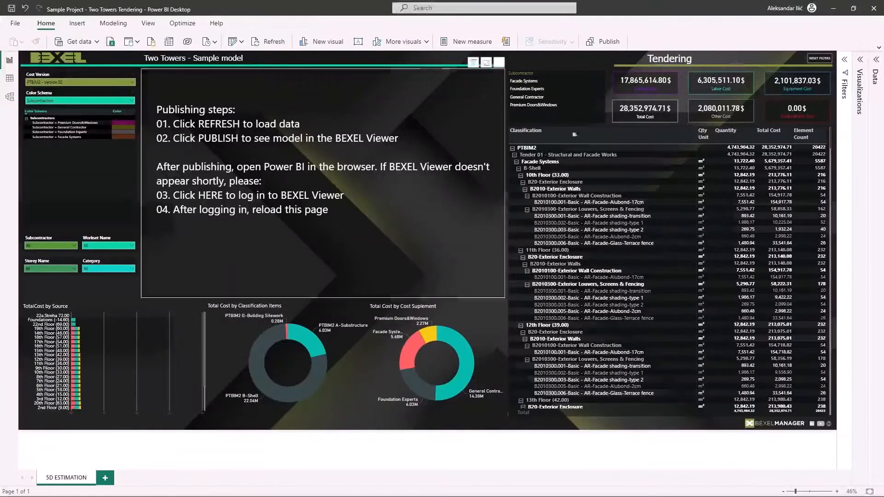
click(12, 9)
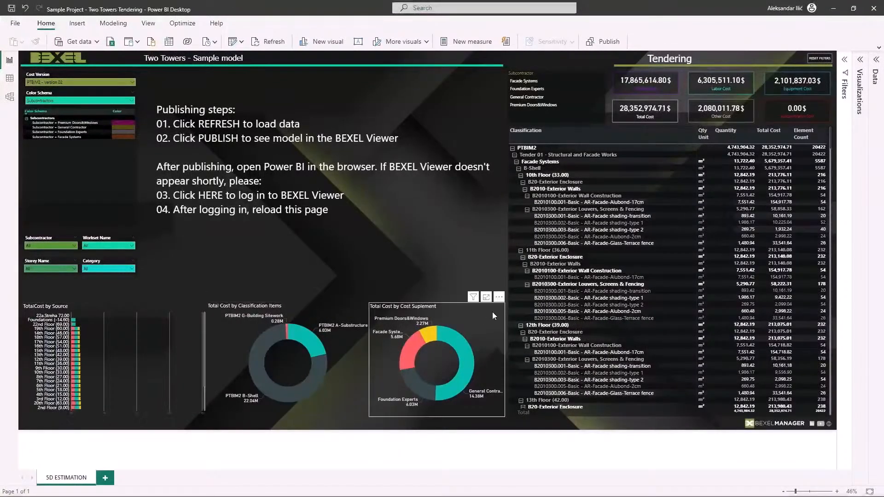
Retitle the Total Cost by Cost Suplement donut chart as Total Cost by Subcontractor
click(449, 305)
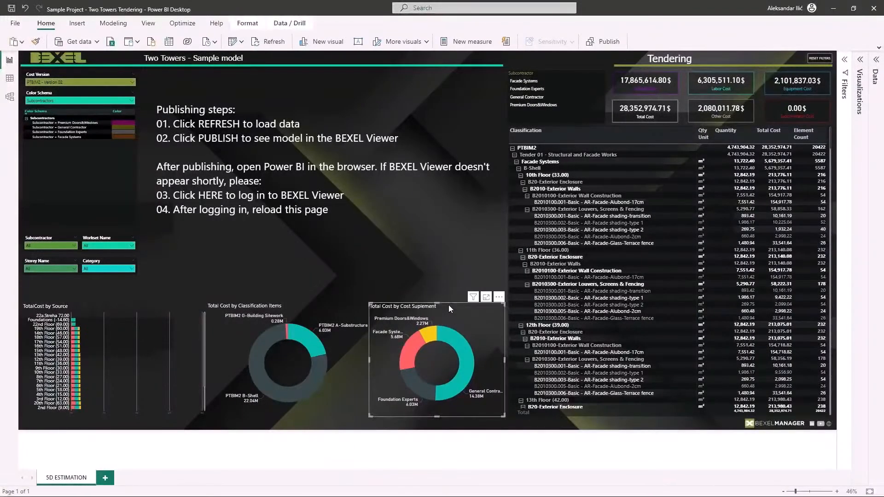
click(859, 60)
click(875, 60)
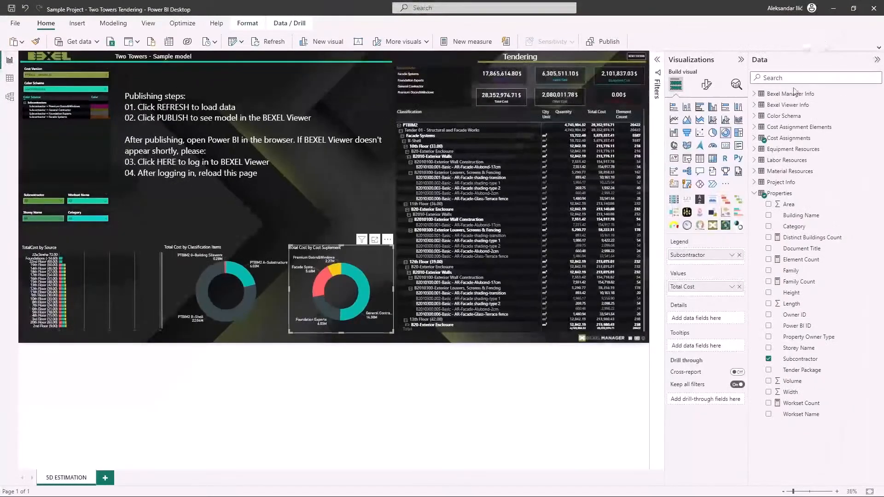
click(706, 84)
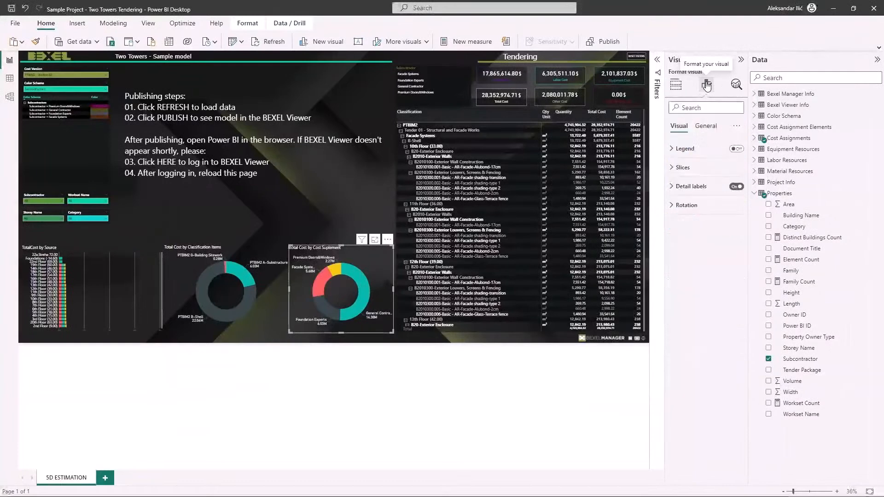
click(706, 126)
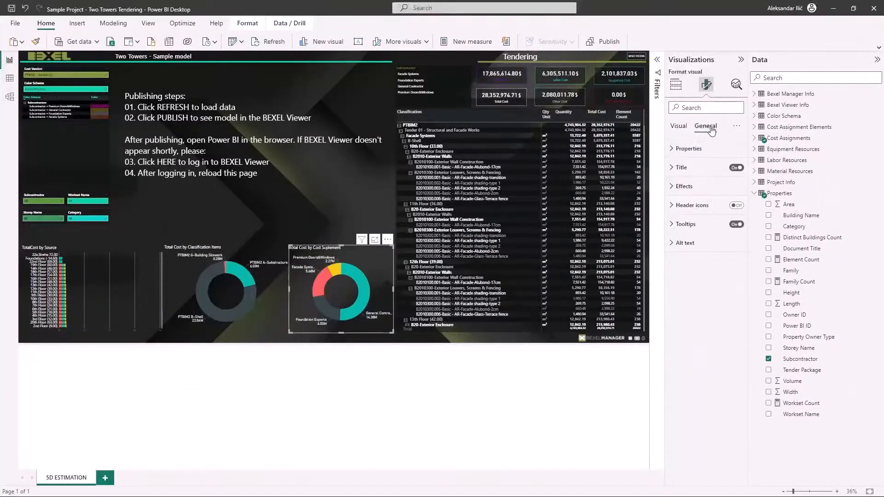
click(696, 168)
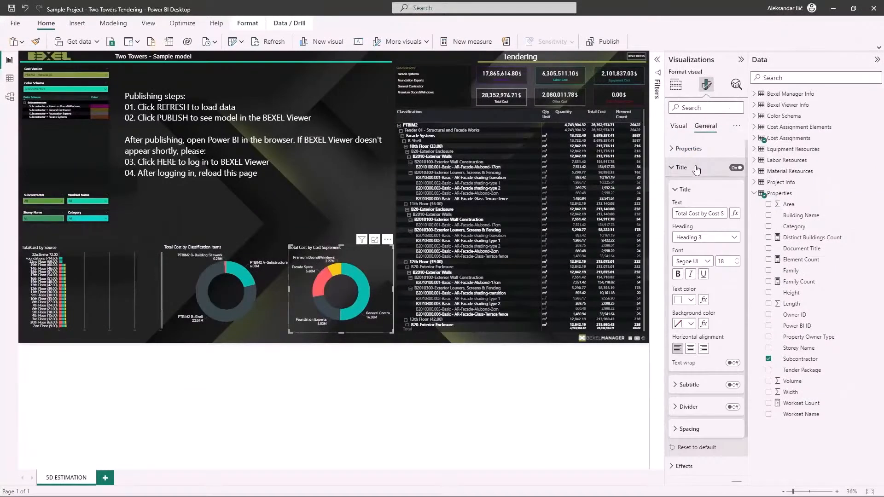
triple_click(717, 214)
key(BackSpace)
text(Total Cost)
text( by Subcontractor)
Expand the Total Cost by Classification Items donut chart down through its hierarchy levels, and drill back up one level
click(269, 273)
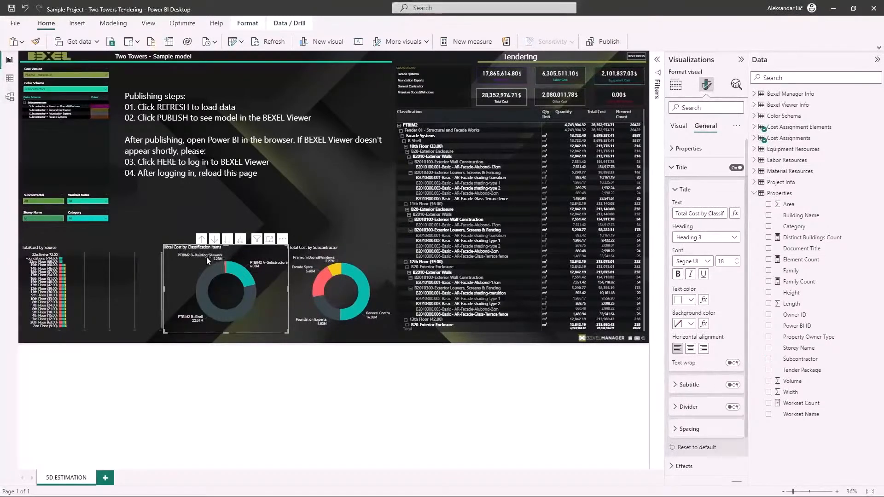
click(240, 239)
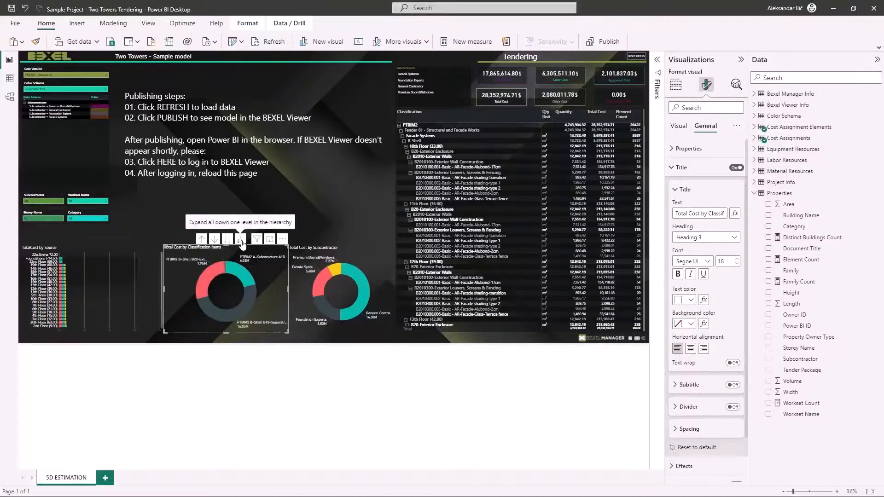
click(241, 239)
click(240, 241)
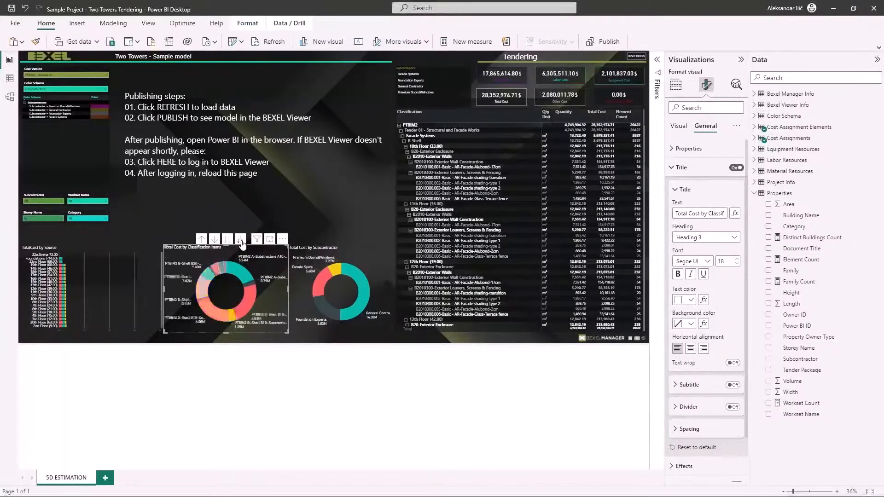
click(242, 242)
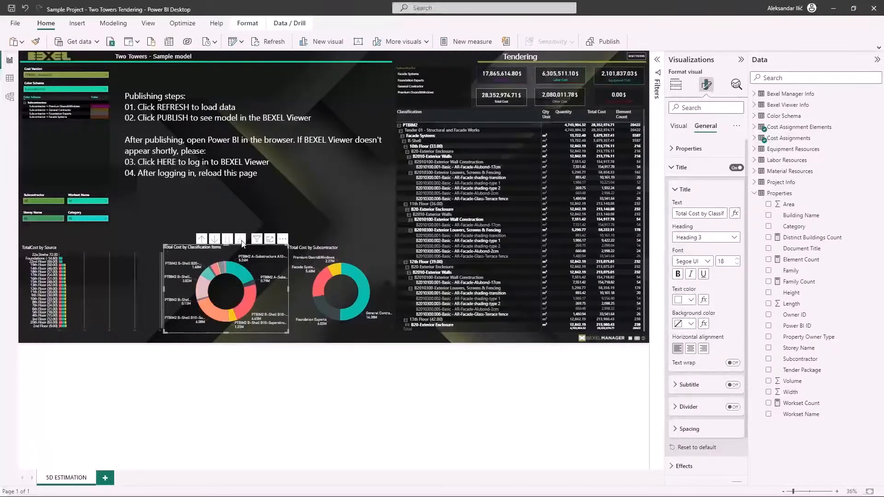
click(203, 240)
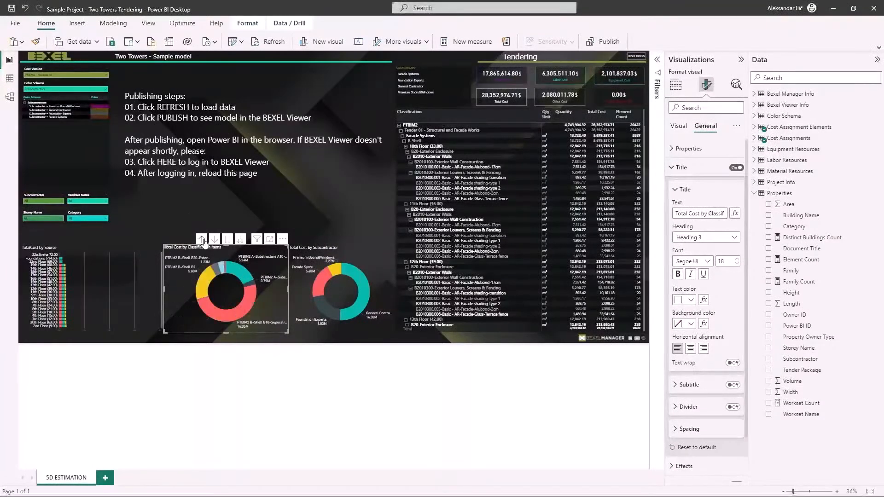
Drill the Total Cost by Classification Items donut up another level and retitle the storey bar chart as TotalCost by Floor
click(203, 240)
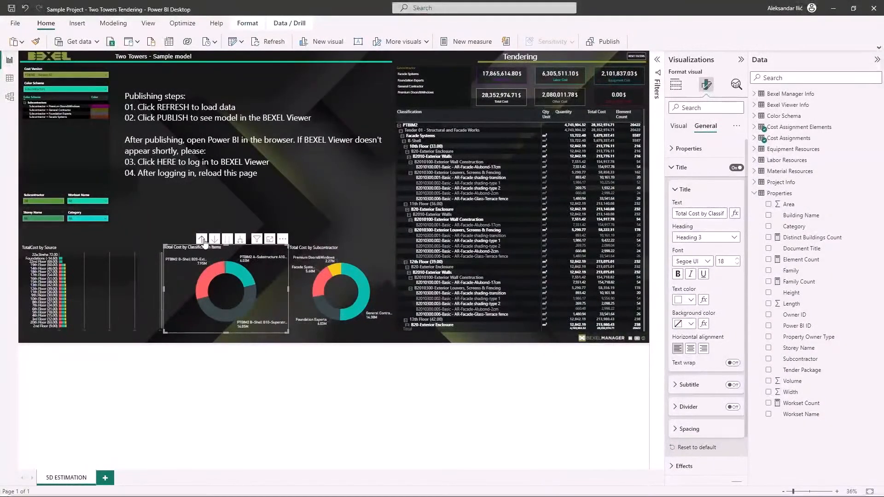
click(114, 250)
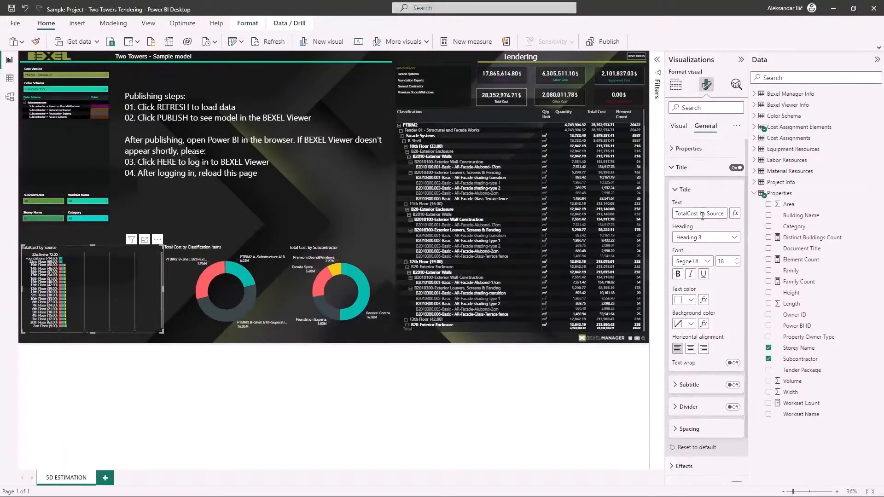
drag(707, 214, 735, 216)
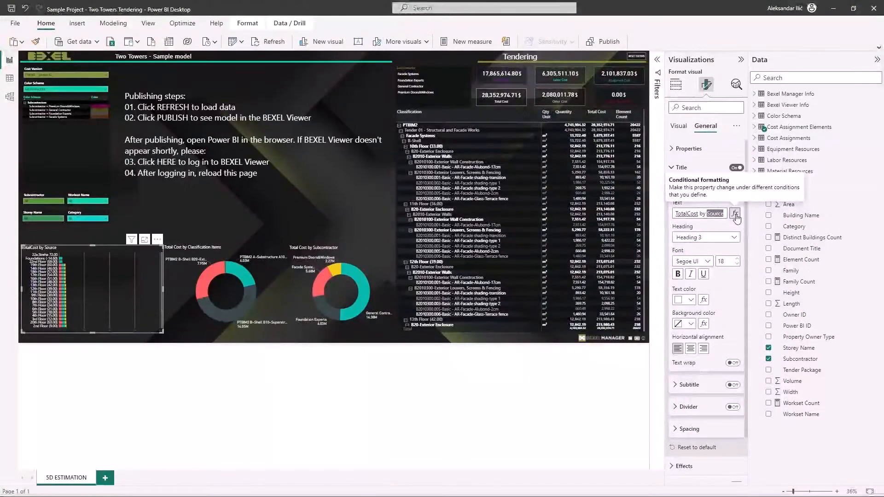
text(Floo)
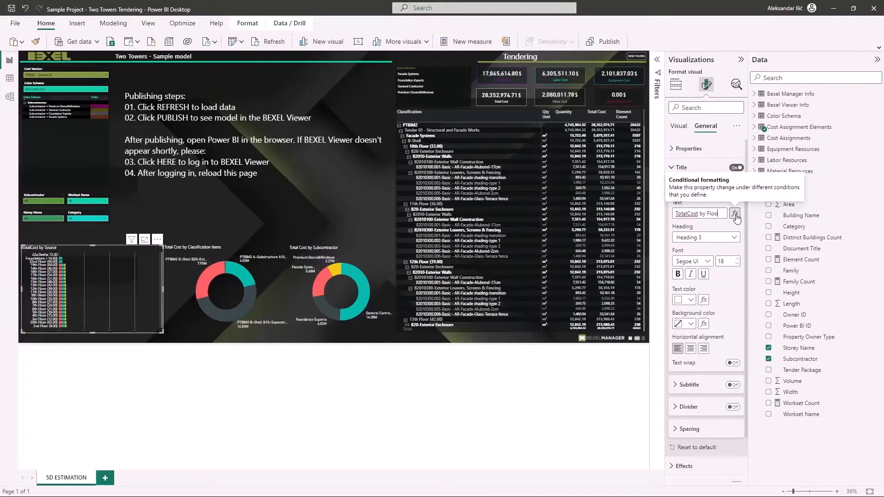
text(r)
click(105, 233)
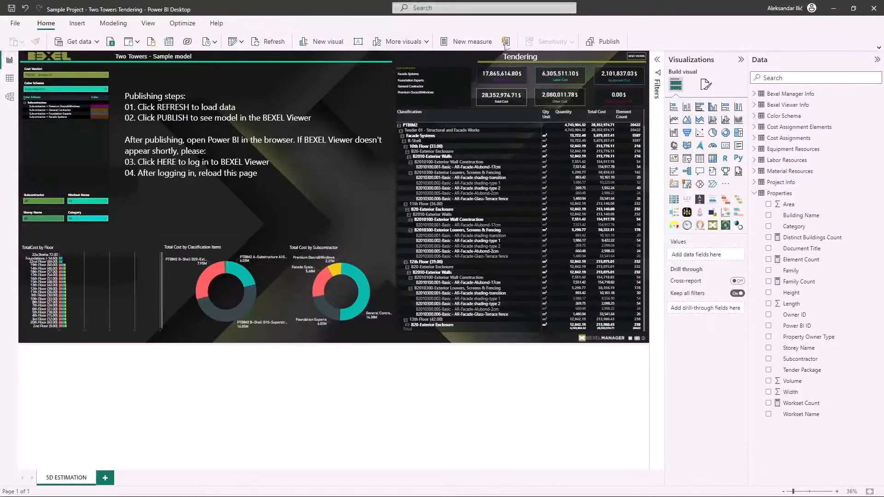
Publish the report to My workspace with the side panes collapsed, and open the published report in the browser
click(740, 60)
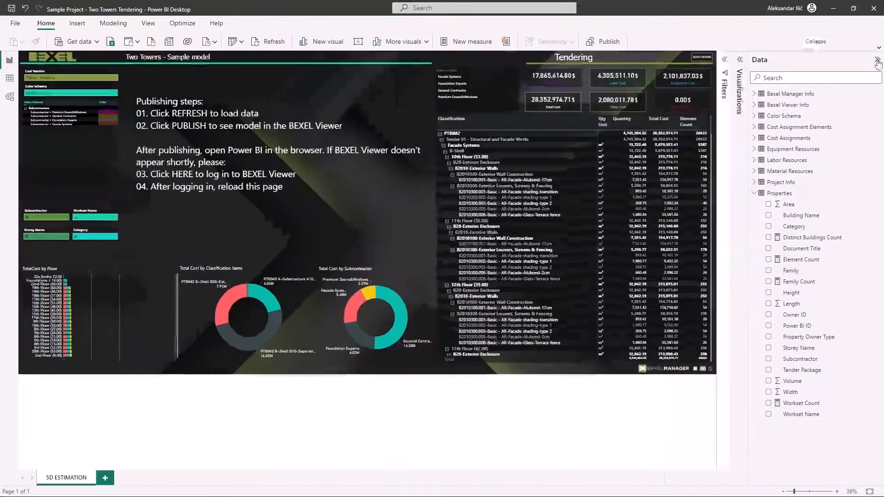
click(877, 60)
click(606, 42)
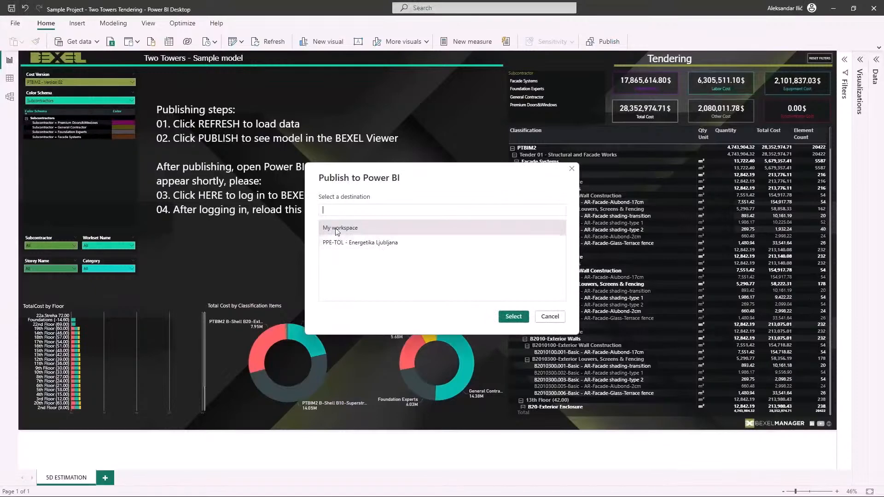
click(518, 316)
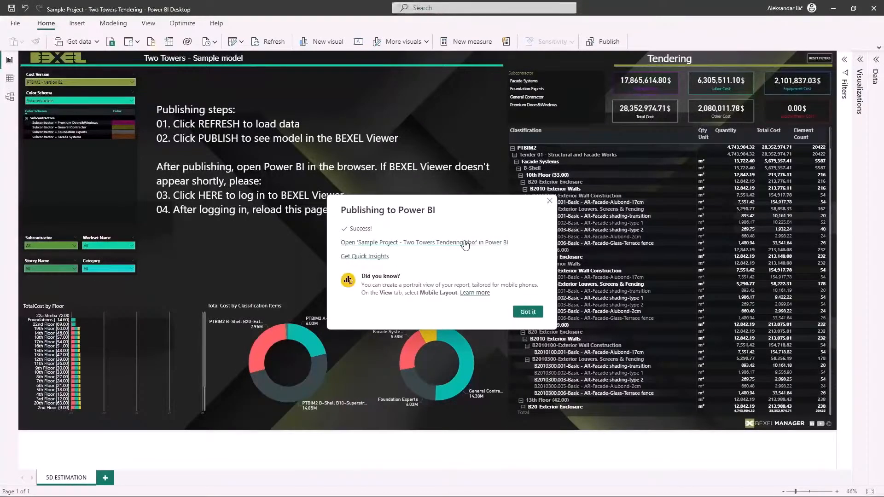
click(430, 243)
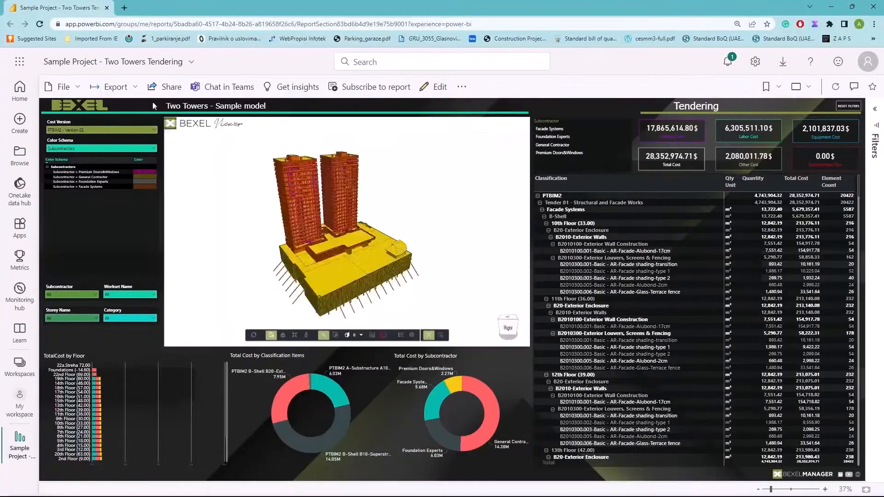
Publish the report to the web with a public embed code and copy the shareable link
click(63, 87)
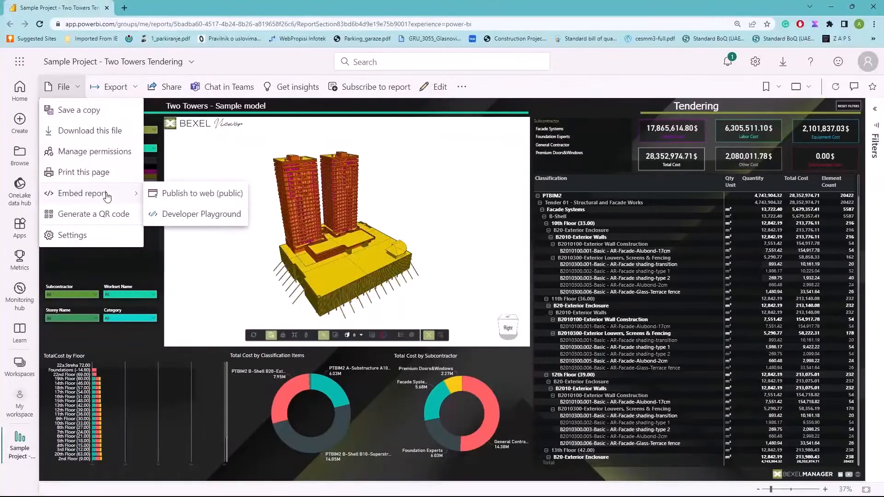
click(195, 198)
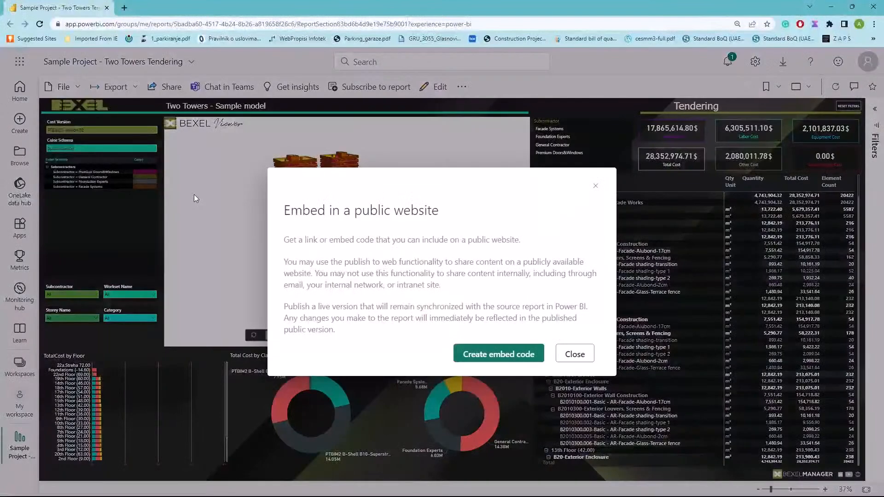
click(494, 354)
click(511, 354)
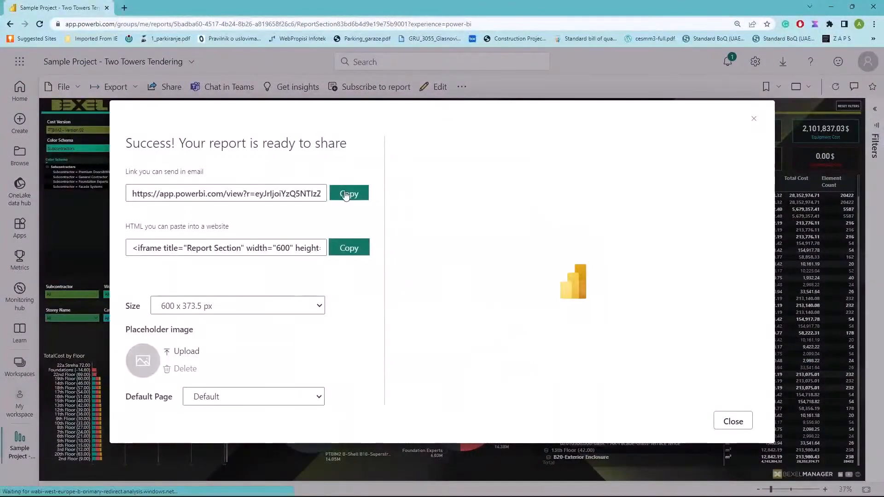
click(346, 196)
click(753, 121)
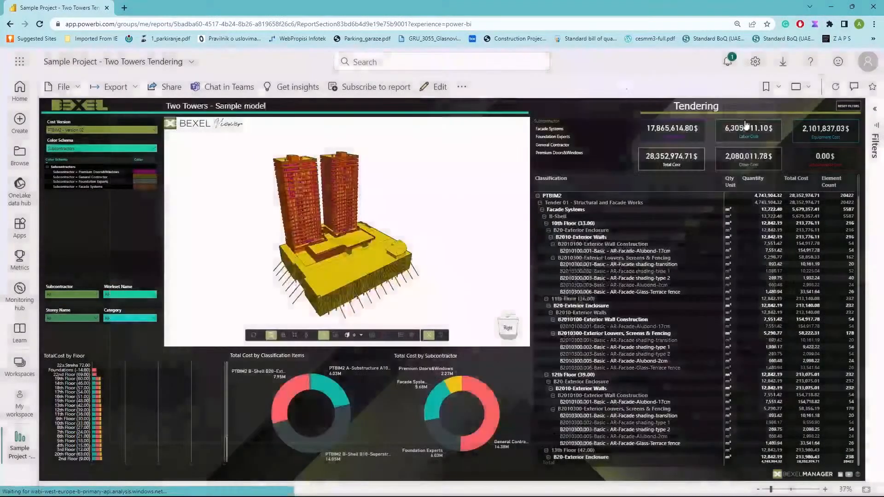
Open the copied public report link in a new browser tab and select its address
click(124, 8)
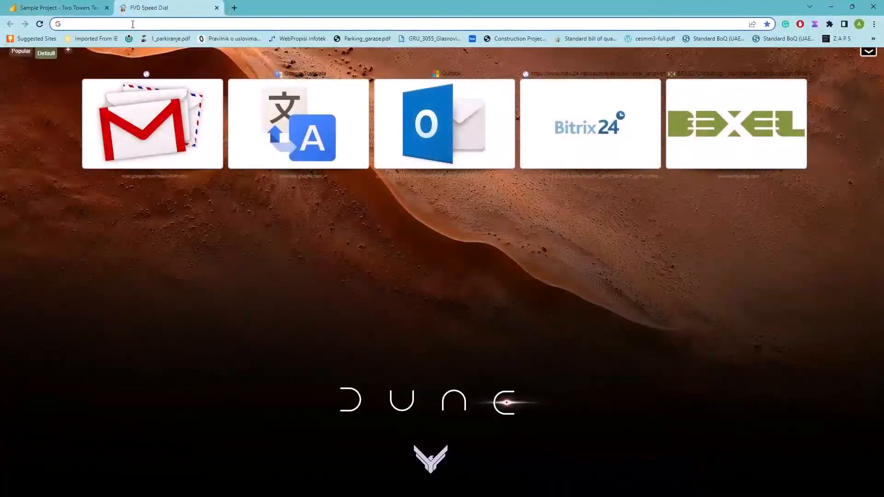
click(132, 24)
key(ctrl+v)
key(Return)
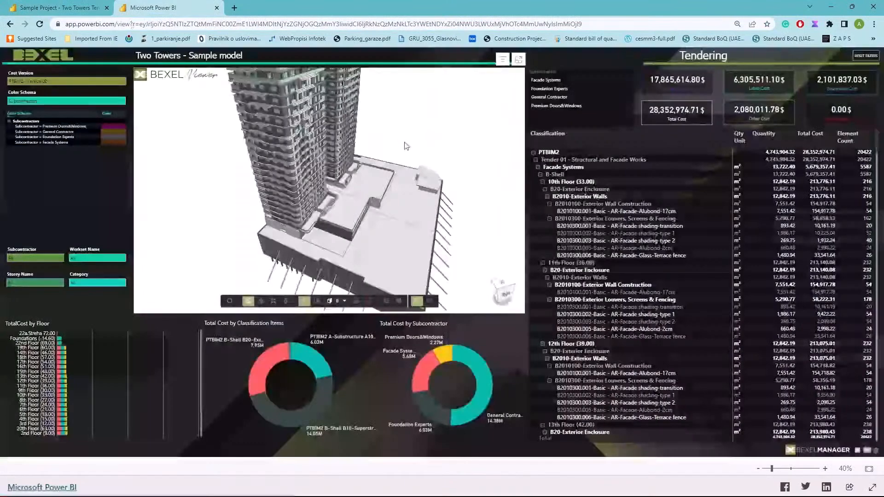
click(611, 25)
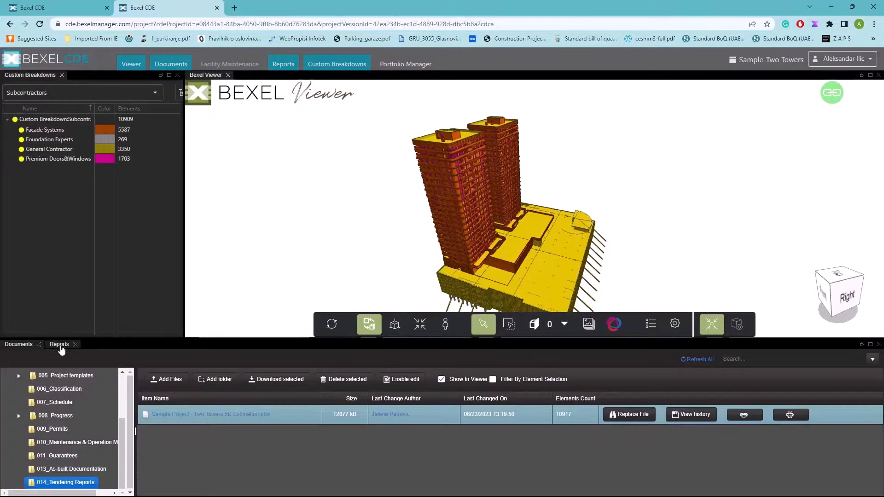
Bring up the list of reports for the Sample-Two Towers project in BEXEL CDE and look through it
click(59, 345)
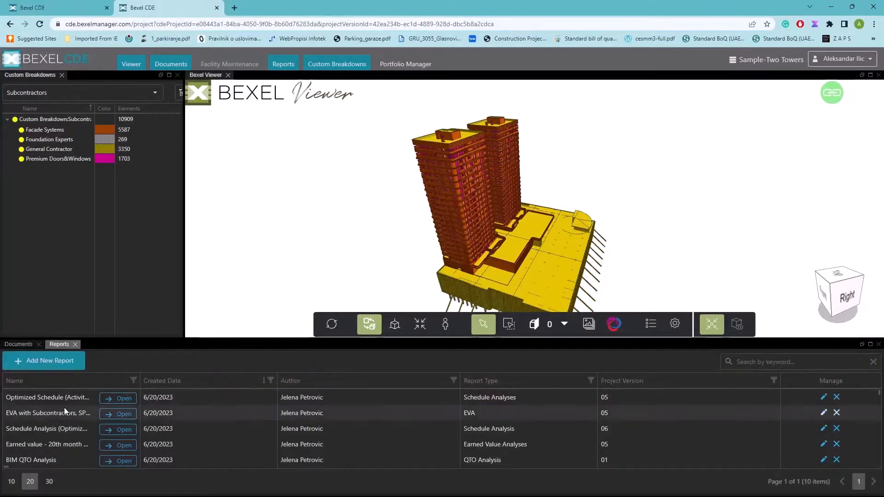
scroll(64, 407, down, 3)
scroll(51, 410, up, 3)
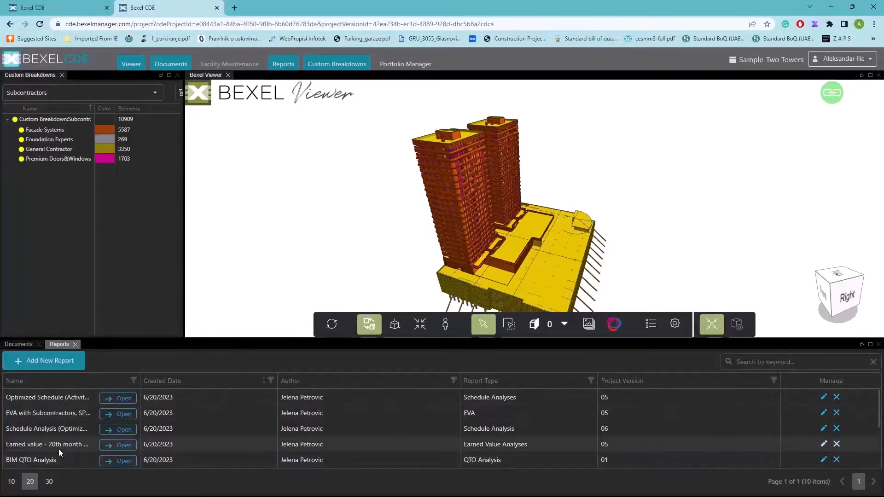
Add a new report named Tendering Package 01 with type Tendering, project version R11 and the copied public link as its URL
click(43, 362)
text(Tendering Package 01)
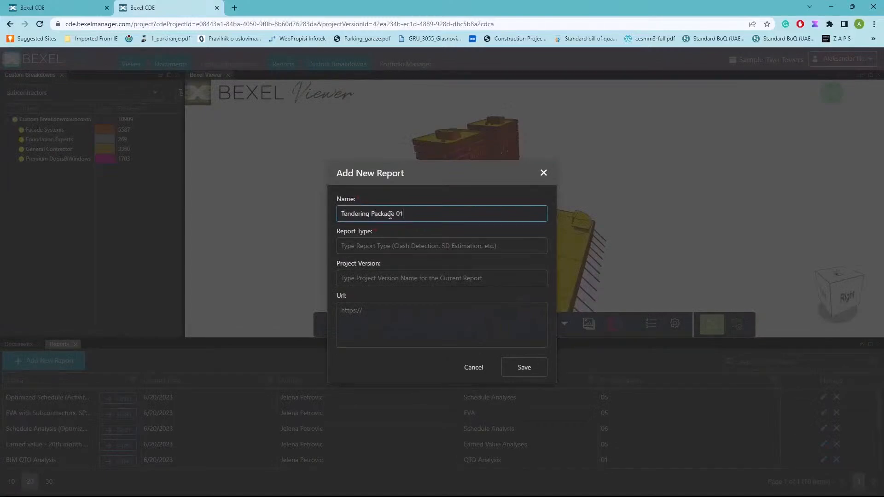
click(386, 247)
text(tendering)
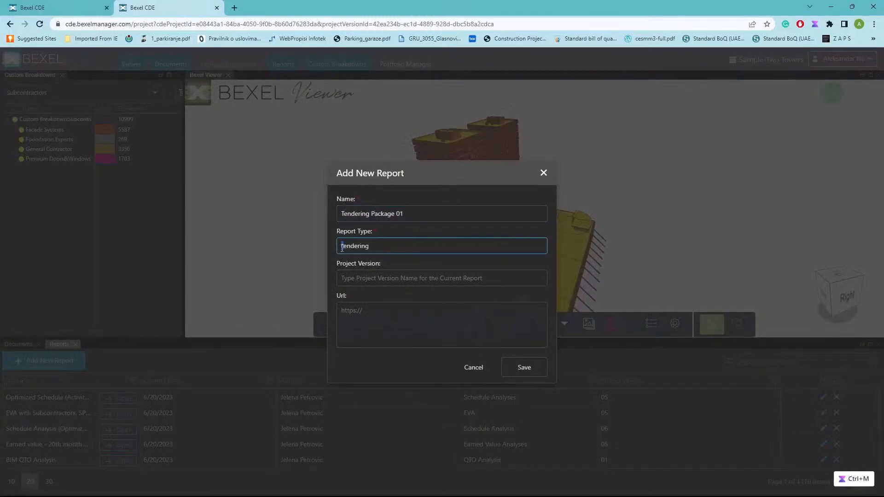
click(360, 278)
text(R)
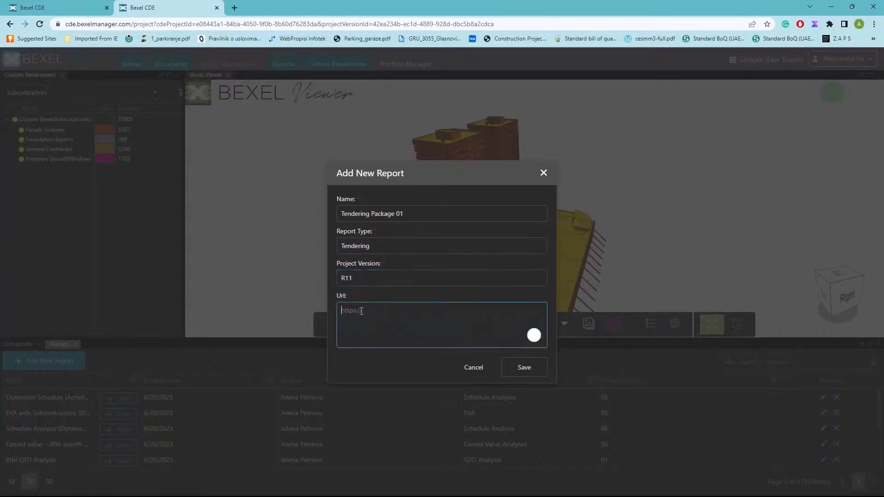
text(11)
click(361, 311)
key(ctrl+v)
click(523, 367)
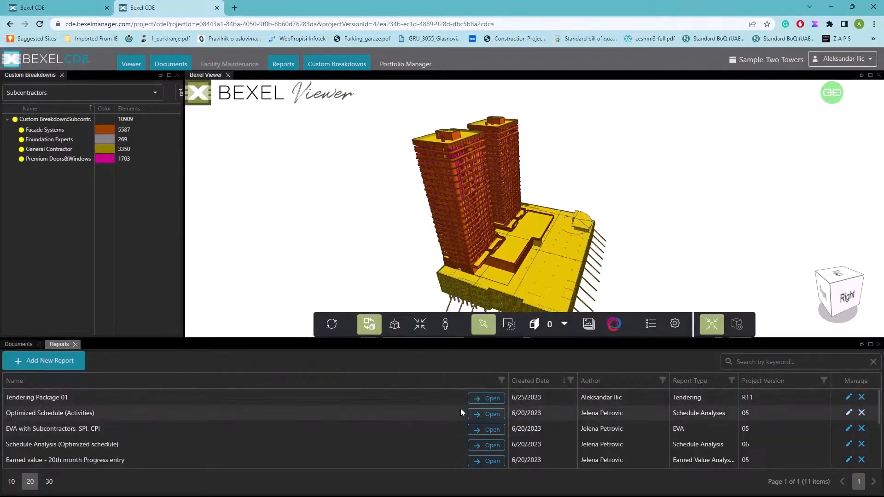
Open the Tendering Package 01 report in full screen and inspect construction Phase 5 and Phase 4 costs, clearing the phase selection at the end
click(484, 399)
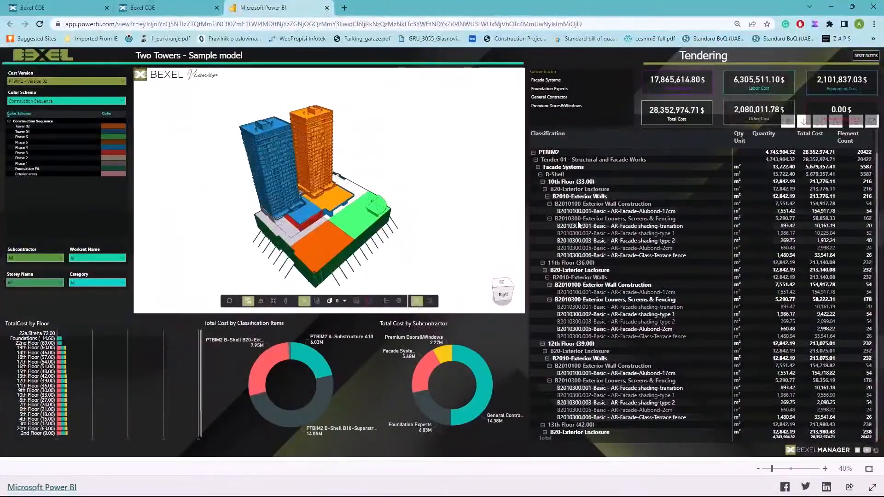
key(F11)
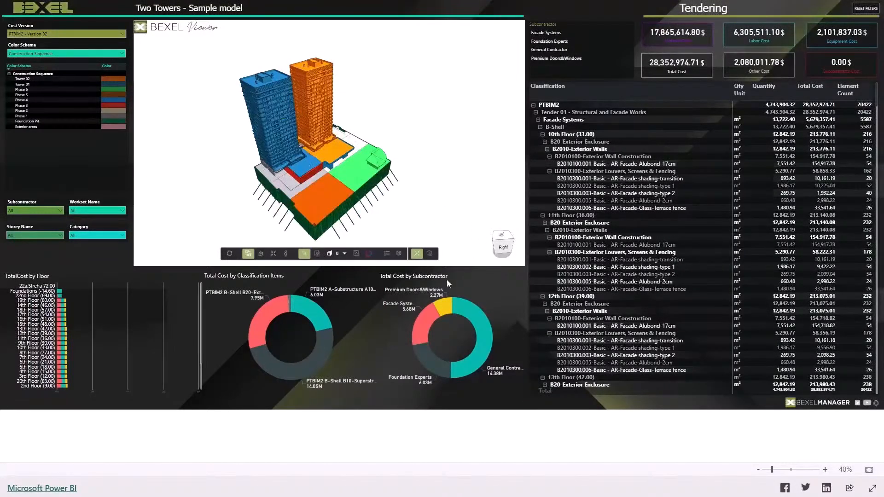
click(29, 94)
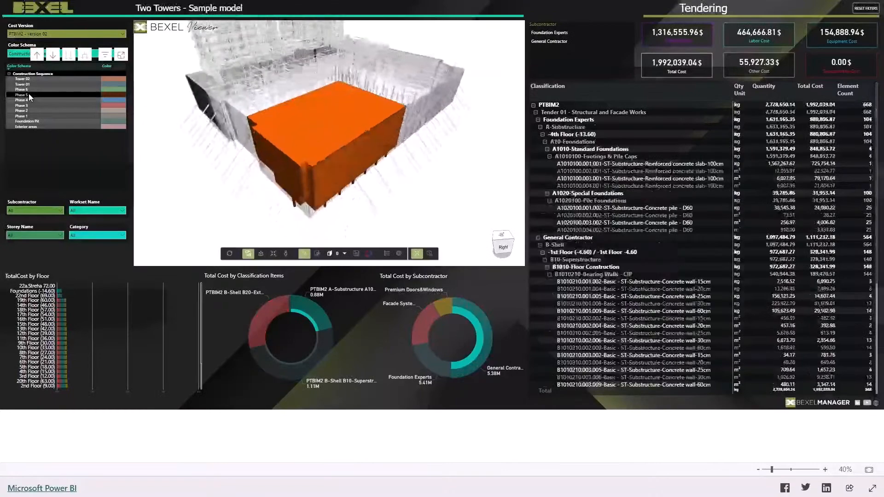
click(29, 98)
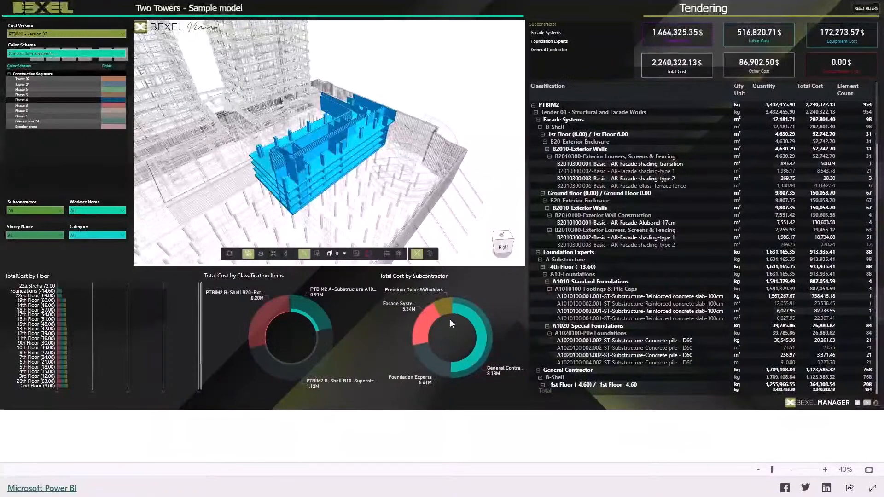
scroll(115, 342, down, 3)
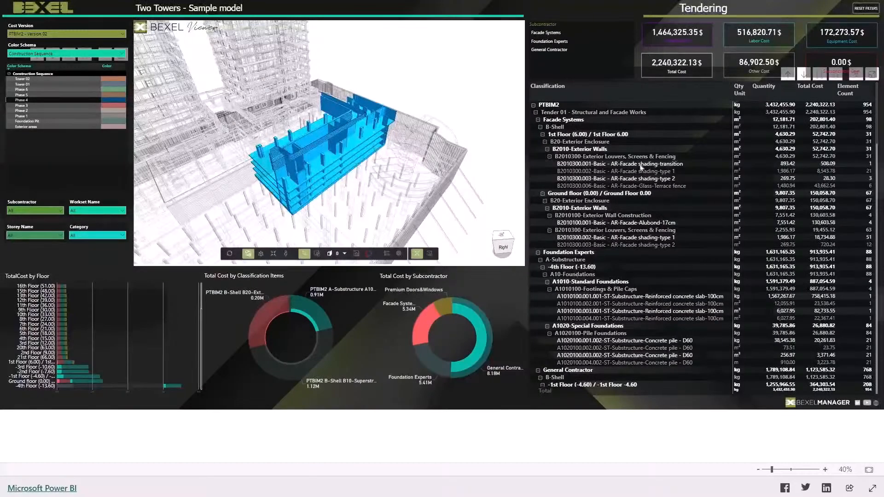
click(58, 101)
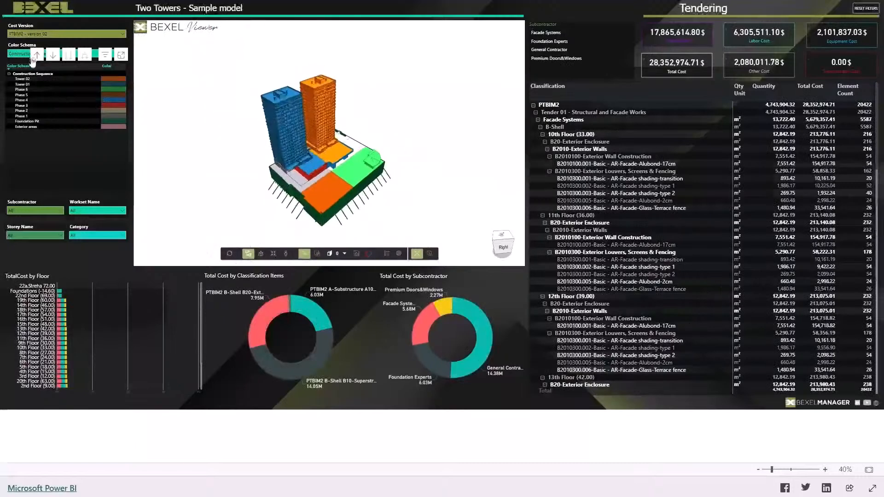
Switch the report's Color Schema from Construction Sequence to Subcontractors
click(26, 54)
scroll(41, 85, down, 1)
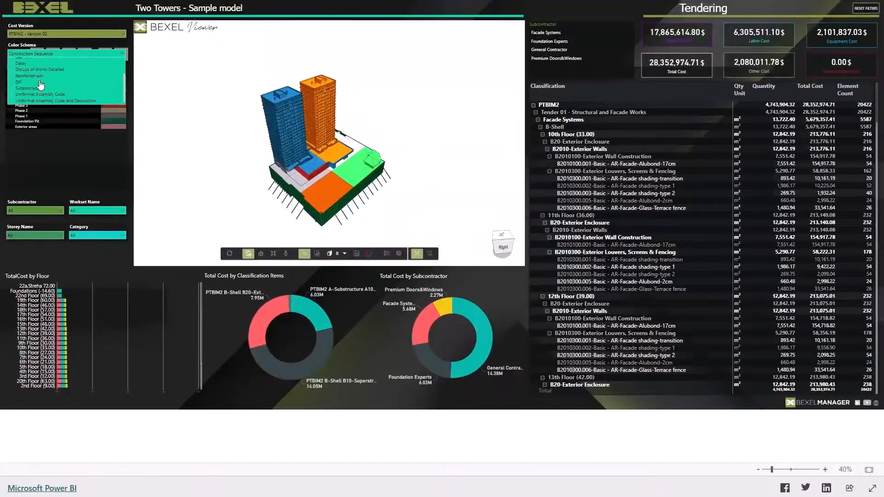
click(32, 90)
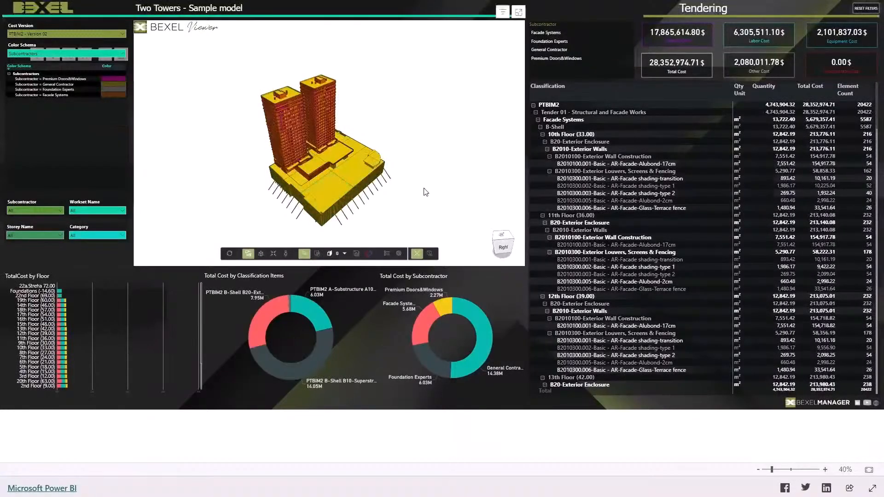
scroll(546, 47, up, 1)
Examine the Facade Systems subcontractor's model and costs, highlighting the 10th Floor B2010300-Exterior Louvers, Screens & Fencing row and then clearing the selections
click(544, 44)
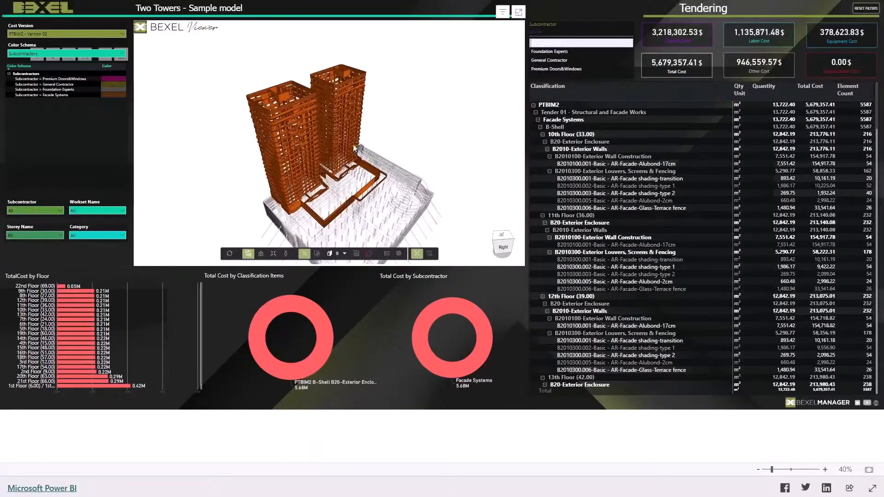
scroll(350, 146, up, 3)
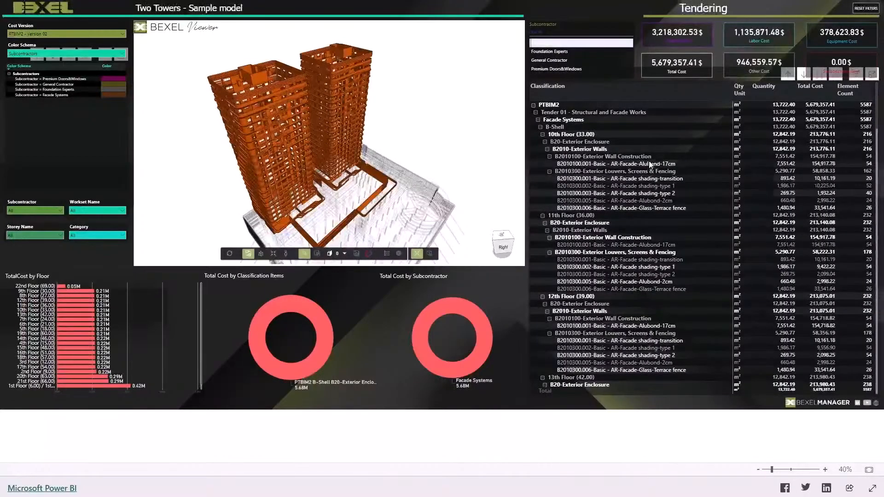
scroll(656, 157, down, 10)
scroll(646, 165, up, 10)
click(624, 175)
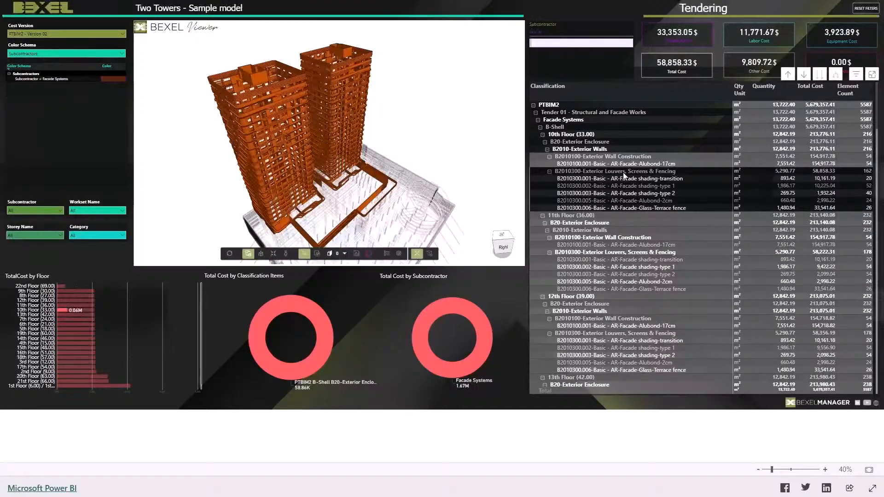
click(624, 175)
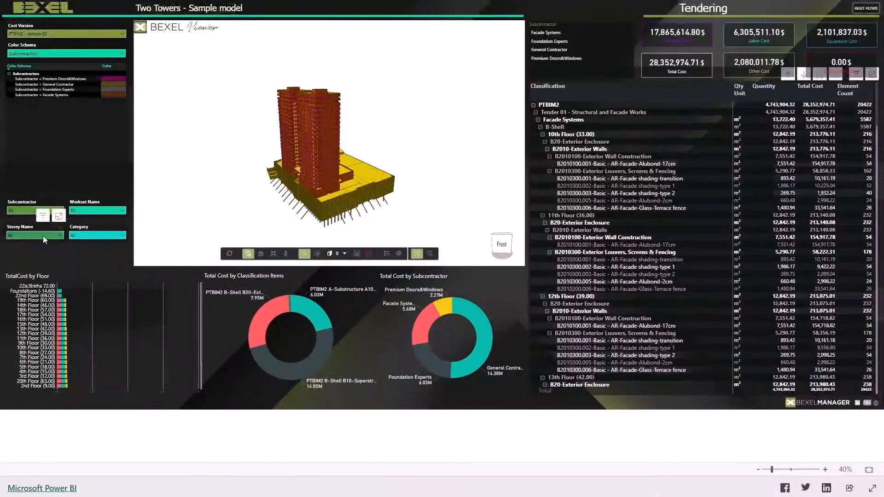
Filter the report to the storey 16th Floor (51.00) and inspect its elements and costs from another angle
click(43, 236)
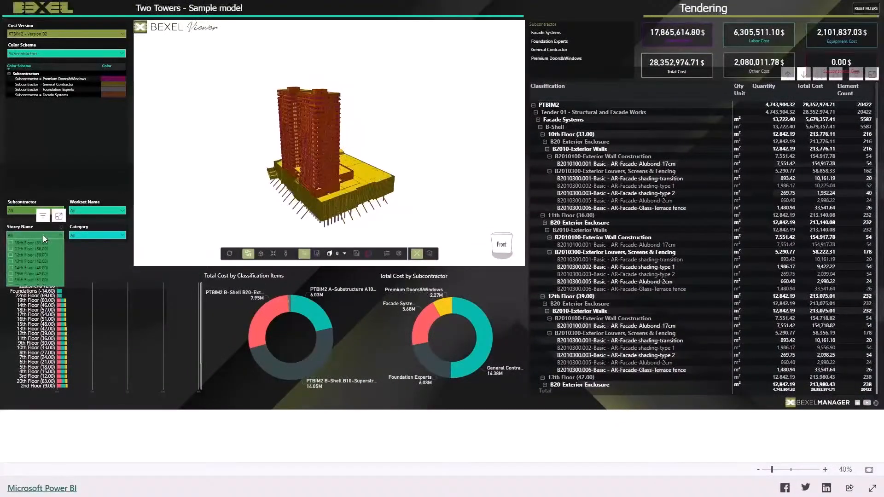
scroll(28, 267, down, 3)
click(25, 263)
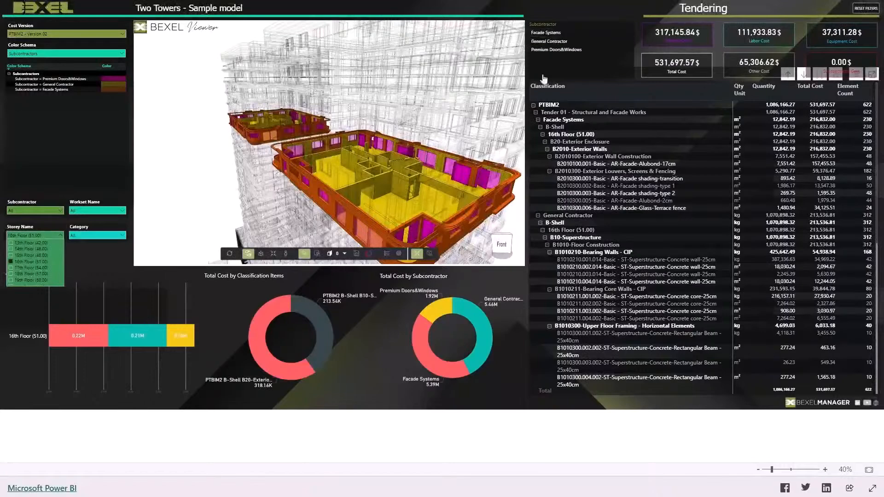
drag(458, 171, 412, 185)
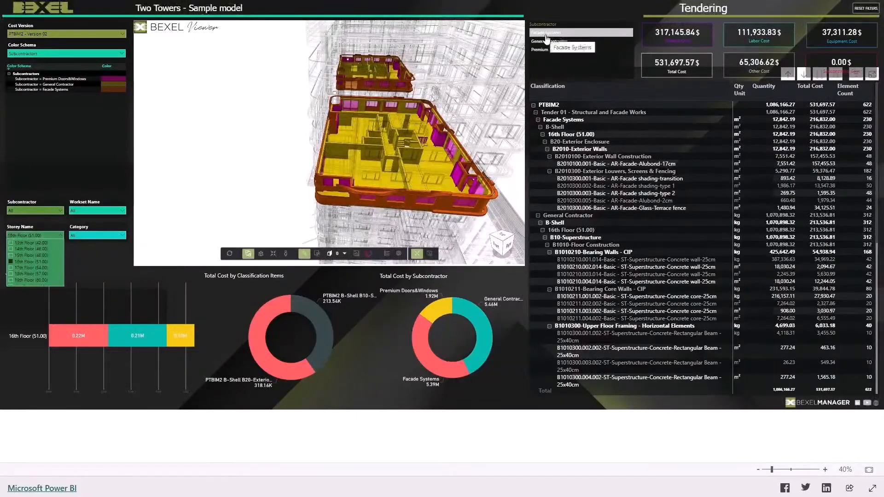
click(45, 234)
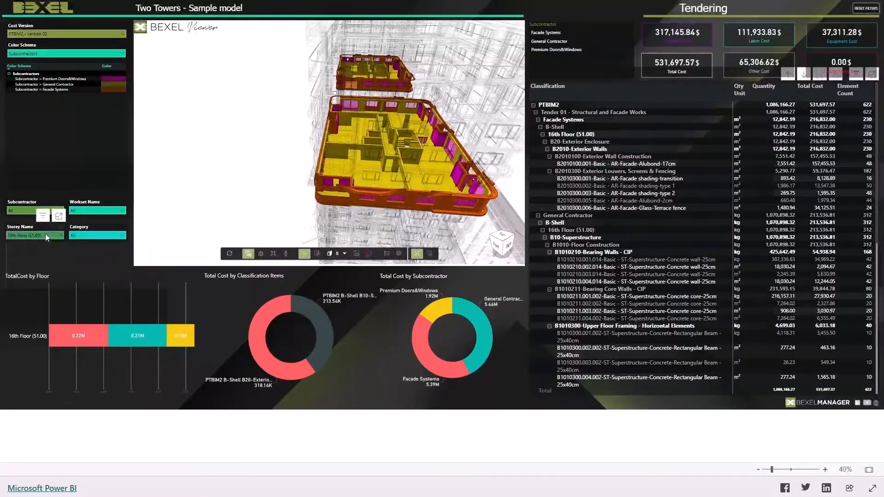
Filter the 16th Floor by the subcontractor Facade Systems and examine its facade elements in the model
click(26, 209)
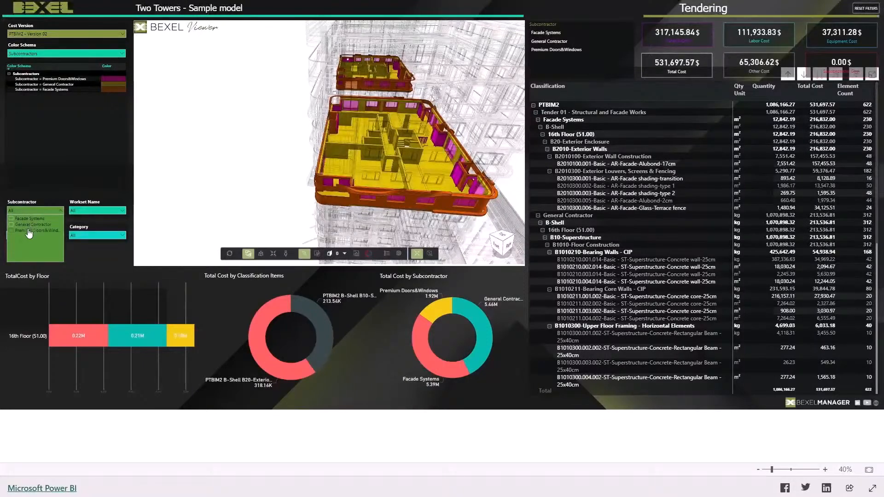
click(28, 219)
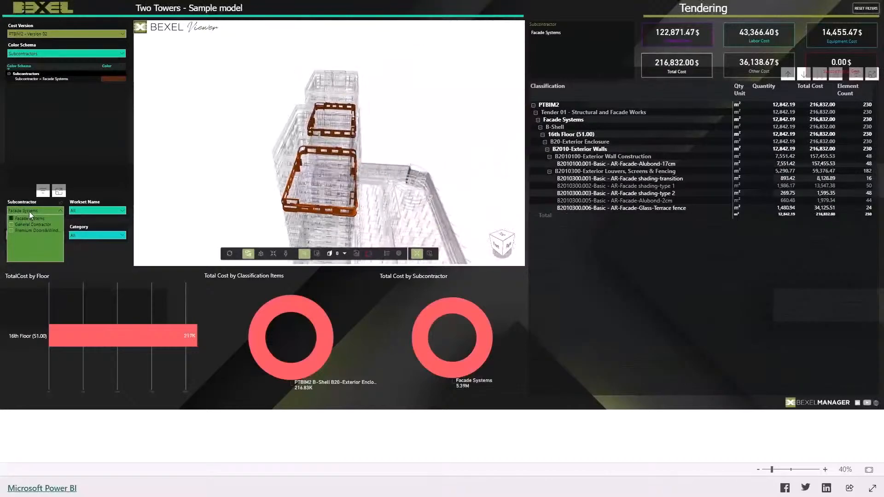
scroll(308, 184, up, 4)
drag(355, 183, 269, 149)
scroll(269, 150, up, 2)
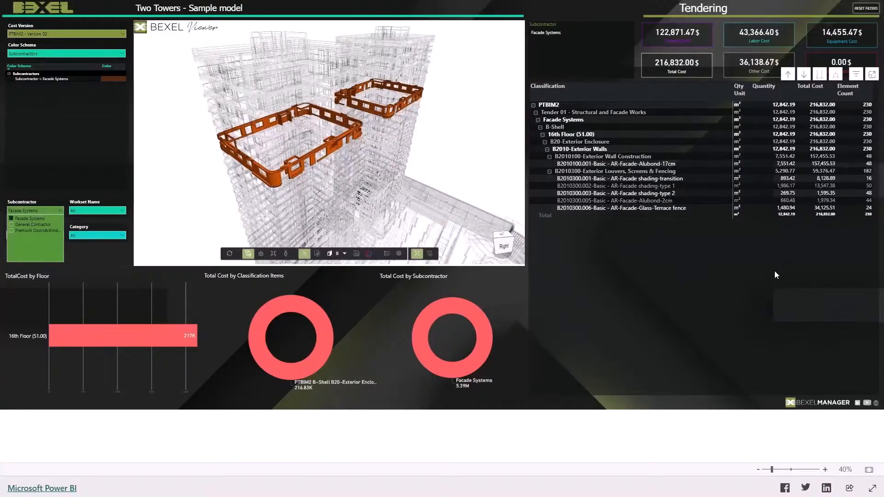
Switch the subcontractor filter to General Contractor to view its share, and clear the storey and subcontractor filters
click(26, 225)
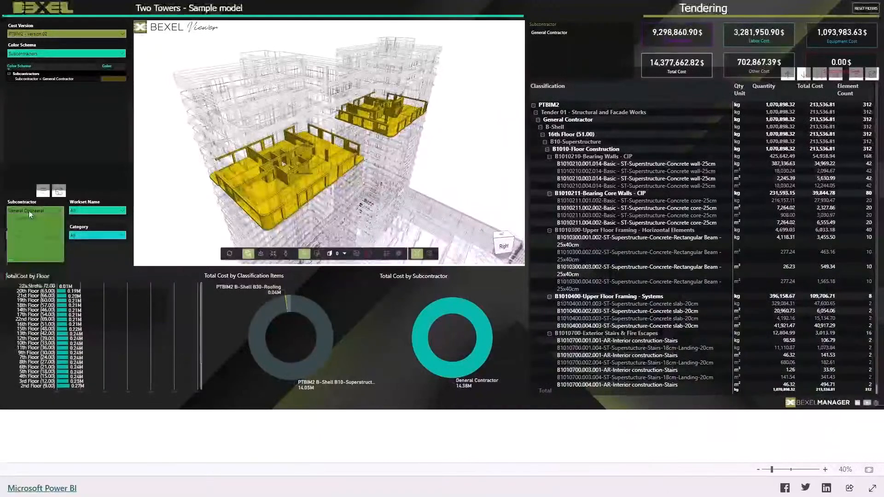
click(29, 210)
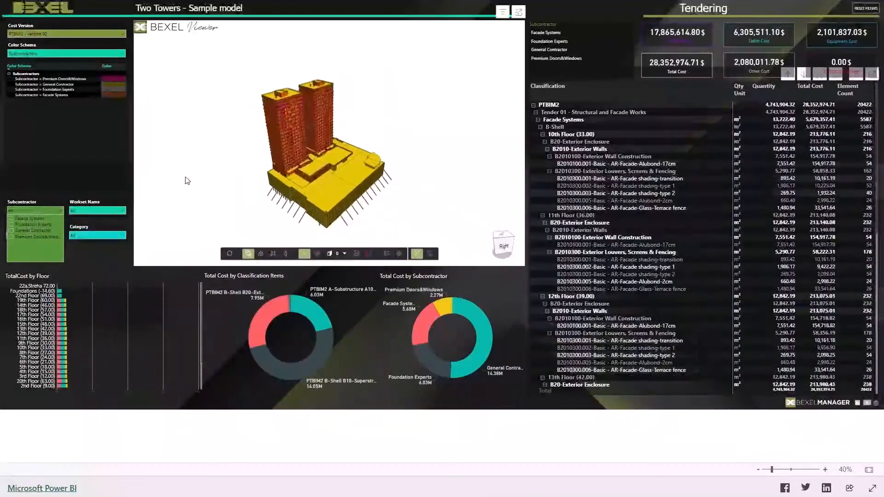
scroll(333, 170, up, 3)
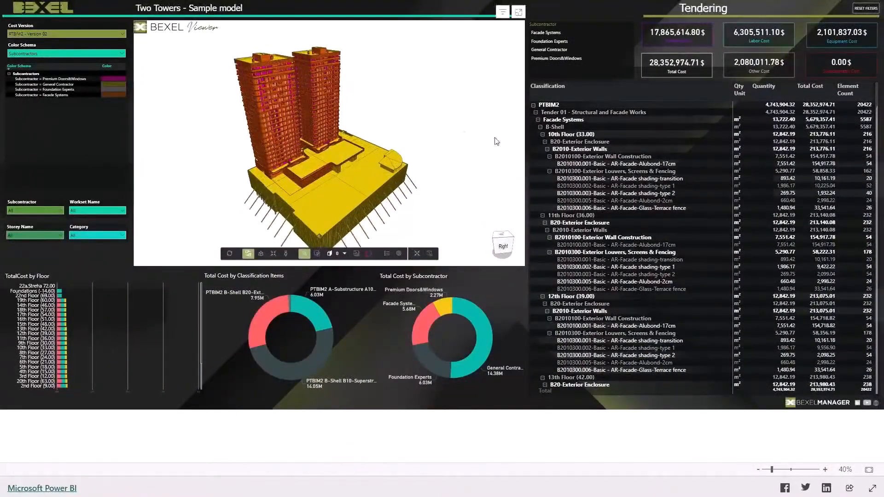
Start the construction animation of the daily set under Schedule Animation Selection Sets in the BEXEL viewer, and close the selection set explorer
click(141, 32)
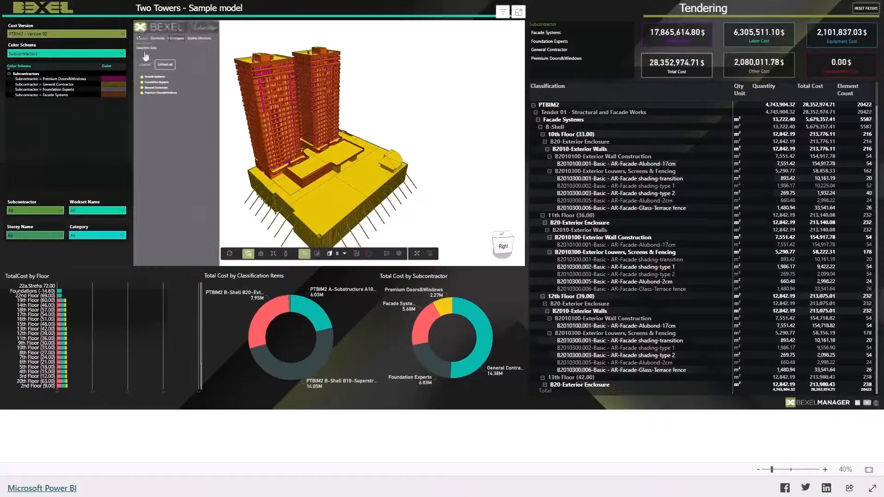
click(143, 49)
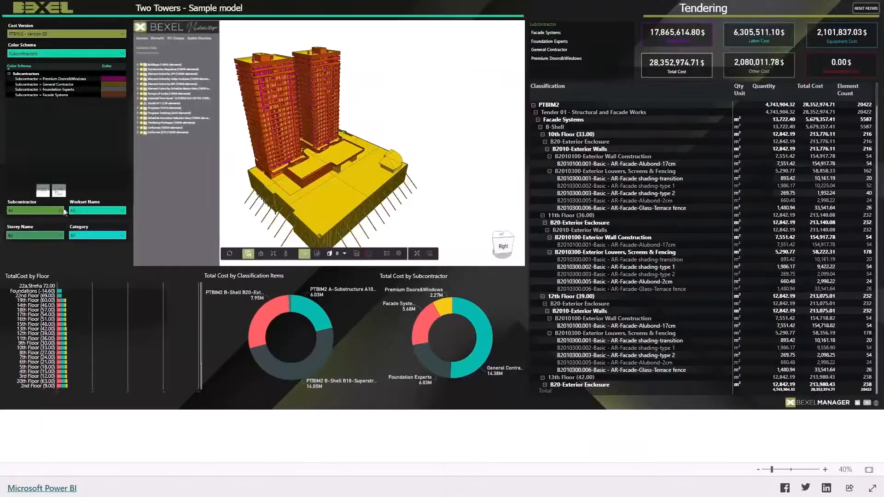
click(138, 118)
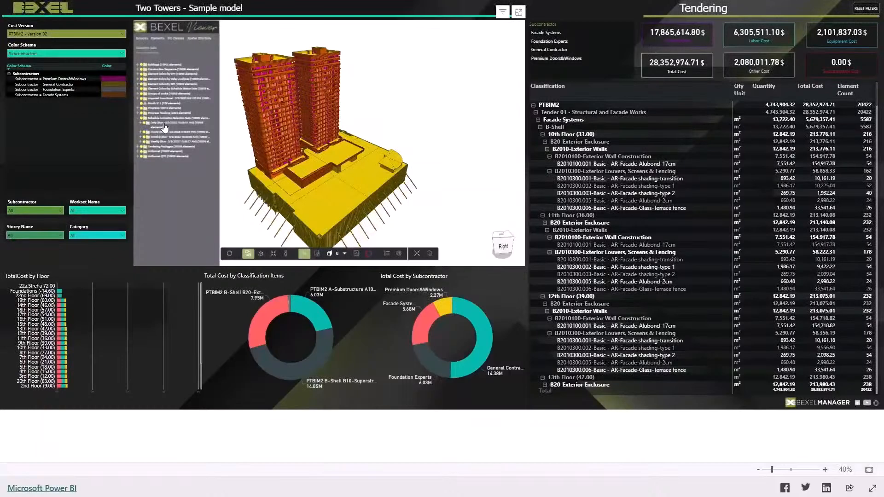
right_click(164, 127)
mouse_move(189, 193)
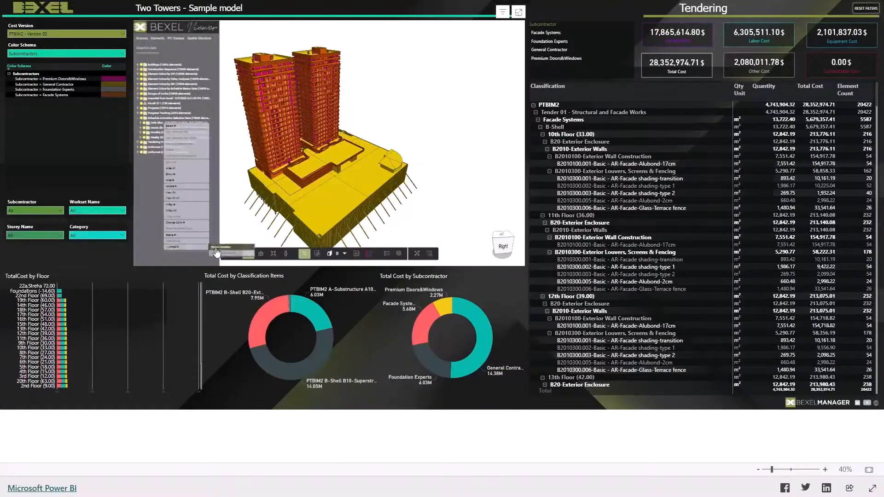
click(216, 247)
click(143, 29)
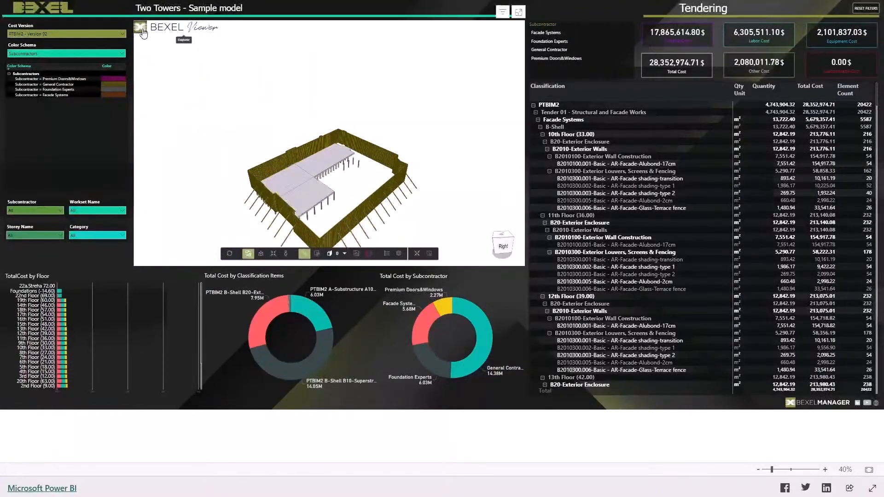
Examine the animated construction sequence from the foundations up to both towers, from several angles and distances
scroll(355, 187, up, 4)
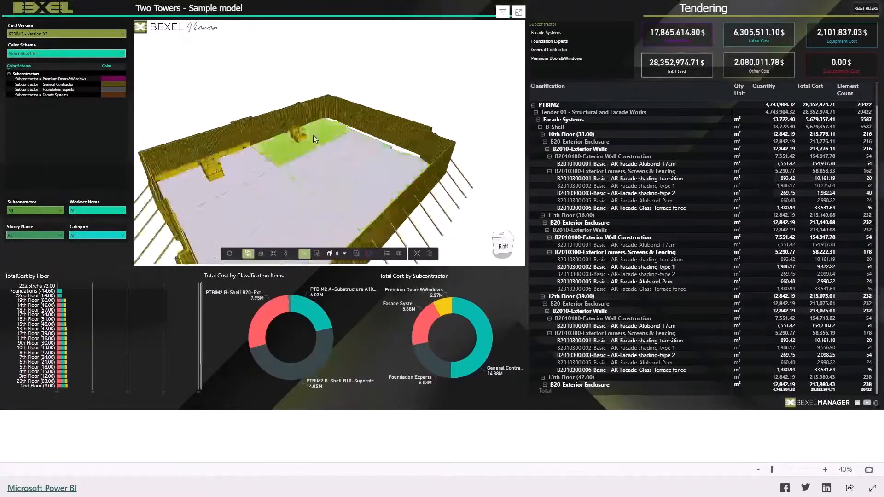
scroll(318, 139, down, 6)
scroll(315, 151, up, 5)
scroll(336, 156, down, 1)
scroll(336, 156, down, 3)
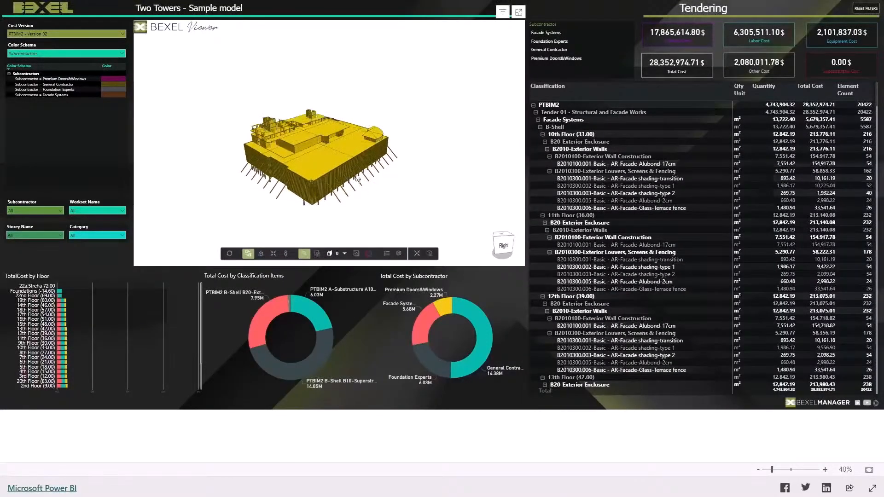
scroll(328, 157, up, 3)
drag(292, 181, 318, 183)
scroll(354, 149, down, 2)
scroll(269, 128, up, 3)
scroll(370, 176, down, 3)
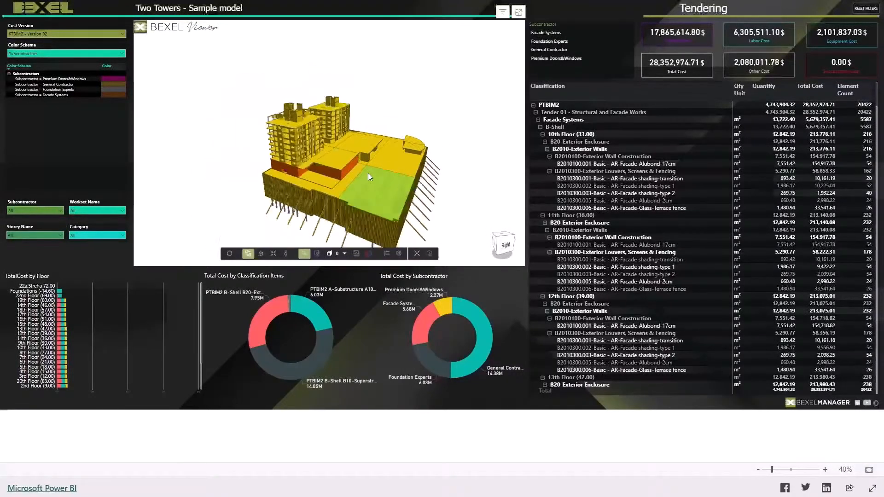
scroll(317, 175, up, 2)
drag(322, 181, 268, 149)
scroll(252, 189, down, 2)
scroll(290, 198, down, 3)
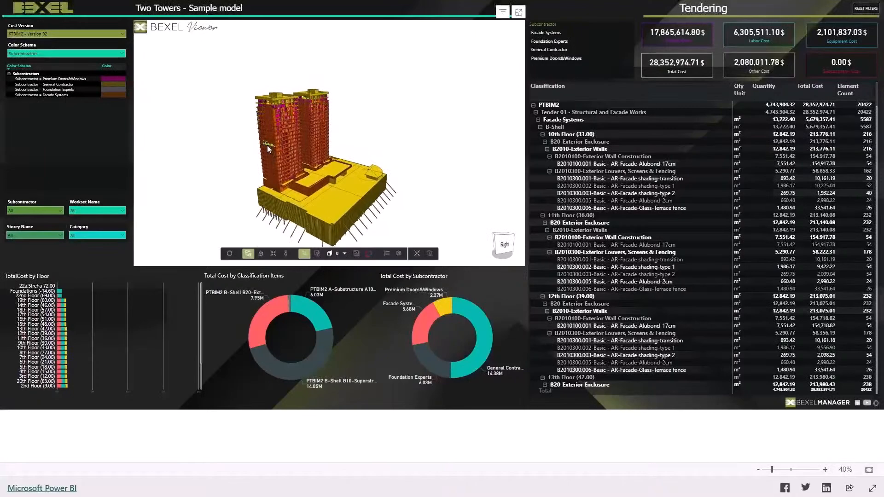
scroll(278, 109, up, 5)
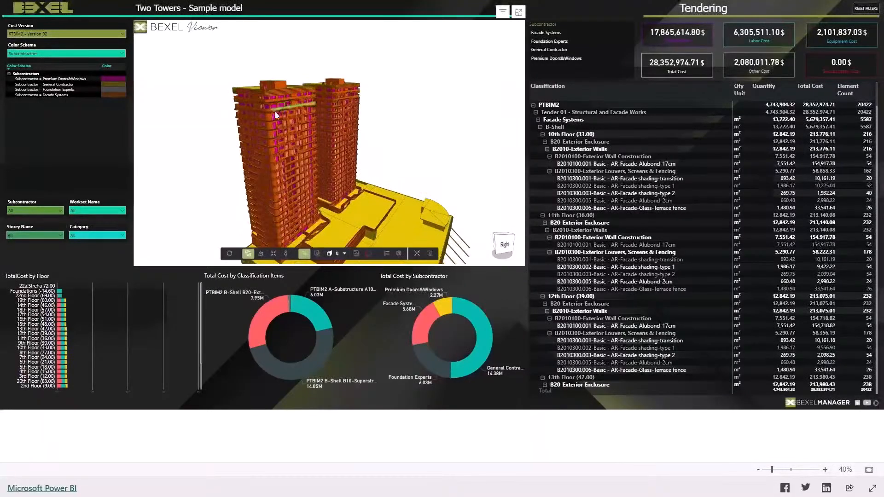
scroll(278, 114, down, 3)
drag(306, 133, 226, 142)
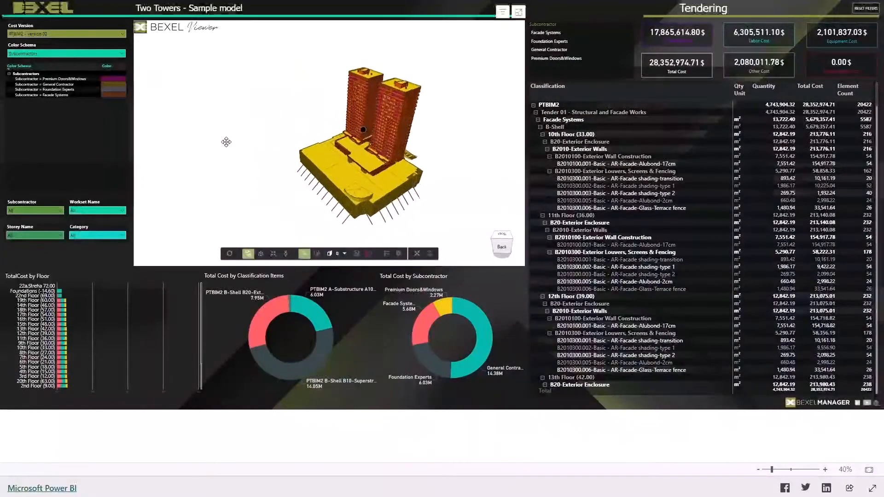
scroll(391, 119, up, 3)
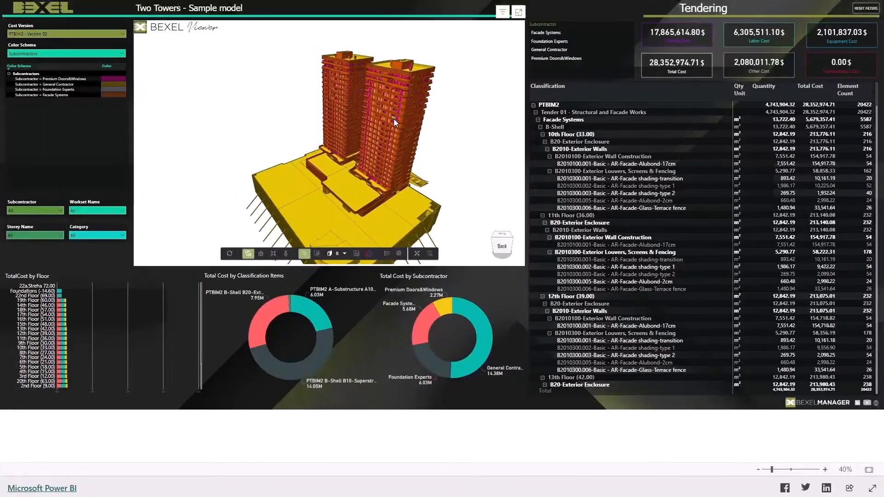